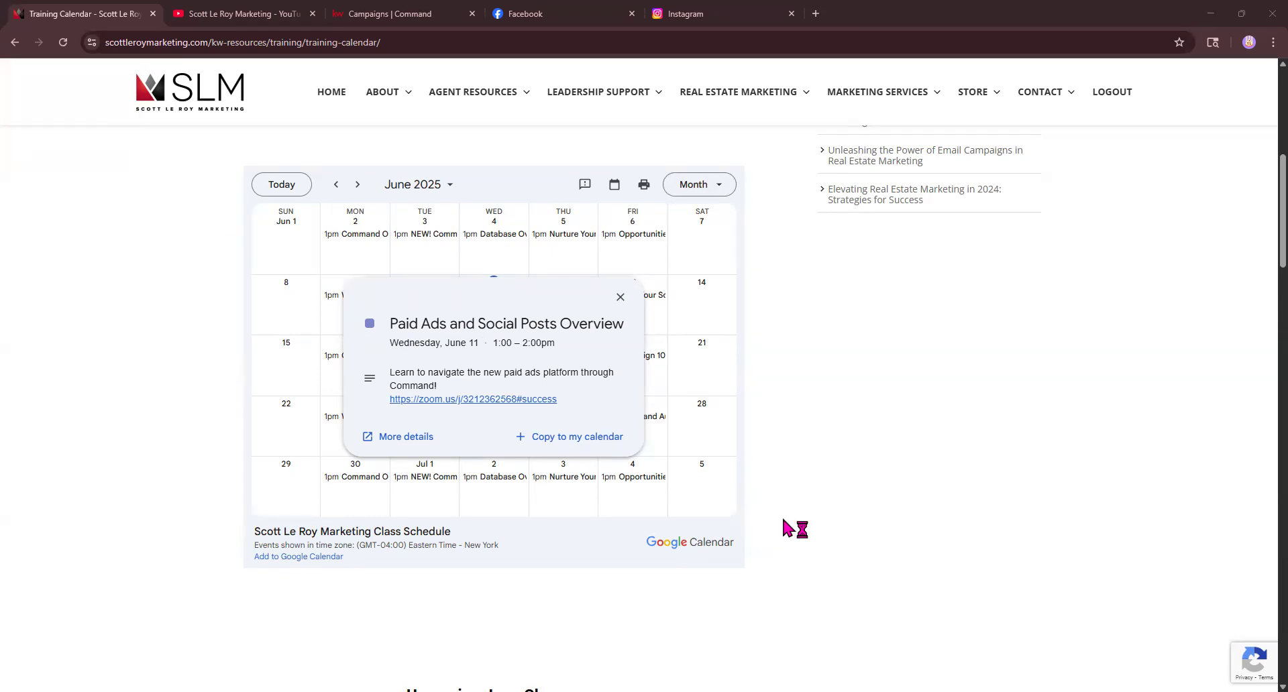
Step: Switch to Command, go to the home dashboard, and open the Campaigns area
{"action": "left_click", "coordinate": [421, 8]}
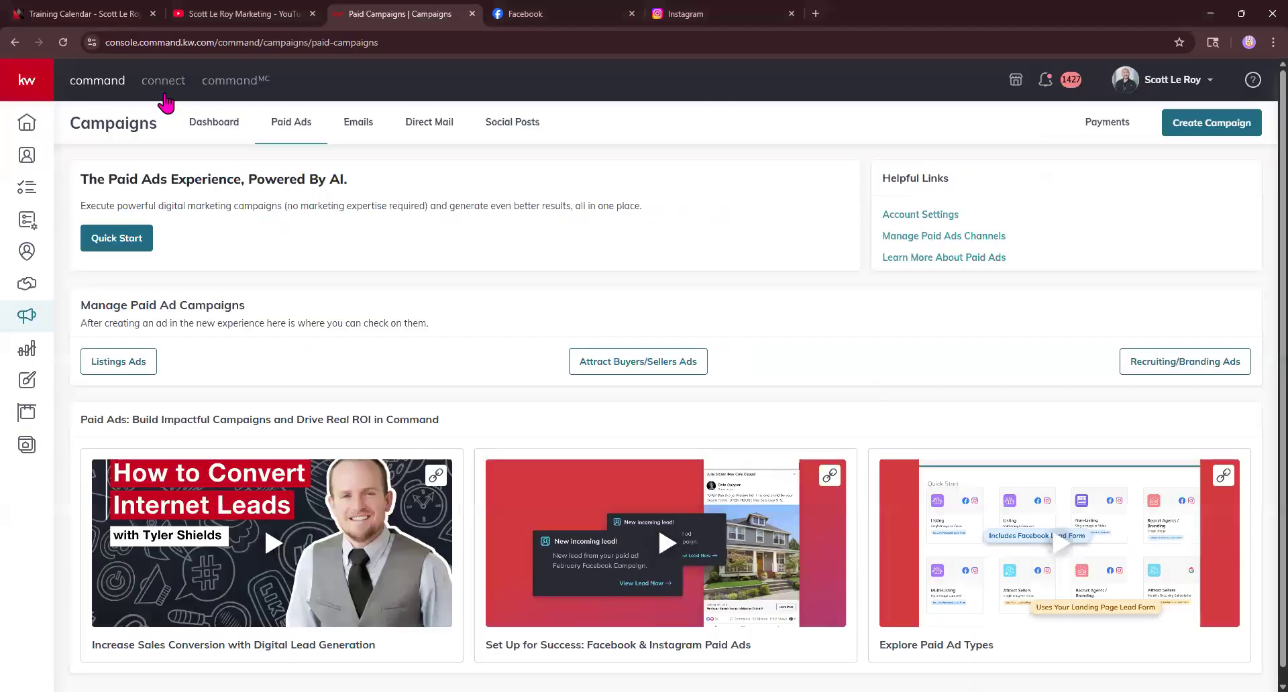
{"action": "left_click", "coordinate": [27, 126]}
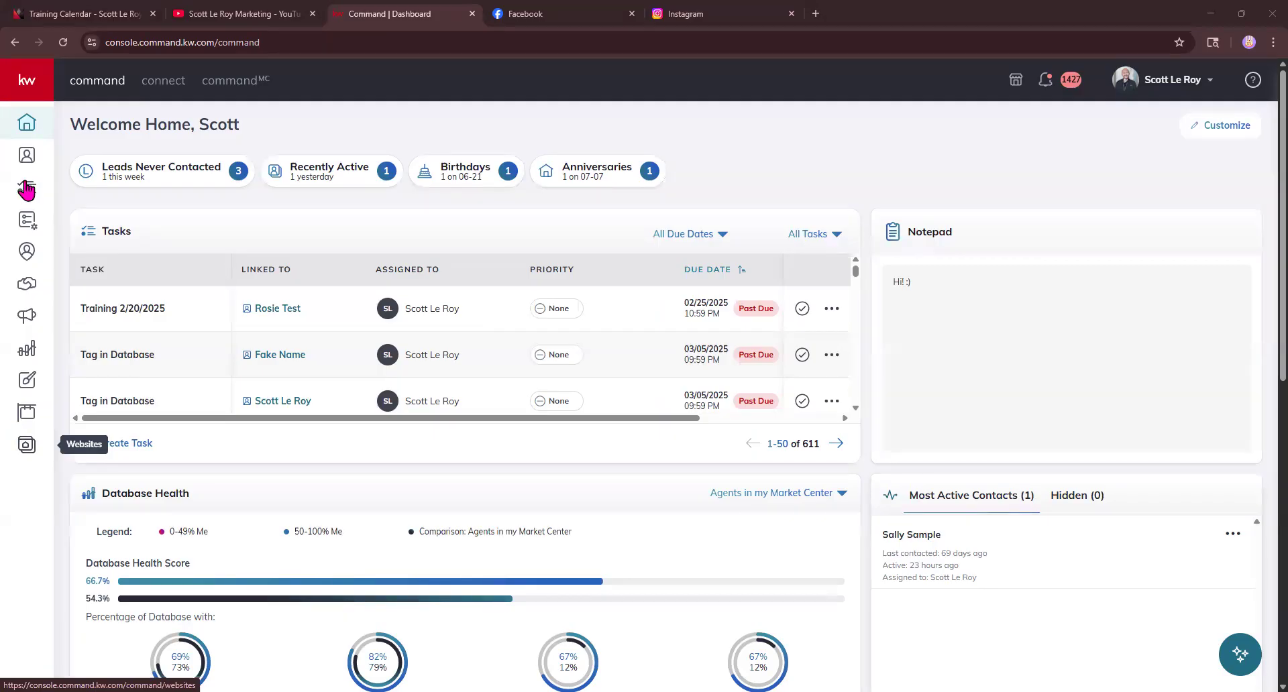
{"action": "left_click", "coordinate": [35, 94]}
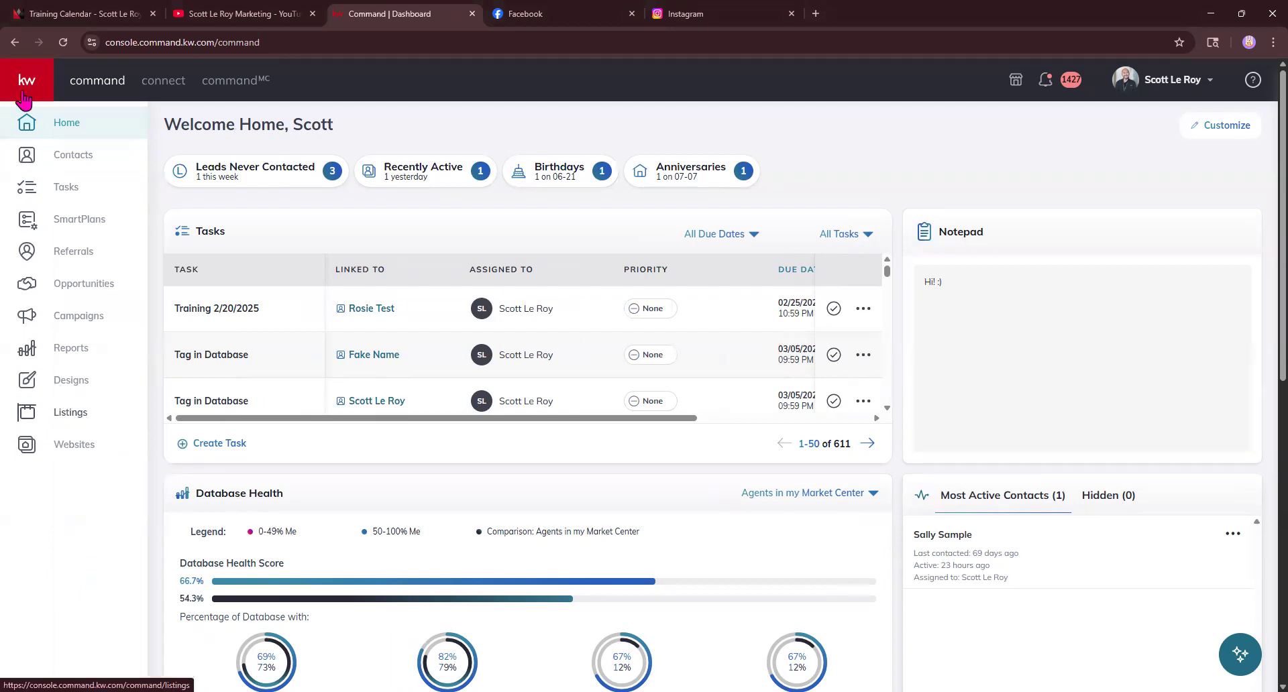
{"action": "left_click", "coordinate": [26, 87]}
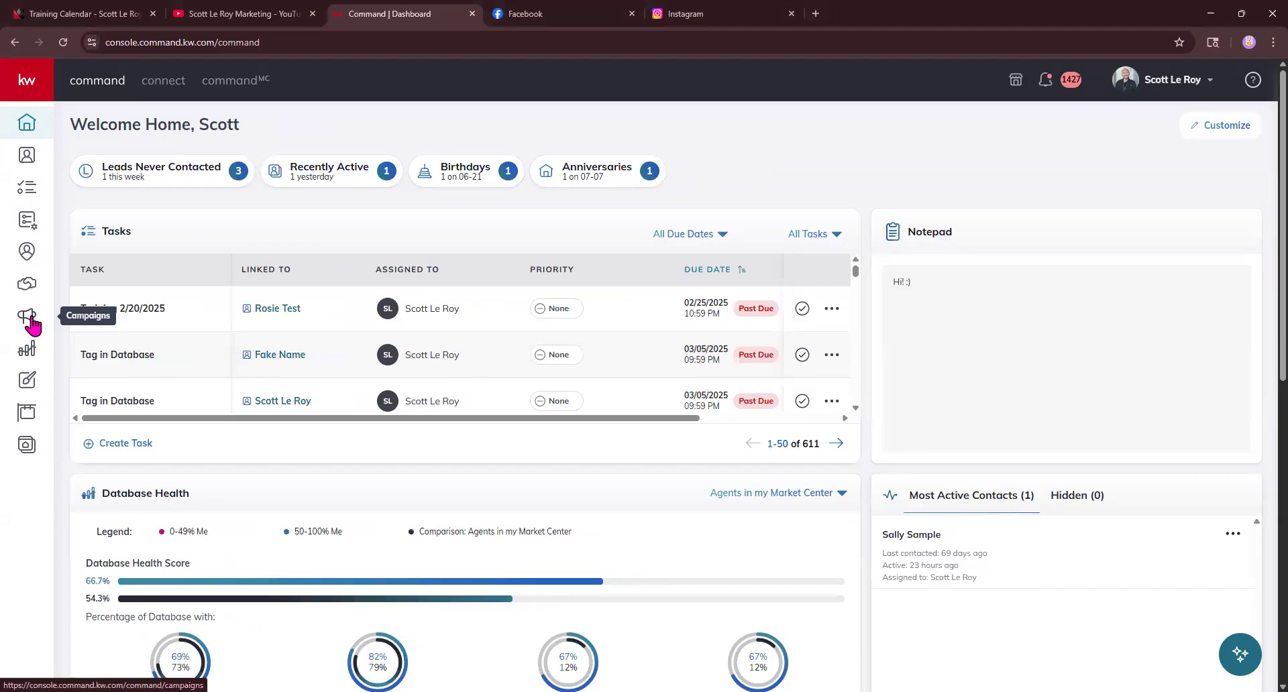
{"action": "left_click", "coordinate": [30, 322]}
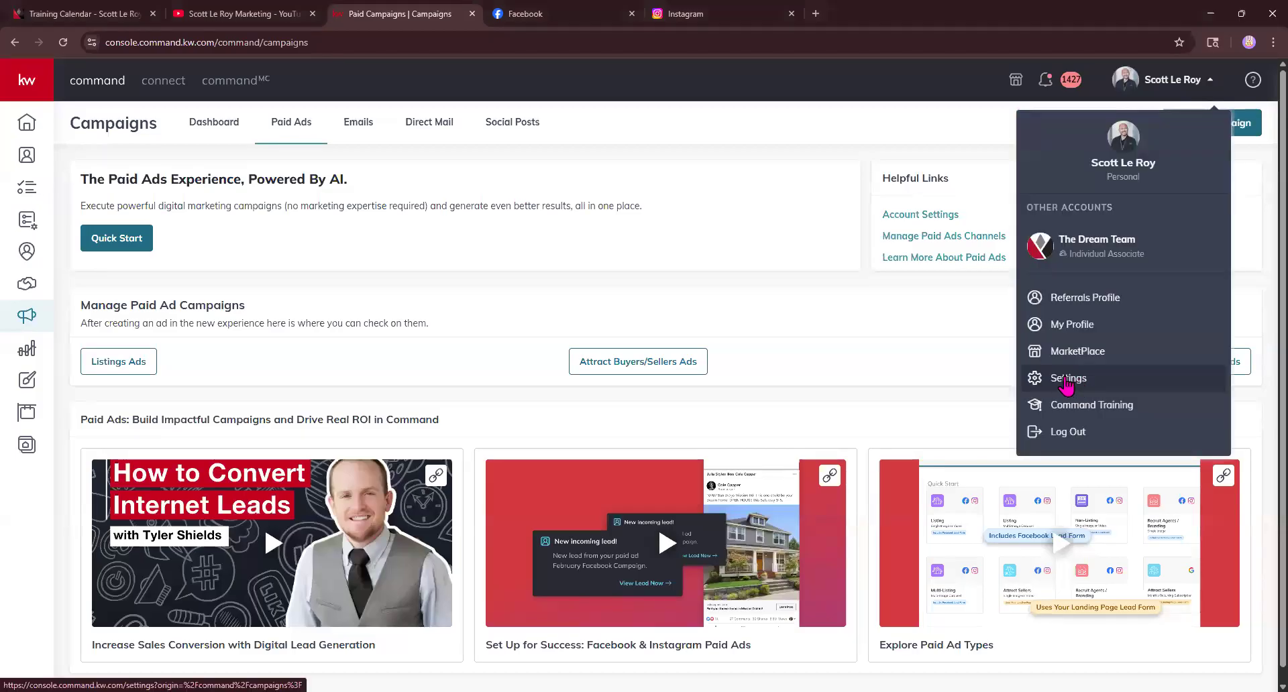
Step: Open the account settings and go to the list of connected applications
{"action": "left_click", "coordinate": [1066, 380]}
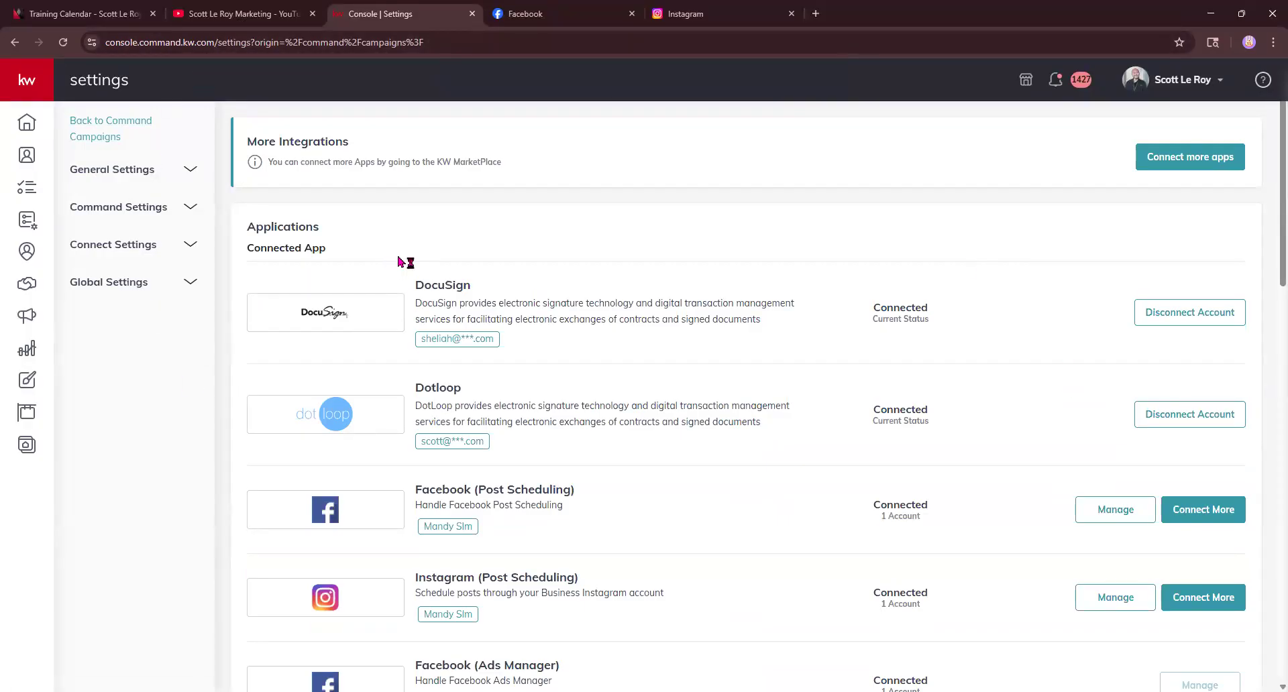
{"action": "left_click_drag", "start_coordinate": [250, 142], "coordinate": [352, 142]}
{"action": "left_click", "coordinate": [385, 146]}
{"action": "left_click_drag", "start_coordinate": [238, 224], "coordinate": [319, 231]}
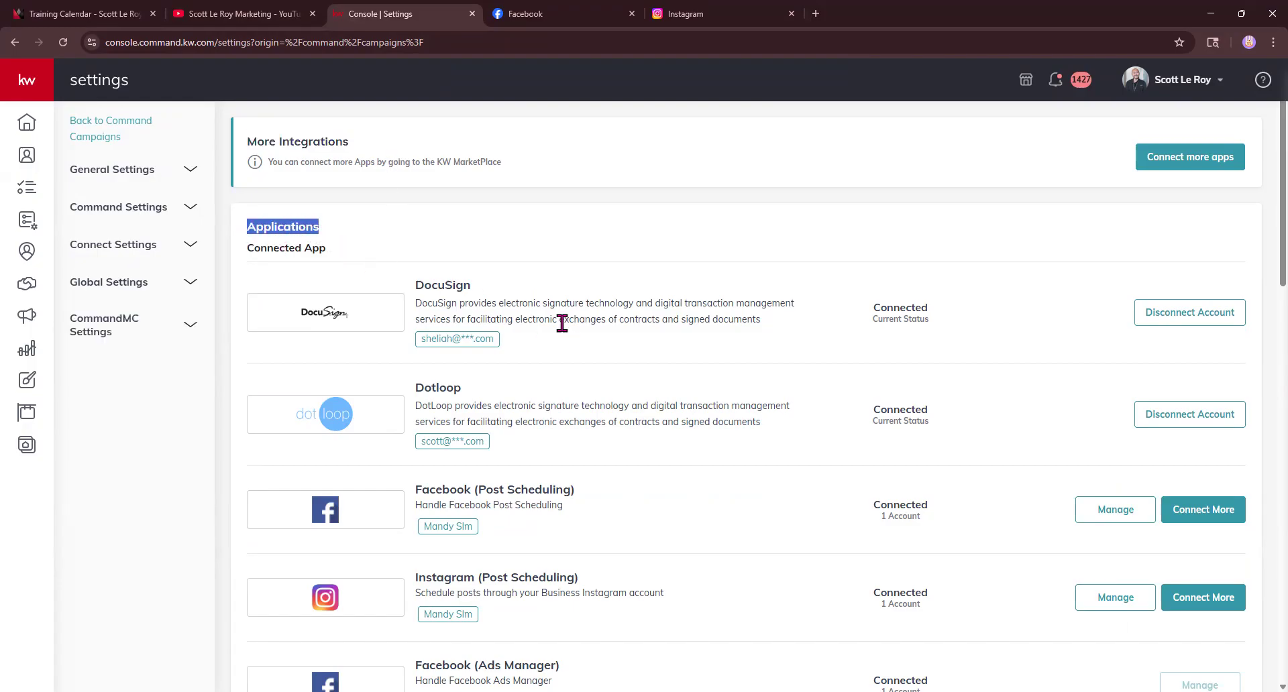
{"action": "scroll", "coordinate": [562, 324], "scroll_direction": "down", "scroll_amount": 1}
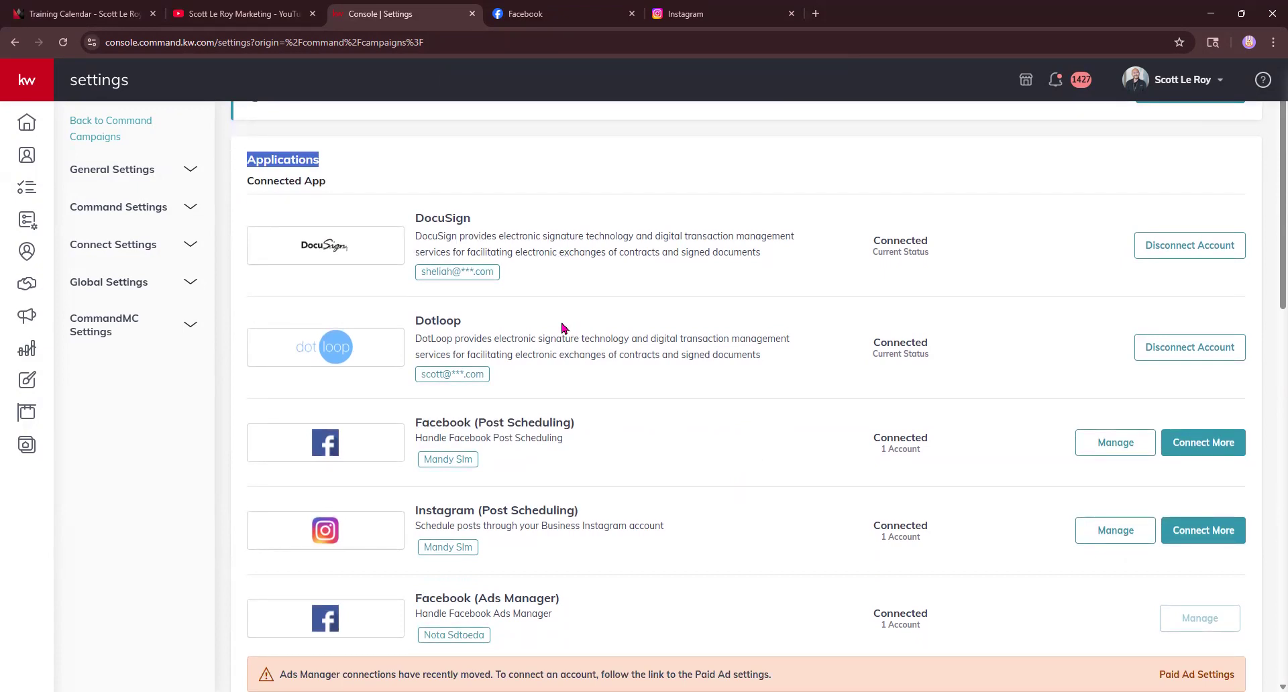
{"action": "scroll", "coordinate": [563, 328], "scroll_direction": "down", "scroll_amount": 1}
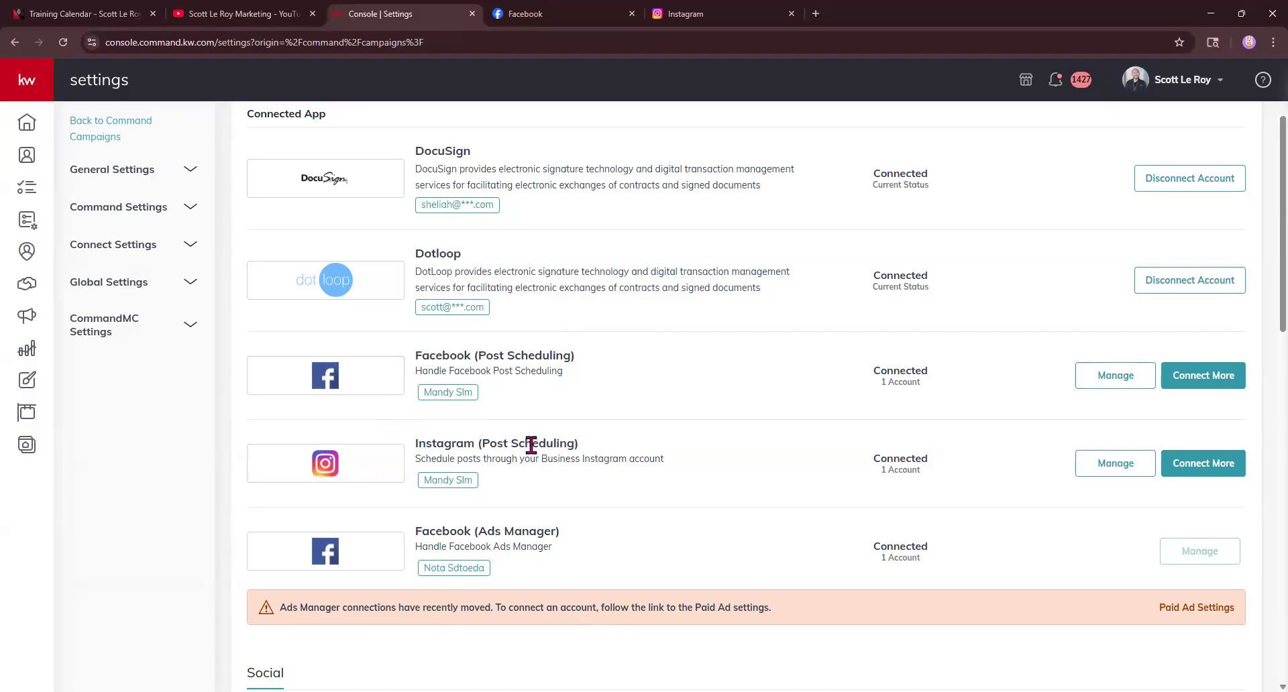
Step: Review the Facebook and Instagram post scheduling entries and the Facebook Ads Manager entry among the connected apps
{"action": "left_click_drag", "start_coordinate": [416, 355], "coordinate": [558, 356]}
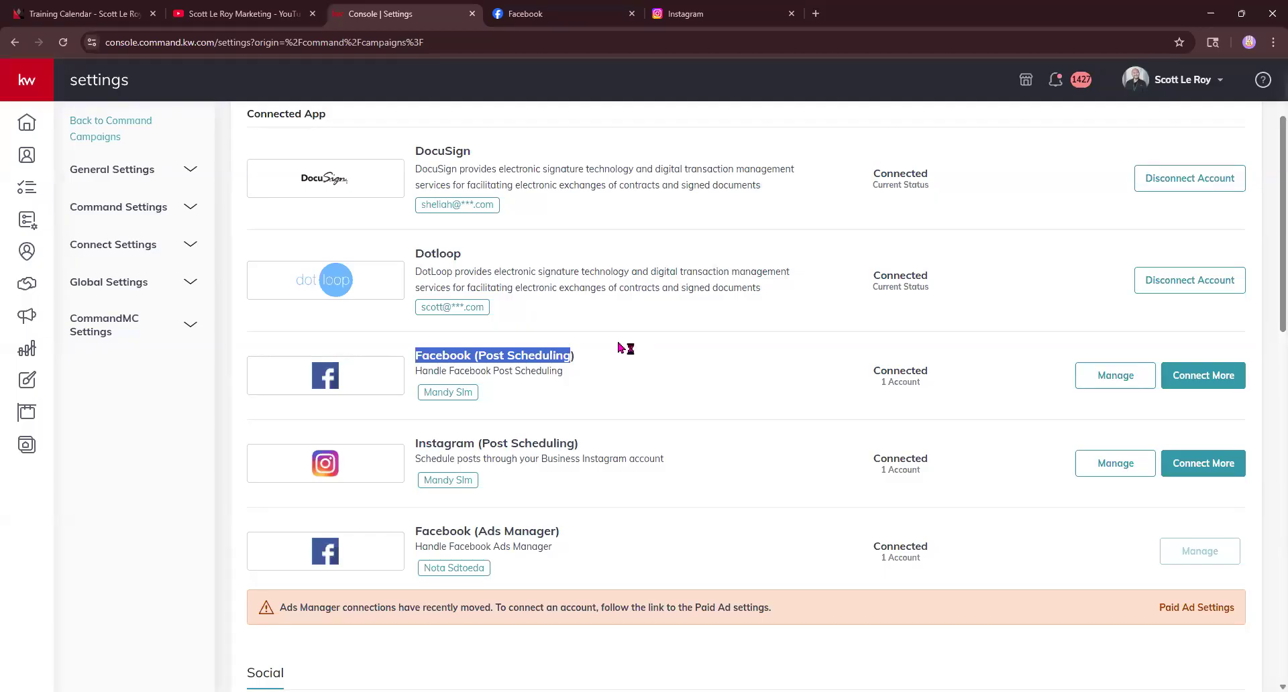
{"action": "left_click_drag", "start_coordinate": [415, 446], "coordinate": [481, 445]}
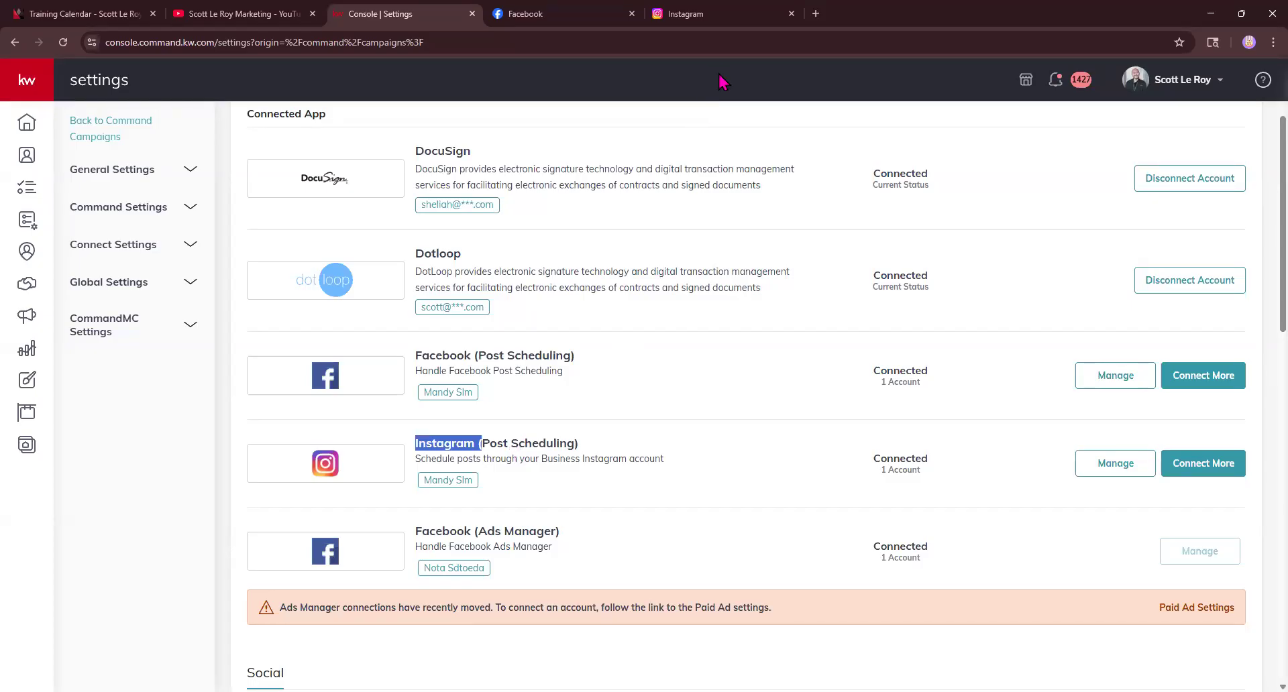
{"action": "scroll", "coordinate": [589, 451], "scroll_direction": "down", "scroll_amount": 1}
{"action": "left_click_drag", "start_coordinate": [416, 465], "coordinate": [562, 475]}
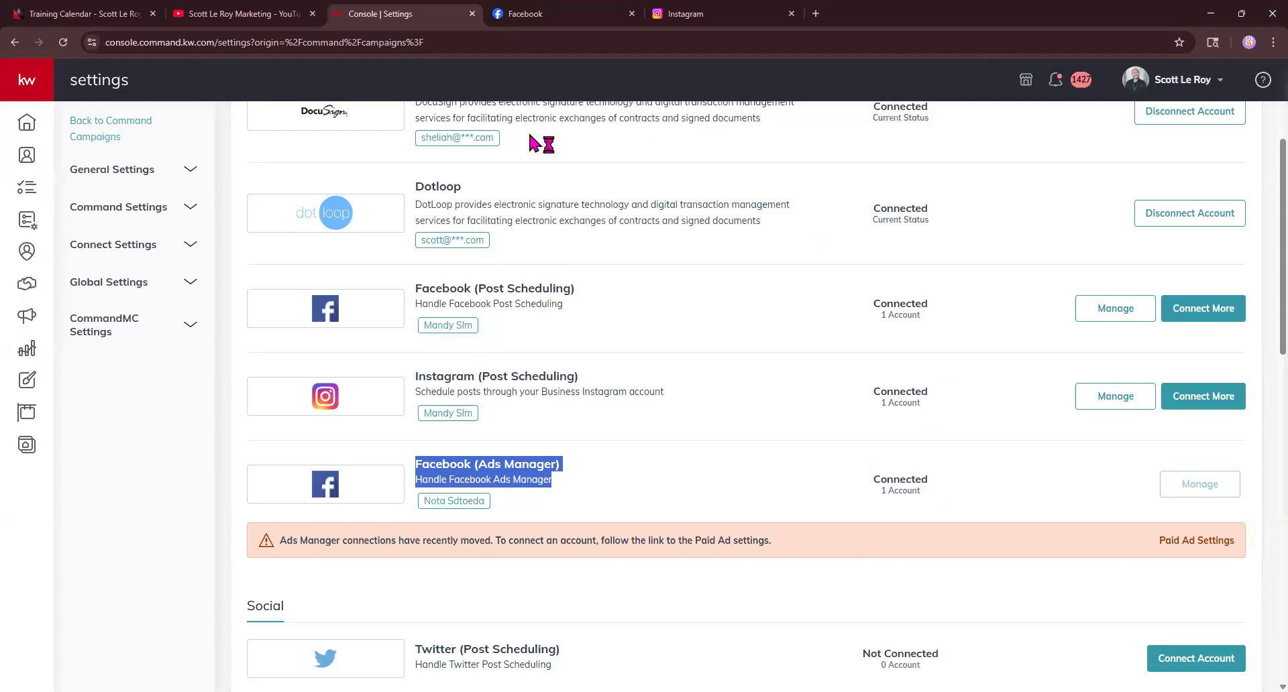
Step: Switch to the logged-in Facebook account and close its notifications
{"action": "left_click", "coordinate": [565, 14]}
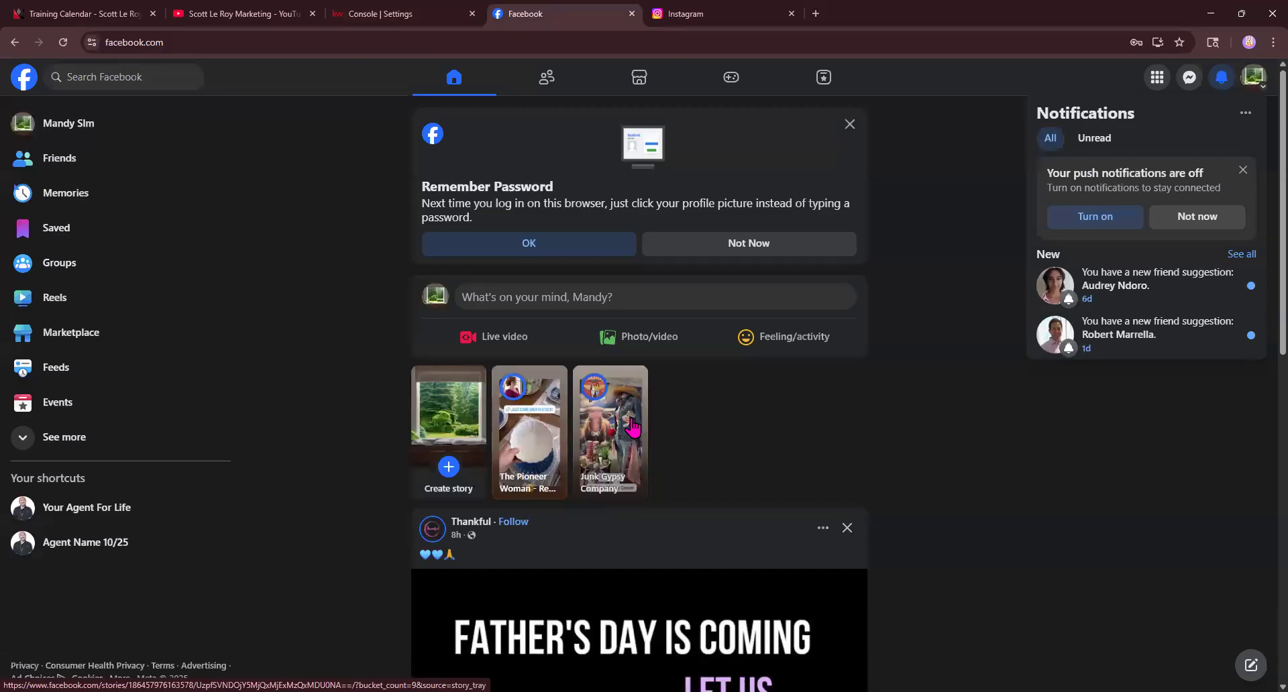
{"action": "left_click", "coordinate": [359, 14]}
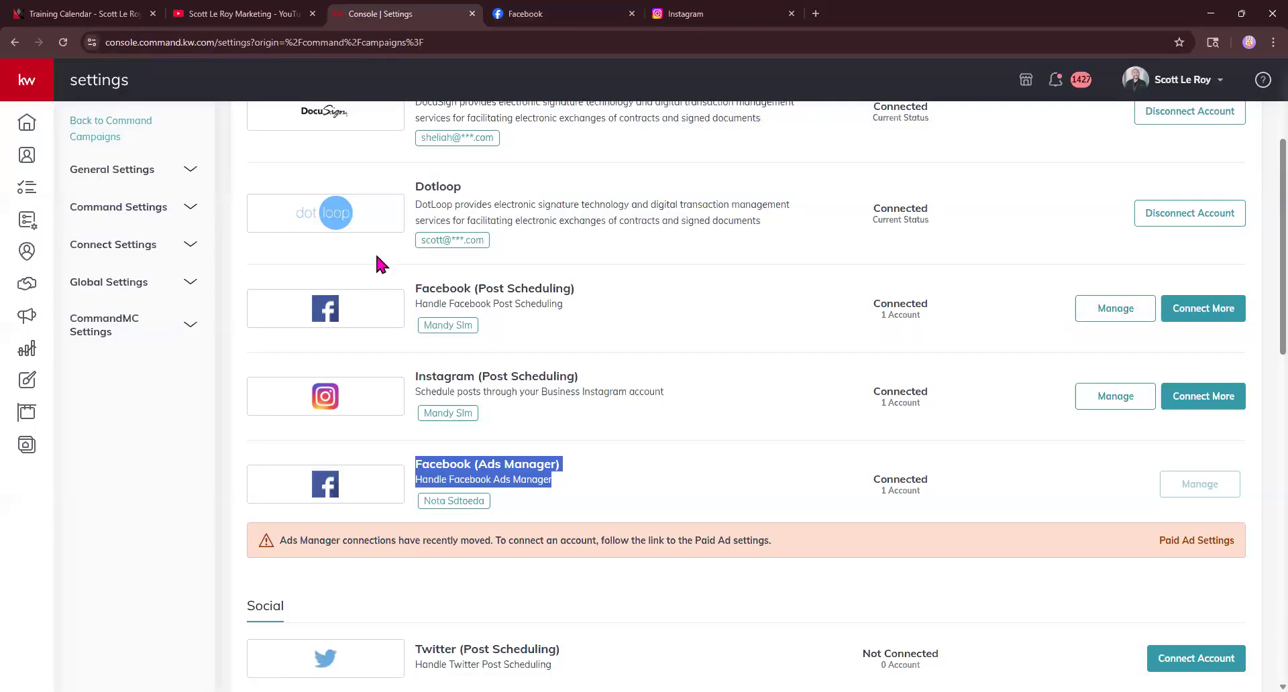
{"action": "left_click", "coordinate": [495, 10]}
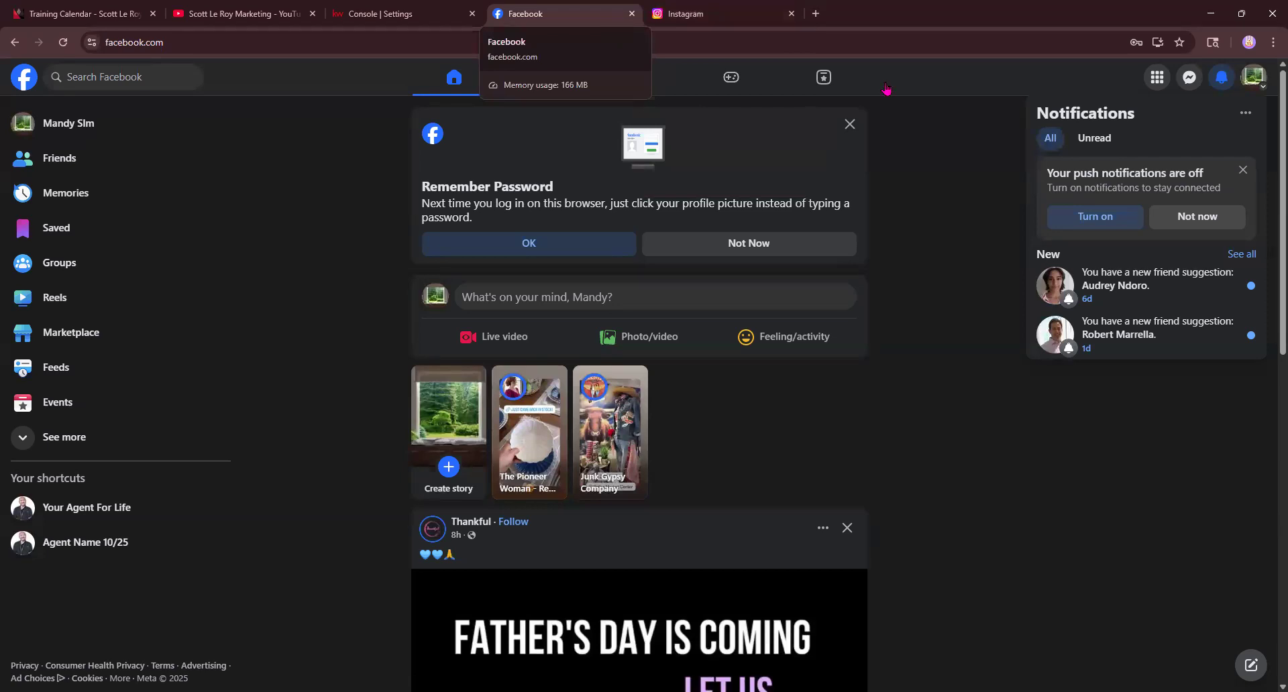
{"action": "left_click", "coordinate": [906, 208]}
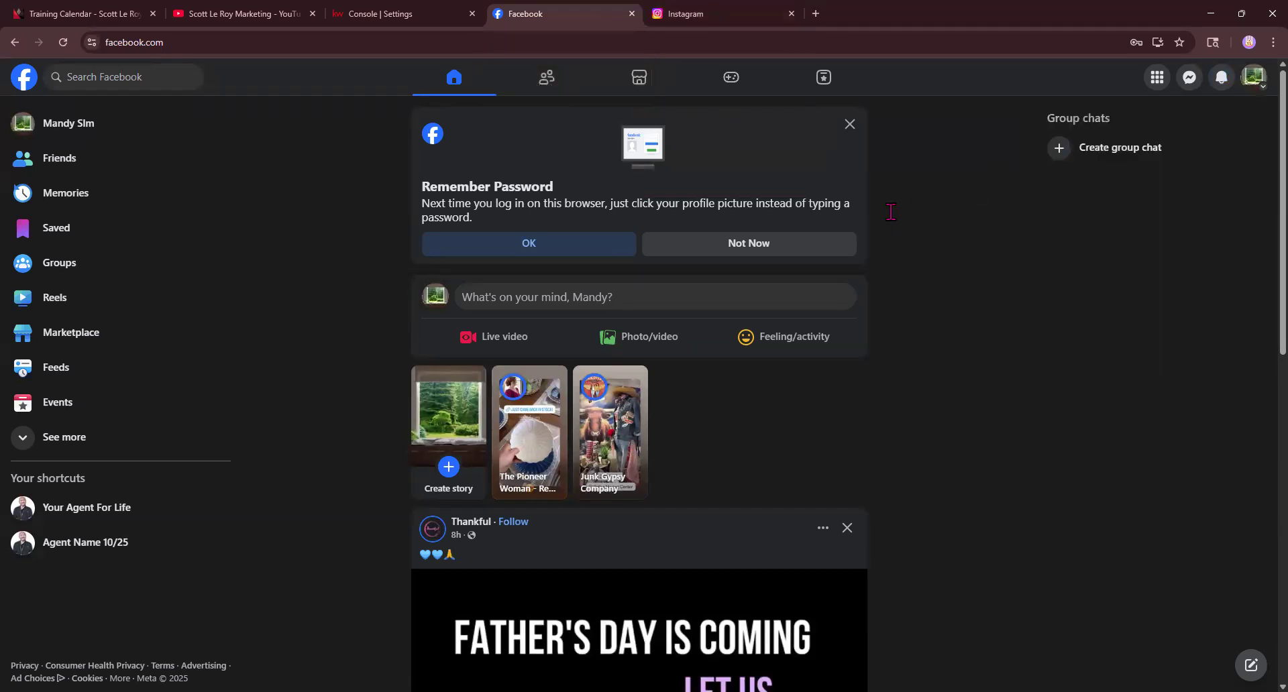
{"action": "left_click", "coordinate": [698, 85]}
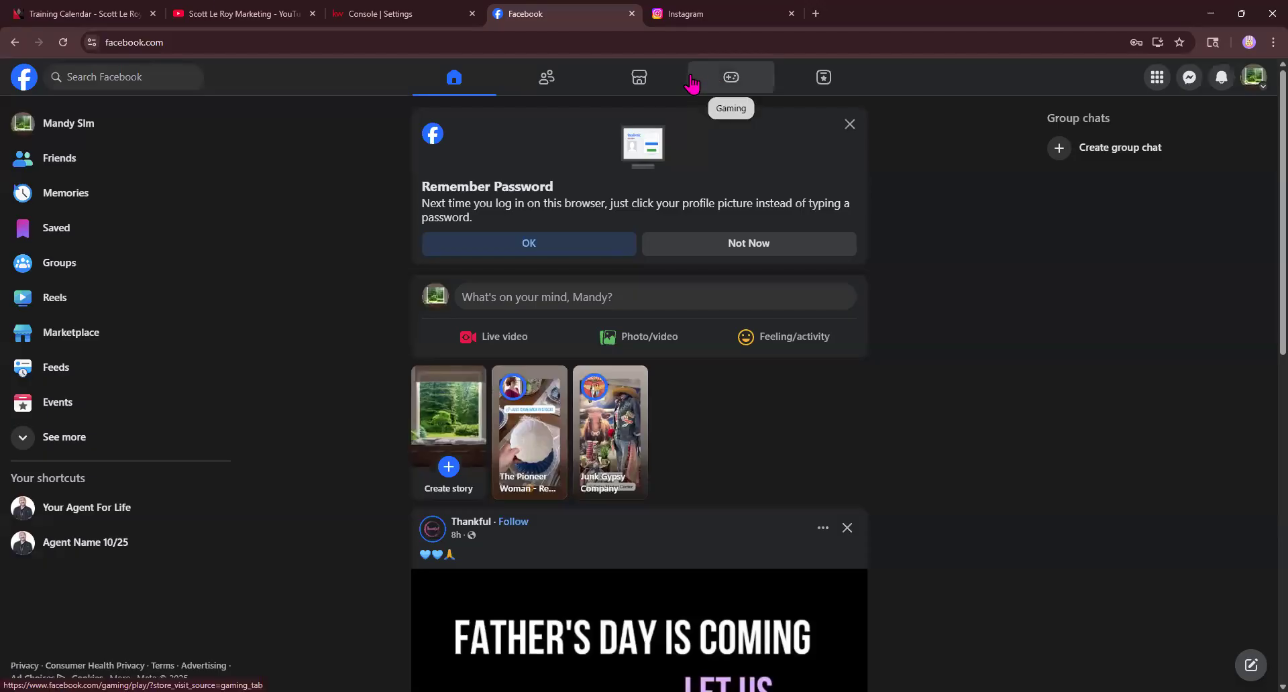
Step: Switch to the Scott Le Roy Marketing videos on YouTube and search the page for "build"
{"action": "left_click", "coordinate": [222, 11]}
{"action": "left_click", "coordinate": [298, 394]}
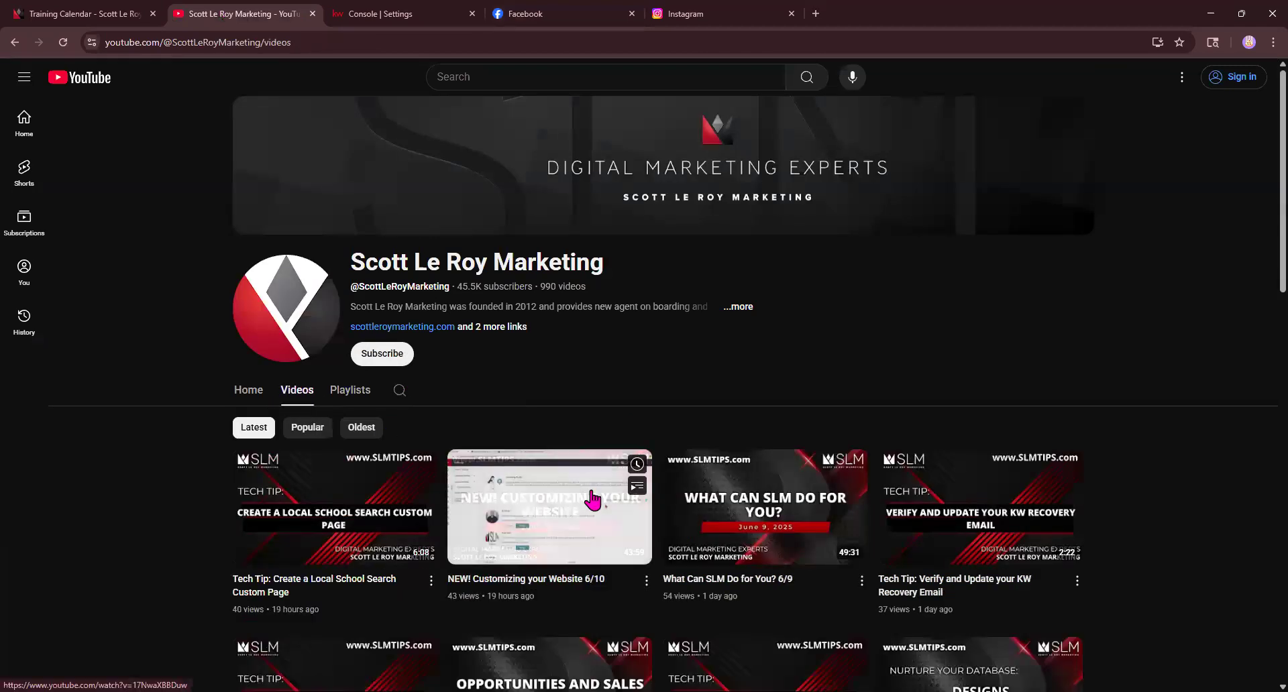
{"action": "key", "text": "ctrl+f"}
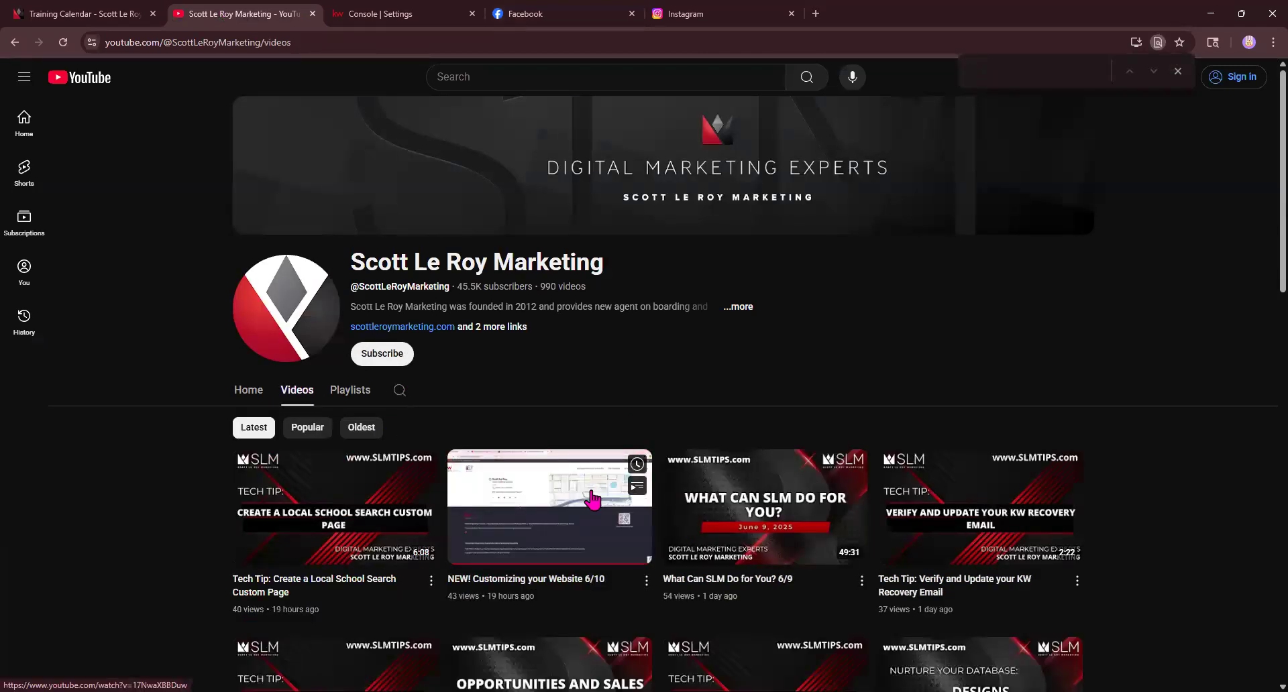
{"action": "type", "text": "build"}
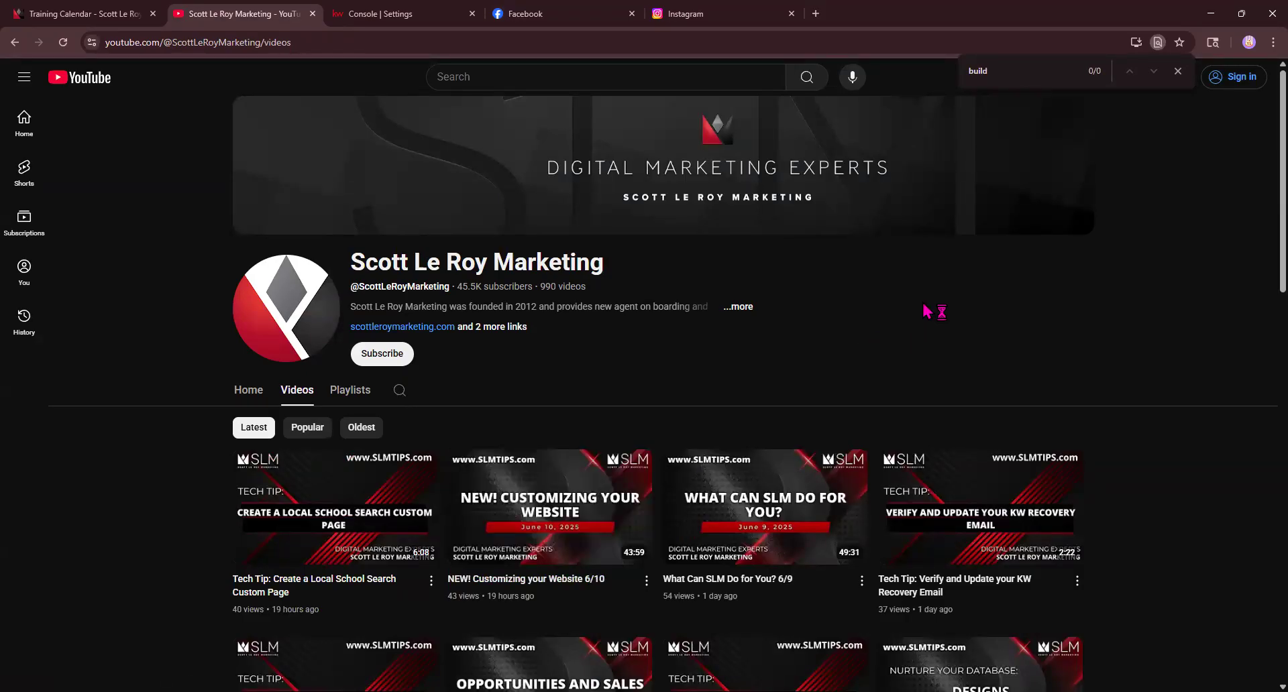
{"action": "scroll", "coordinate": [917, 368], "scroll_direction": "down", "scroll_amount": 3}
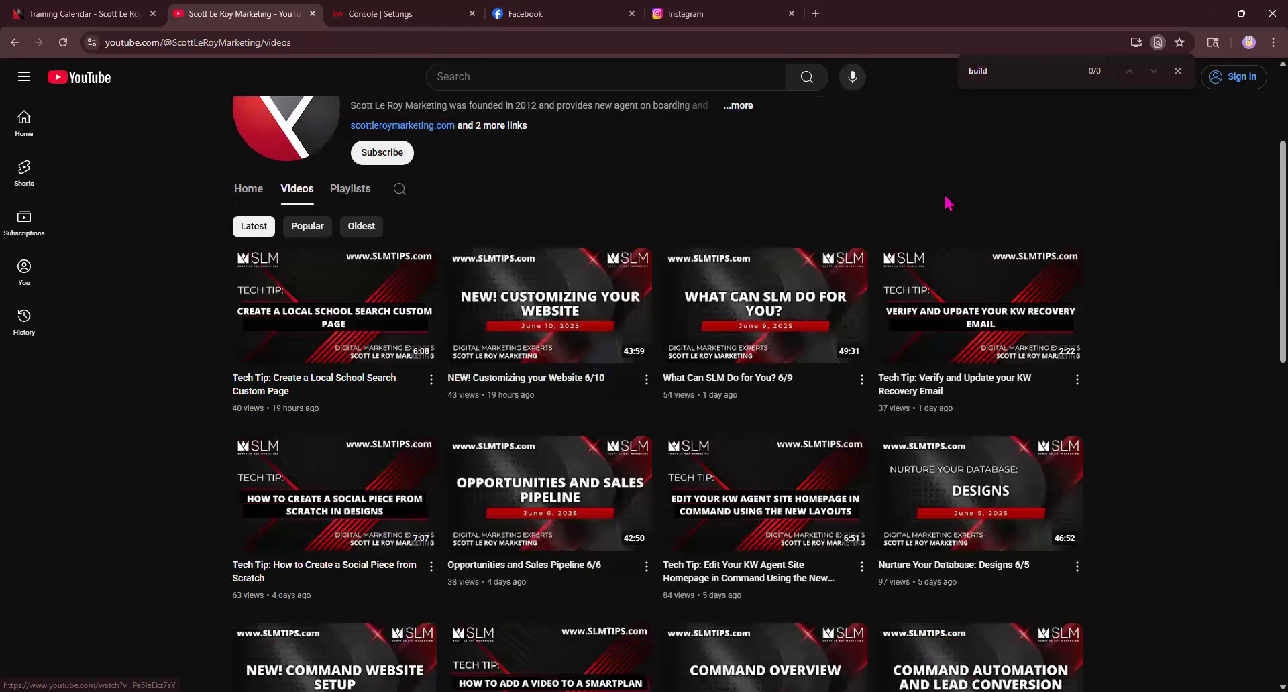
Step: Search the channel's video list for "social", loading older videos to include them in the search
{"action": "type", "text": "social"}
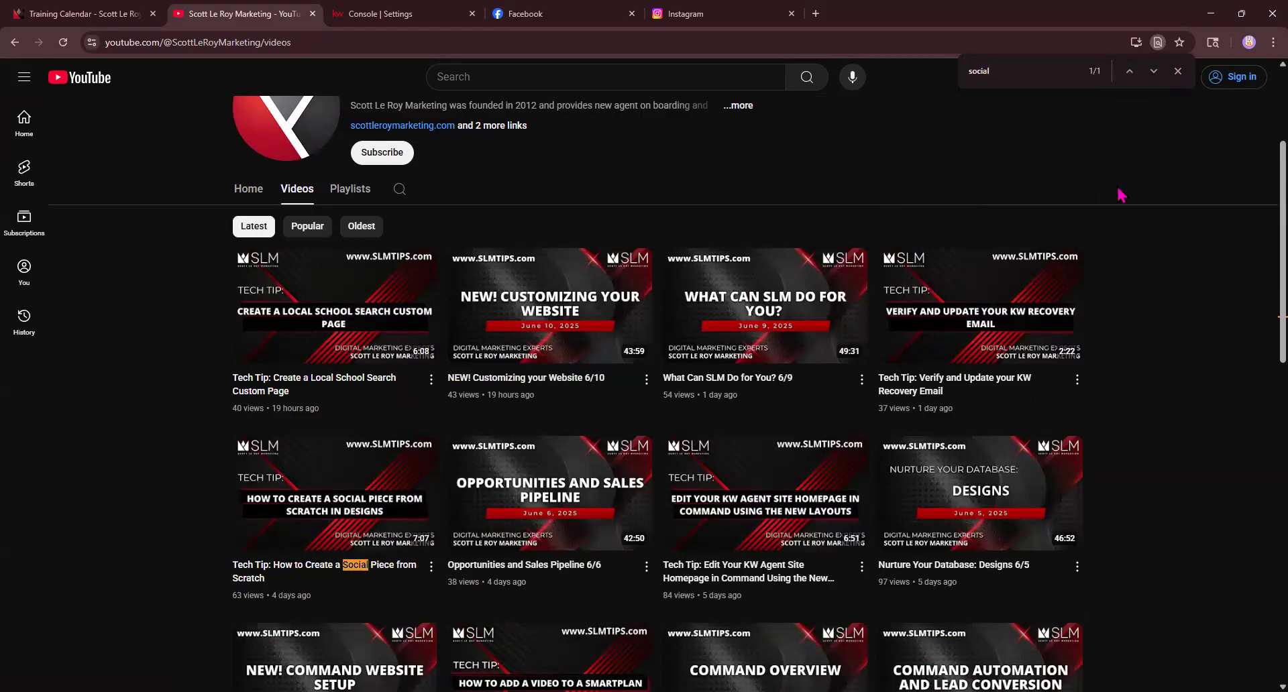
{"action": "scroll", "coordinate": [1118, 195], "scroll_direction": "down", "scroll_amount": 12}
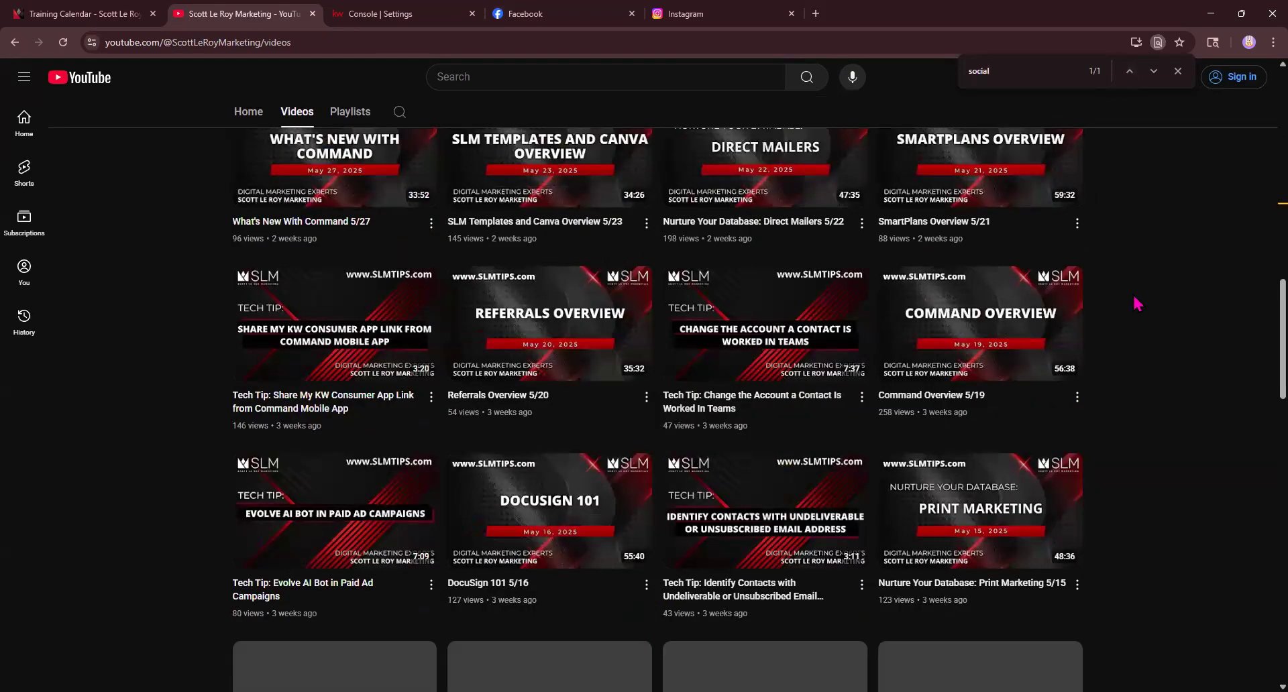
{"action": "scroll", "coordinate": [1134, 281], "scroll_direction": "down", "scroll_amount": 10}
{"action": "left_click", "coordinate": [1130, 72]}
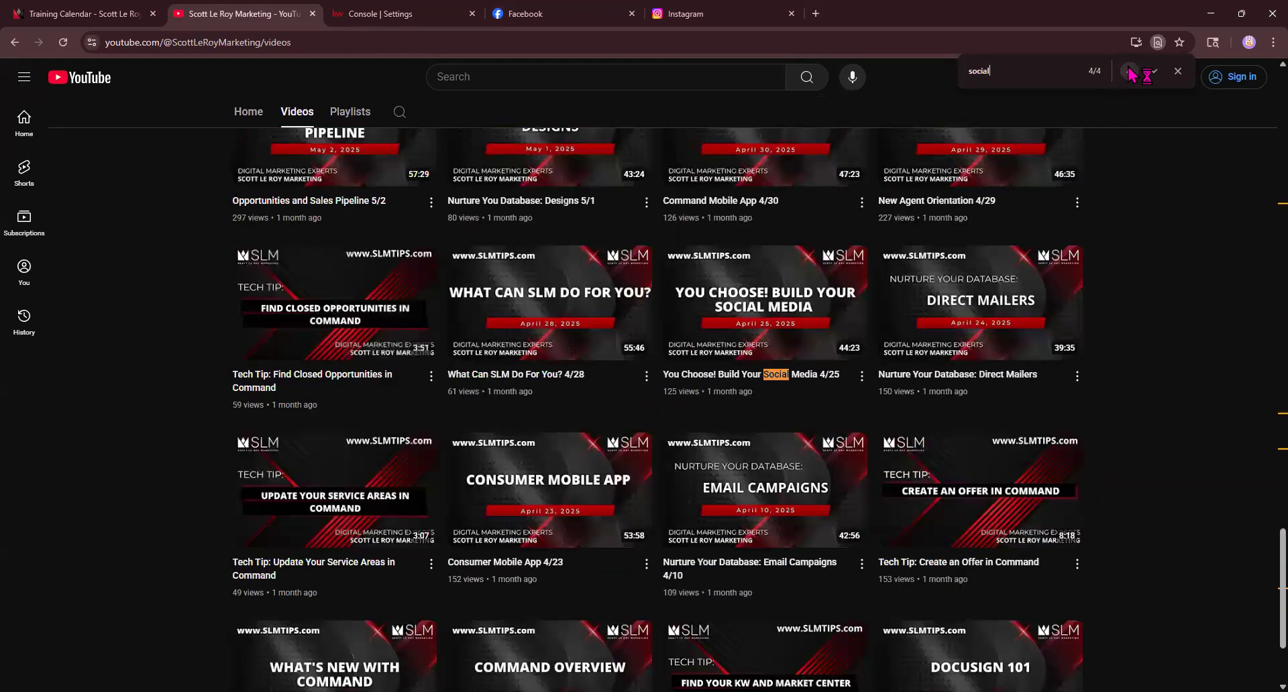
Step: Open the video "You Choose! Build Your Social Media 4/25", select its web address, and pause playback
{"action": "left_click", "coordinate": [580, 325]}
{"action": "left_click", "coordinate": [272, 41]}
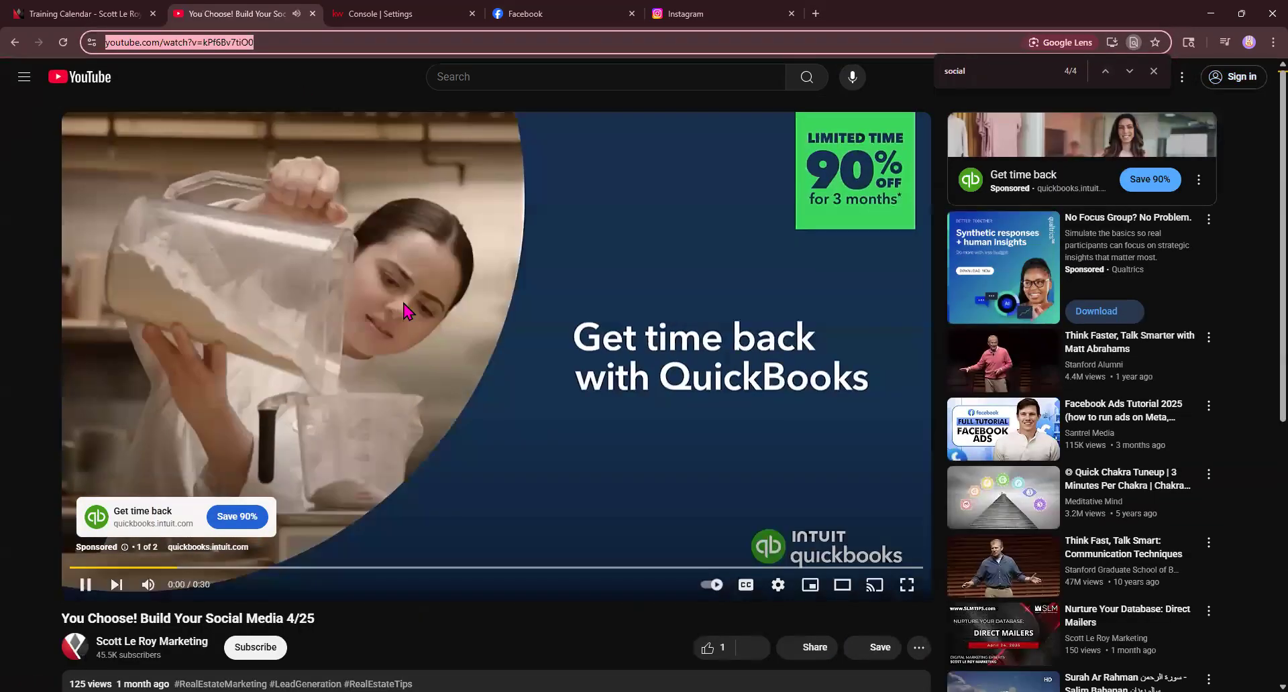
{"action": "left_click", "coordinate": [427, 323]}
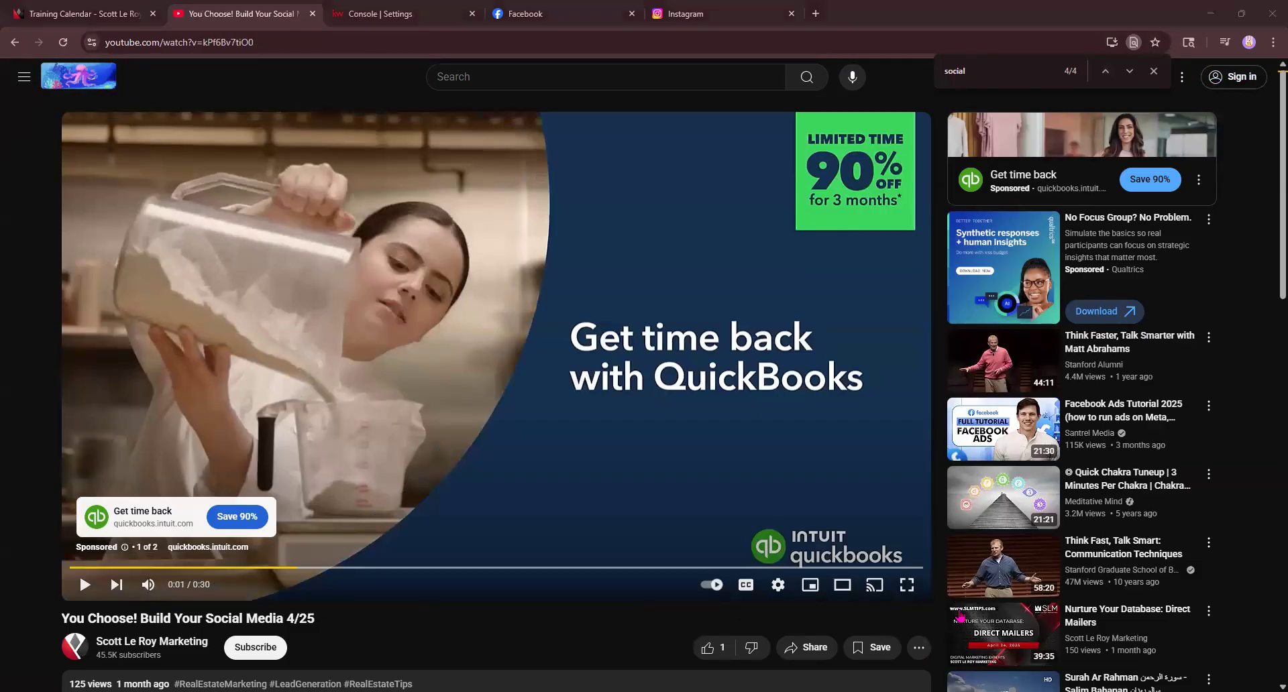
Step: Return to the Command settings and go over the option for connecting more Facebook post scheduling accounts
{"action": "left_click", "coordinate": [380, 13]}
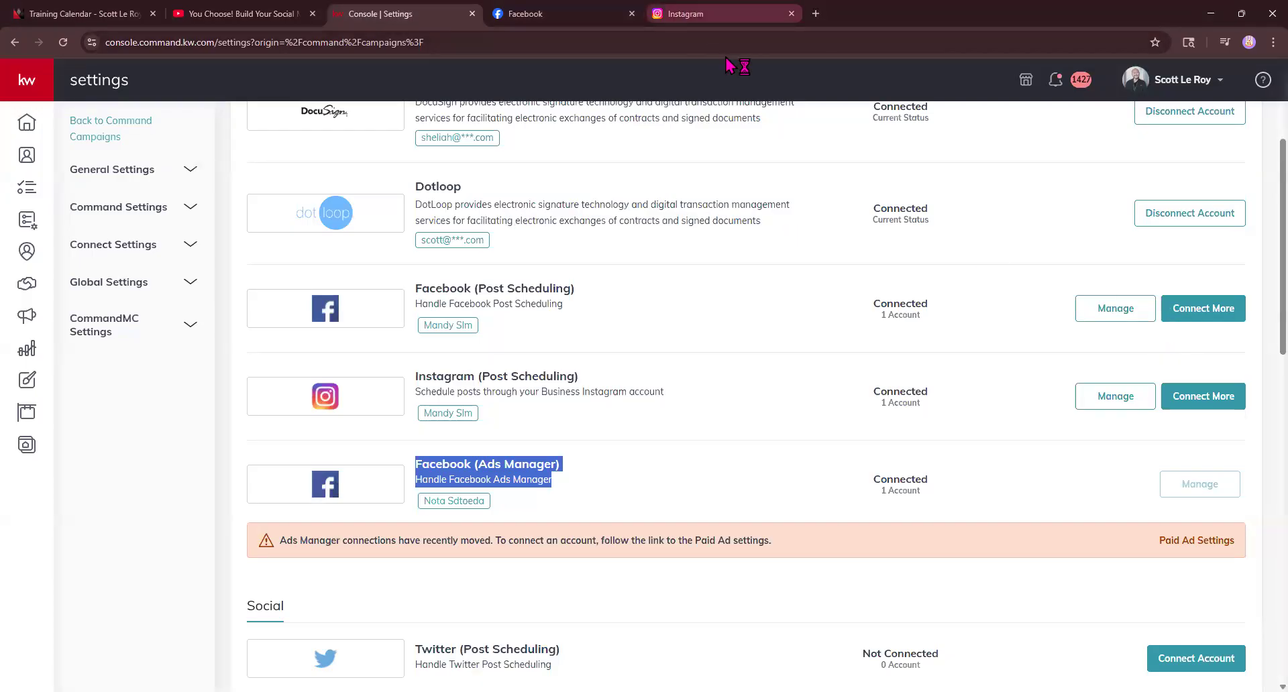
{"action": "left_click", "coordinate": [1105, 236]}
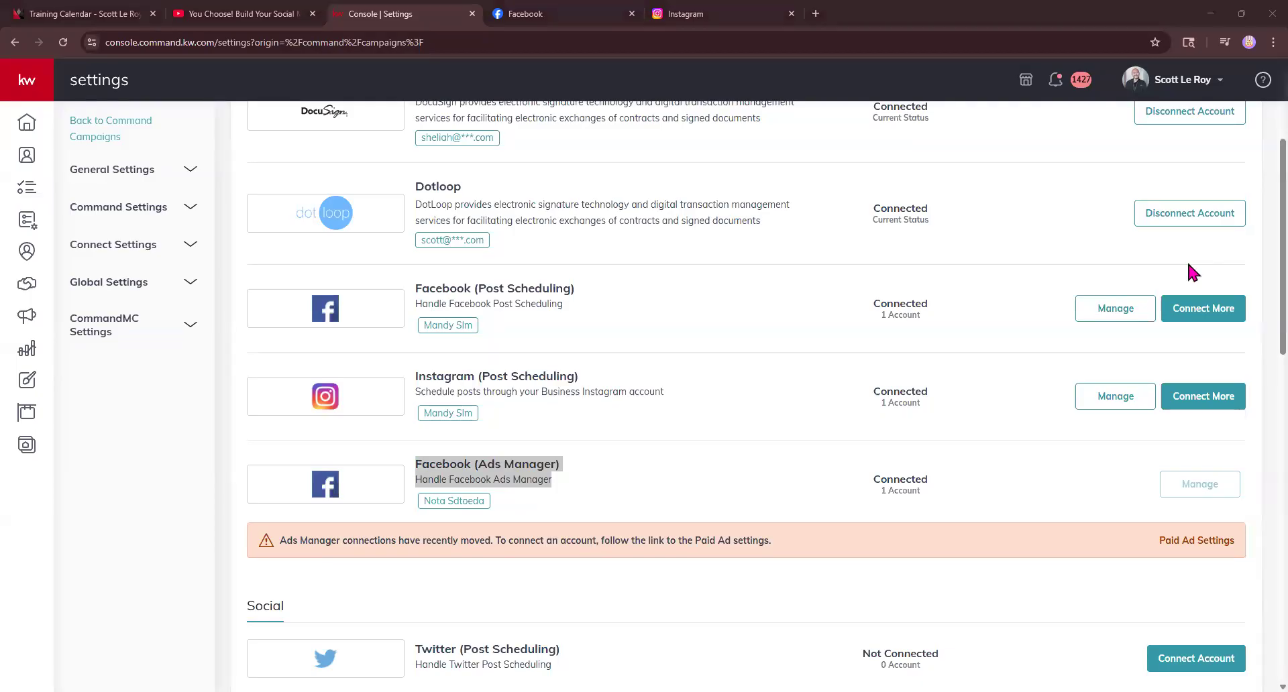
{"action": "left_click", "coordinate": [1170, 309]}
Step: Switch to Facebook and check the profiles in the account menu, then close it
{"action": "left_click", "coordinate": [560, 7]}
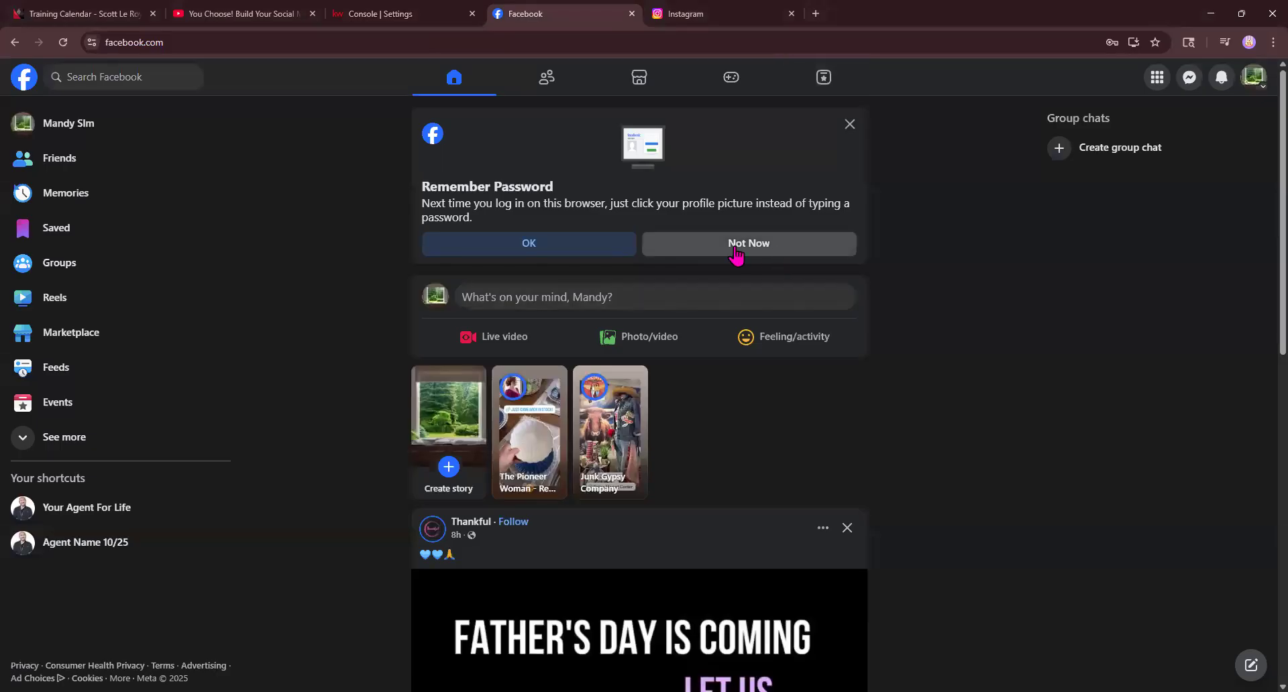
{"action": "left_click", "coordinate": [1263, 83]}
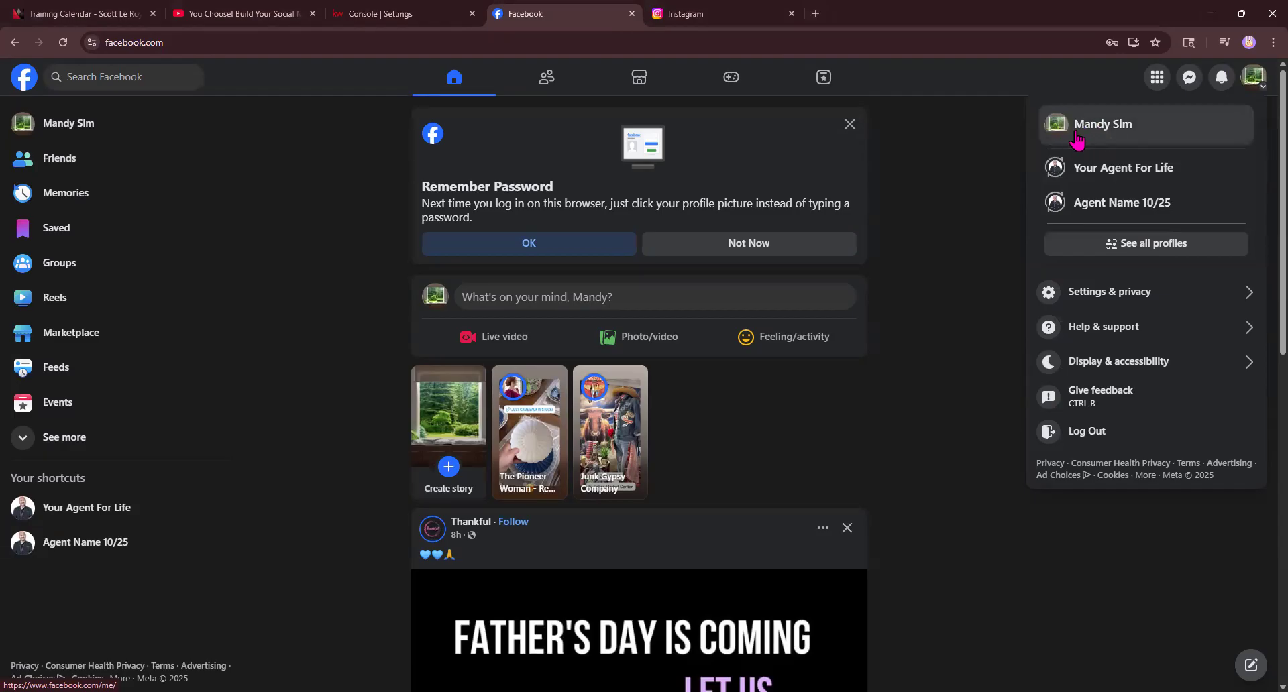
{"action": "left_click", "coordinate": [937, 215]}
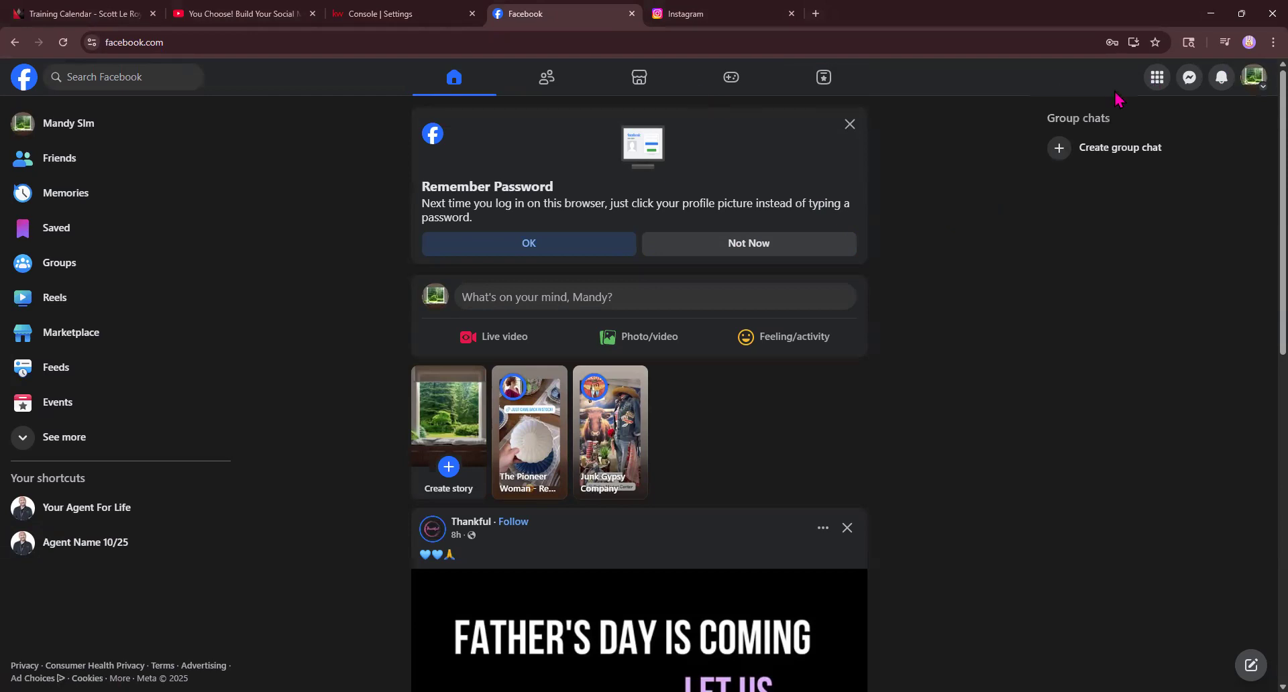
Step: Open the list of Facebook Pages you manage and go to the Your Agent For Life page
{"action": "left_click", "coordinate": [1155, 80]}
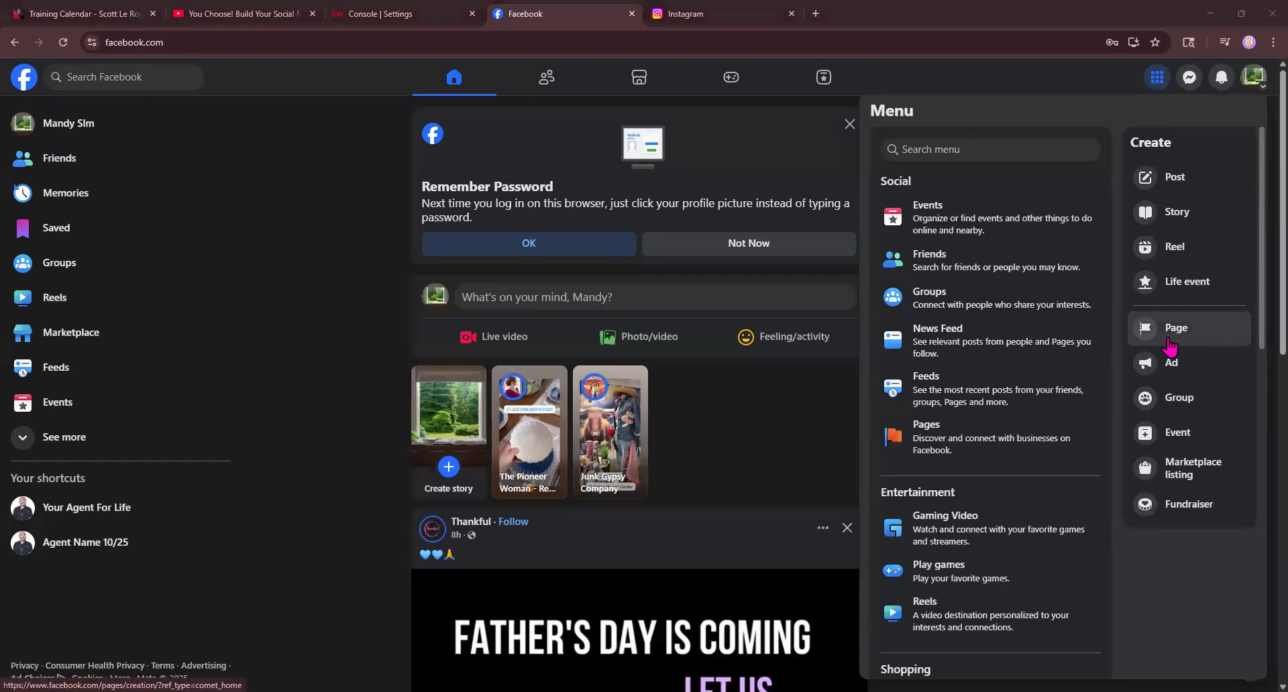
{"action": "left_click", "coordinate": [931, 444]}
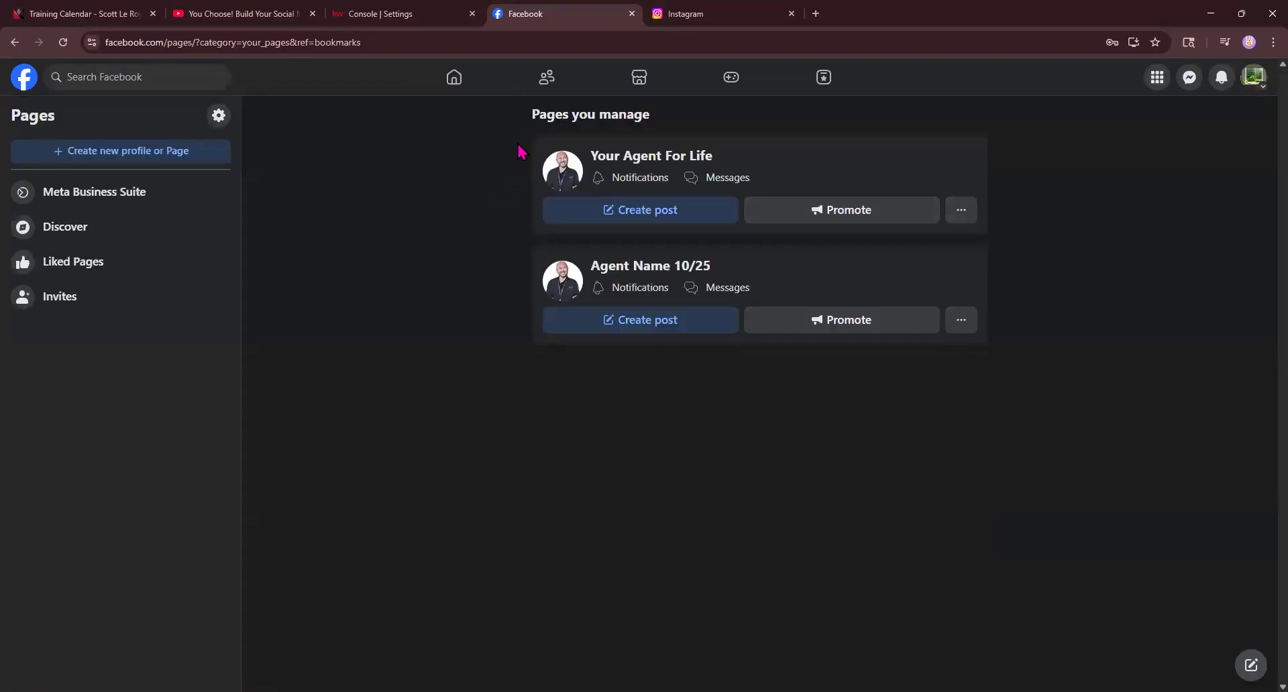
{"action": "left_click_drag", "start_coordinate": [530, 117], "coordinate": [663, 115]}
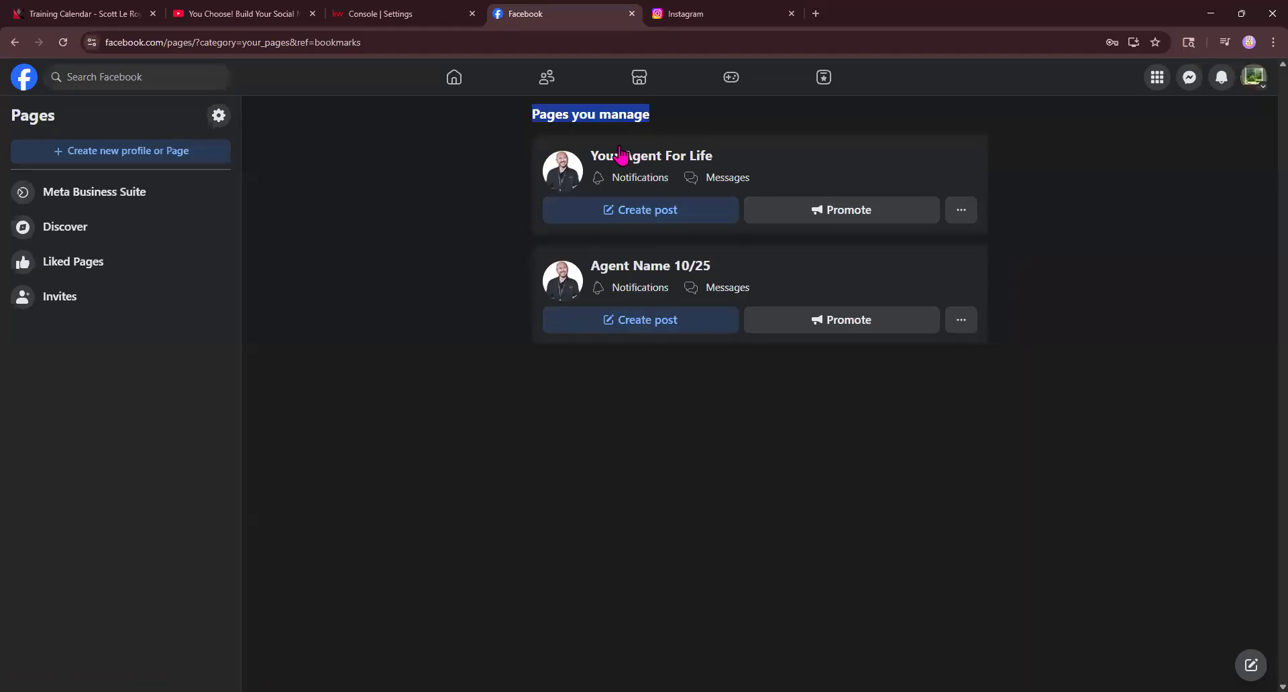
{"action": "left_click", "coordinate": [678, 158]}
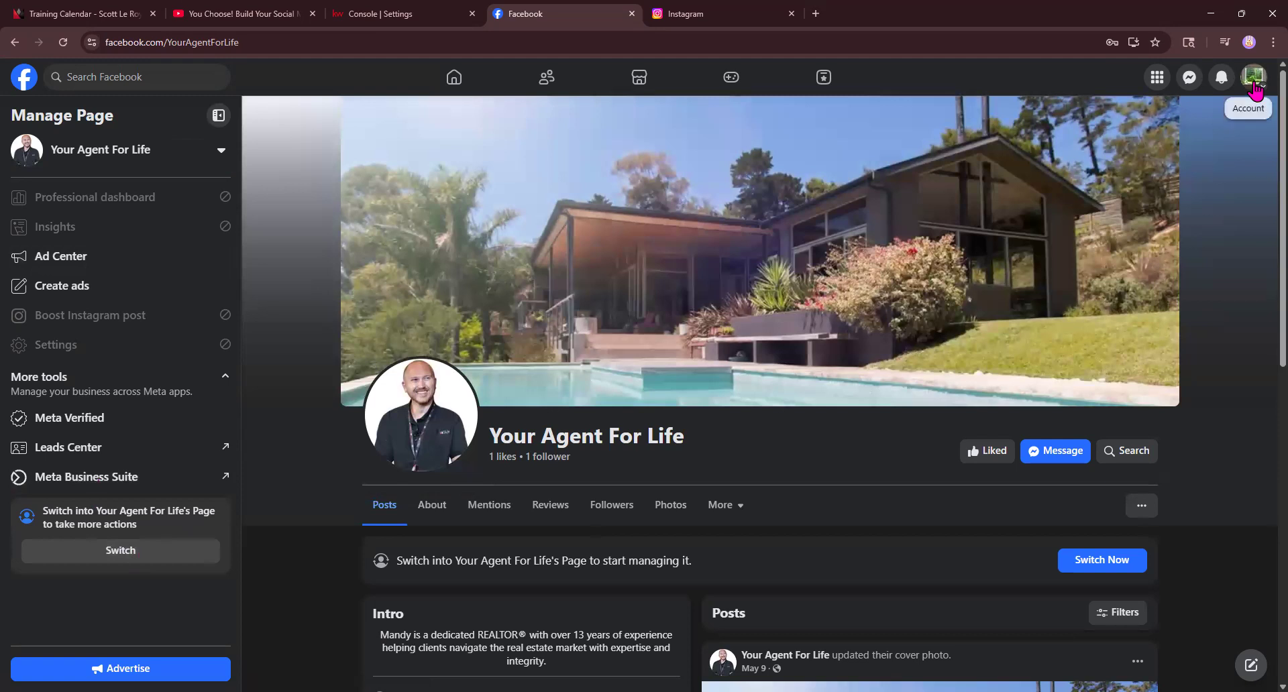
Step: Switch into the Your Agent For Life Page to act as it, and dismiss the notices that follow
{"action": "left_click", "coordinate": [195, 555]}
{"action": "left_click", "coordinate": [782, 437]}
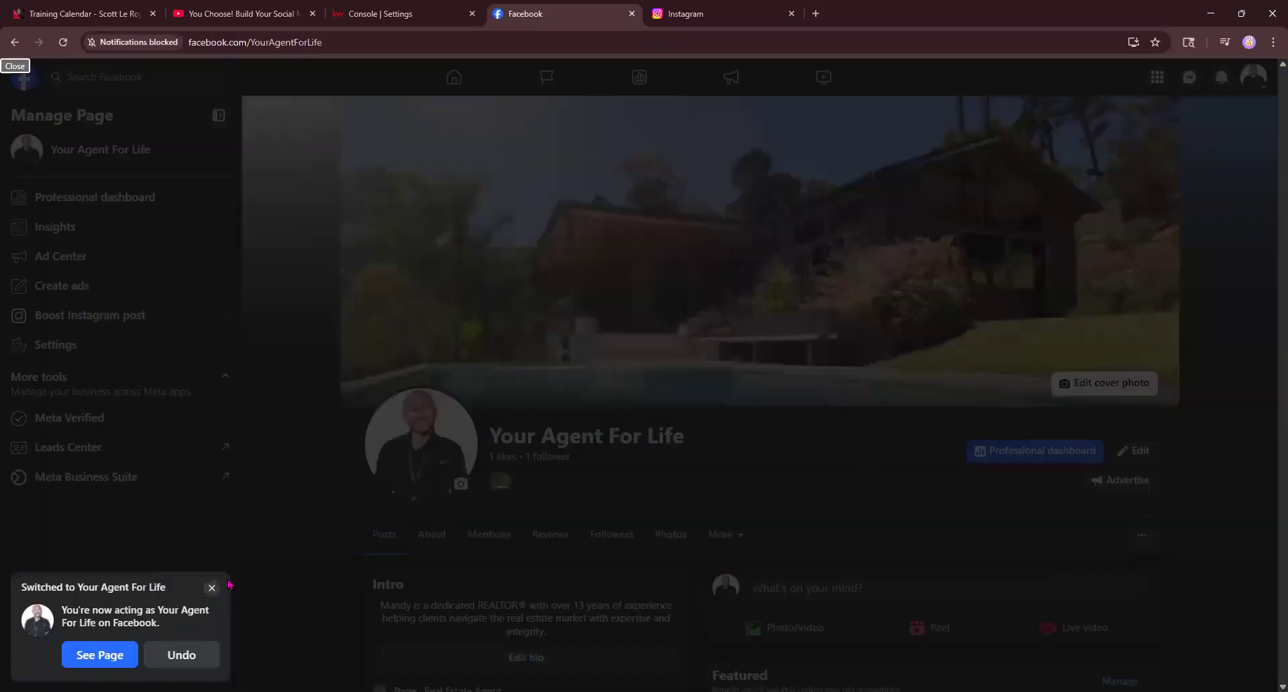
{"action": "left_click", "coordinate": [211, 588]}
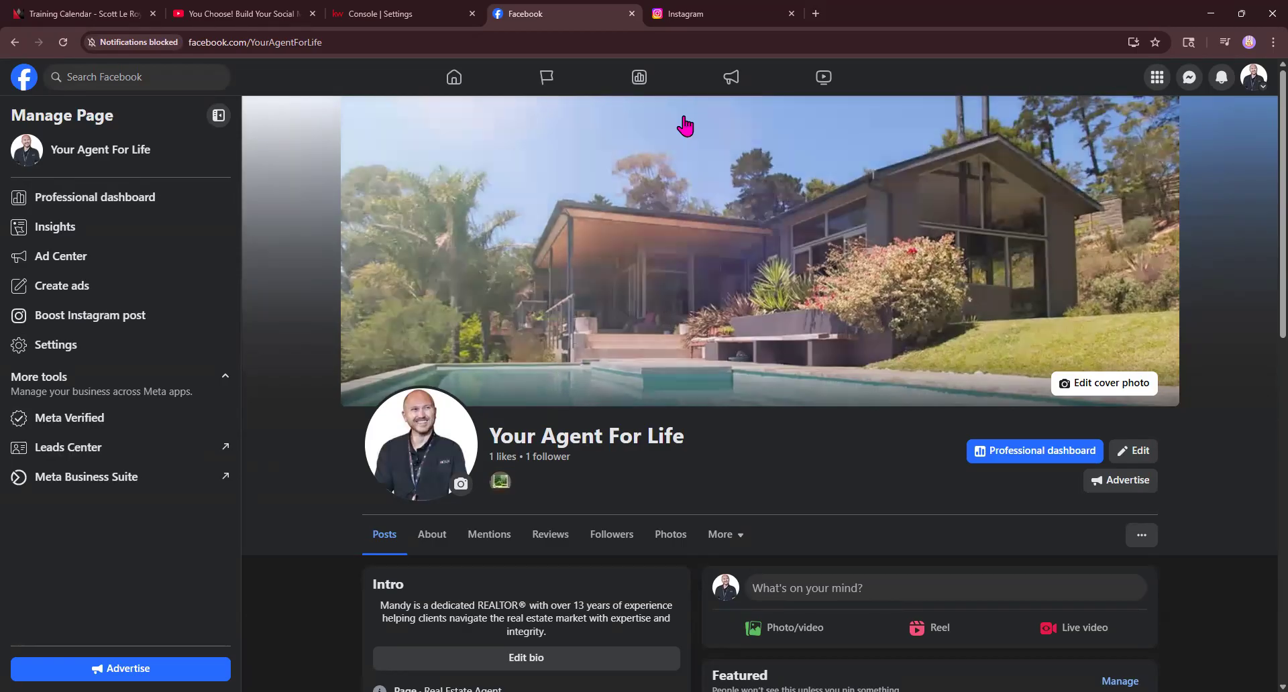
Step: Switch to Instagram, view the business profile, and open its settings to find the professional account and business tools options
{"action": "left_click", "coordinate": [730, 19]}
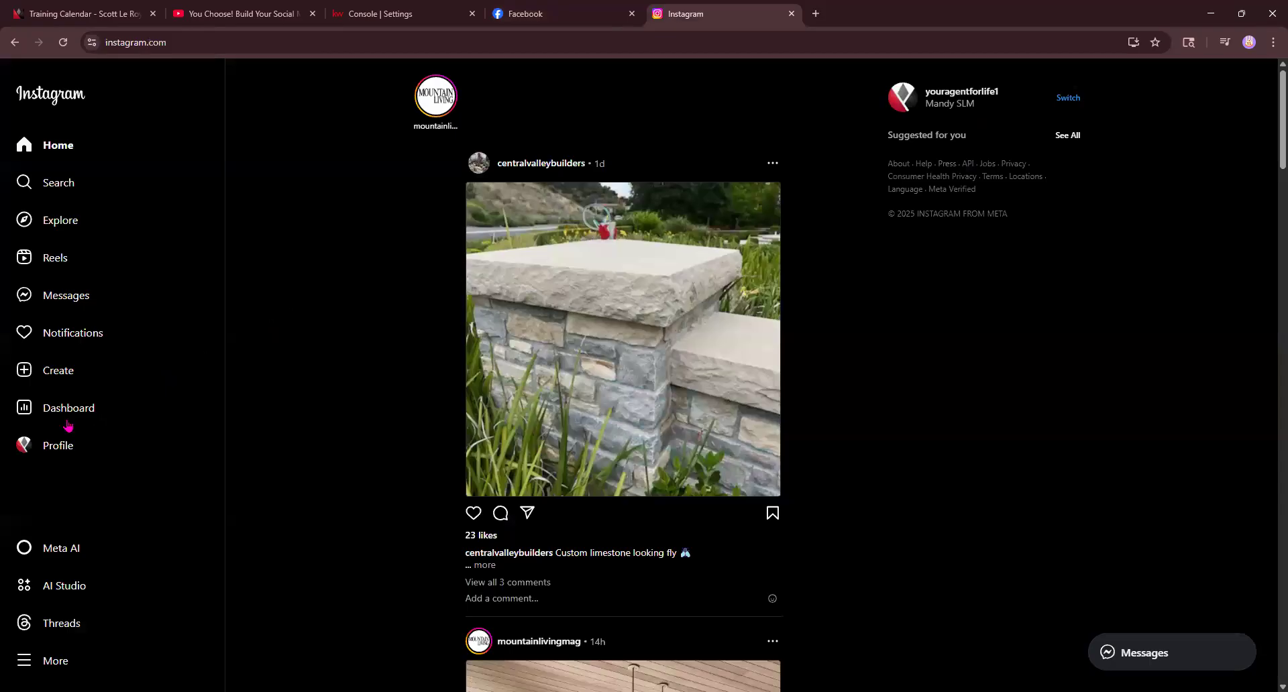
{"action": "left_click", "coordinate": [69, 445]}
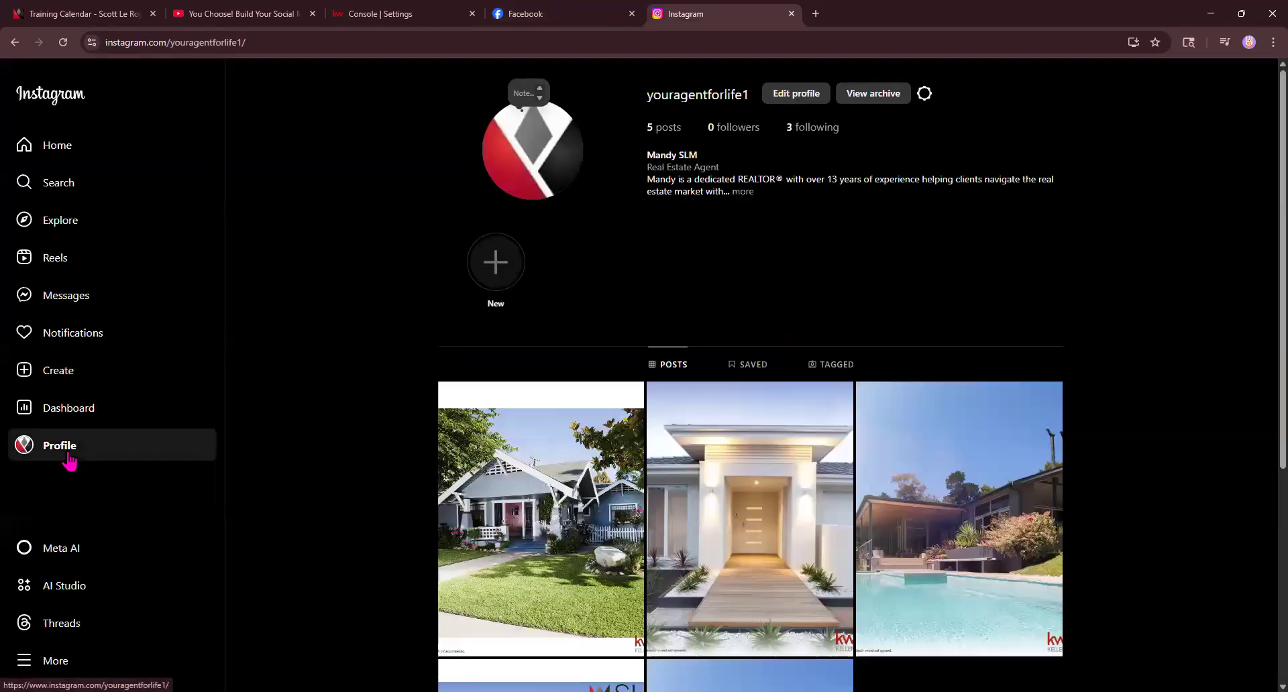
{"action": "left_click", "coordinate": [67, 663]}
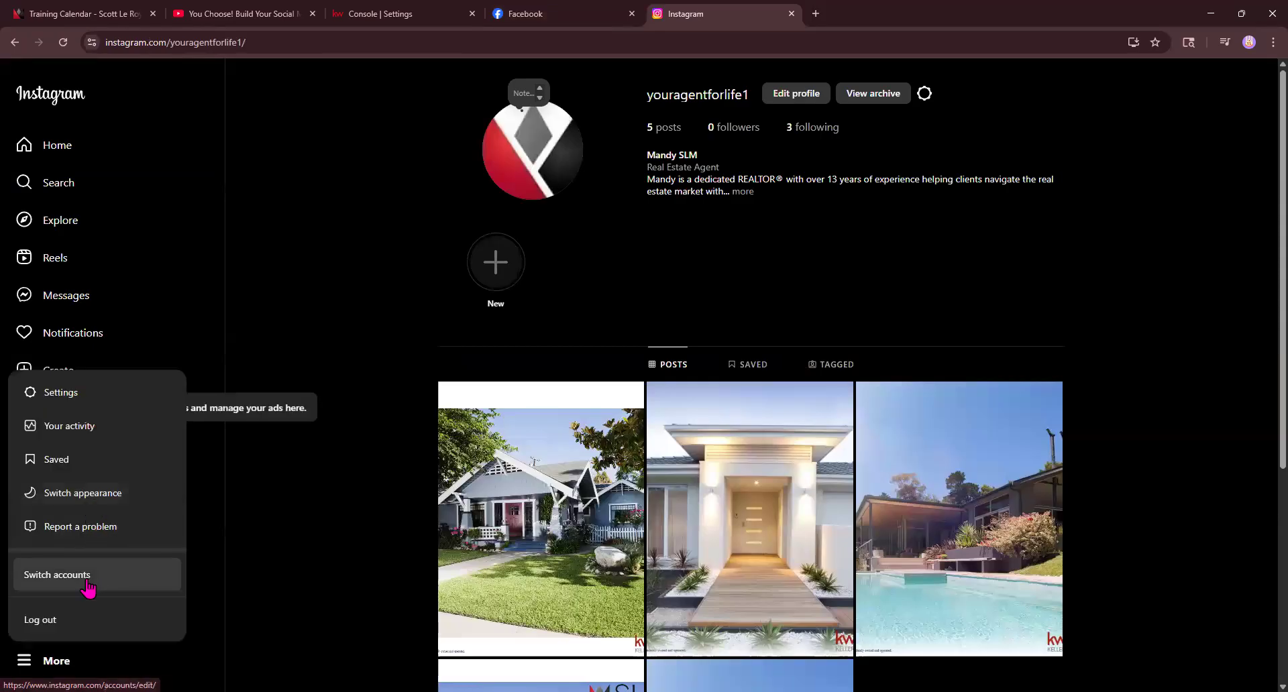
{"action": "left_click", "coordinate": [99, 393]}
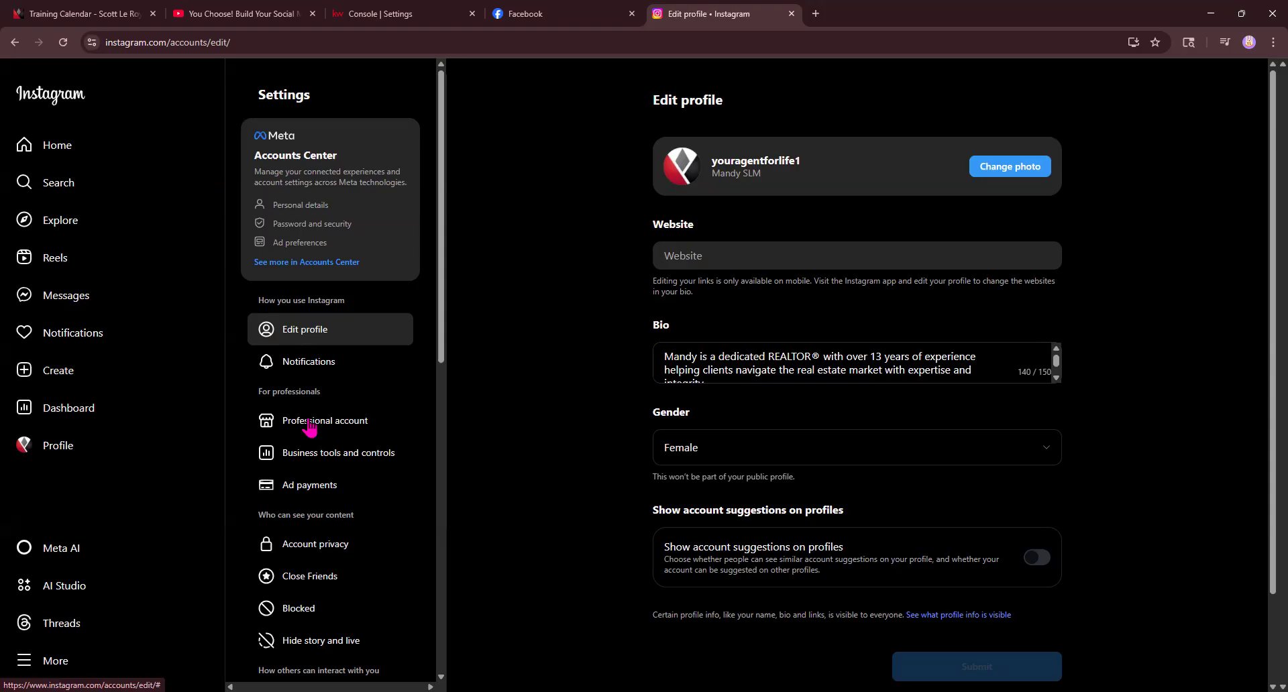
{"action": "left_click", "coordinate": [336, 453]}
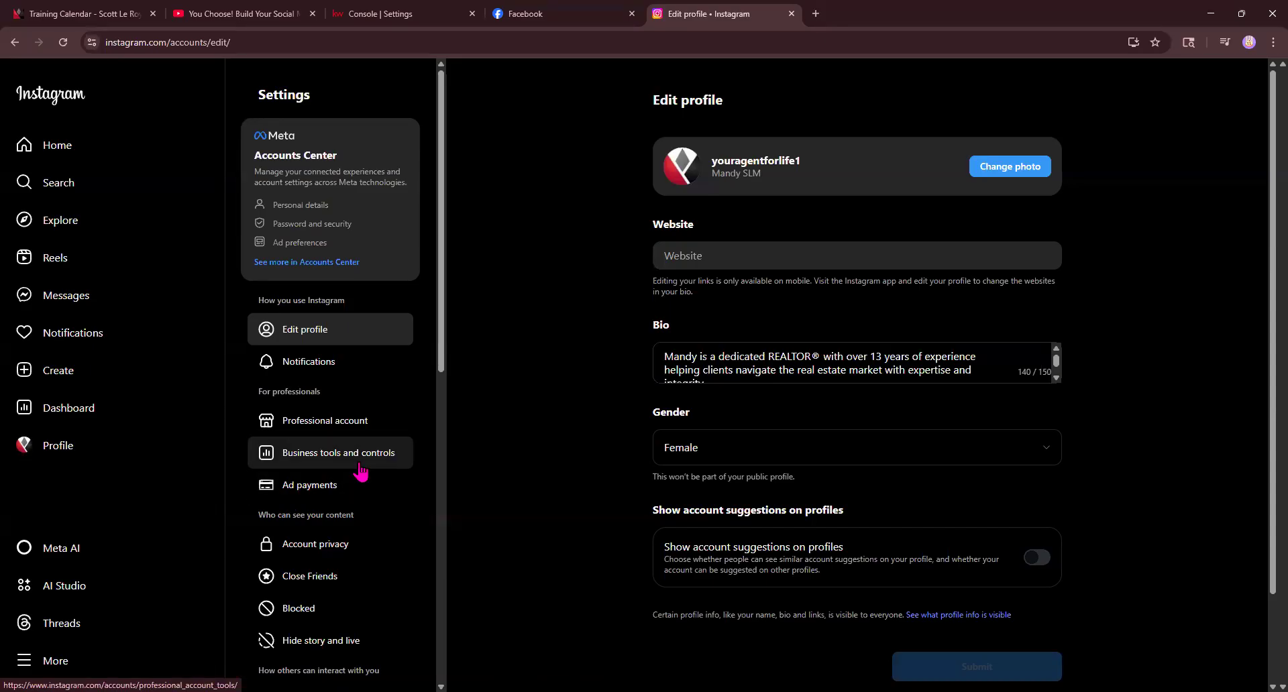
Step: Return to Facebook and open the Page's linked accounts settings to inspect the connected Instagram account
{"action": "left_click", "coordinate": [560, 13]}
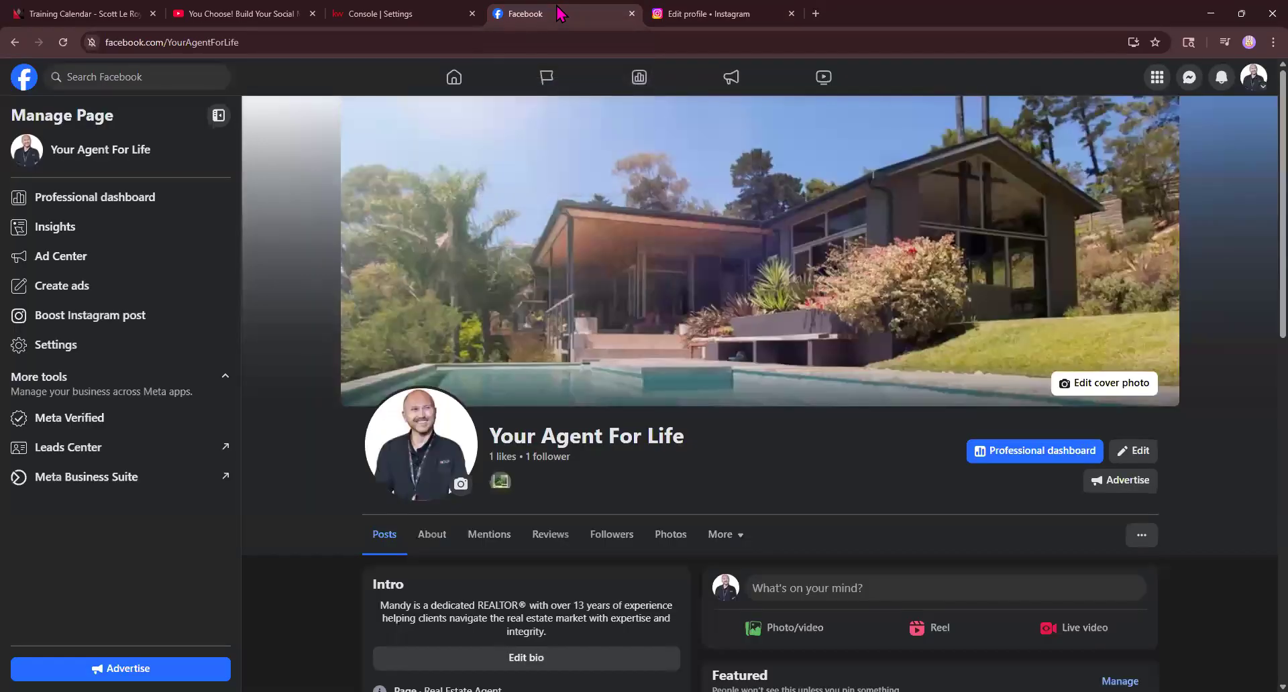
{"action": "left_click", "coordinate": [63, 360]}
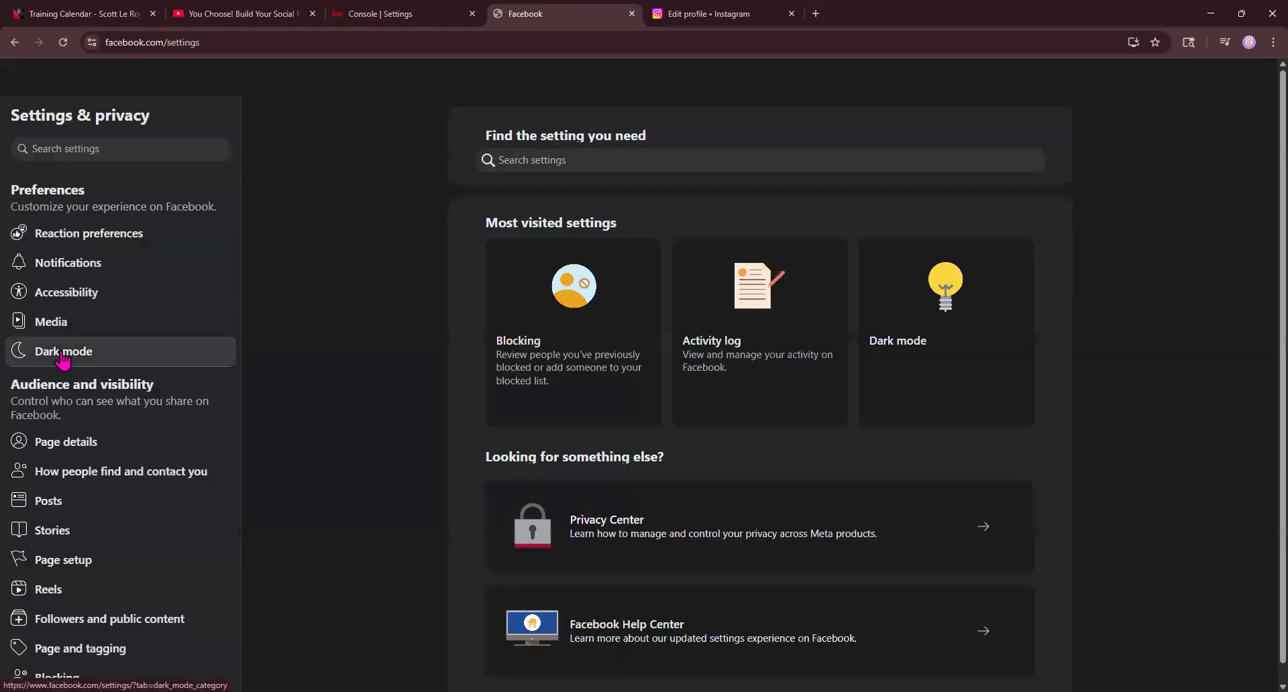
{"action": "left_click", "coordinate": [64, 352]}
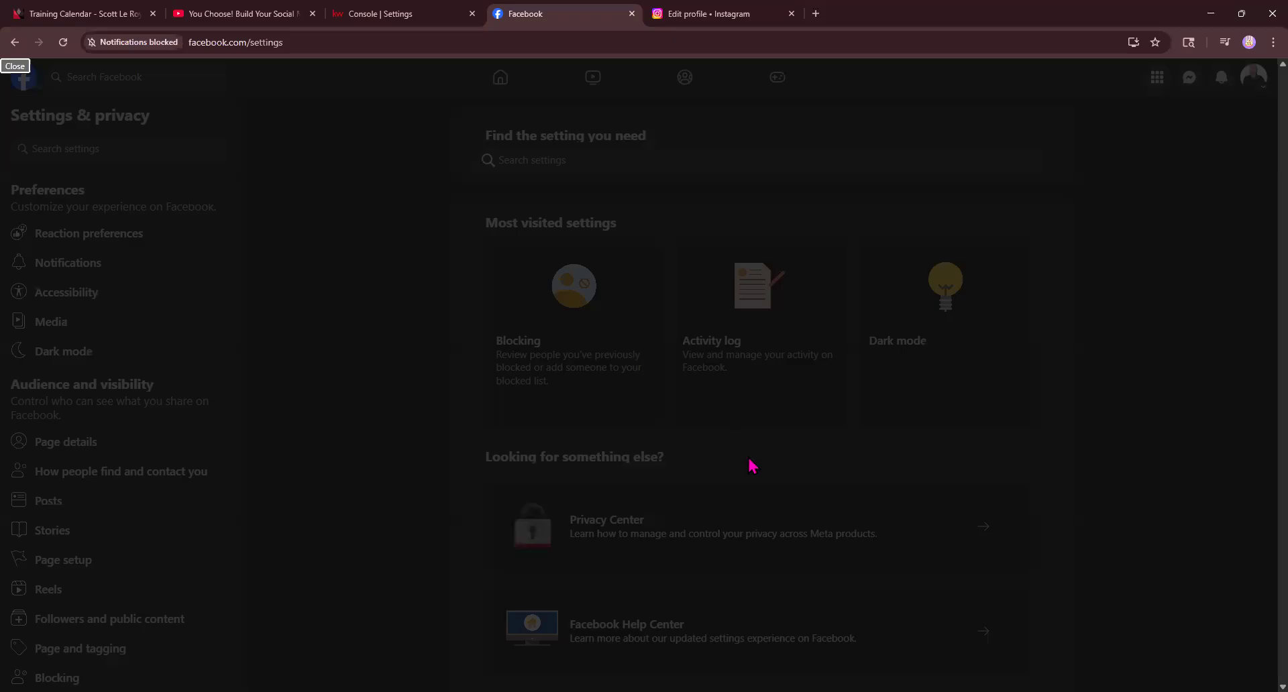
{"action": "left_click", "coordinate": [861, 419]}
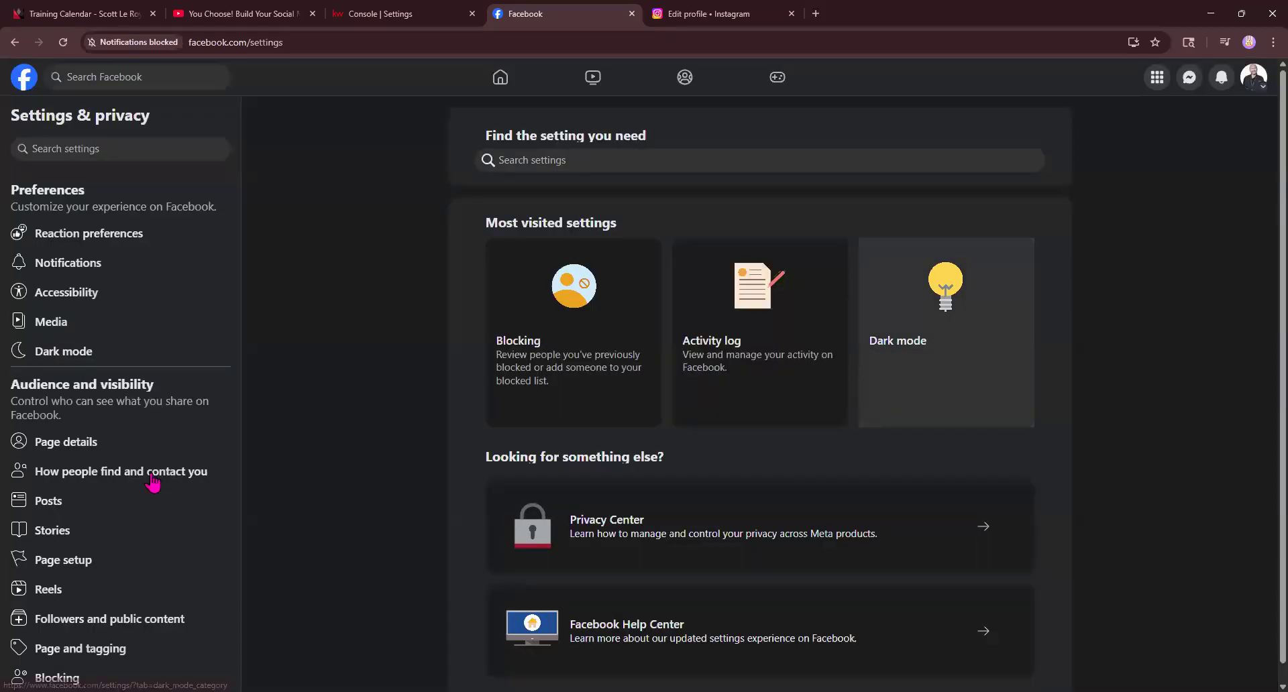
{"action": "scroll", "coordinate": [155, 482], "scroll_direction": "down", "scroll_amount": 7}
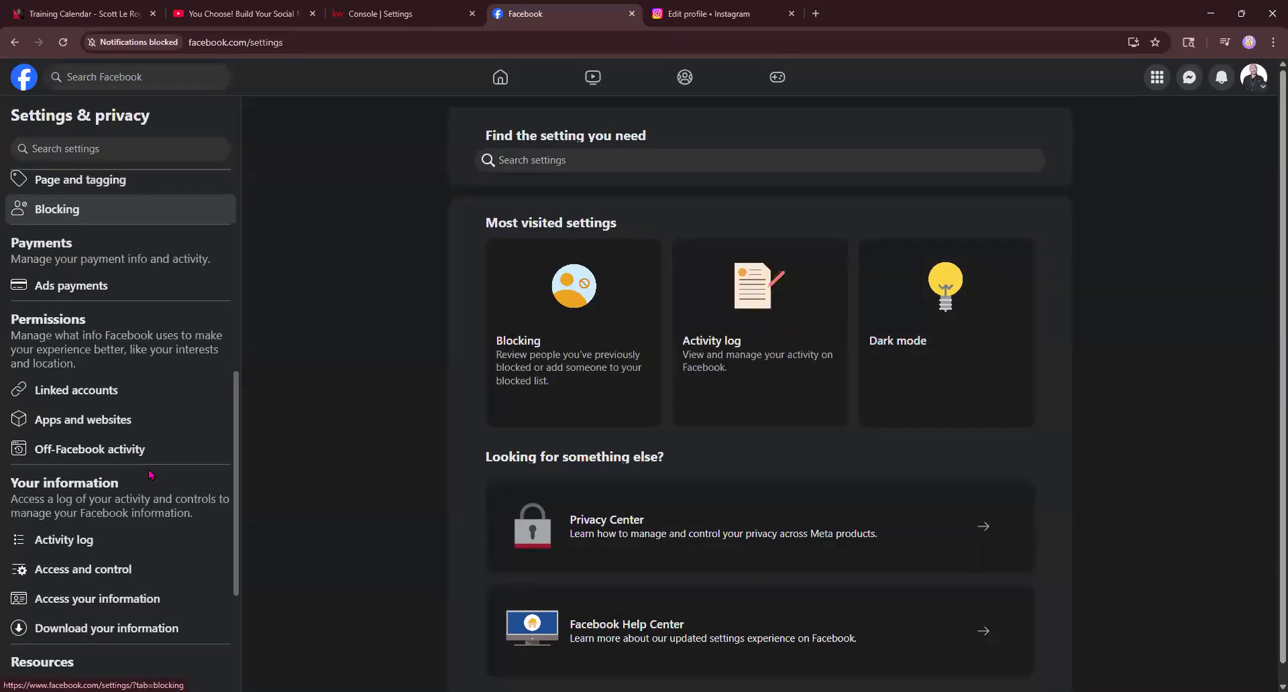
{"action": "left_click", "coordinate": [93, 398]}
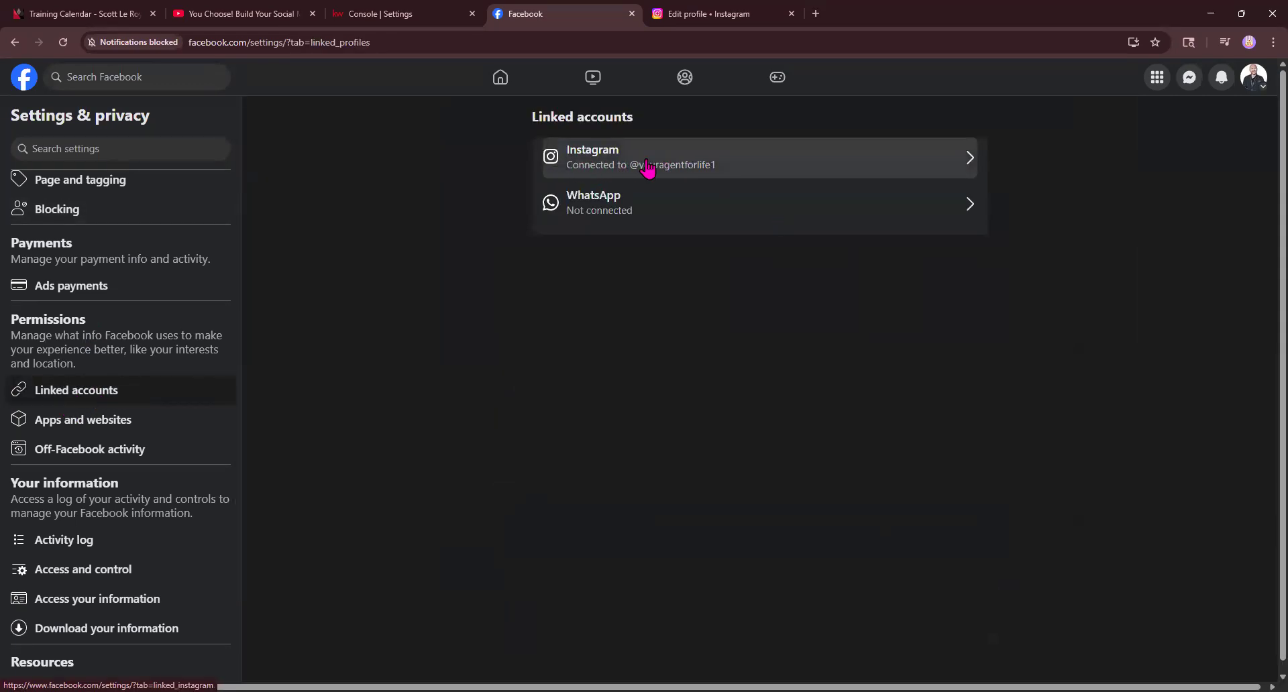
{"action": "left_click", "coordinate": [962, 171]}
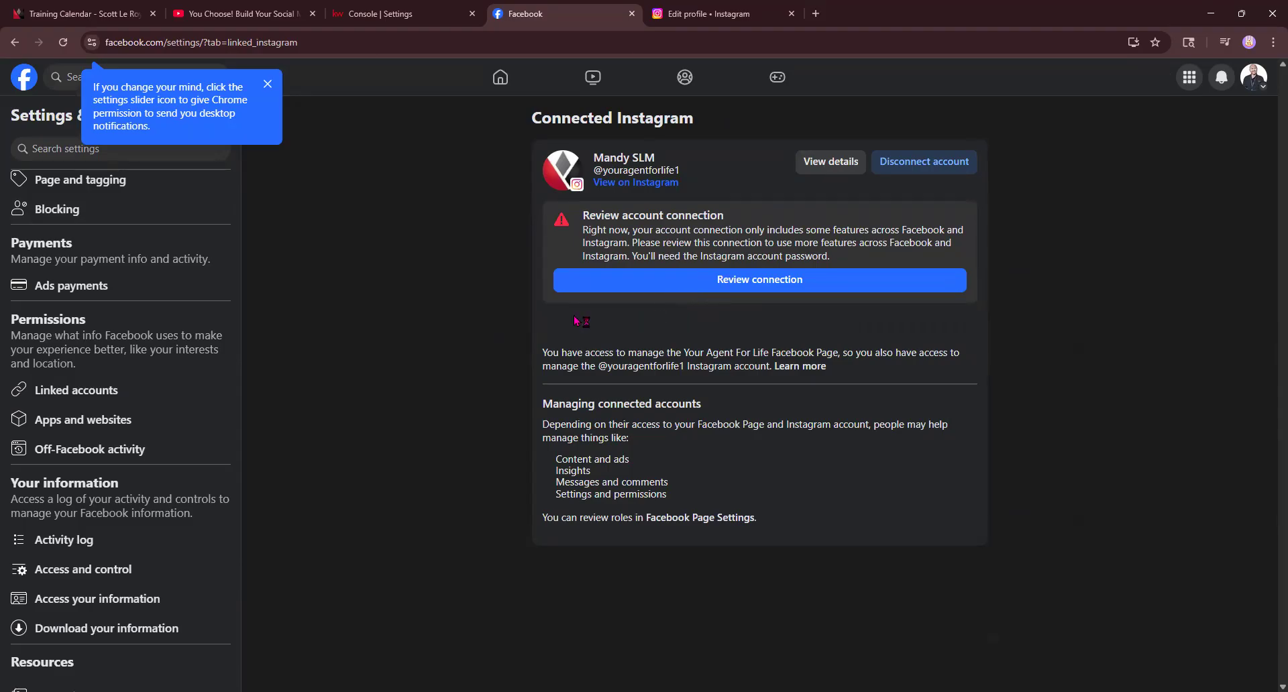
Step: Go over the open Command settings, Facebook's connected Instagram page and the Instagram profile settings
{"action": "left_click", "coordinate": [389, 13]}
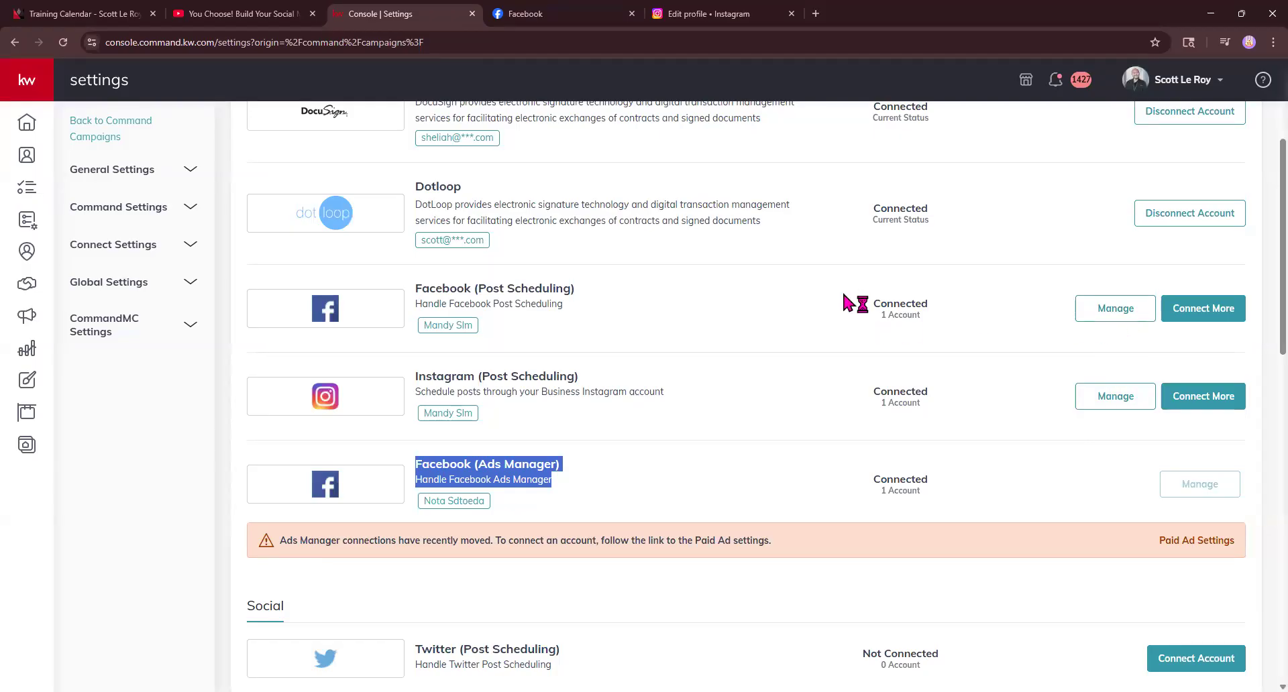
{"action": "left_click", "coordinate": [563, 16]}
{"action": "left_click", "coordinate": [563, 21]}
{"action": "left_click", "coordinate": [711, 13]}
{"action": "left_click", "coordinate": [562, 17]}
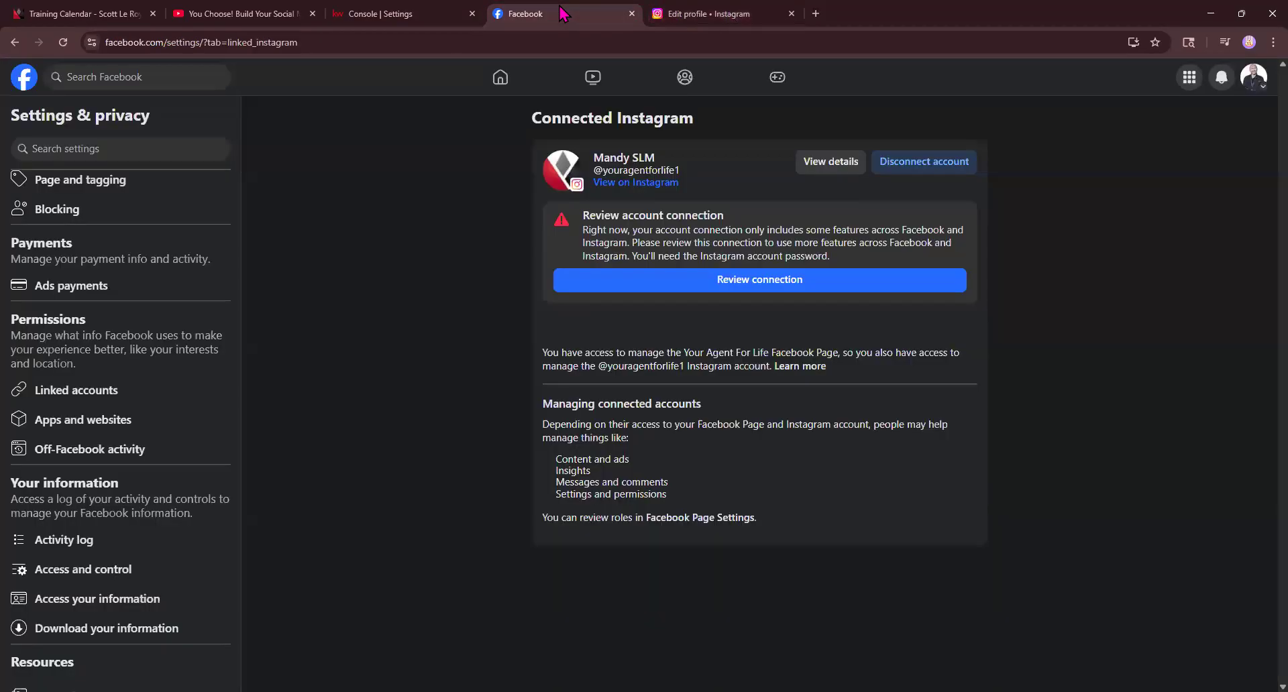
{"action": "left_click", "coordinate": [735, 13]}
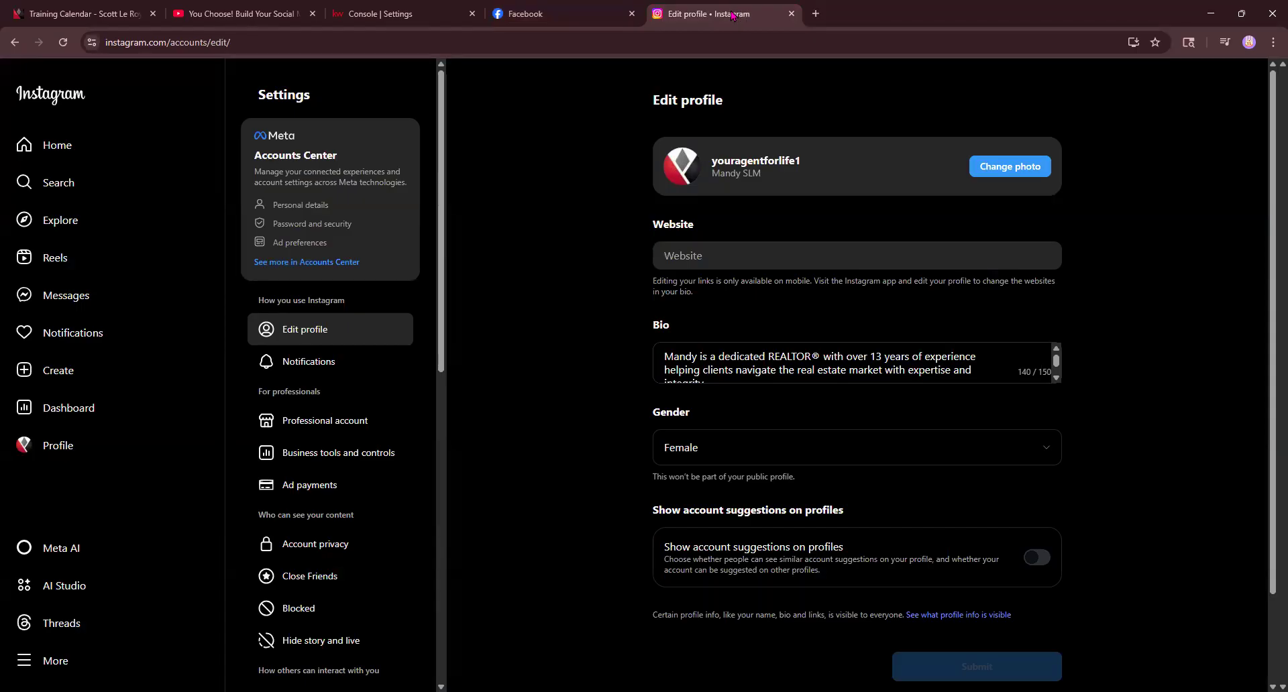
Step: In the Command settings, connect the Agent Name 10/25 and Your Agent For Life Pages for Facebook post scheduling and check the connection status
{"action": "left_click", "coordinate": [436, 15]}
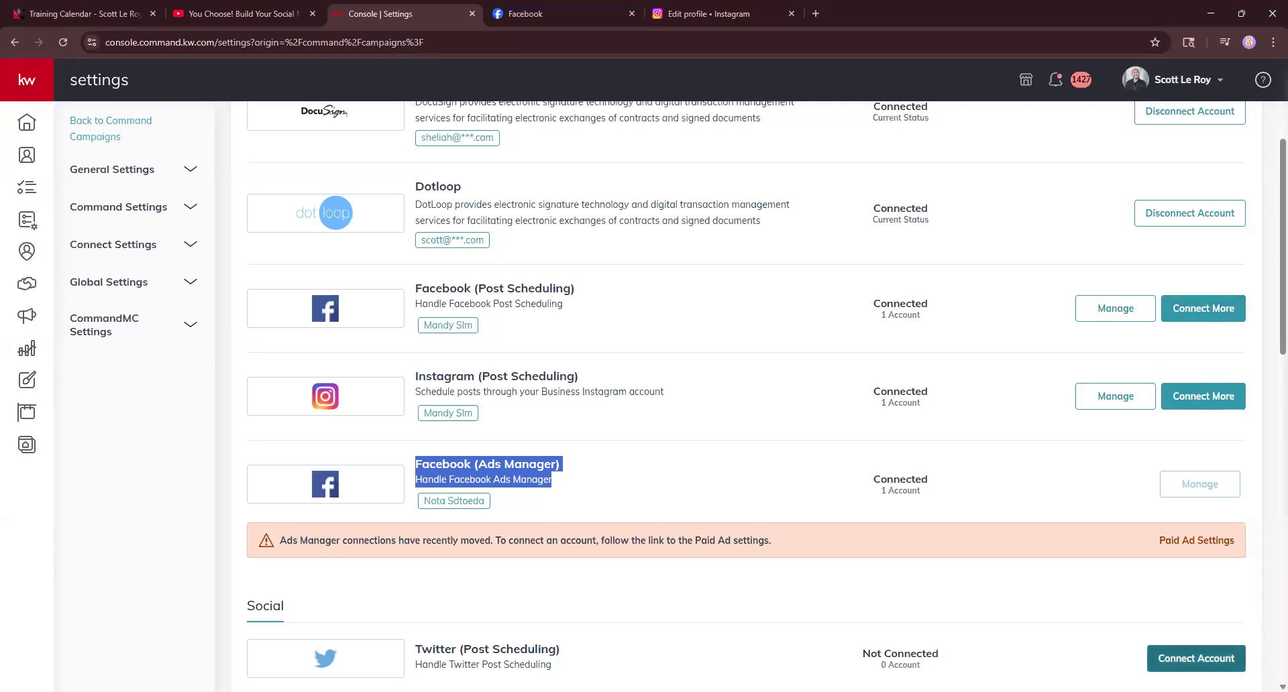
{"action": "left_click", "coordinate": [1203, 312]}
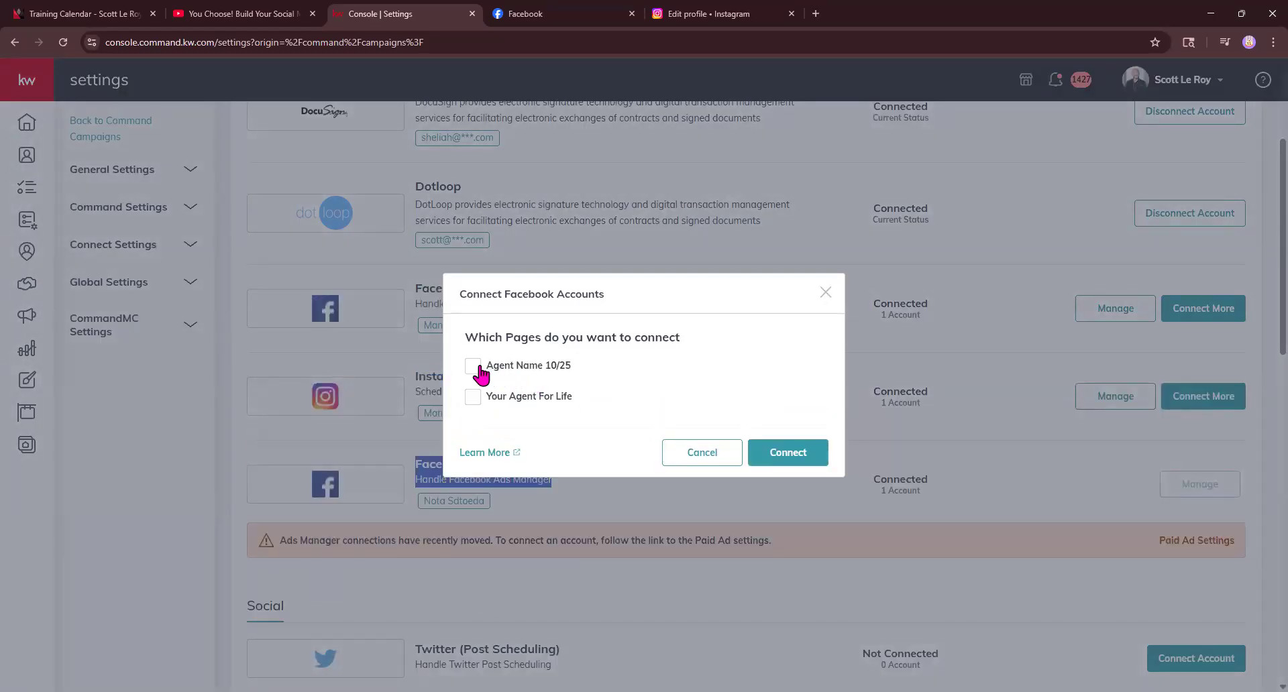
{"action": "left_click", "coordinate": [473, 366]}
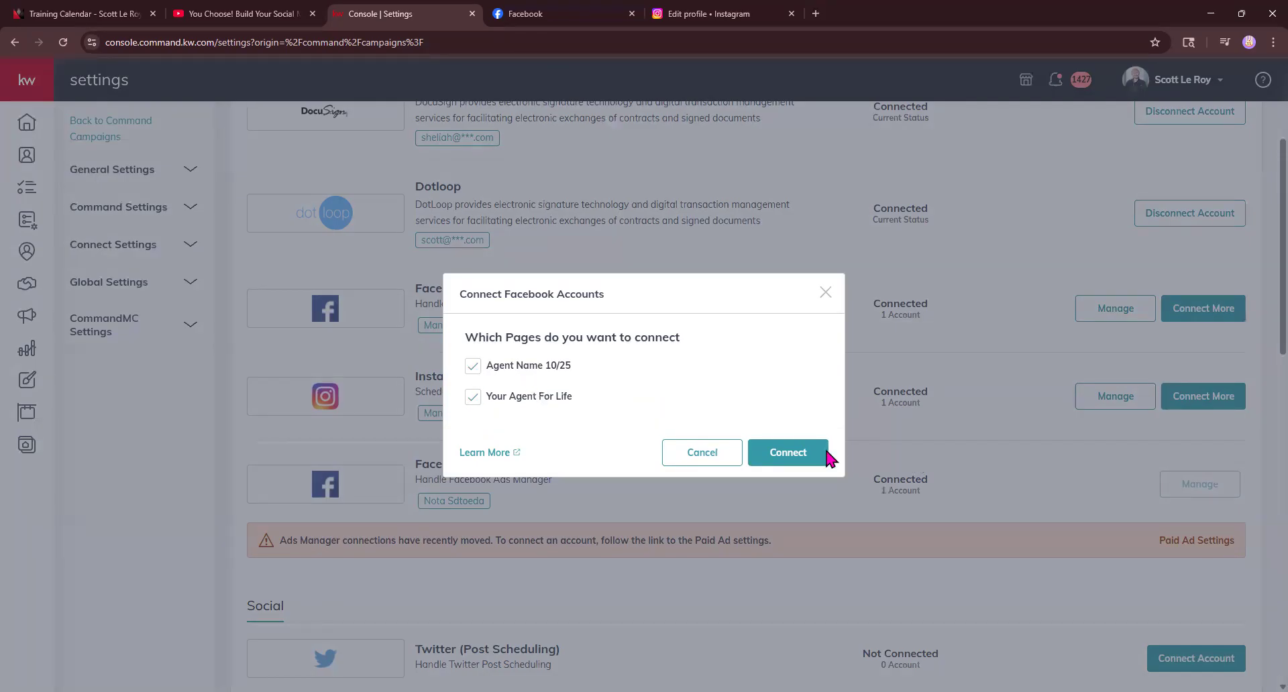
{"action": "left_click", "coordinate": [799, 452]}
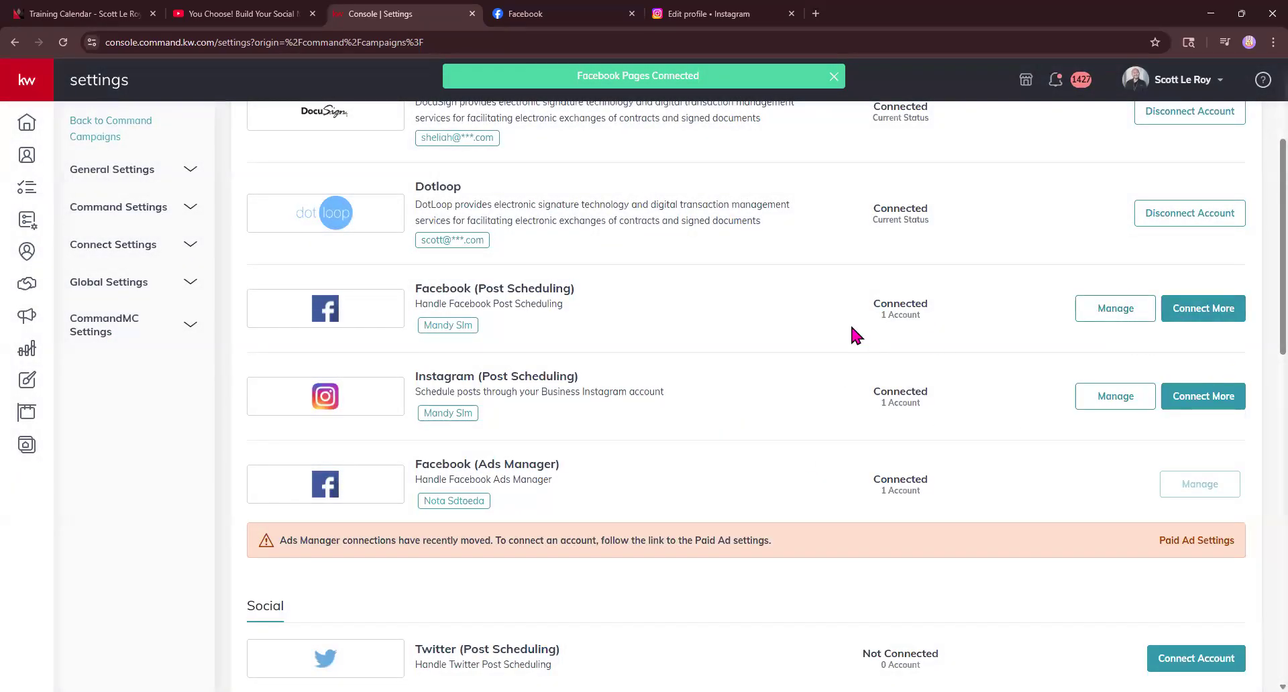
{"action": "double_click", "coordinate": [907, 303]}
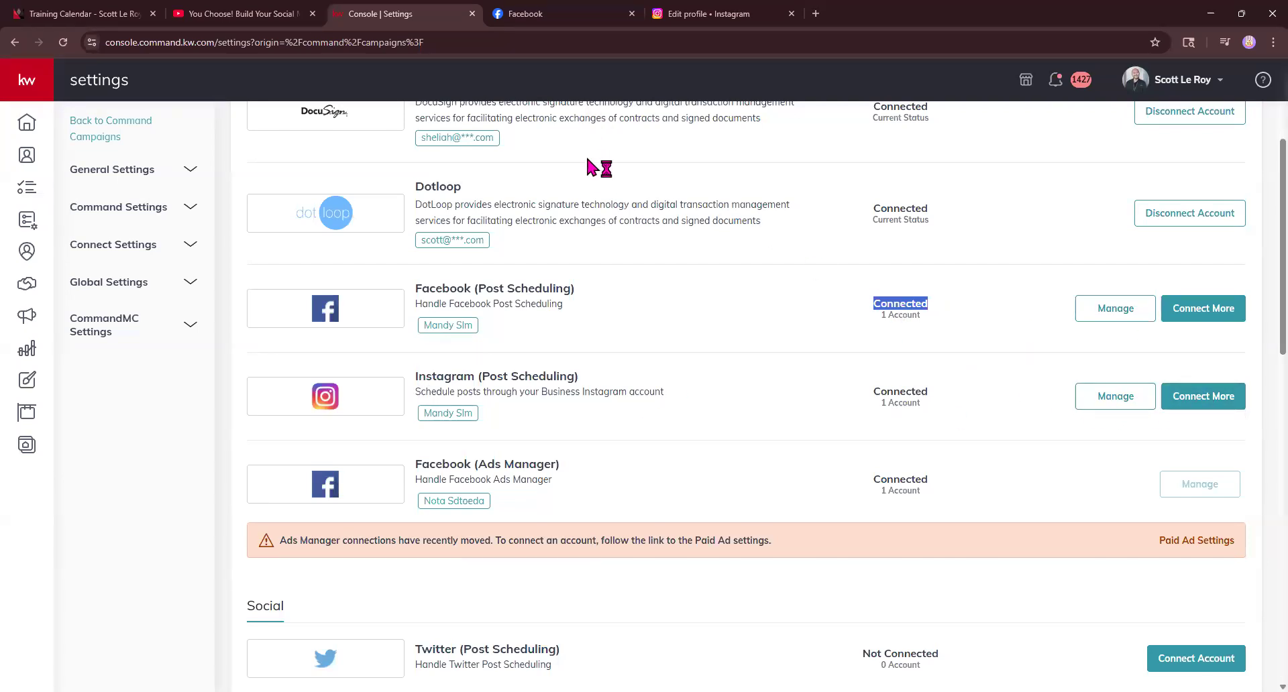
Step: Try to connect another Instagram business account for post scheduling, and close the dialog
{"action": "left_click", "coordinate": [1225, 400]}
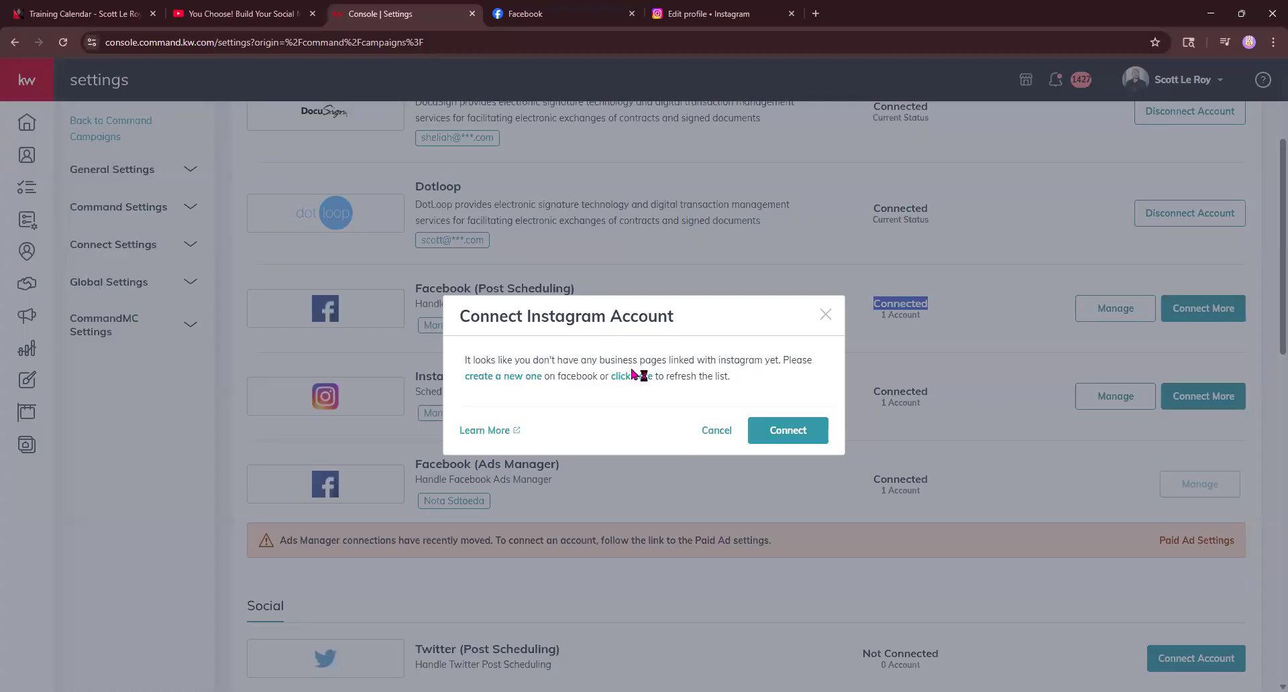
{"action": "left_click", "coordinate": [812, 448]}
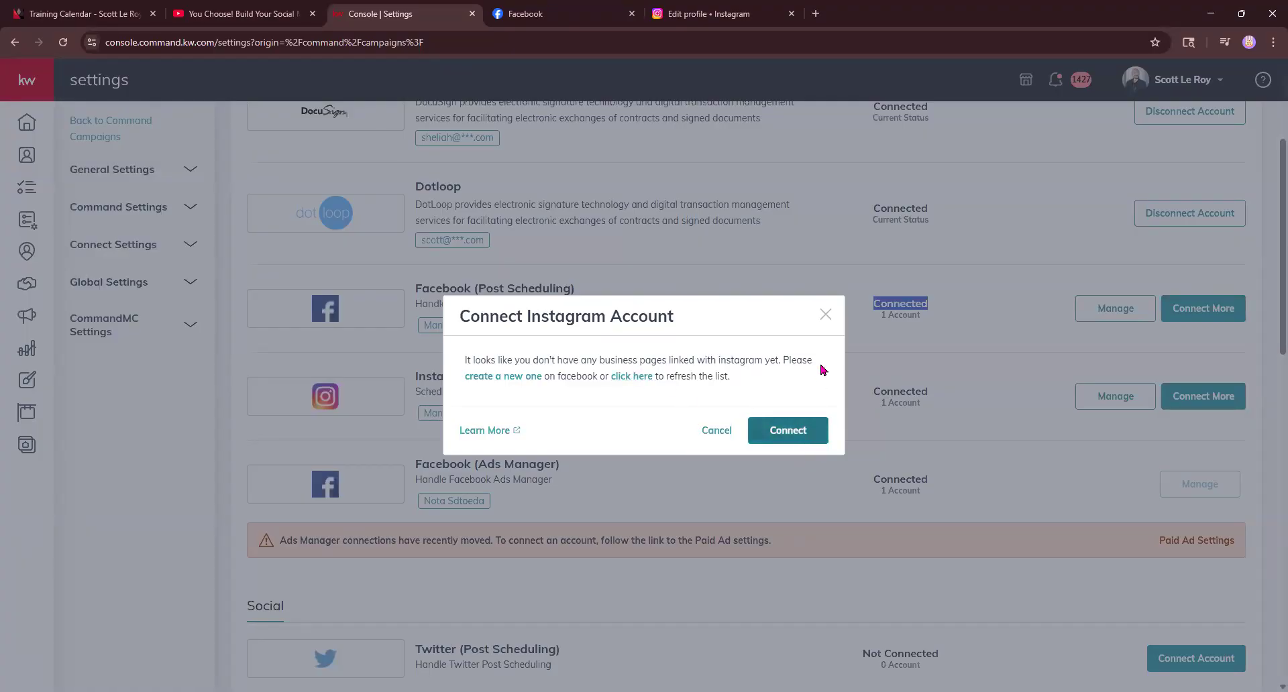
{"action": "left_click", "coordinate": [827, 316]}
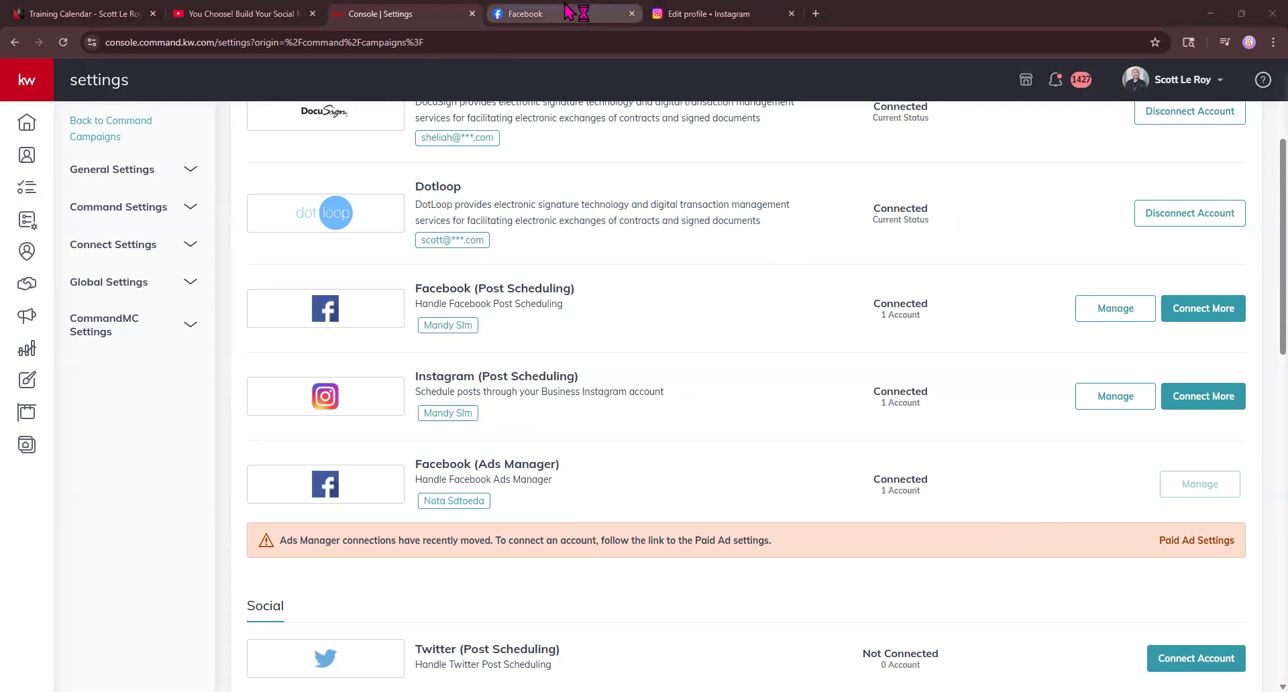
Step: Highlight the Facebook post scheduling entry and recheck the open Facebook and Instagram sessions
{"action": "mouse_move", "coordinate": [569, 12]}
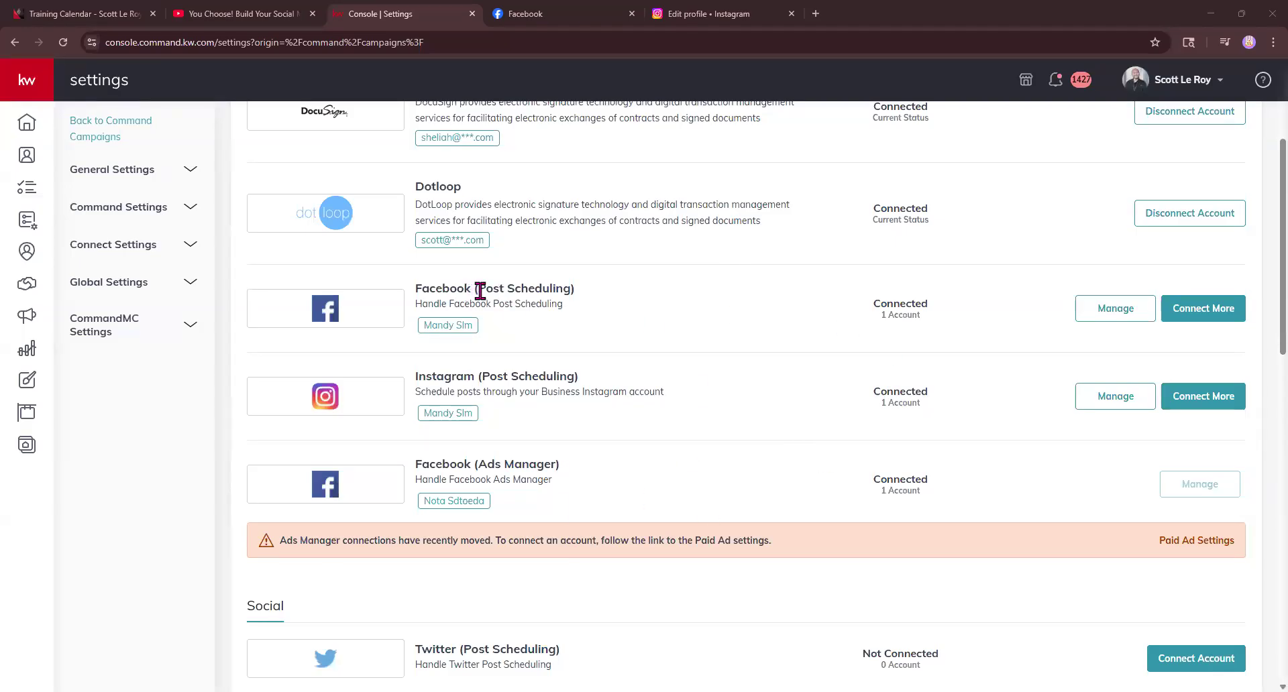
{"action": "left_click_drag", "start_coordinate": [481, 290], "coordinate": [563, 289]}
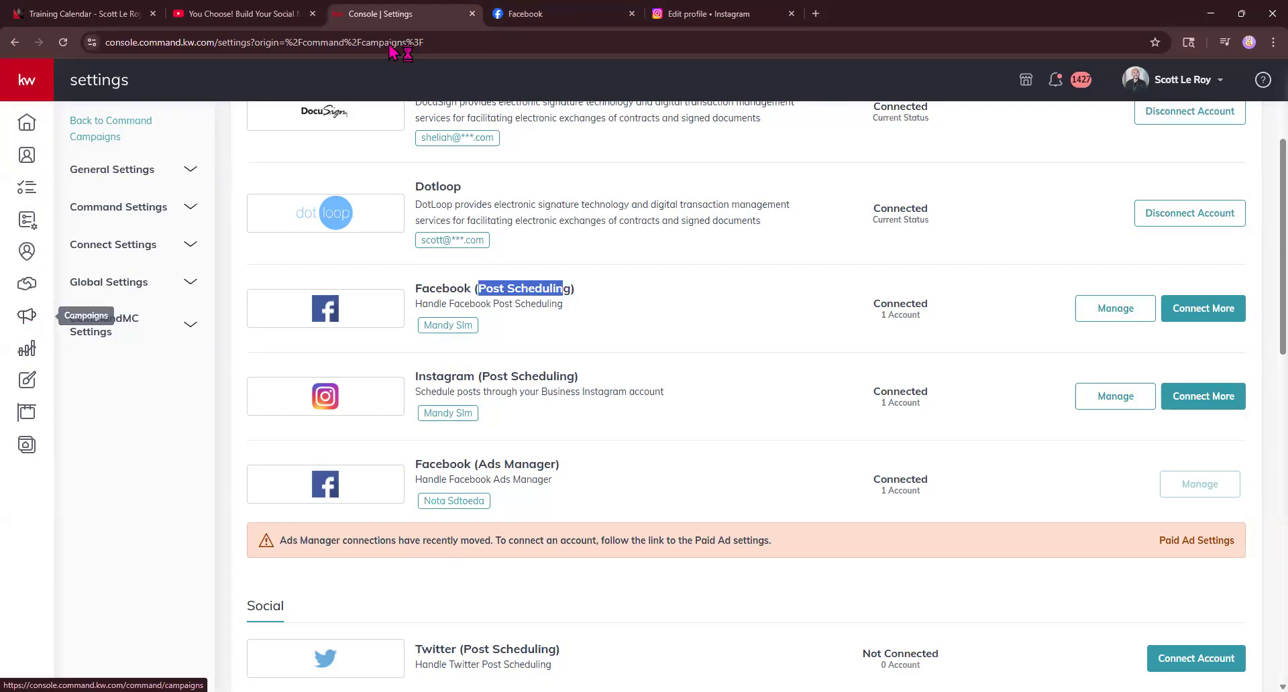
{"action": "left_click", "coordinate": [497, 9]}
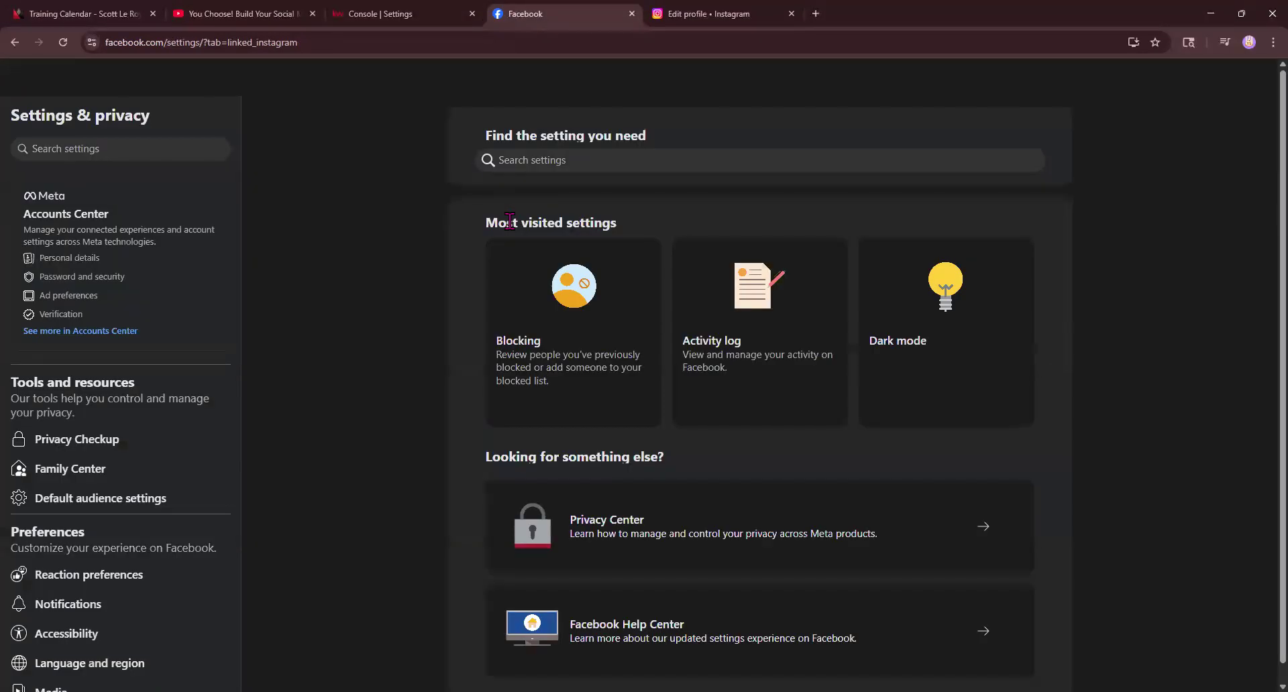
{"action": "left_click", "coordinate": [724, 14]}
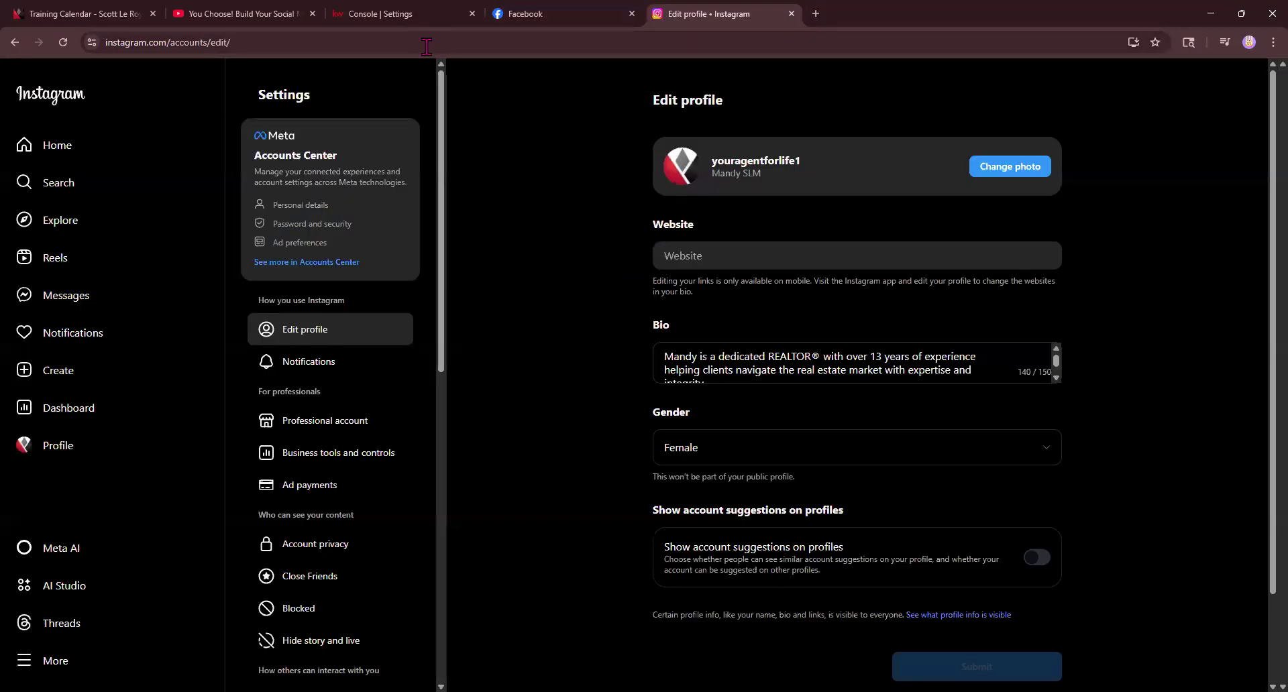
{"action": "left_click", "coordinate": [587, 13]}
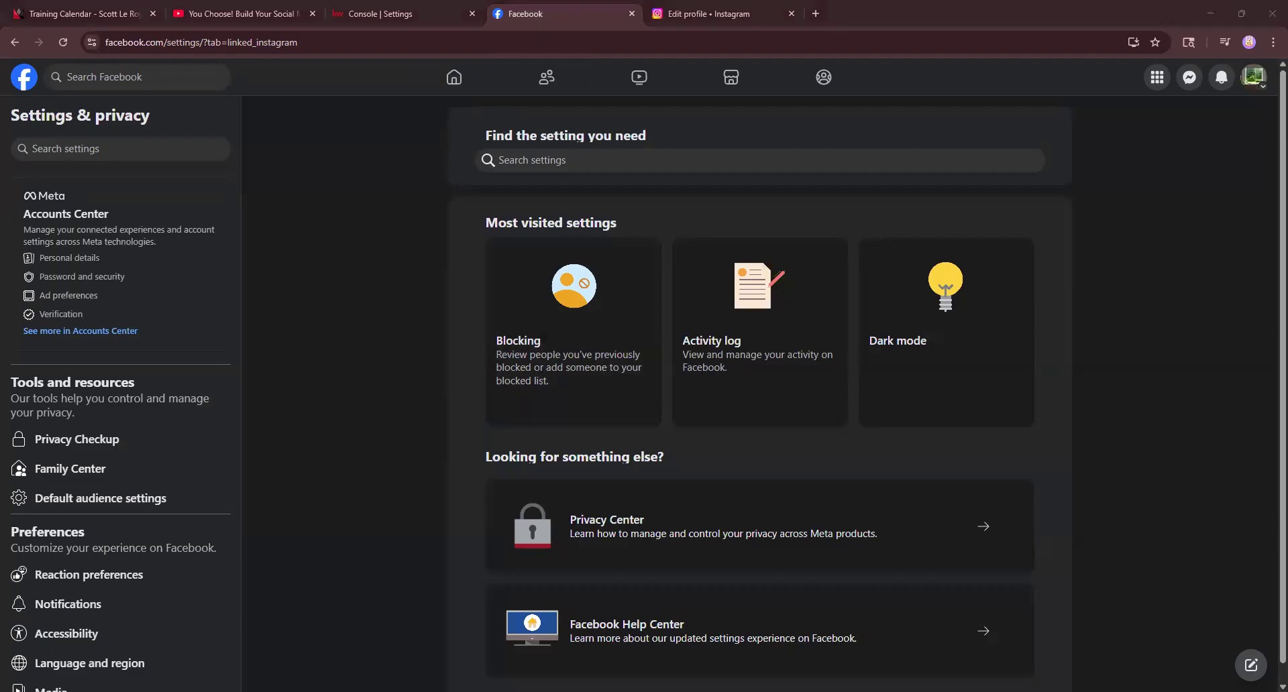
Step: Return to the Command settings and follow the Ads Manager notice to the Facebook Pages linked for paid ads
{"action": "left_click", "coordinate": [426, 14]}
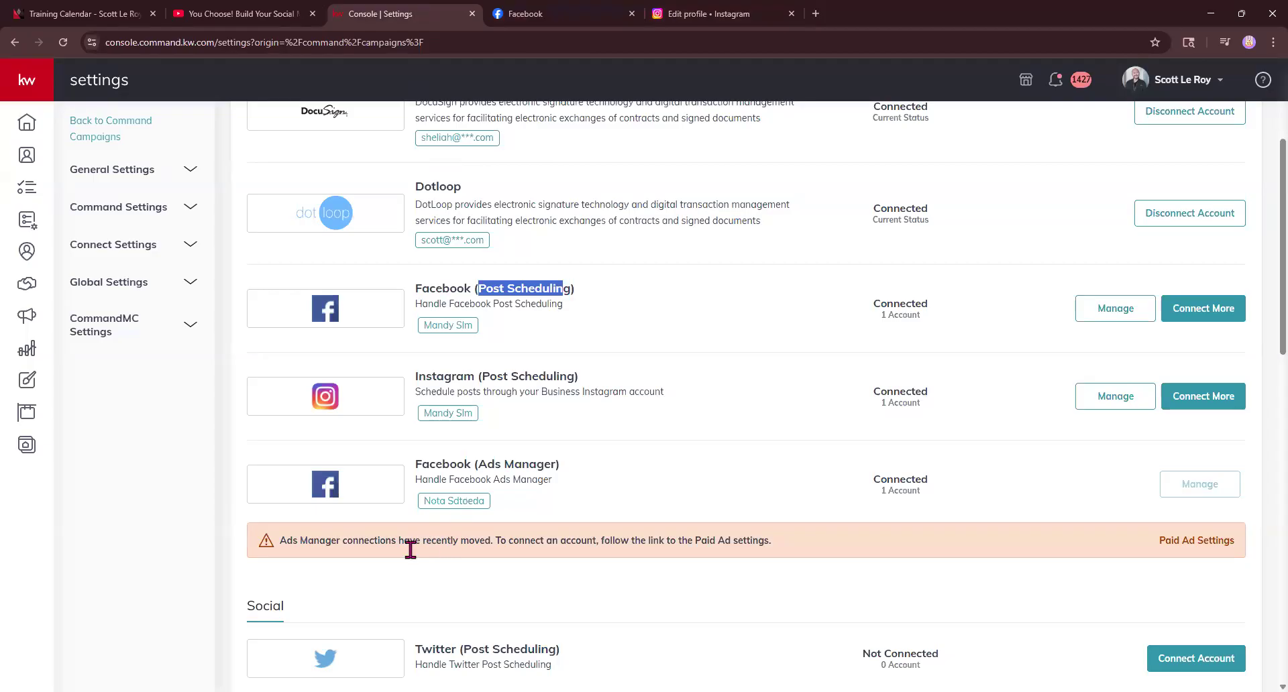
{"action": "scroll", "coordinate": [489, 482], "scroll_direction": "down", "scroll_amount": 1}
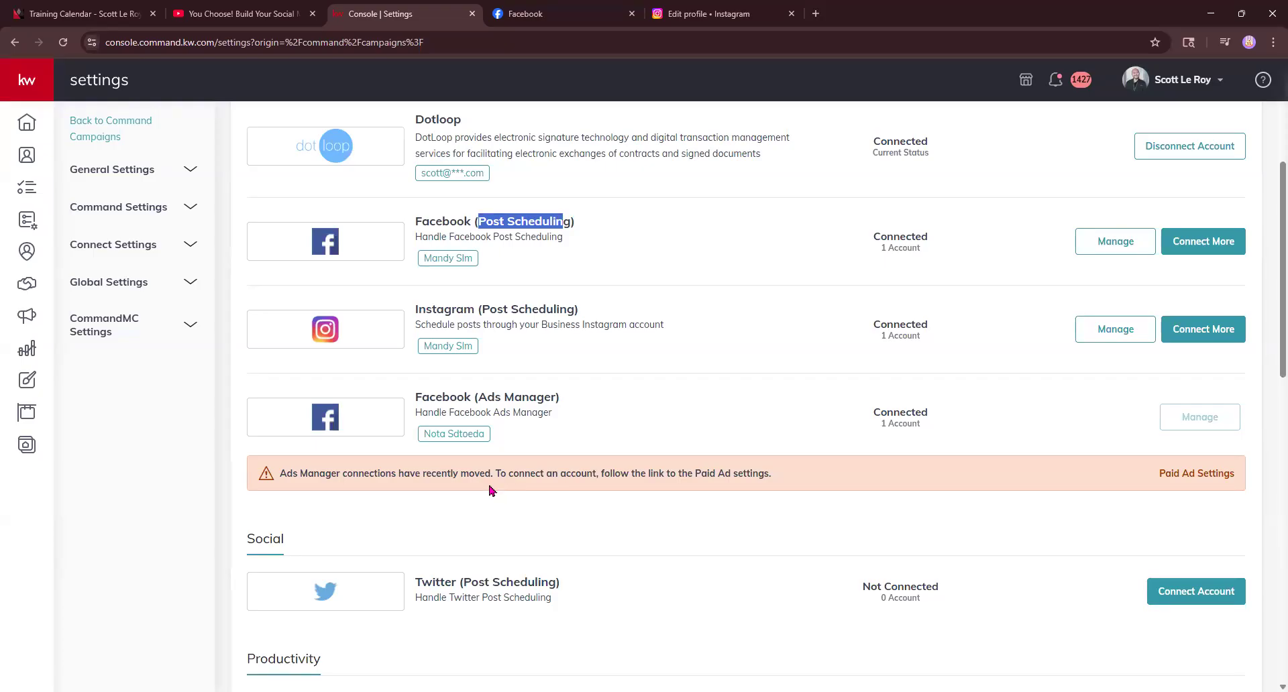
{"action": "left_click", "coordinate": [1191, 478]}
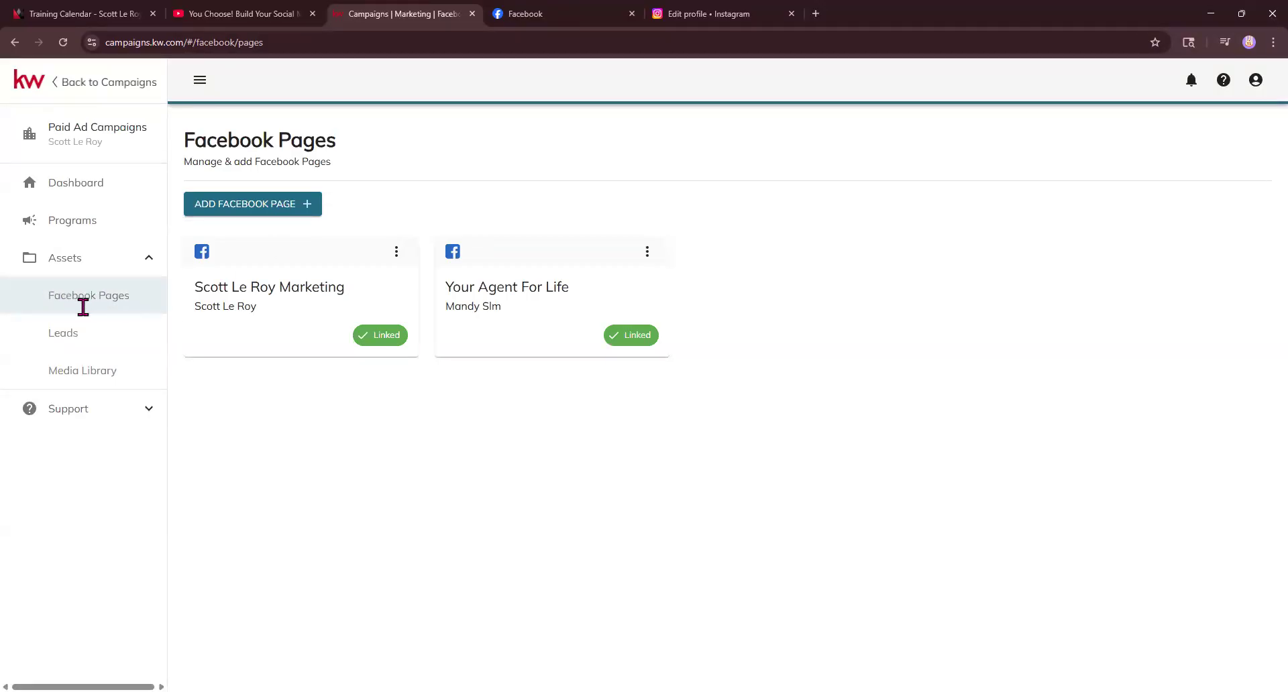
Step: Load agent.kw.com in a new browser tab and open the Campaigns dashboard in Command
{"action": "left_click", "coordinate": [816, 13]}
{"action": "type", "text": "agent.kw.com"}
{"action": "key", "text": "Return"}
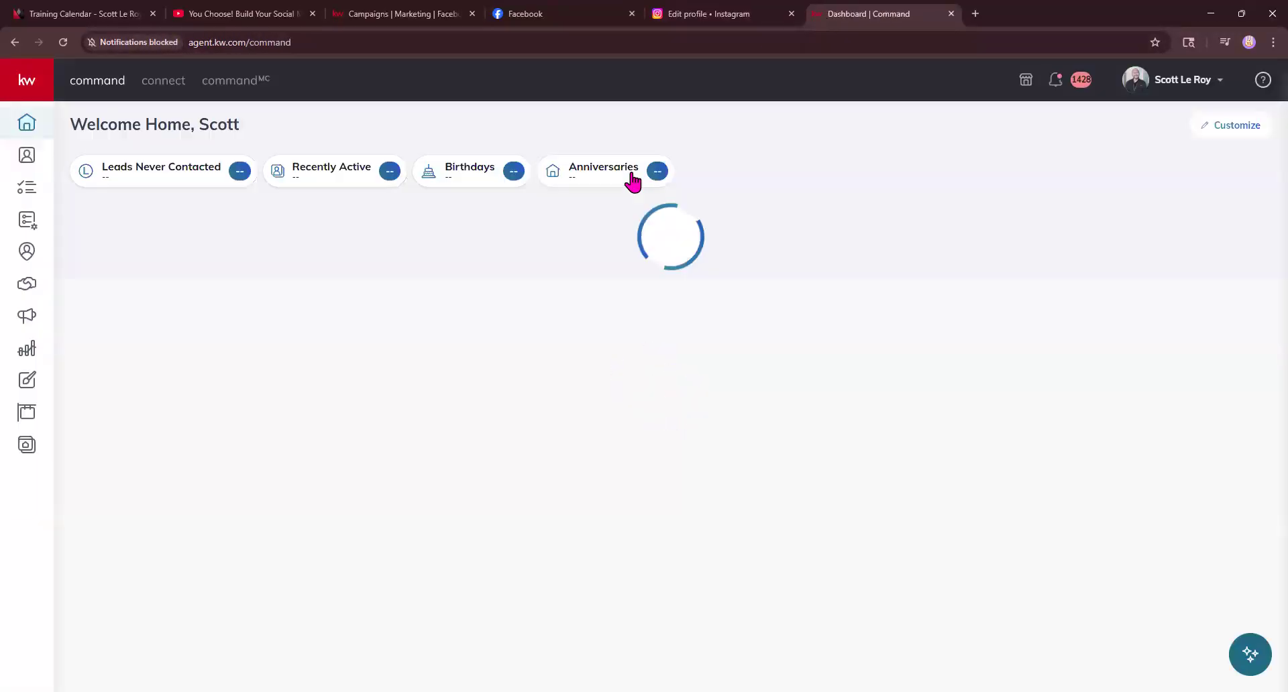
{"action": "left_click", "coordinate": [25, 321]}
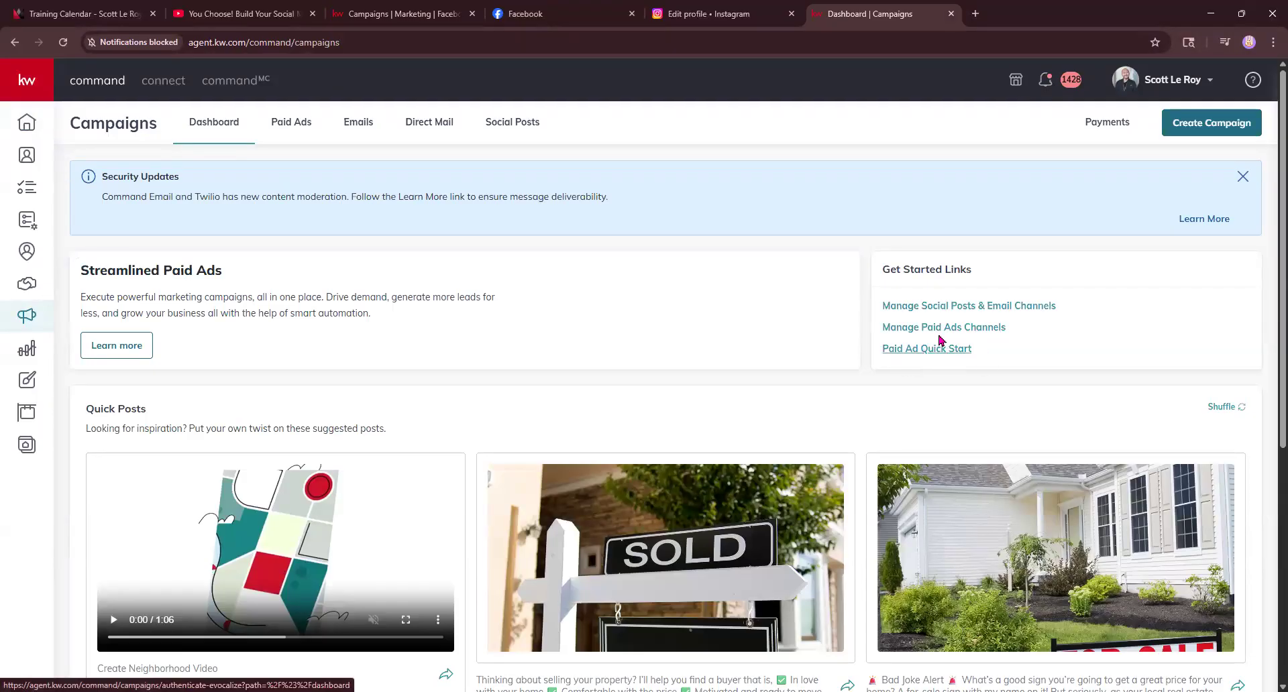
Step: Open the Paid Ads Quick Start dashboard, move its browser tab beside the Facebook Pages tab, and return to Facebook Pages
{"action": "left_click", "coordinate": [302, 122]}
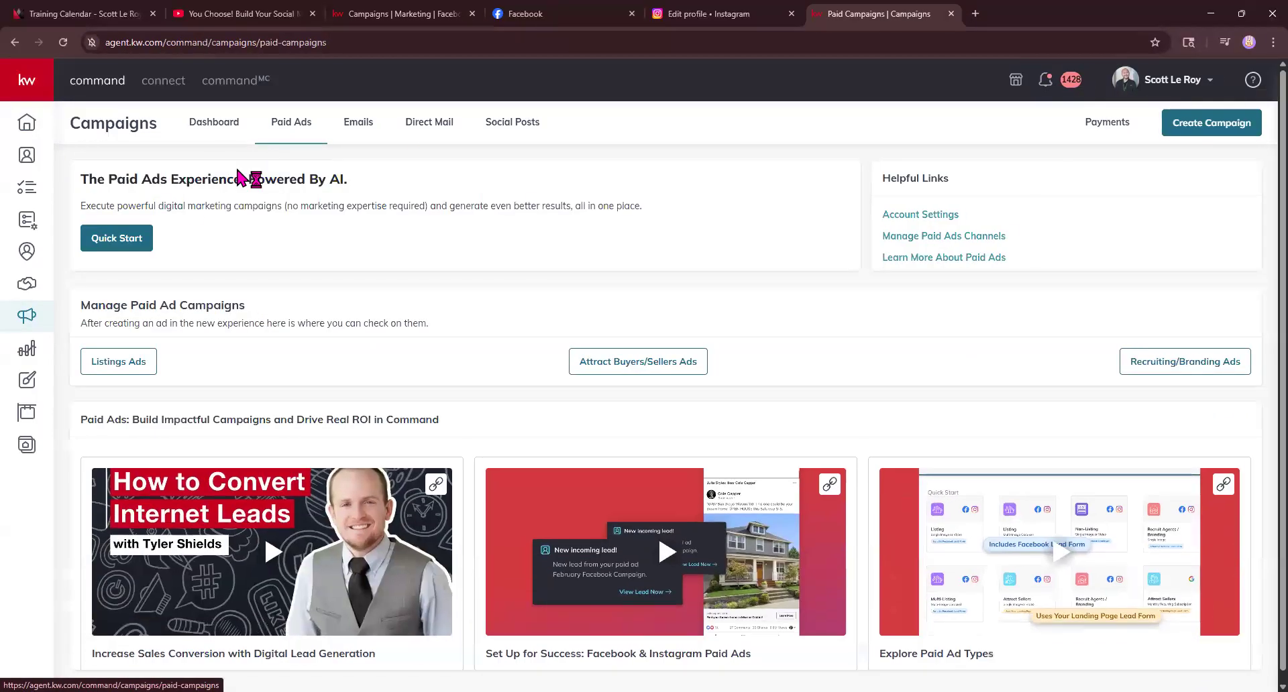
{"action": "left_click", "coordinate": [126, 243]}
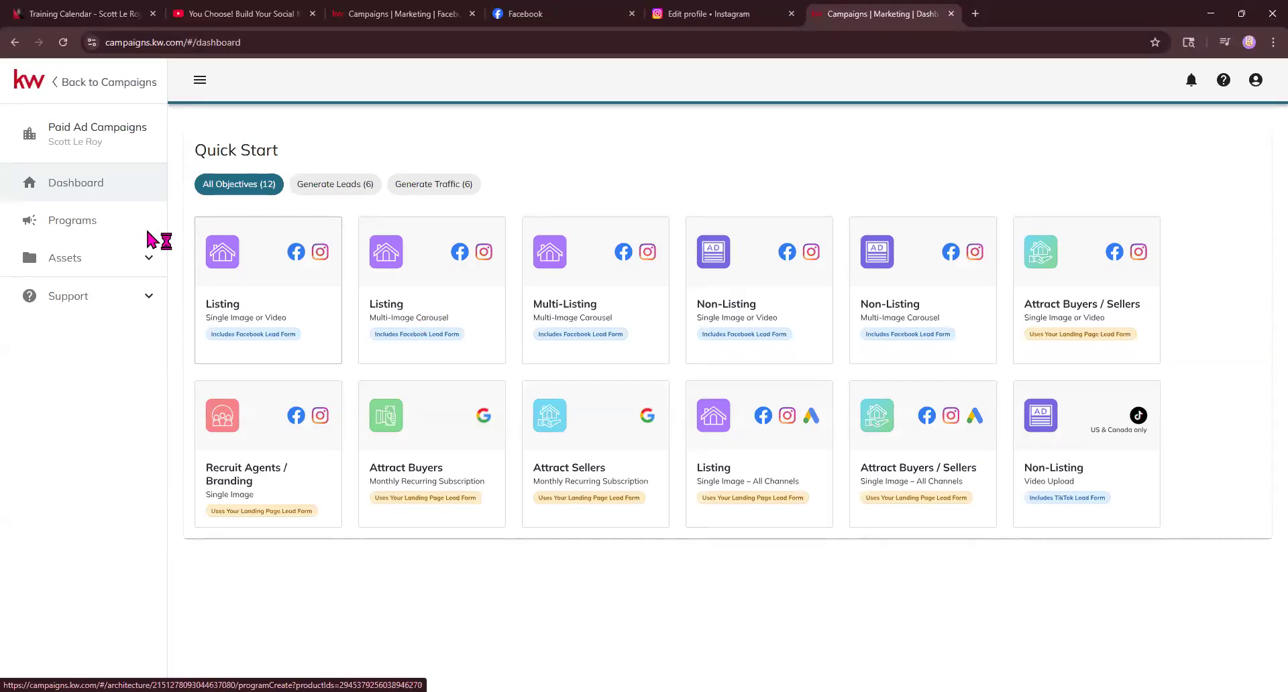
{"action": "left_click", "coordinate": [399, 13]}
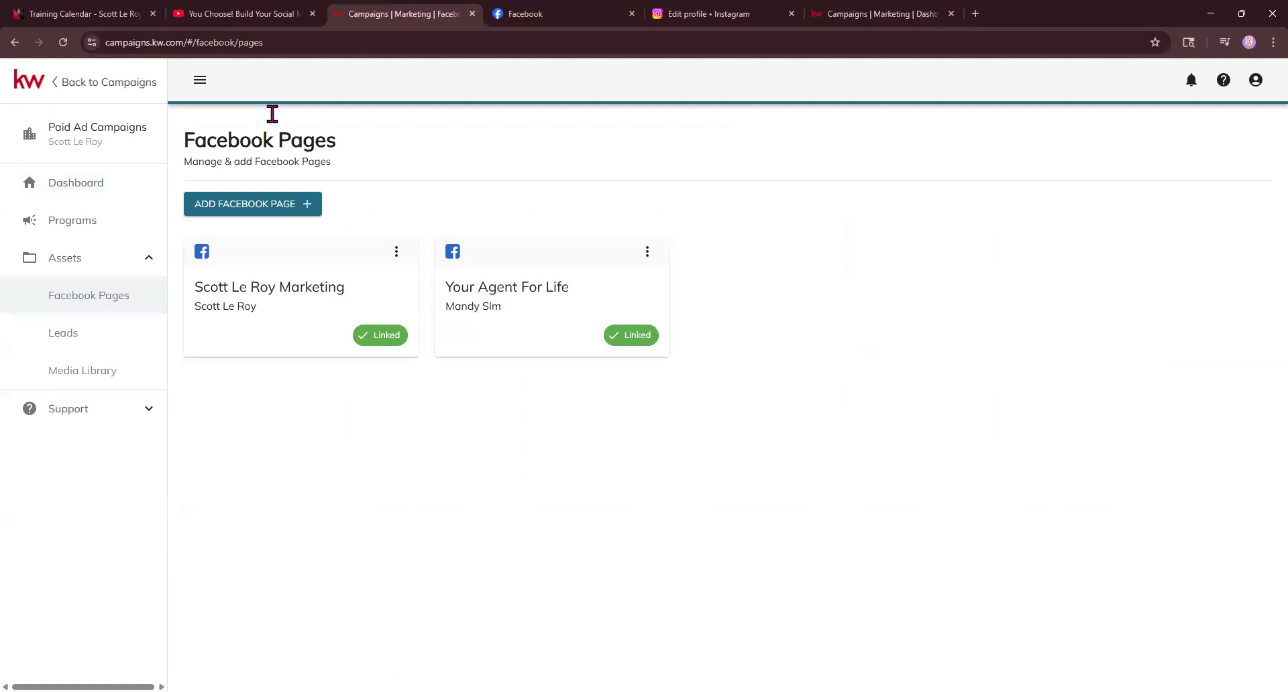
{"action": "left_click_drag", "start_coordinate": [879, 13], "coordinate": [555, 19]}
{"action": "left_click", "coordinate": [401, 15]}
{"action": "left_click", "coordinate": [596, 9]}
{"action": "left_click", "coordinate": [401, 13]}
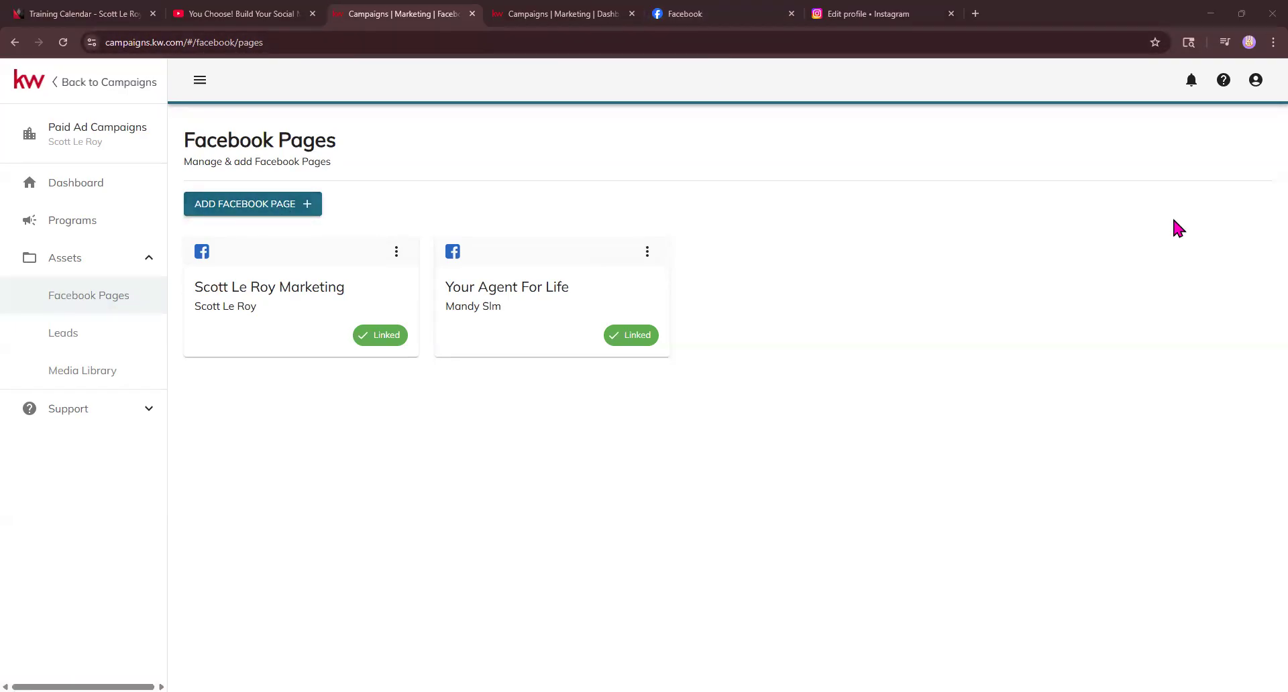
Step: Reconnect the Facebook account to Campaign Connect and link the "Agent Name 10/25" page for paid ads
{"action": "left_click", "coordinate": [241, 213]}
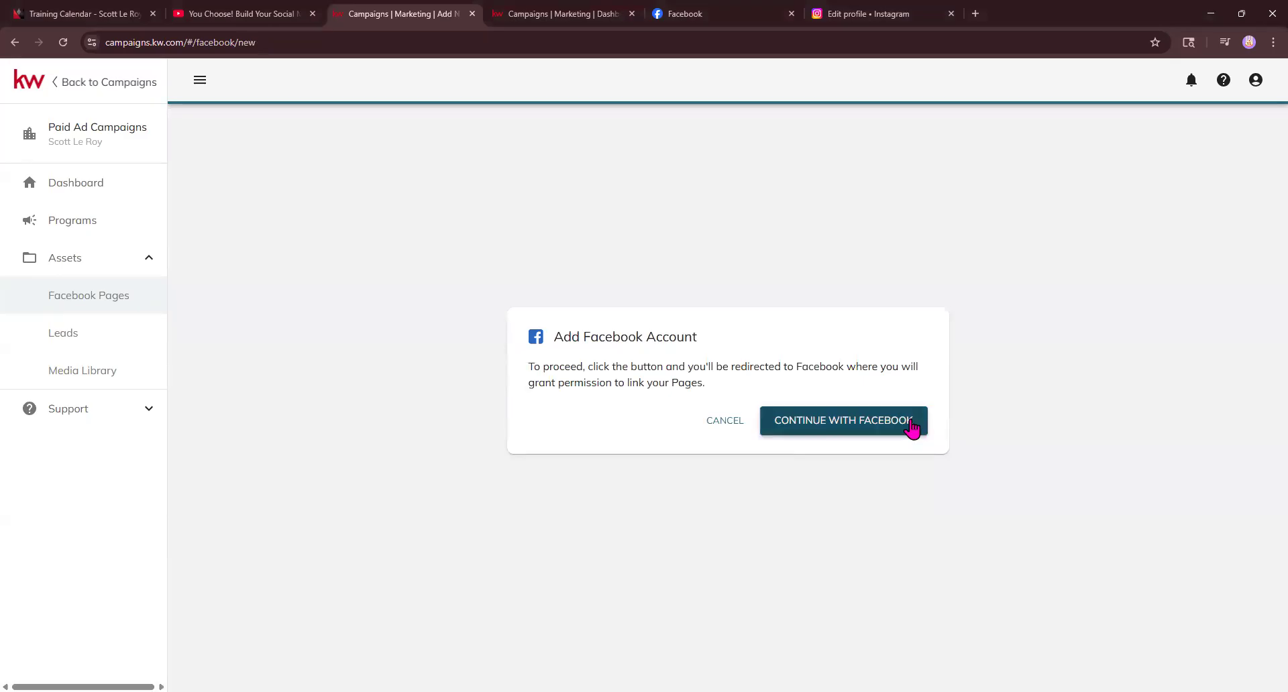
{"action": "left_click", "coordinate": [834, 424]}
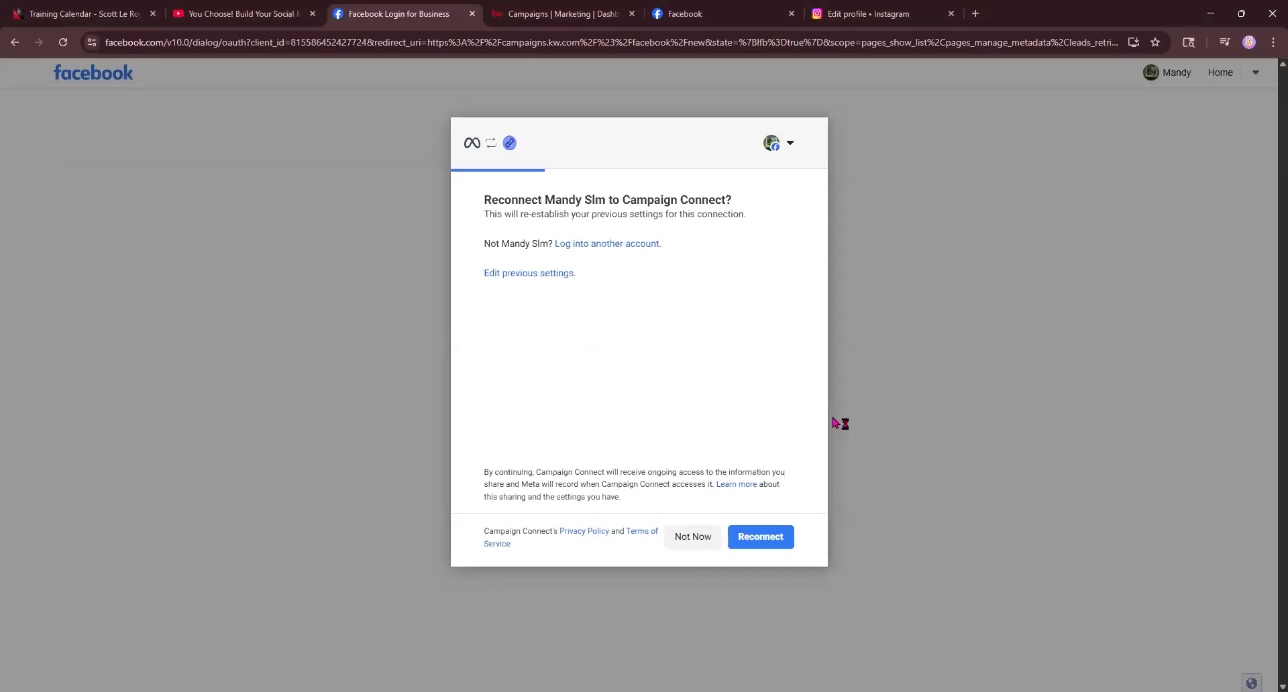
{"action": "left_click", "coordinate": [764, 537]}
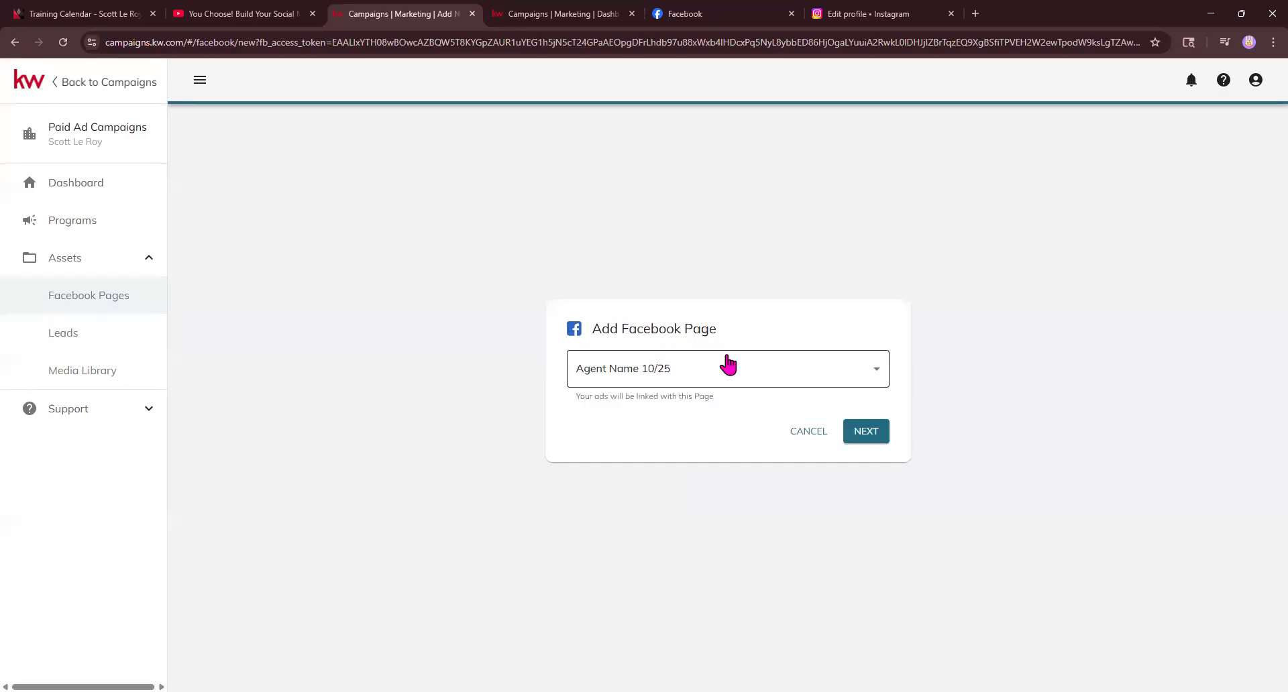
{"action": "left_click", "coordinate": [699, 368]}
{"action": "mouse_move", "coordinate": [655, 422]}
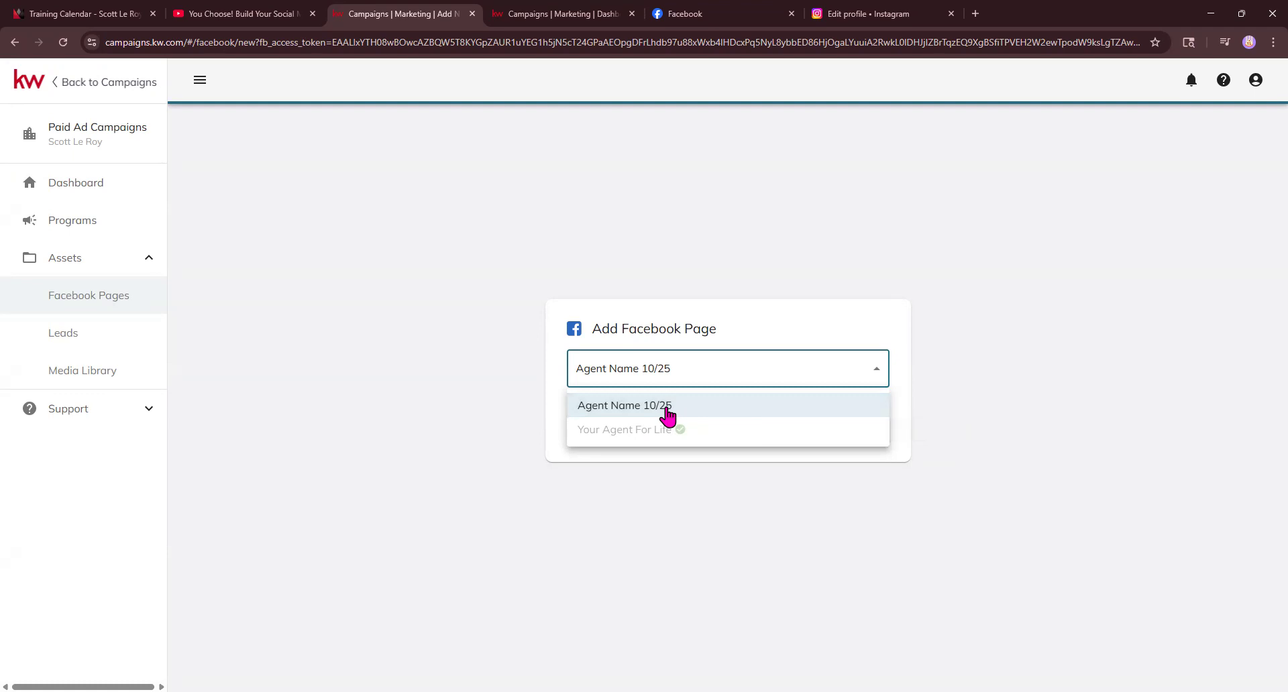
{"action": "left_click", "coordinate": [631, 410]}
{"action": "left_click", "coordinate": [860, 436]}
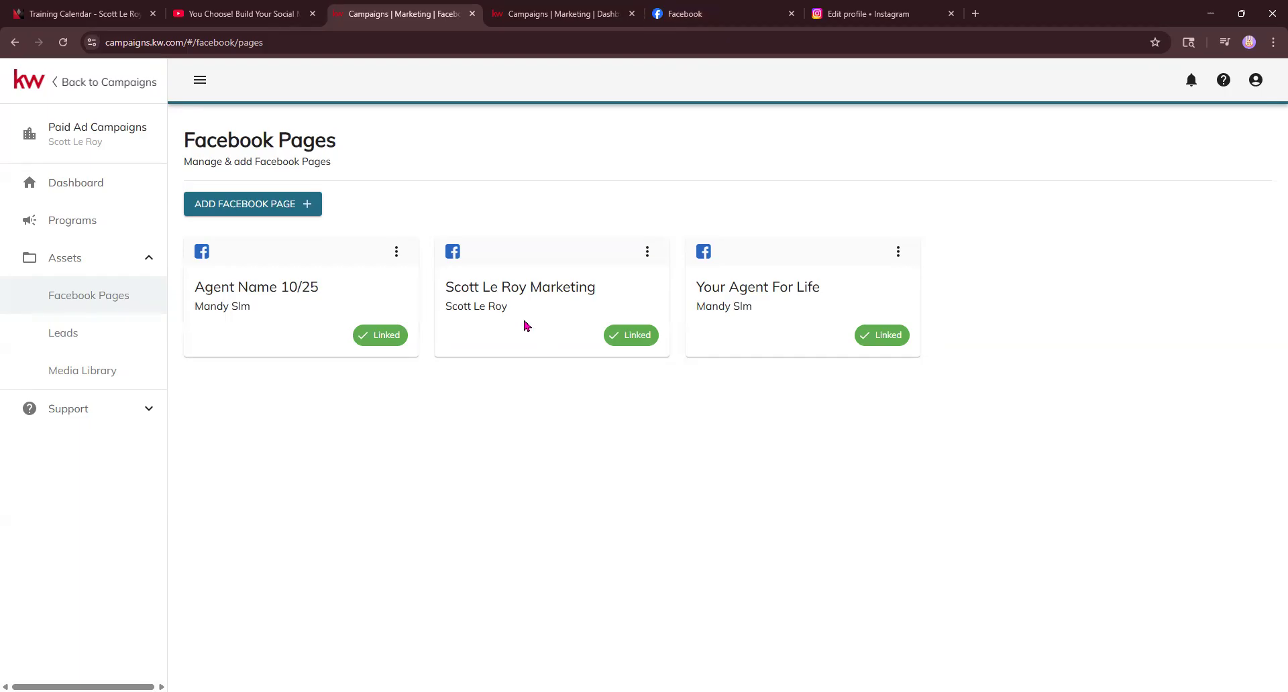
Step: Unlink the "Agent Name 10/25" Facebook page from the paid ads account and confirm the removal
{"action": "left_click", "coordinate": [396, 253]}
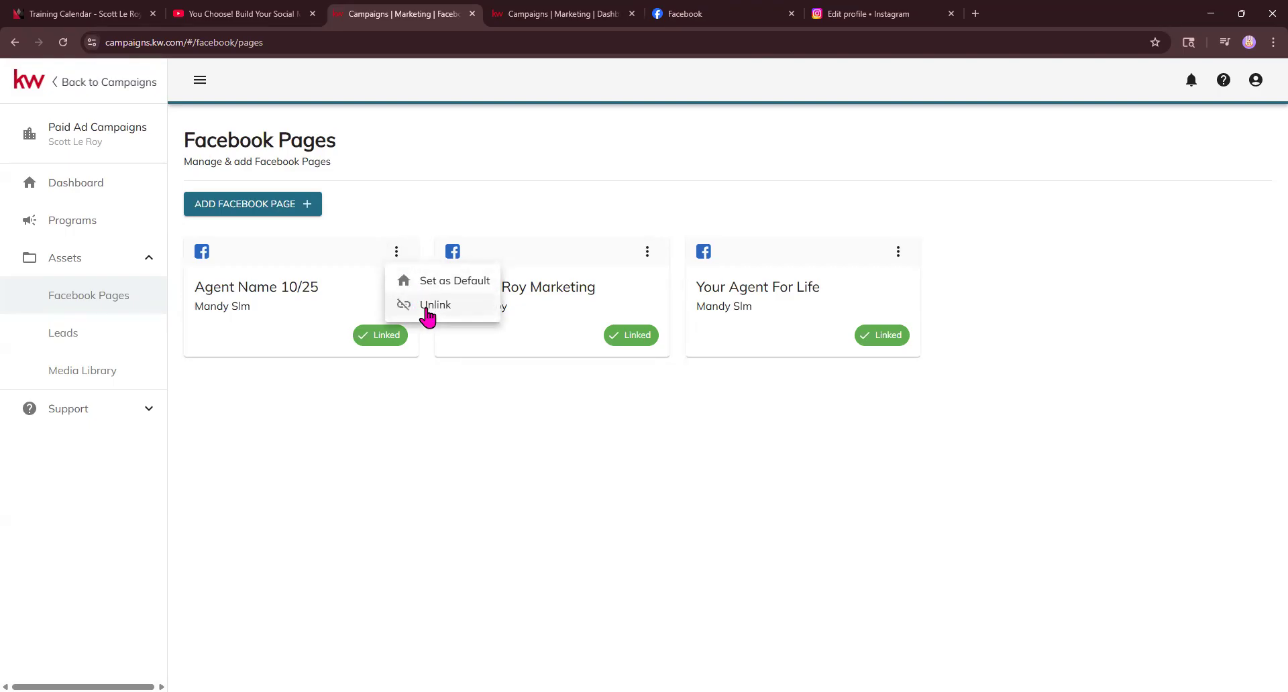
{"action": "left_click", "coordinate": [634, 259]}
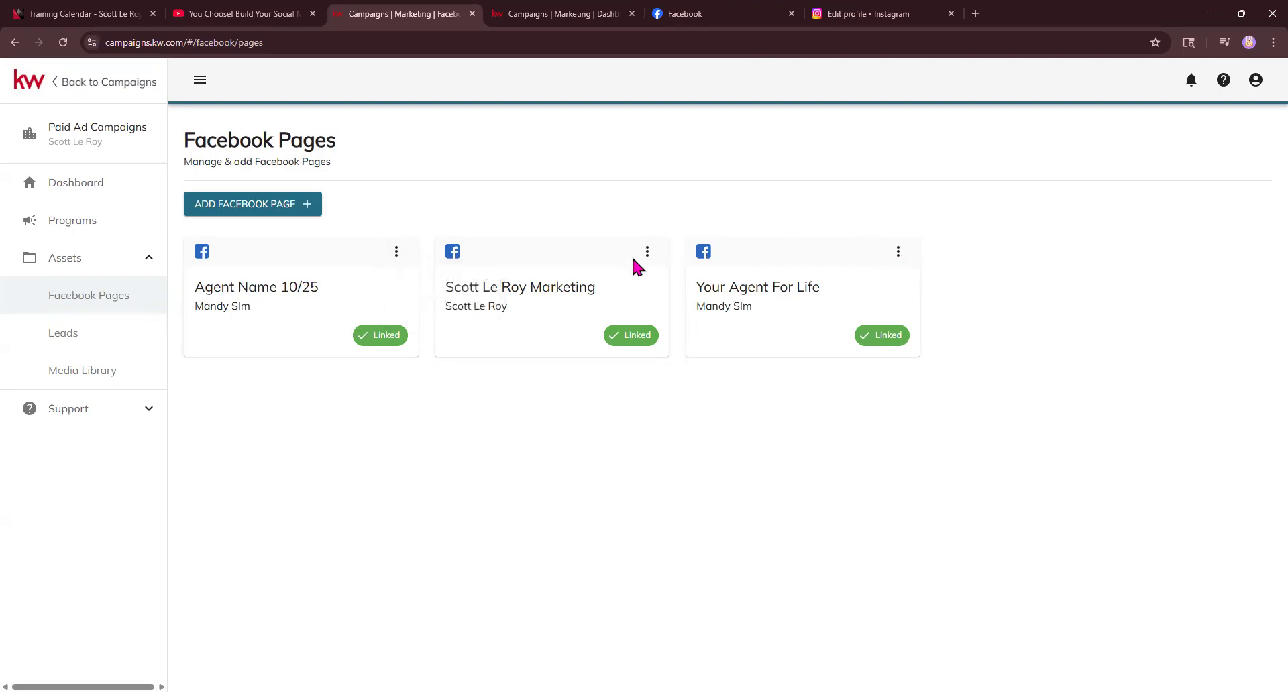
{"action": "left_click", "coordinate": [396, 253]}
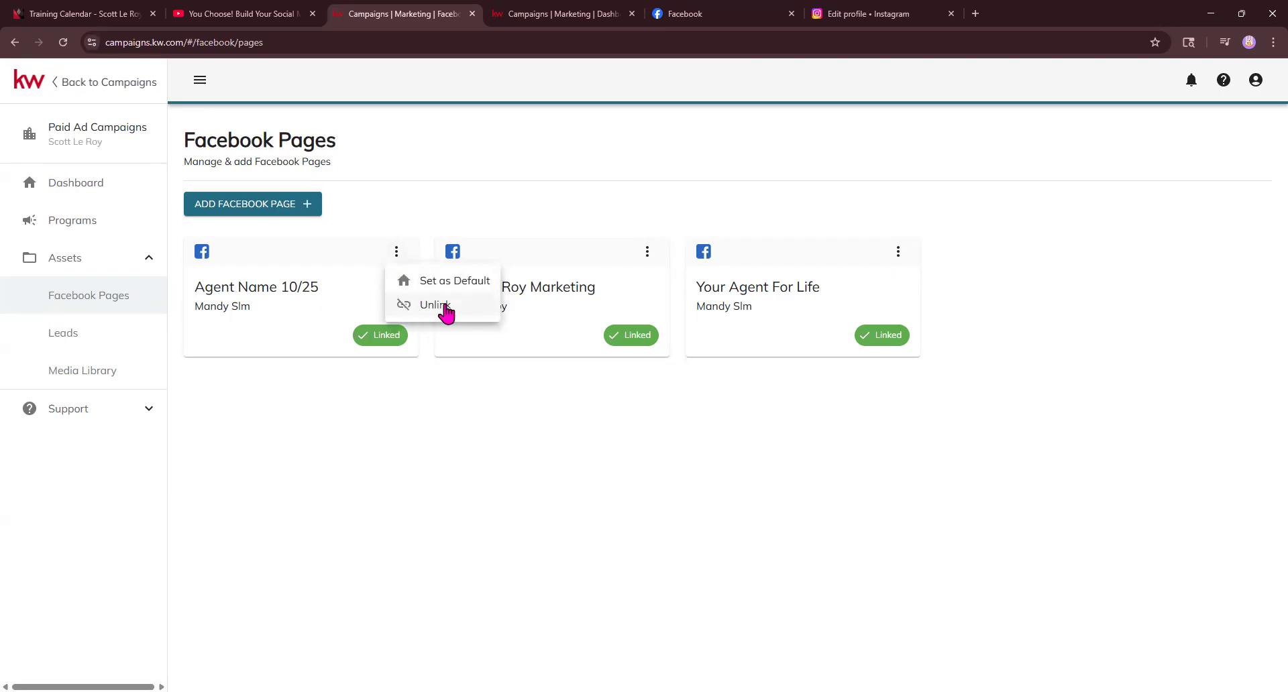
{"action": "left_click", "coordinate": [444, 306]}
{"action": "left_click", "coordinate": [772, 415]}
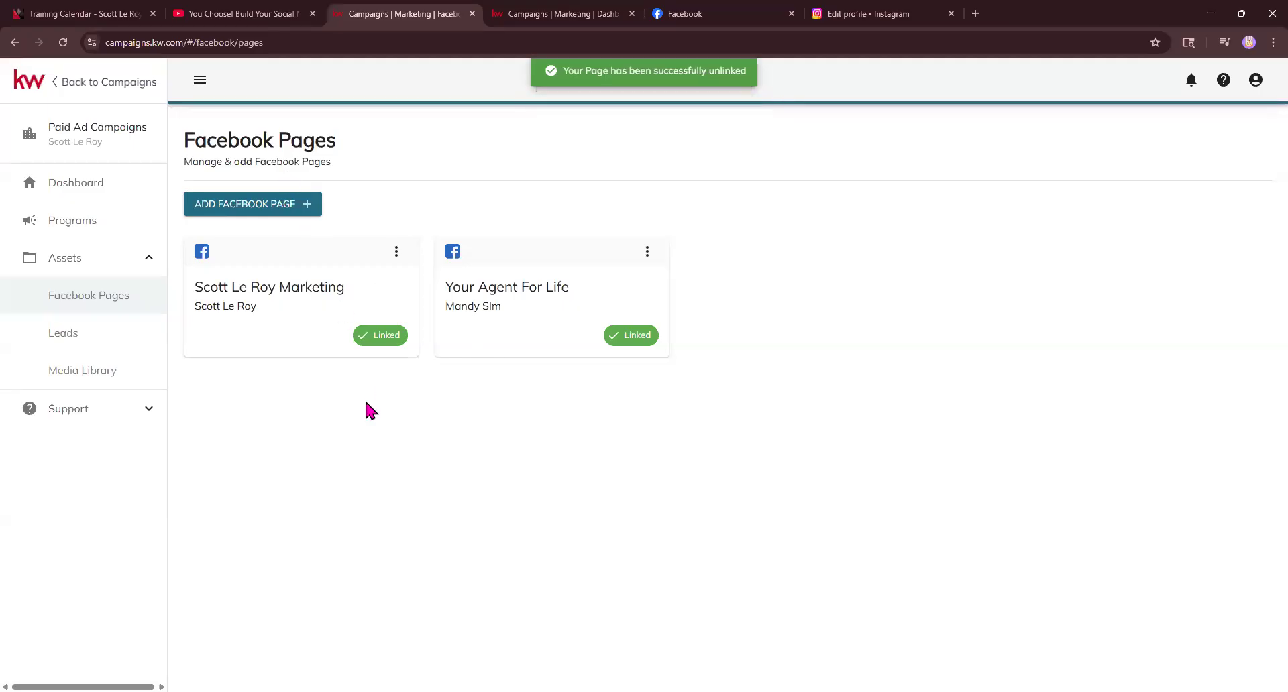
Step: Go back to the Paid Ads page in Campaigns and review its Manage Paid Ad Campaigns section and training videos
{"action": "left_click", "coordinate": [79, 259]}
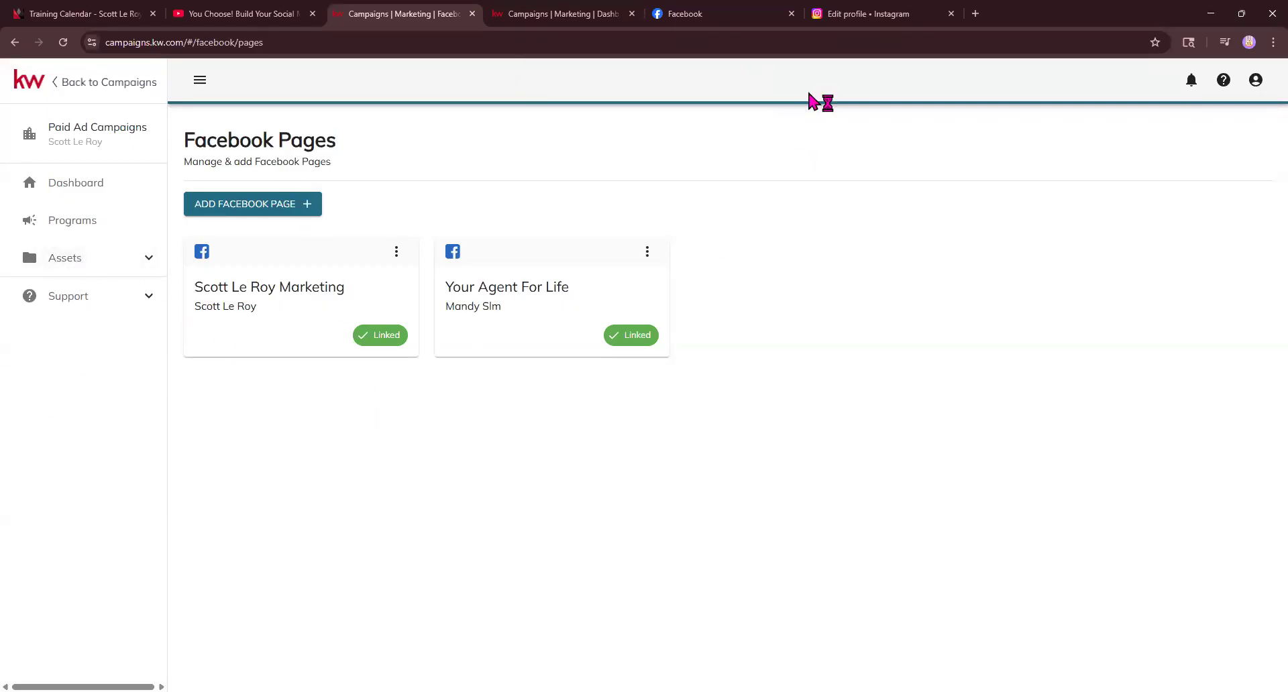
{"action": "left_click", "coordinate": [62, 83]}
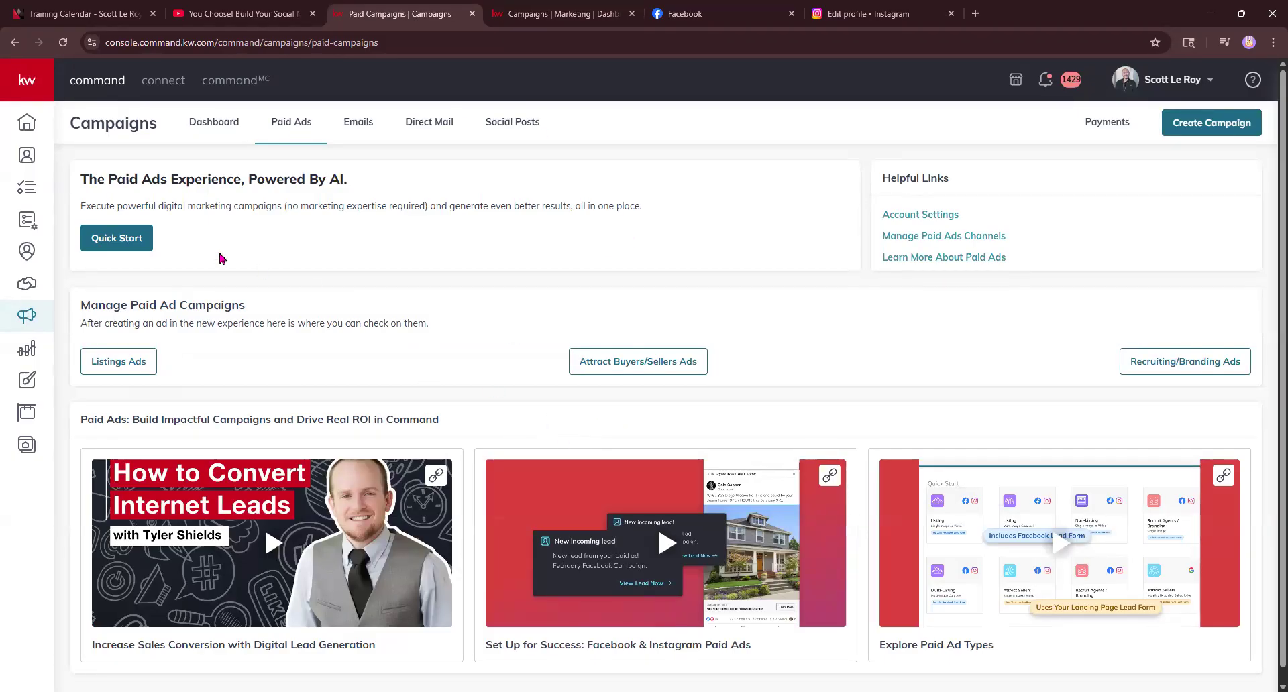
{"action": "left_click", "coordinate": [113, 240]}
{"action": "left_click", "coordinate": [401, 16]}
{"action": "left_click_drag", "start_coordinate": [80, 306], "coordinate": [259, 316]}
{"action": "left_click", "coordinate": [280, 355]}
{"action": "scroll", "coordinate": [1110, 355], "scroll_direction": "down", "scroll_amount": 1}
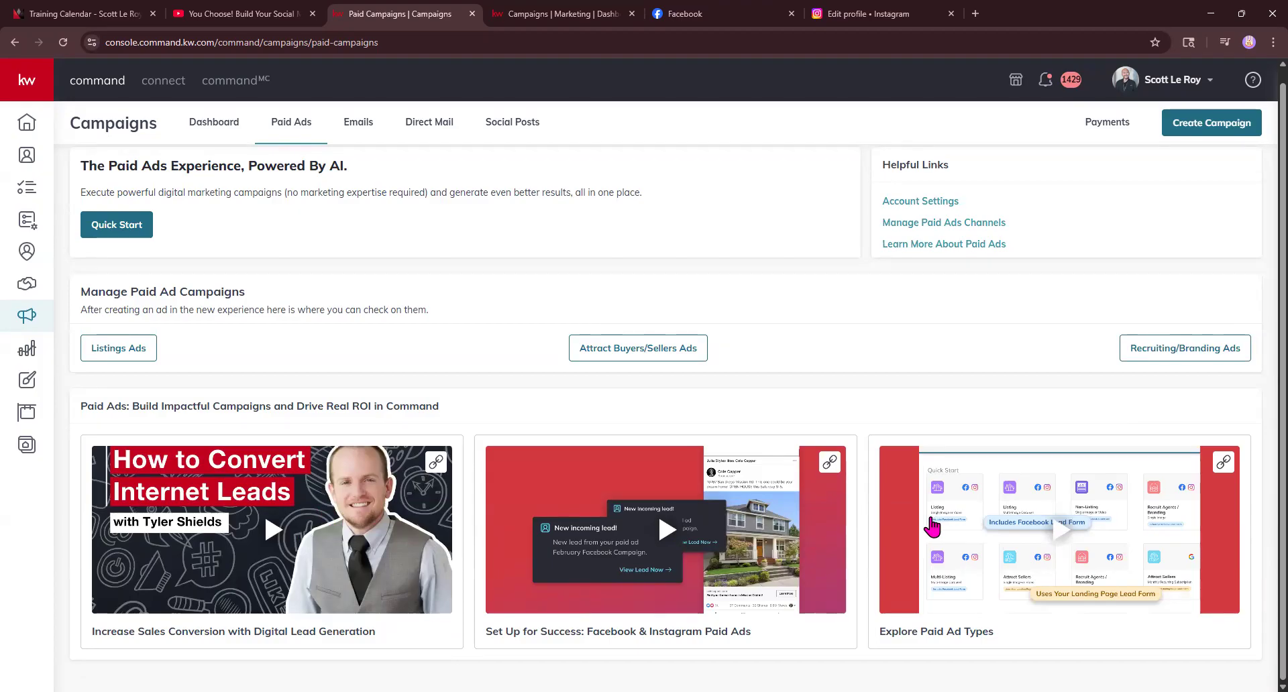
{"action": "scroll", "coordinate": [396, 191], "scroll_direction": "up", "scroll_amount": 1}
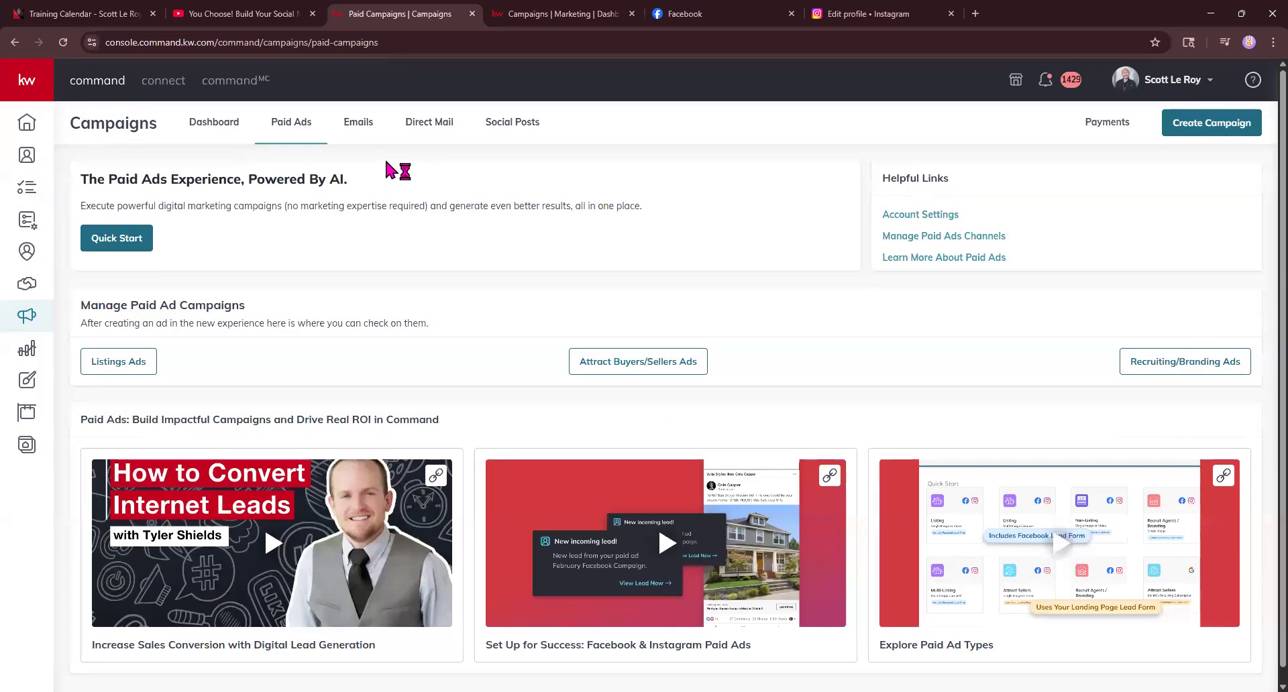
Step: Review the Quick Start ad types filtered by Generate Leads and by Generate Traffic, and return to All Objectives
{"action": "left_click", "coordinate": [114, 240]}
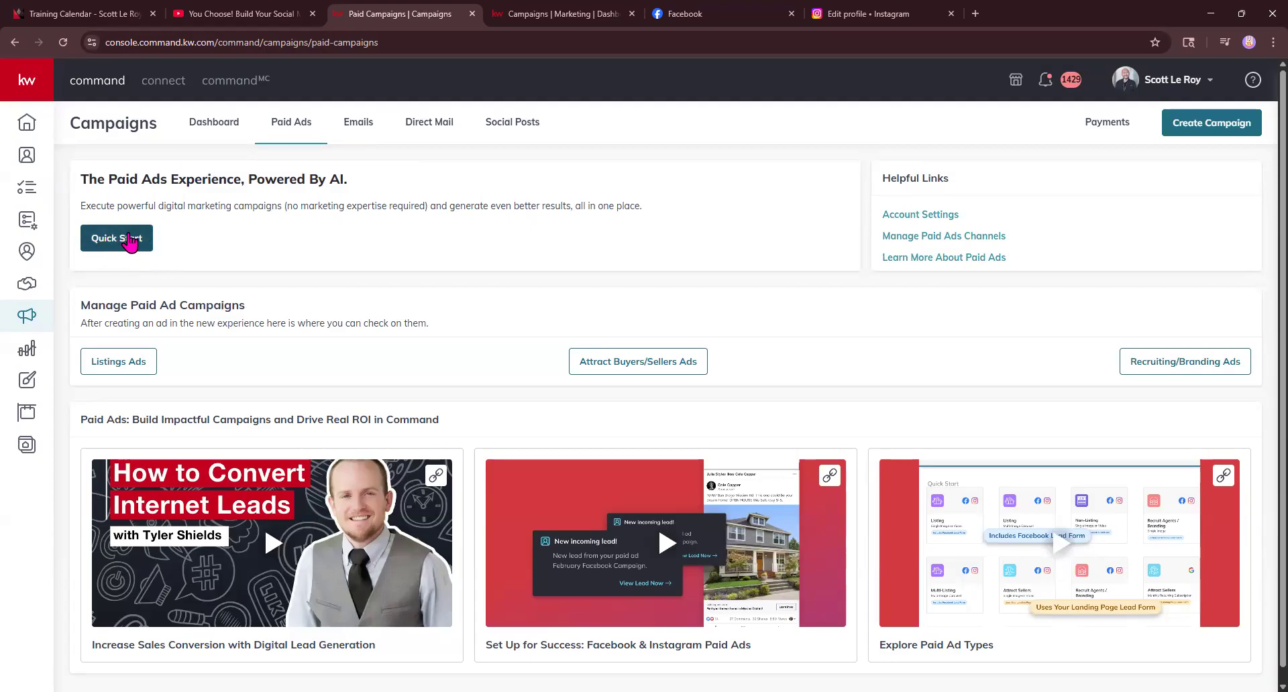
{"action": "left_click", "coordinate": [555, 10]}
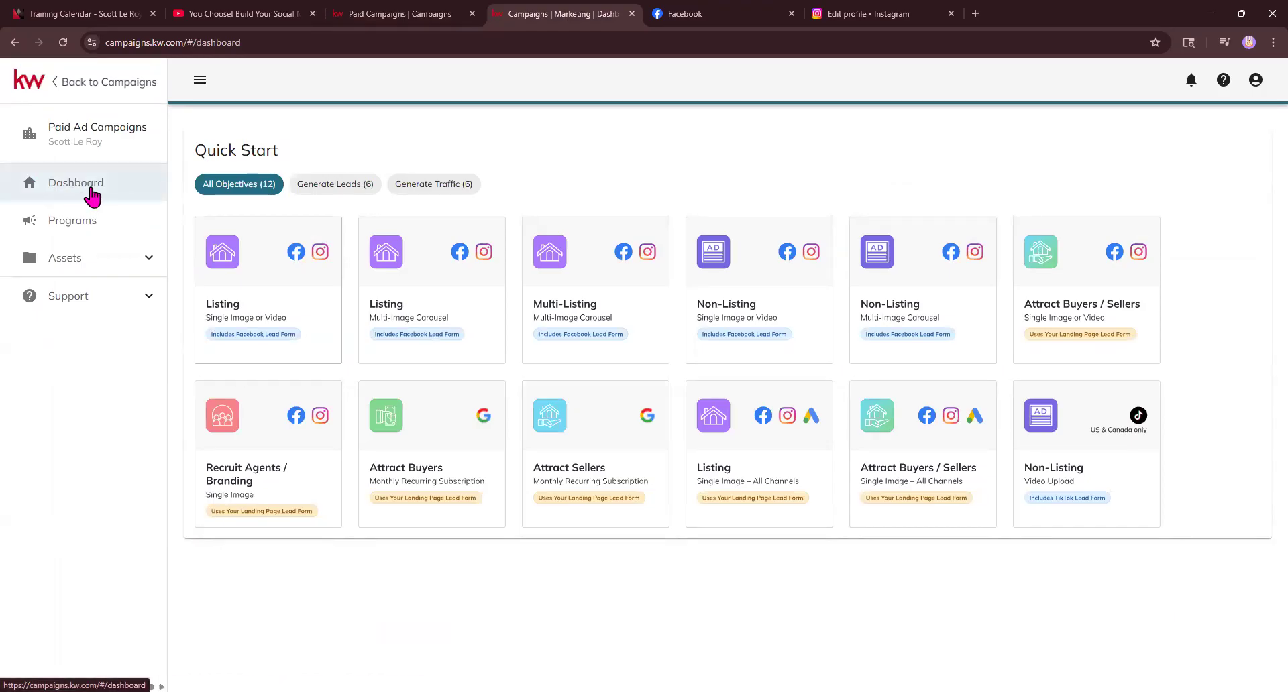
{"action": "left_click_drag", "start_coordinate": [193, 150], "coordinate": [277, 157]}
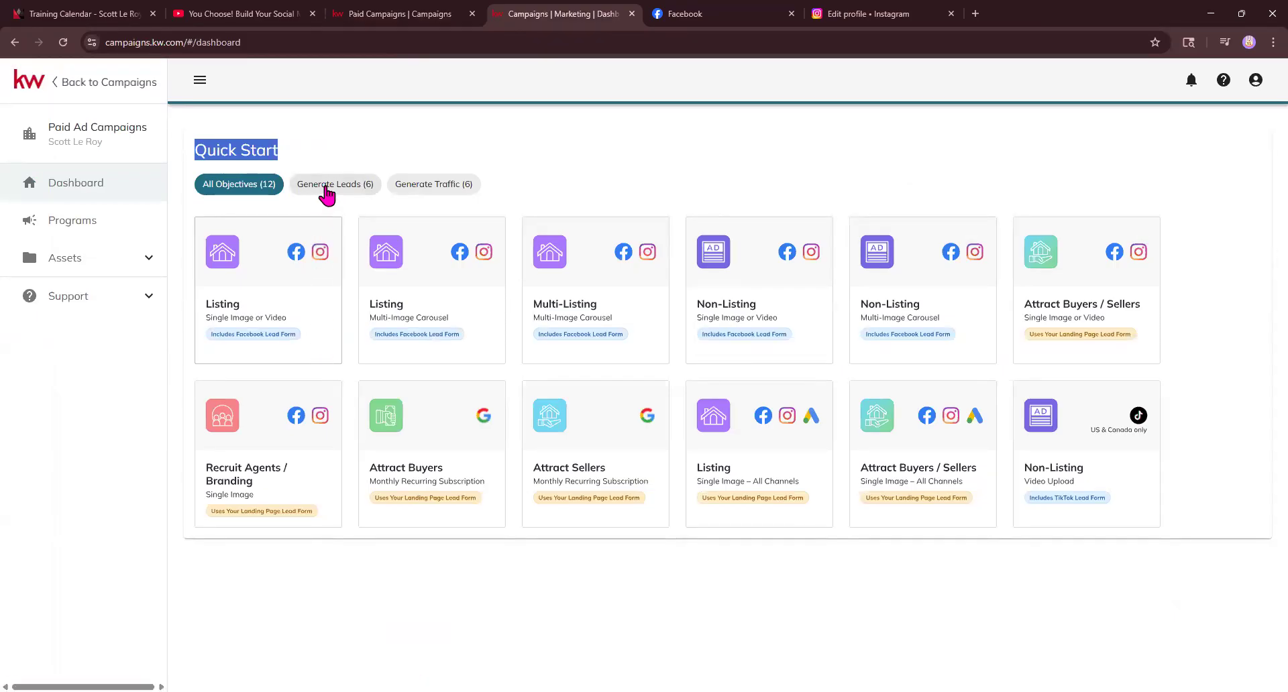
{"action": "left_click", "coordinate": [326, 190]}
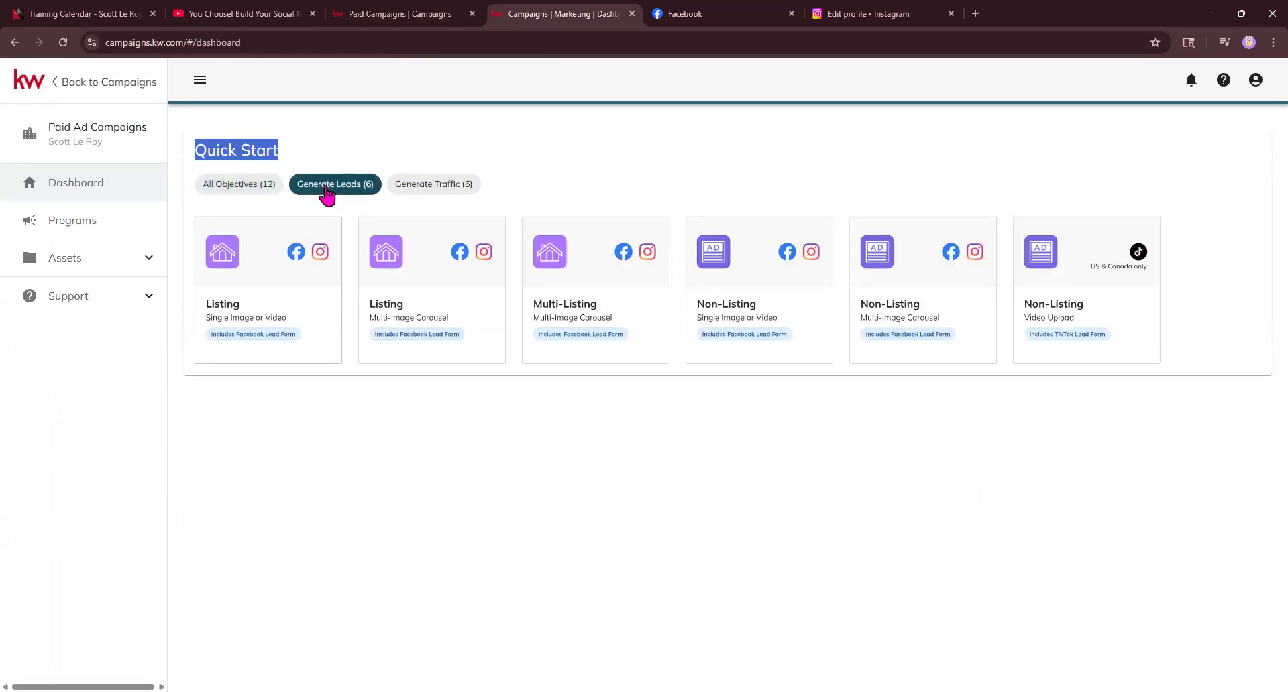
{"action": "left_click", "coordinate": [460, 193]}
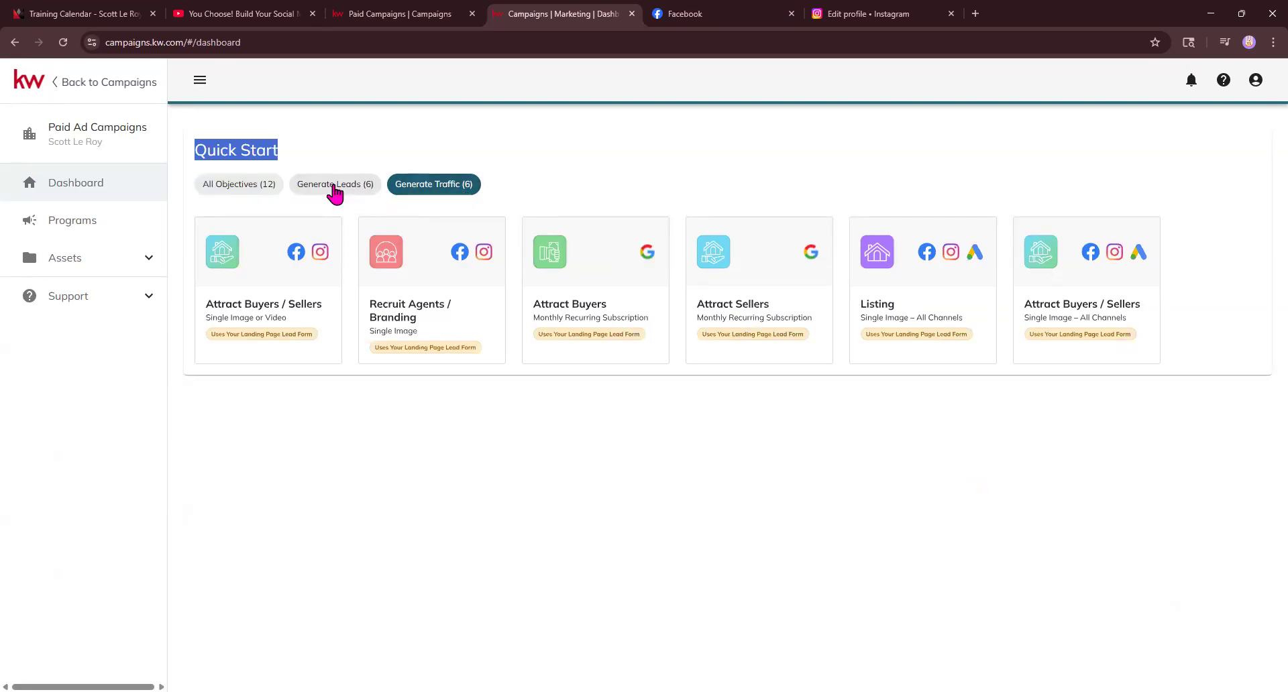
{"action": "left_click", "coordinate": [248, 200]}
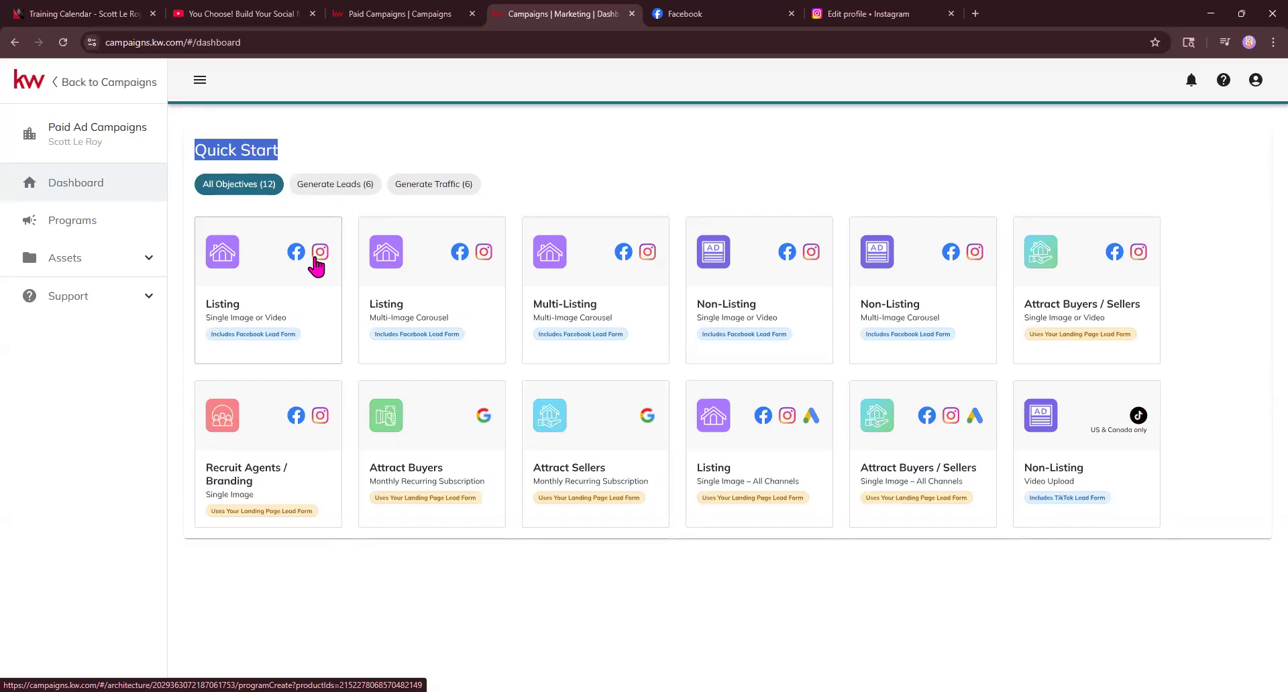
Step: Show the Assets options, start a single image or video Listing ad for Facebook and Instagram, and review its setup form
{"action": "left_click", "coordinate": [87, 263]}
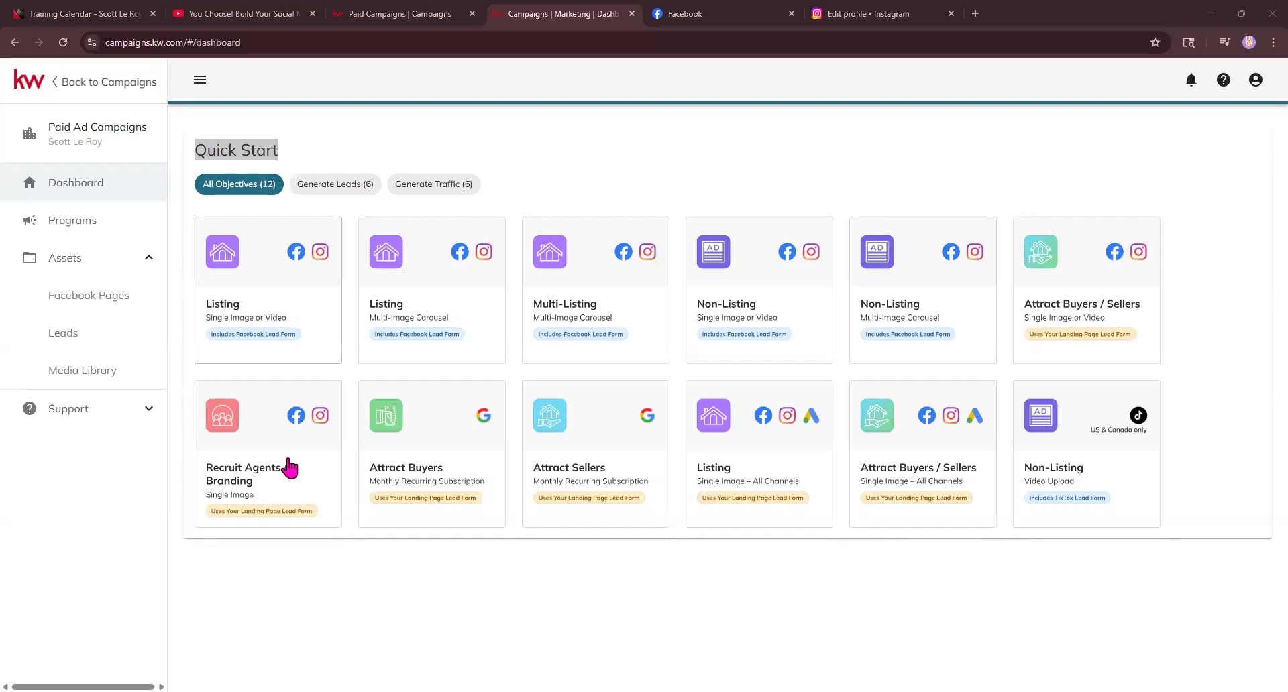
{"action": "left_click", "coordinate": [263, 297]}
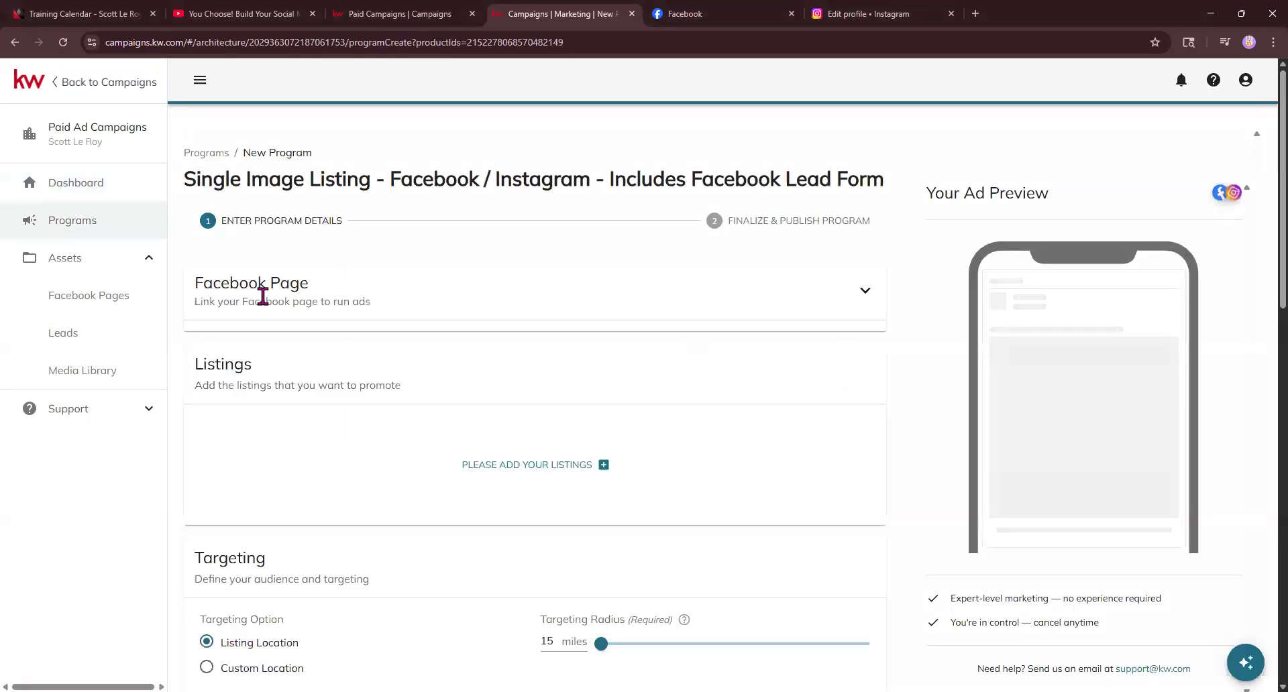
{"action": "left_click_drag", "start_coordinate": [193, 181], "coordinate": [896, 184]}
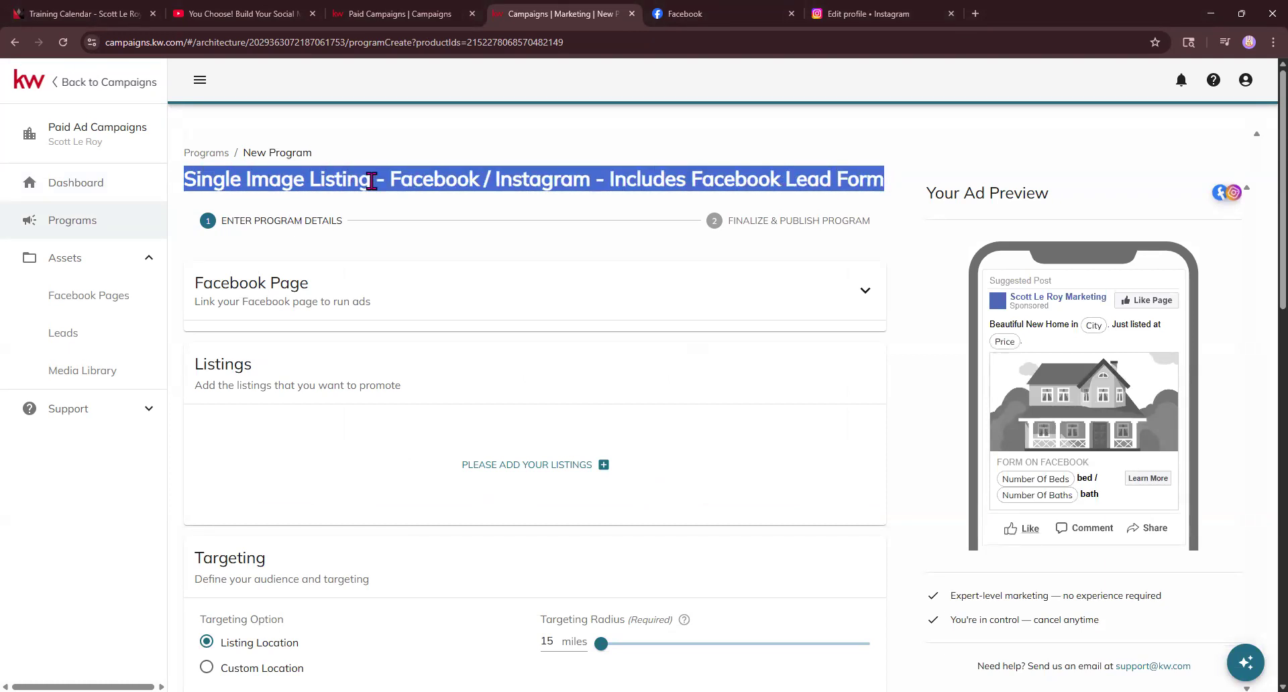
{"action": "left_click", "coordinate": [443, 166]}
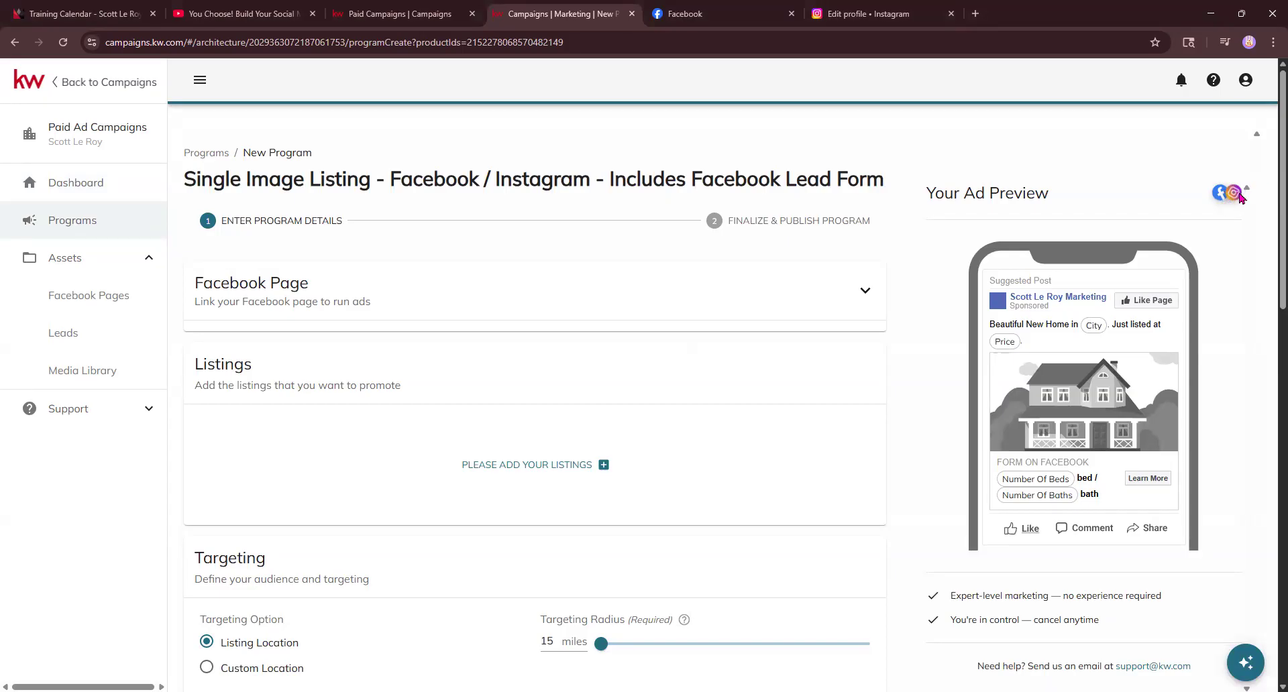
{"action": "scroll", "coordinate": [1191, 338], "scroll_direction": "down", "scroll_amount": 5}
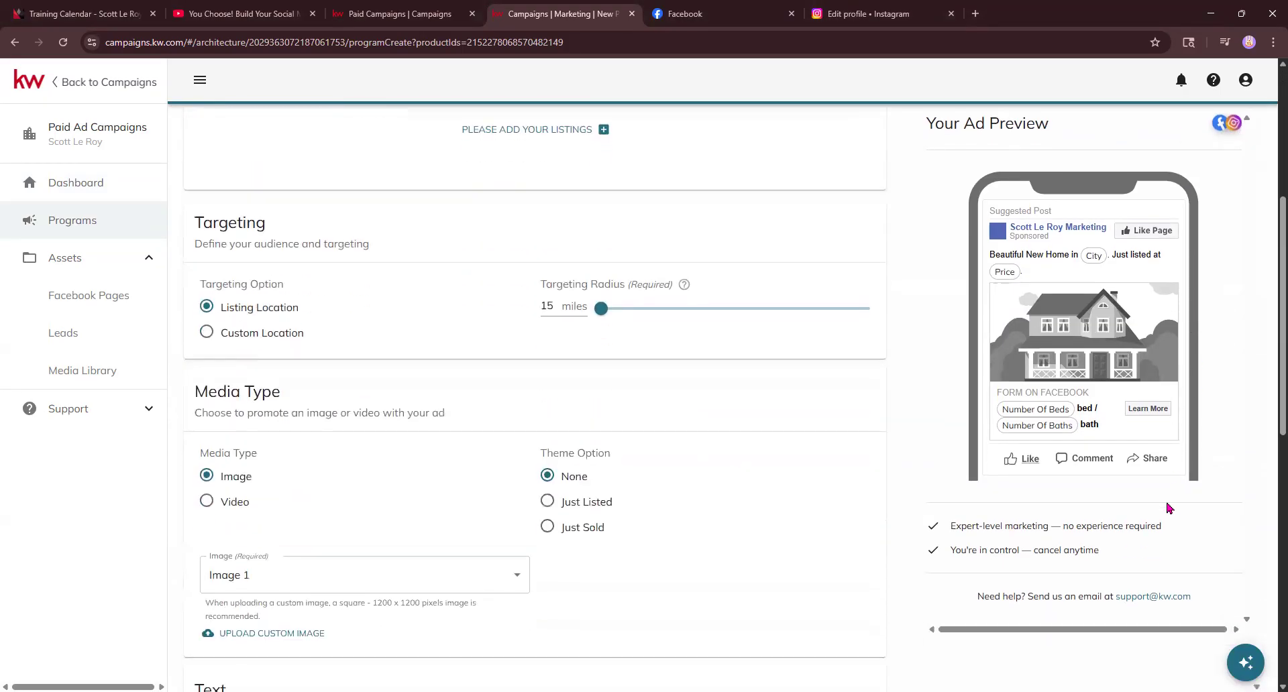
{"action": "scroll", "coordinate": [396, 282], "scroll_direction": "up", "scroll_amount": 4}
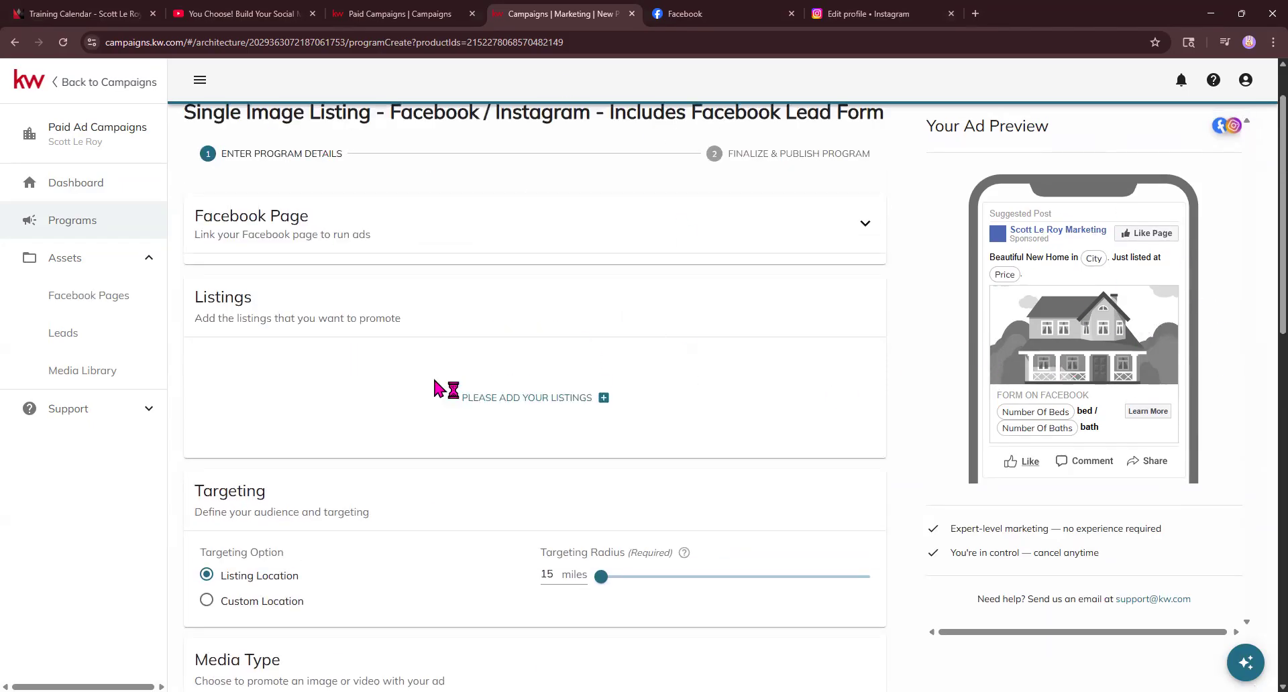
{"action": "scroll", "coordinate": [436, 390], "scroll_direction": "up", "scroll_amount": 1}
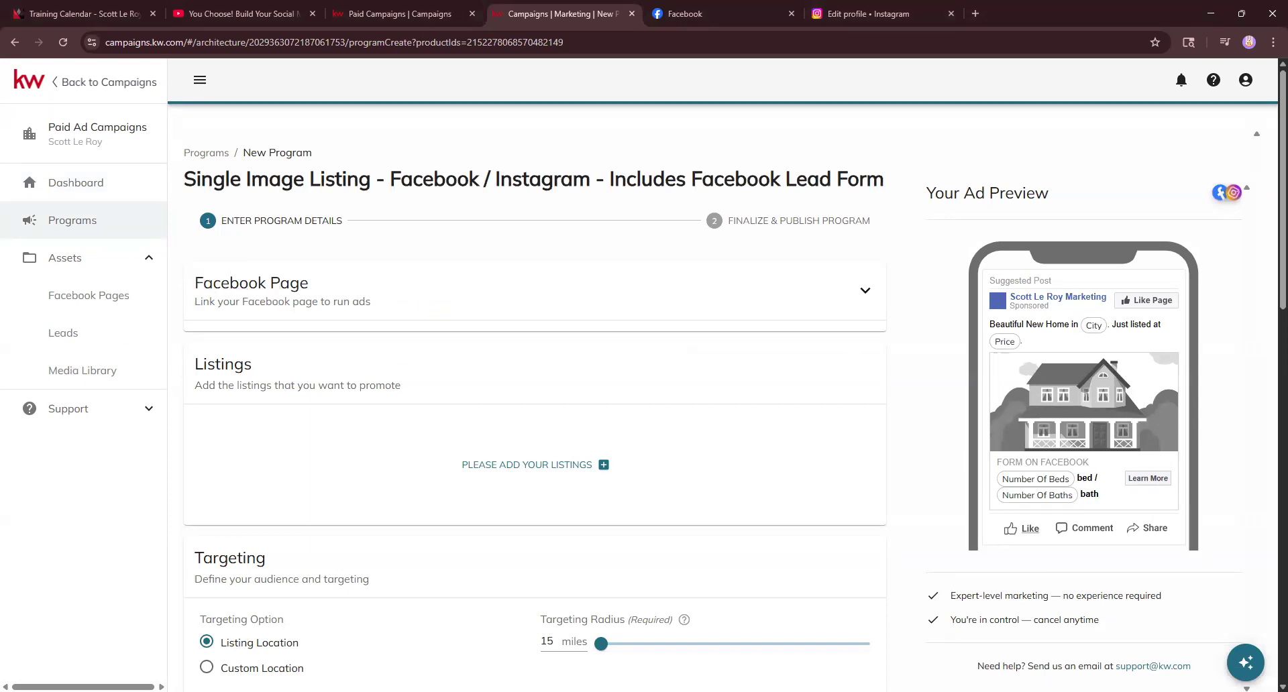
Step: Choose "Your Agent For Life" as the ad's linked Facebook page, and open and cancel the prompt for linking a new page
{"action": "left_click", "coordinate": [865, 295]}
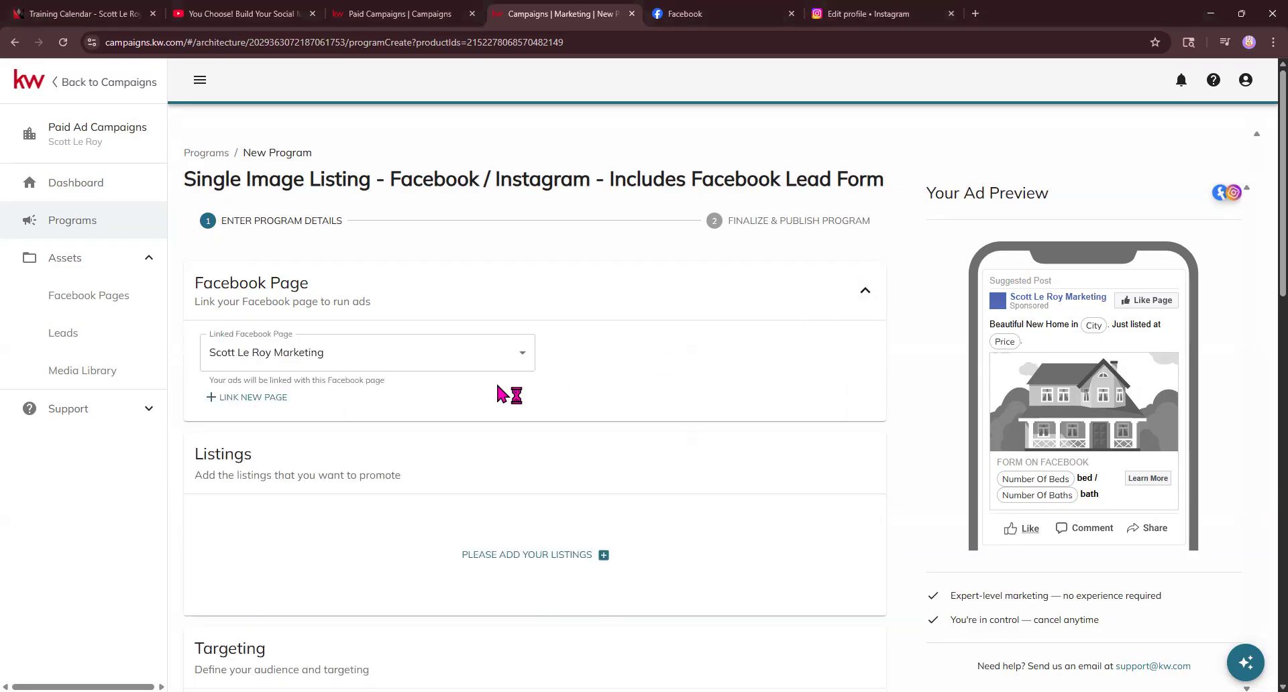
{"action": "left_click", "coordinate": [451, 362]}
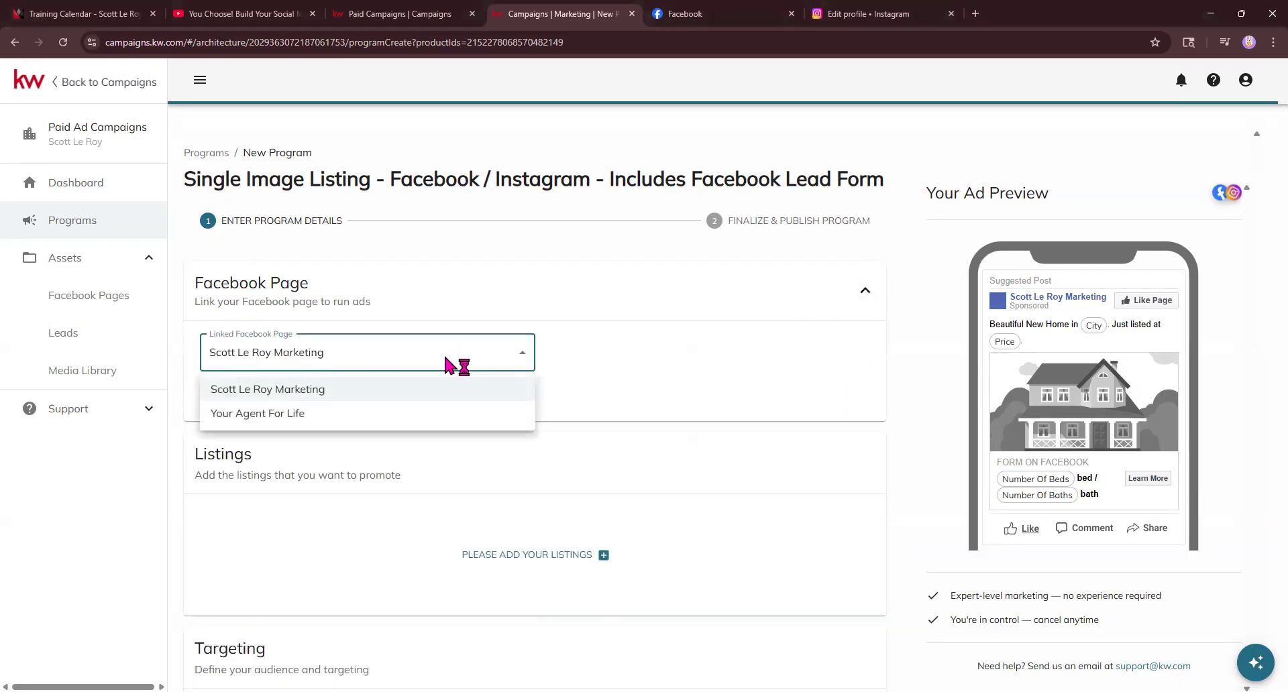
{"action": "left_click", "coordinate": [291, 419]}
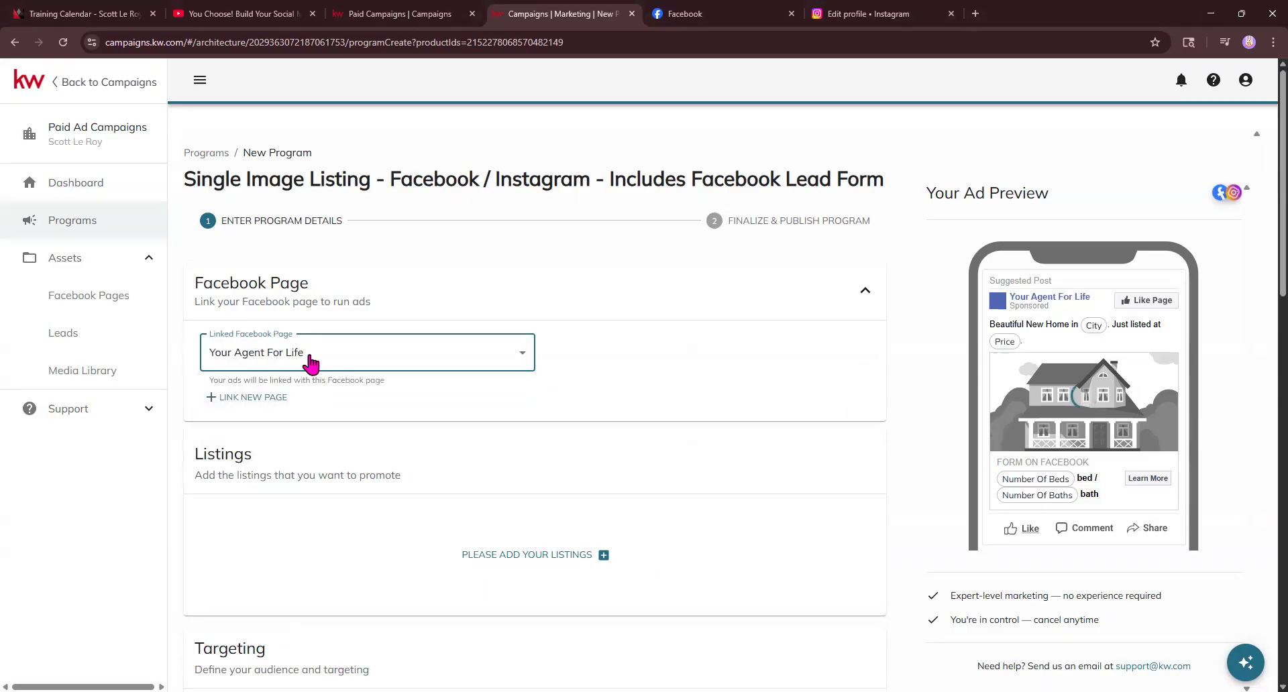
{"action": "left_click", "coordinate": [253, 398]}
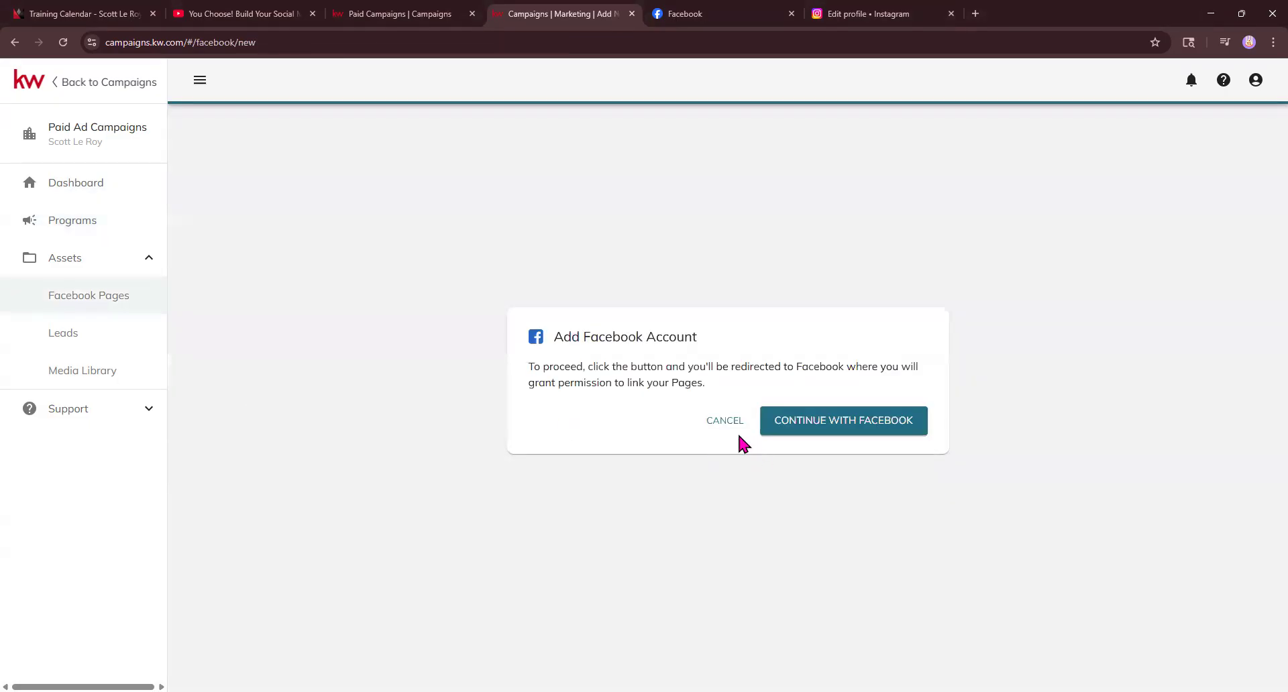
{"action": "left_click", "coordinate": [730, 423]}
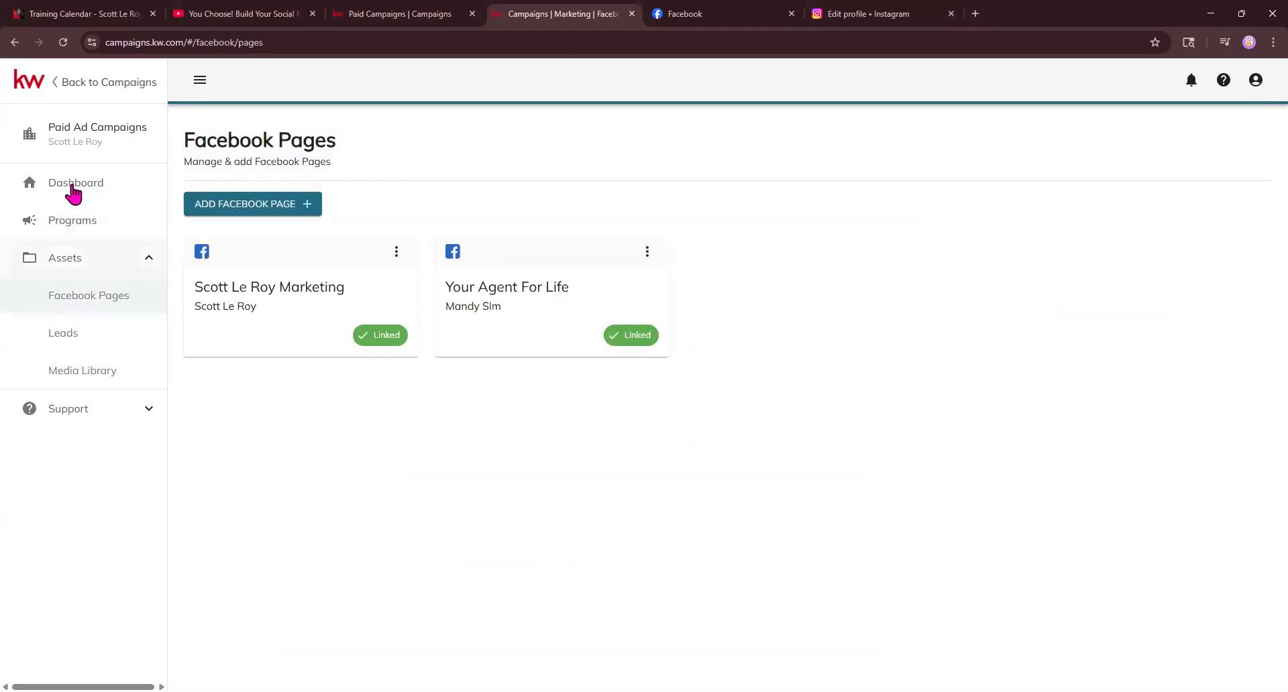
Step: Return to the Listing ad setup form and choose "Your Agent For Life" as its linked Facebook page
{"action": "left_click", "coordinate": [14, 42]}
{"action": "left_click", "coordinate": [15, 42]}
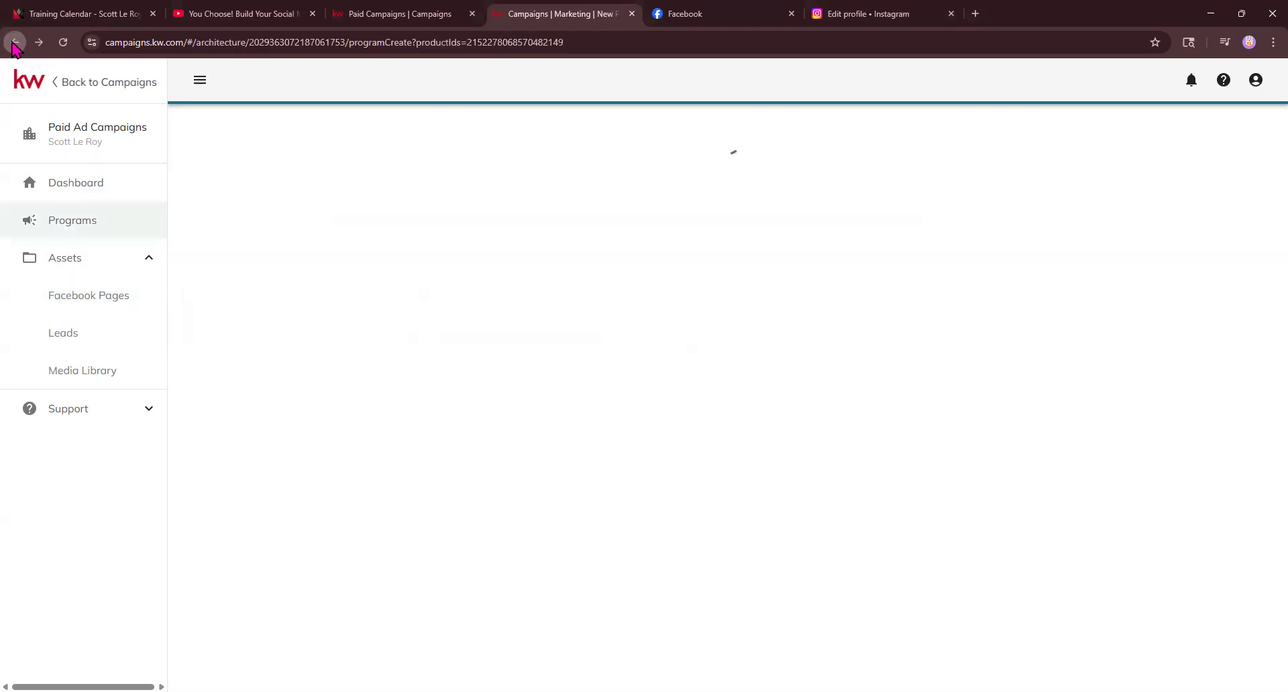
{"action": "left_click", "coordinate": [546, 305]}
{"action": "left_click", "coordinate": [273, 352]}
{"action": "left_click", "coordinate": [276, 414]}
Step: Open the listing selection for the ad and review which columns the listings can be filtered by
{"action": "scroll", "coordinate": [409, 456], "scroll_direction": "down", "scroll_amount": 2}
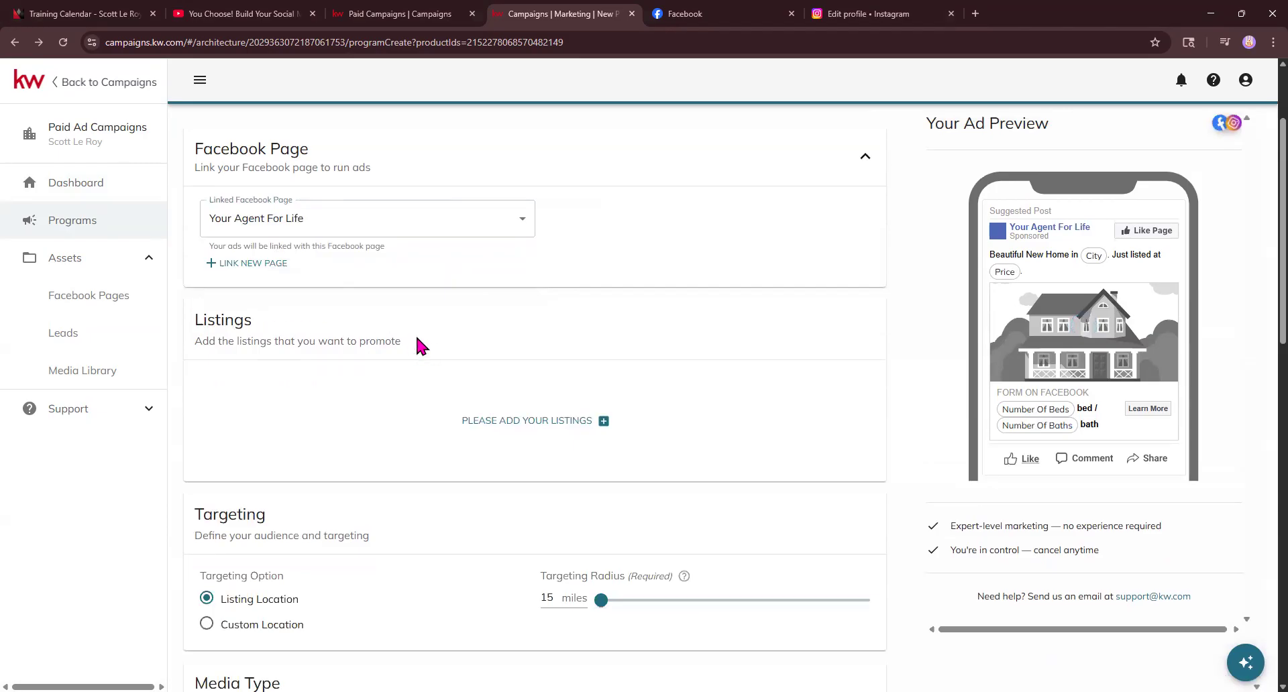
{"action": "scroll", "coordinate": [443, 355], "scroll_direction": "down", "scroll_amount": 1}
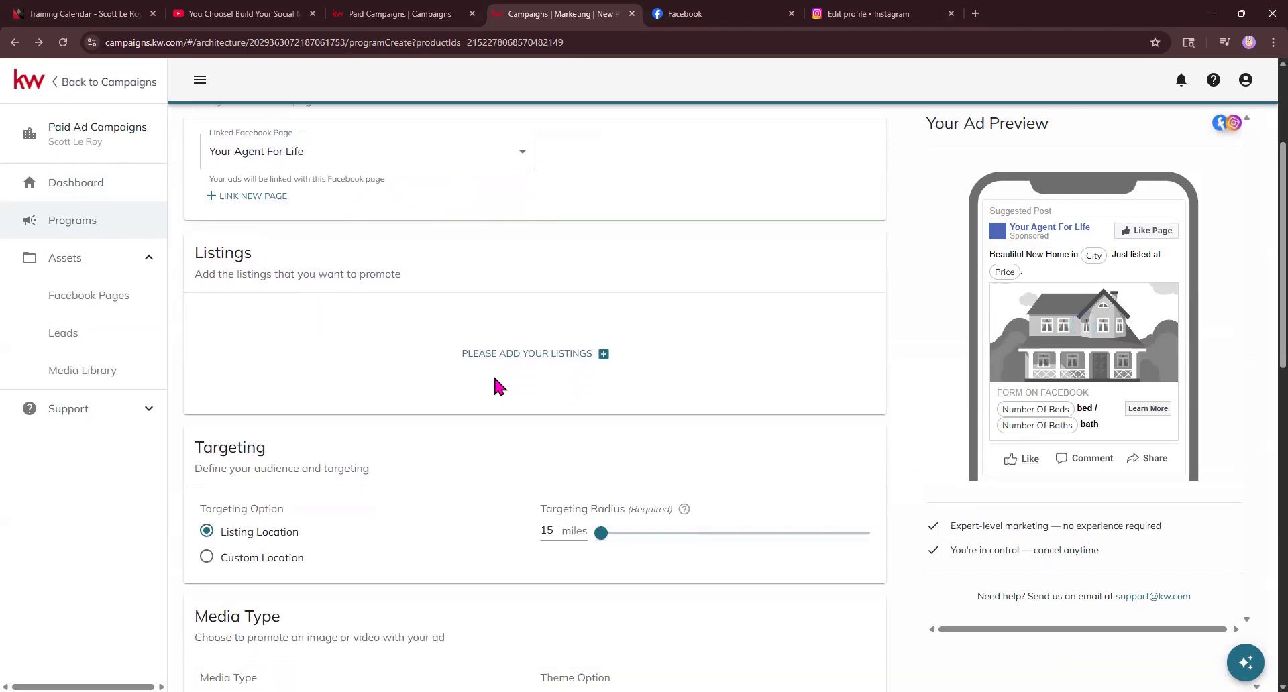
{"action": "left_click", "coordinate": [551, 365]}
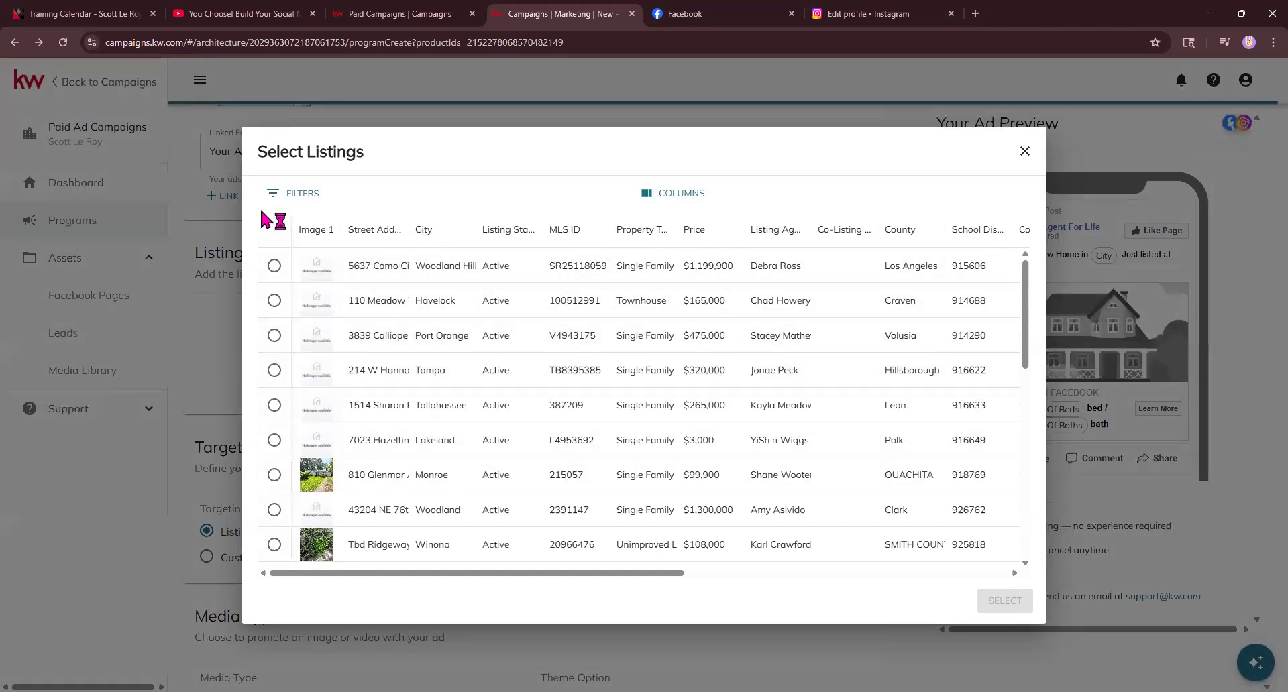
{"action": "left_click", "coordinate": [303, 199]}
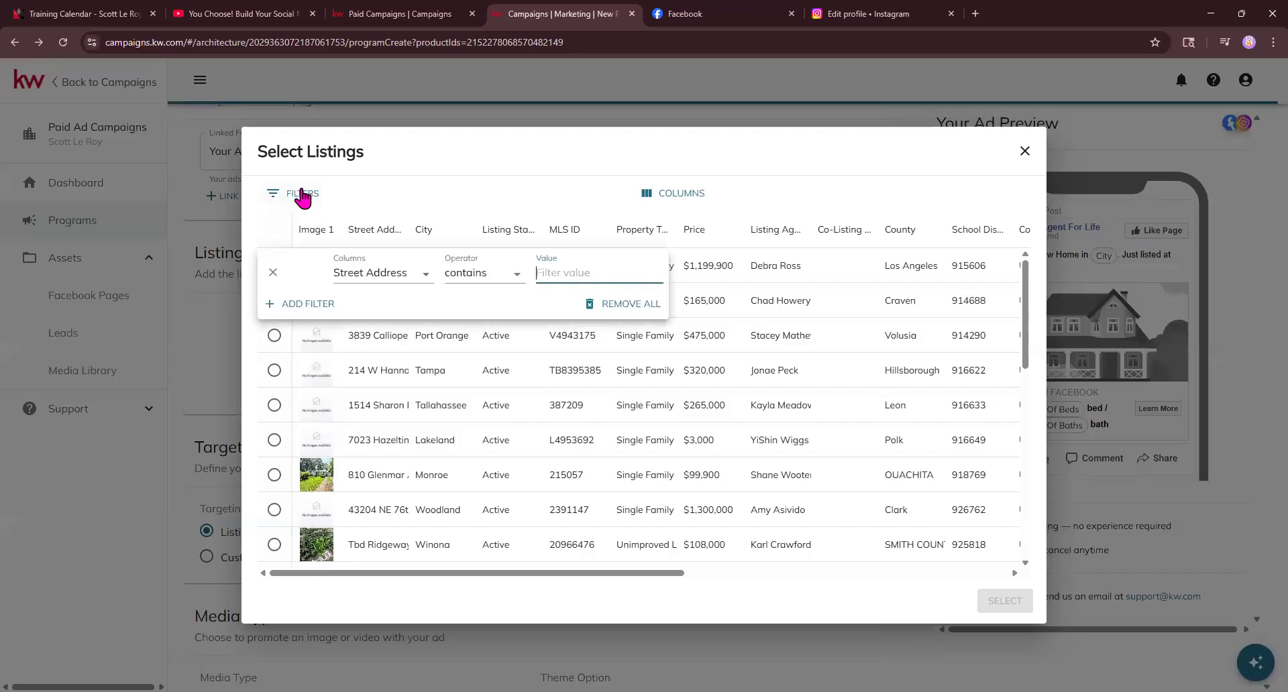
{"action": "left_click", "coordinate": [385, 281]}
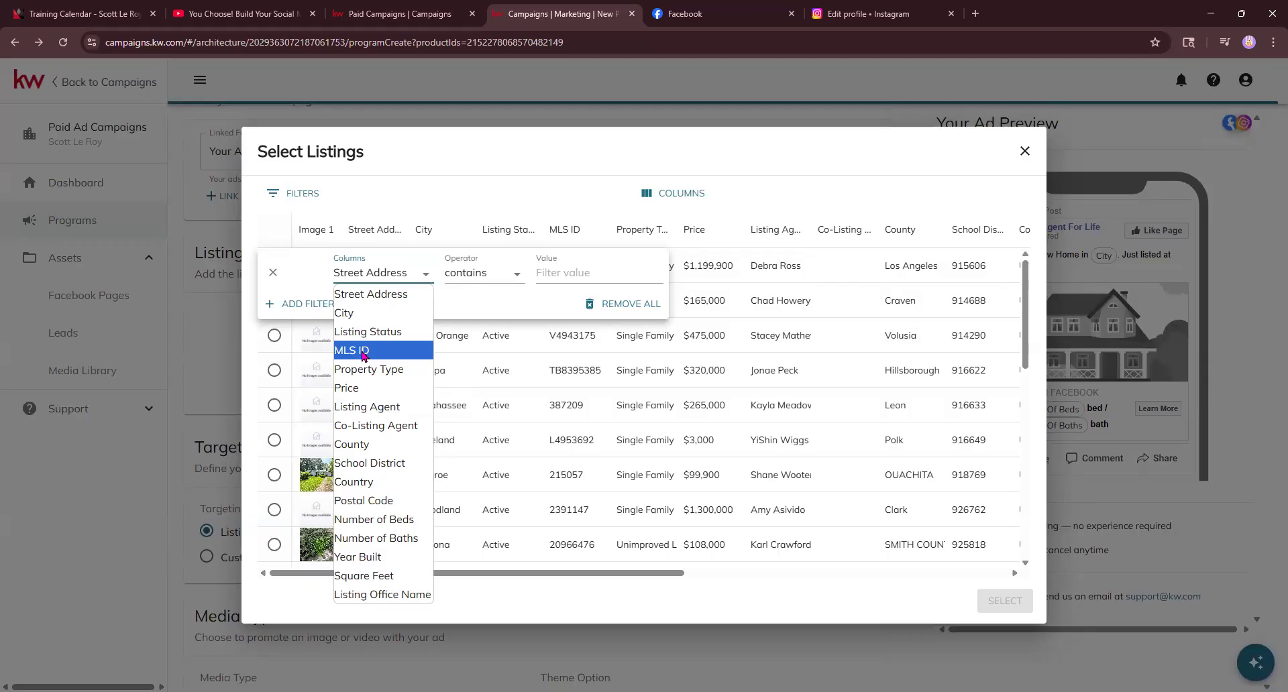
{"action": "left_click", "coordinate": [467, 166]}
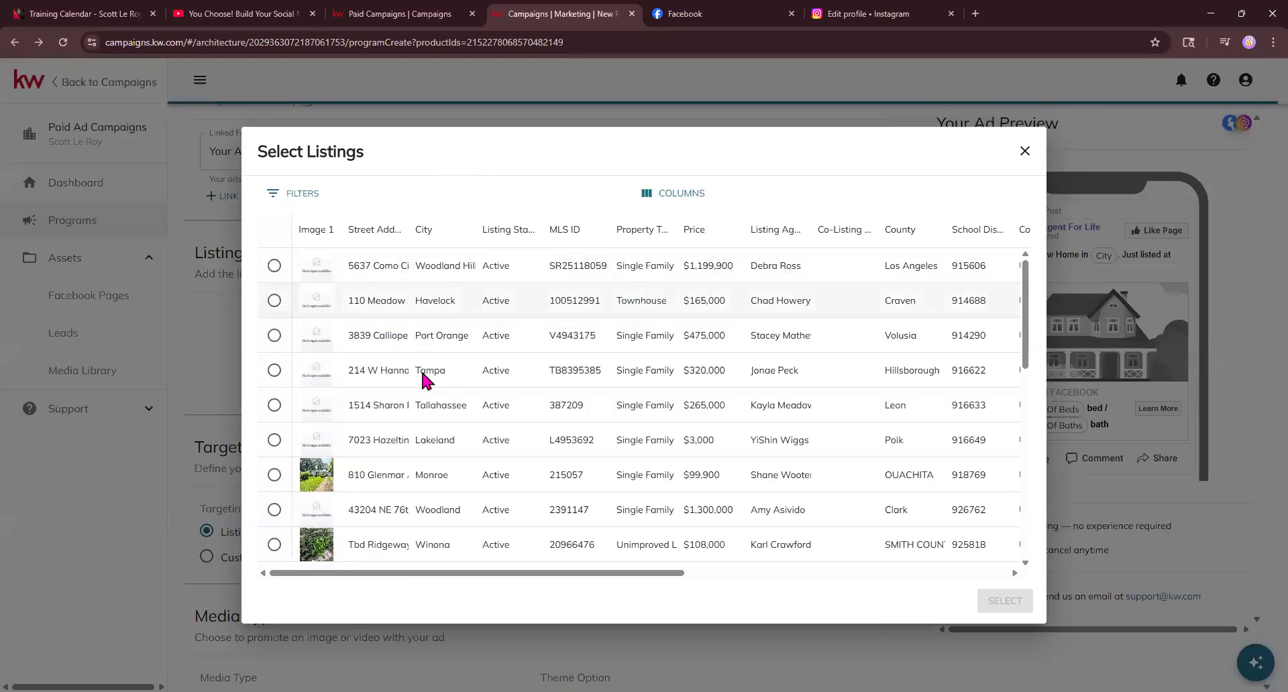
Step: Add the $228,000 single-family listing in Lebanon, MLS ID 2907151, as the listing to promote
{"action": "scroll", "coordinate": [564, 437], "scroll_direction": "down", "scroll_amount": 2}
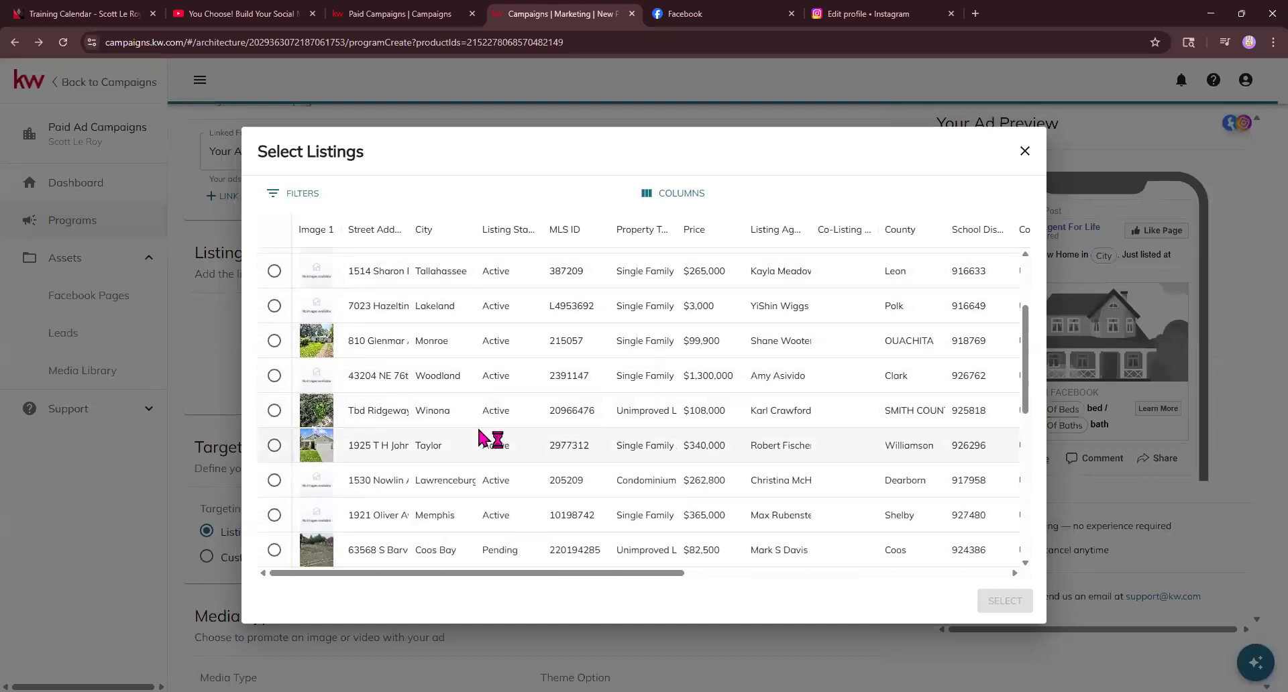
{"action": "scroll", "coordinate": [479, 440], "scroll_direction": "down", "scroll_amount": 3}
{"action": "scroll", "coordinate": [479, 439], "scroll_direction": "down", "scroll_amount": 3}
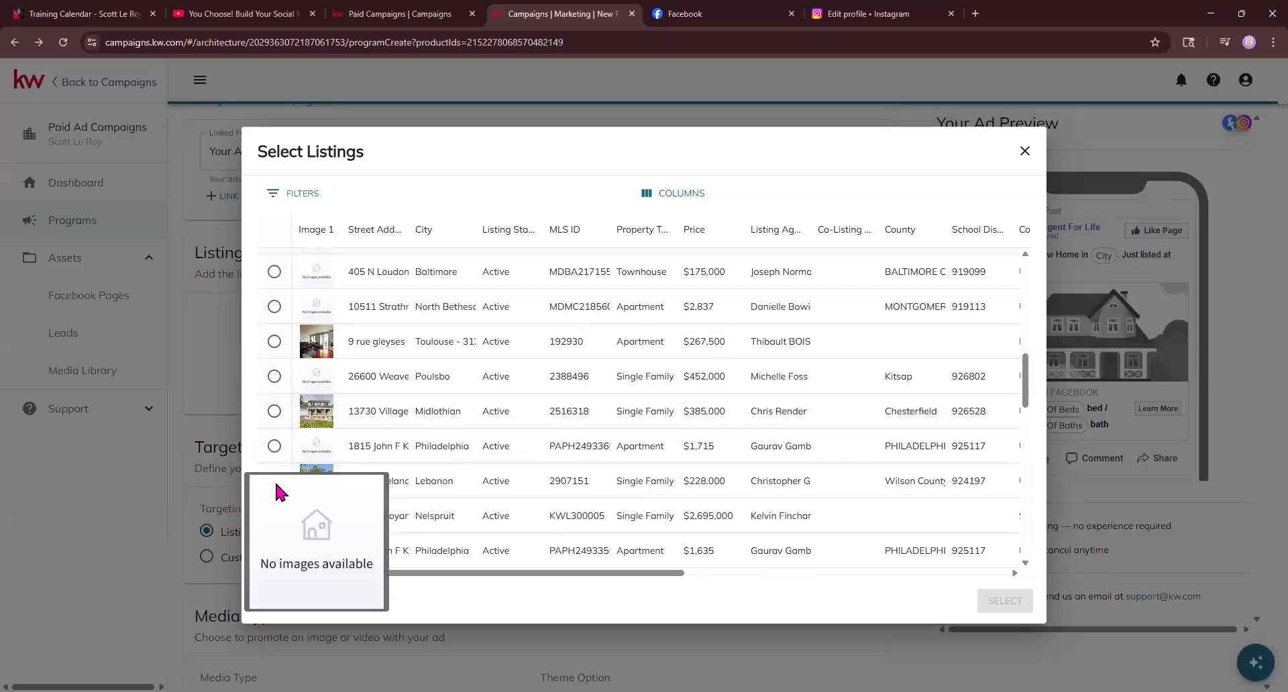
{"action": "left_click", "coordinate": [275, 481]}
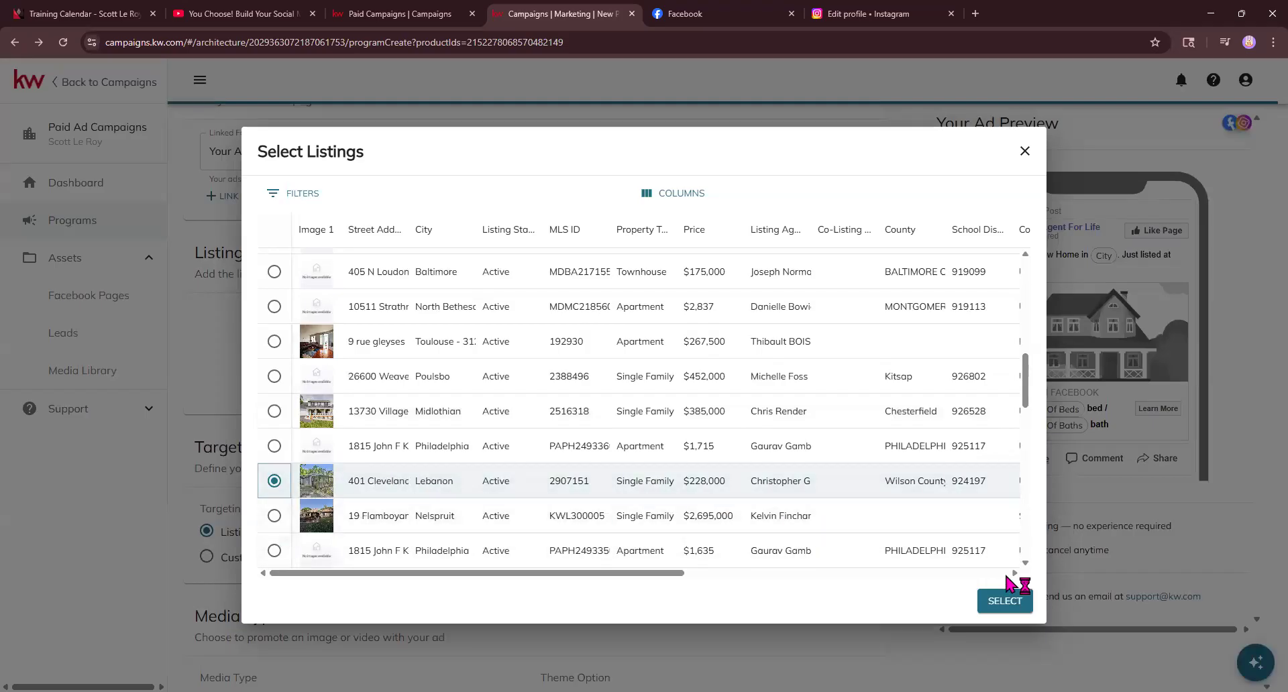
{"action": "left_click", "coordinate": [1004, 601]}
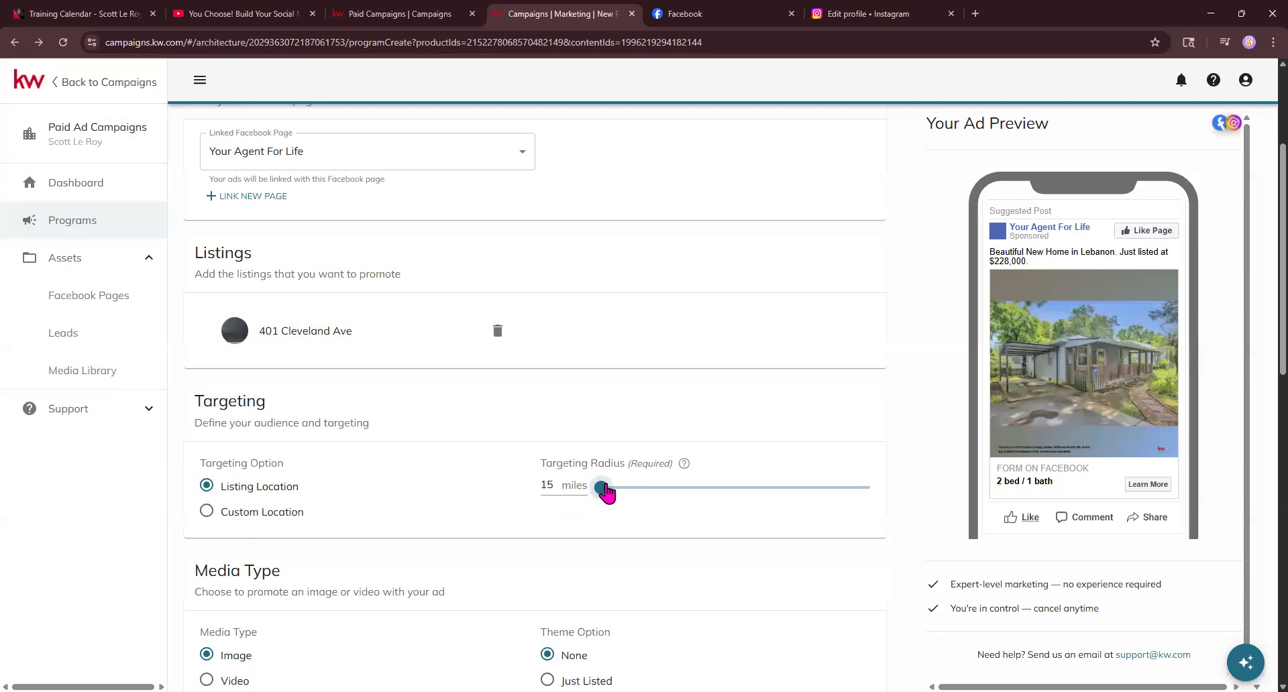
Step: Set the targeting radius to 20 miles, check the Custom Location option, and return targeting to Listing Location
{"action": "left_click_drag", "start_coordinate": [606, 492], "coordinate": [637, 493]}
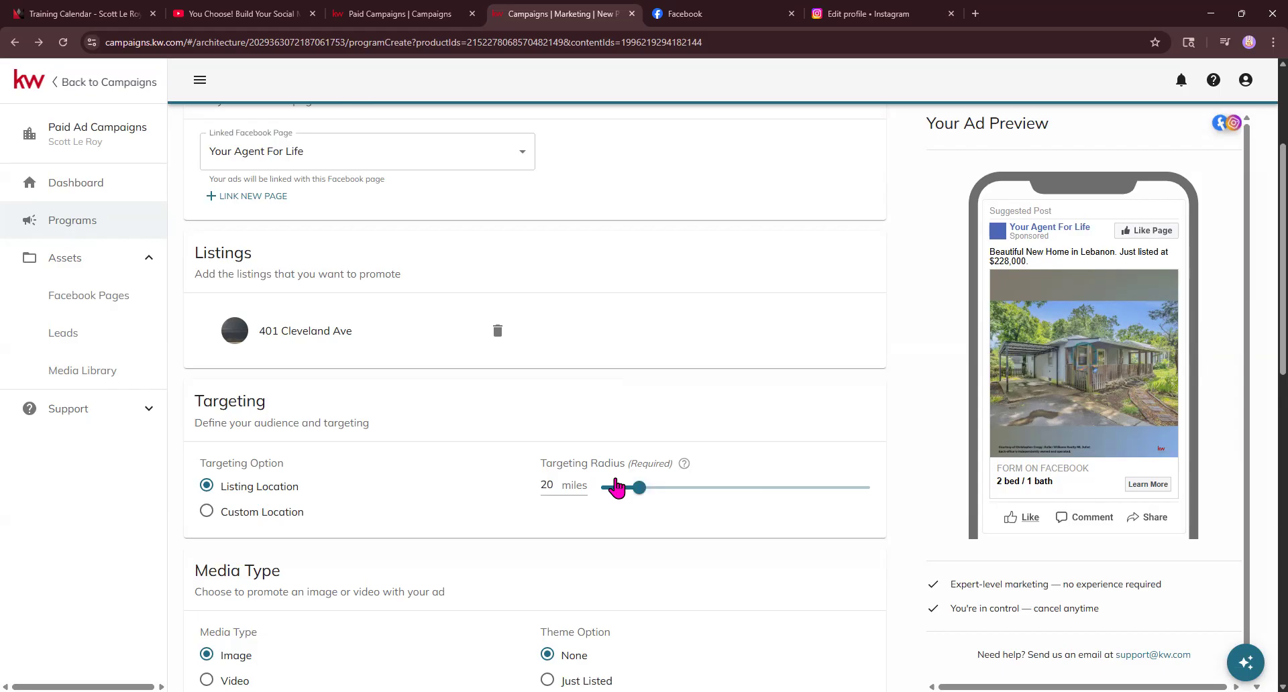
{"action": "left_click", "coordinate": [295, 511]}
{"action": "left_click", "coordinate": [276, 559]}
{"action": "left_click", "coordinate": [227, 586]}
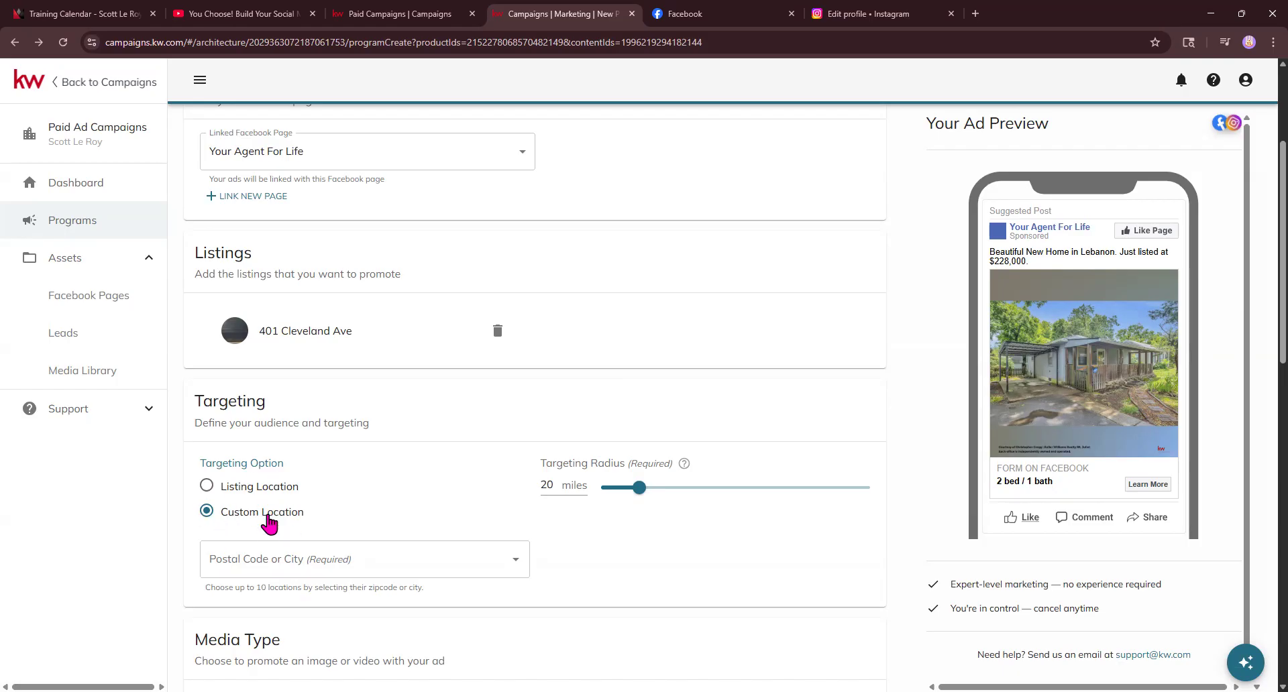
{"action": "left_click", "coordinate": [206, 487]}
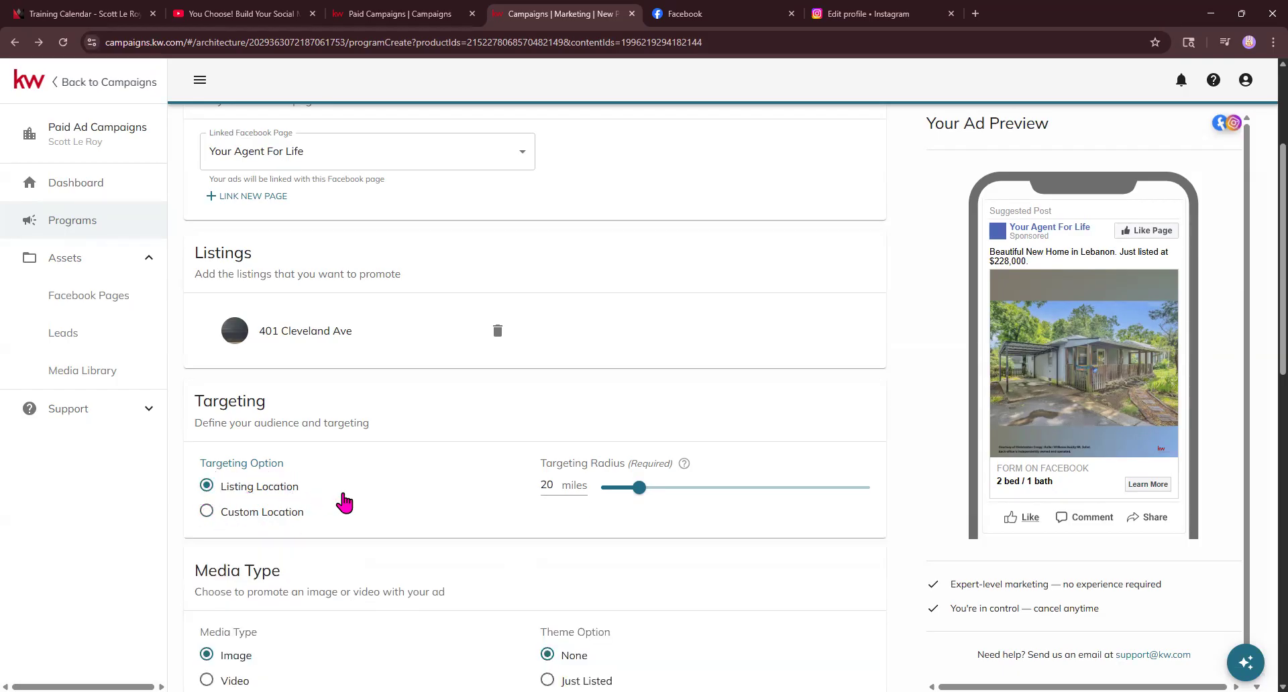
Step: Check the Video media type and its media library selection, and return the ad's media type to Image
{"action": "scroll", "coordinate": [556, 497], "scroll_direction": "down", "scroll_amount": 2}
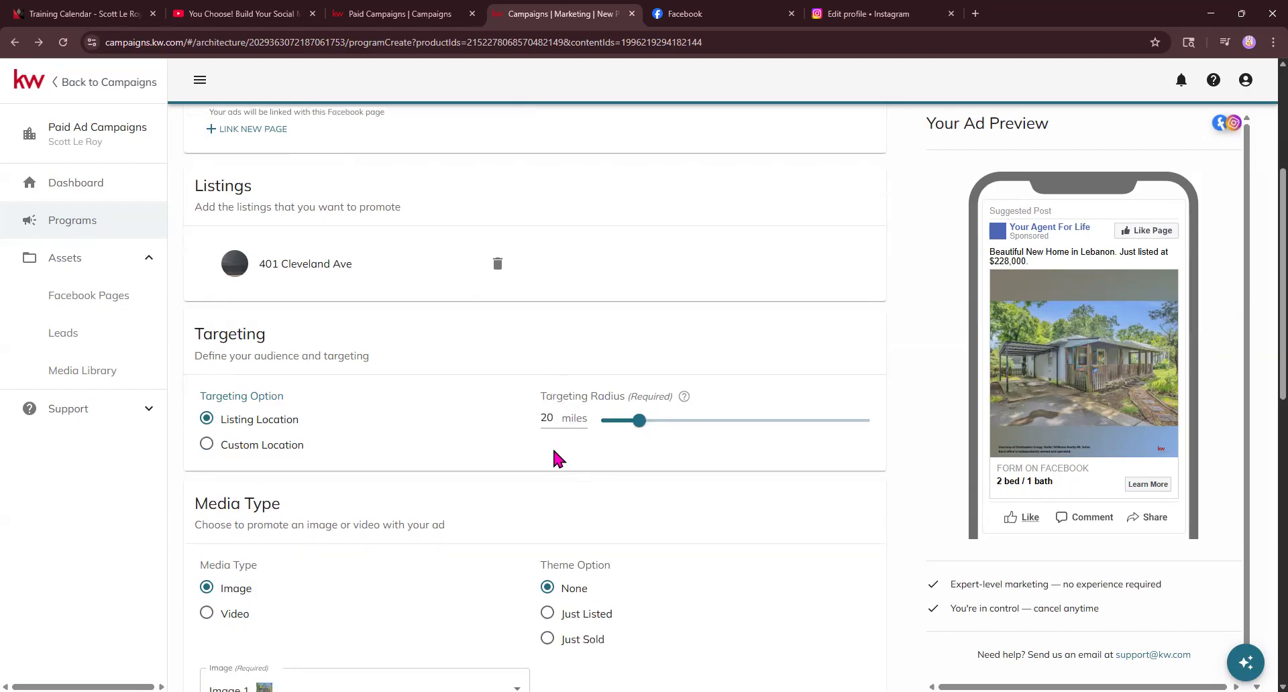
{"action": "scroll", "coordinate": [557, 460], "scroll_direction": "down", "scroll_amount": 1}
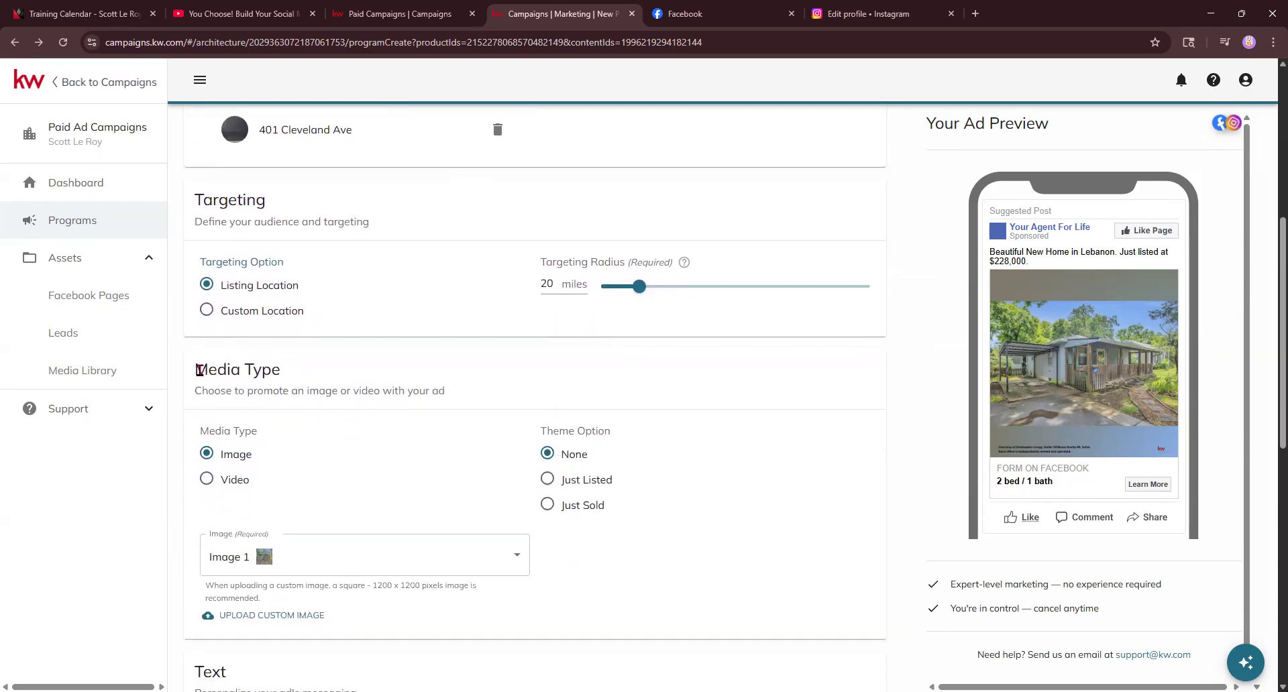
{"action": "left_click_drag", "start_coordinate": [200, 370], "coordinate": [291, 382]}
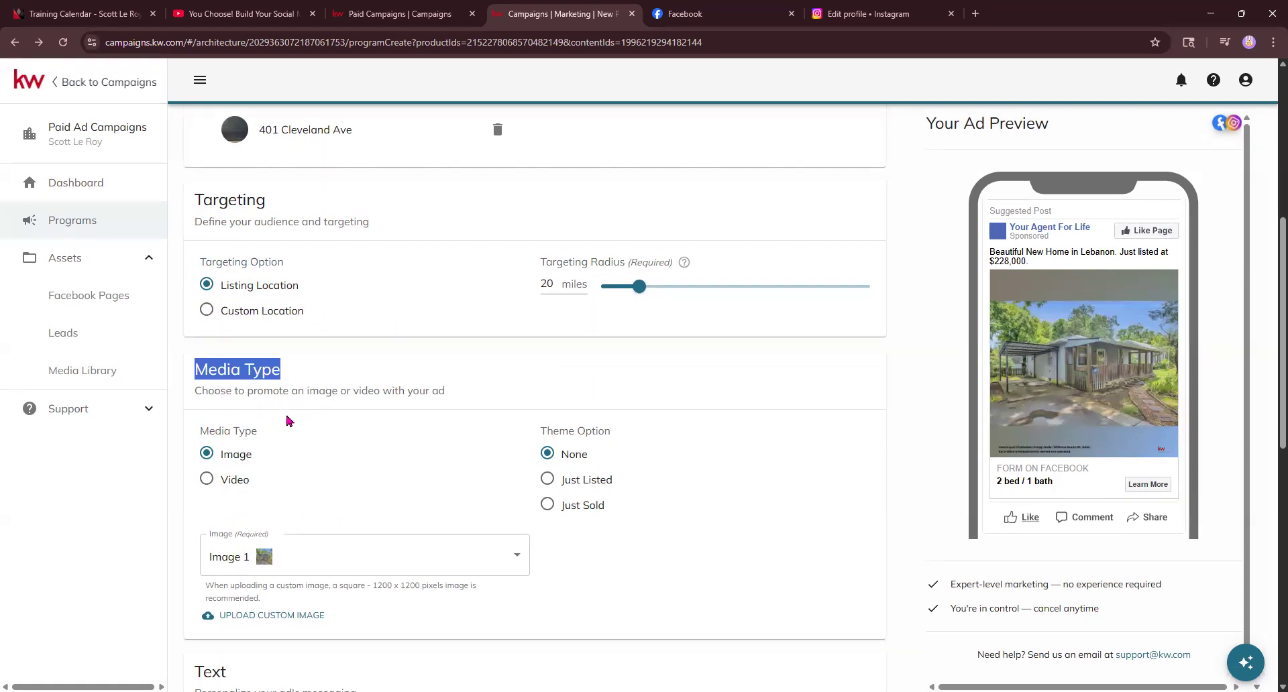
{"action": "left_click", "coordinate": [207, 479]}
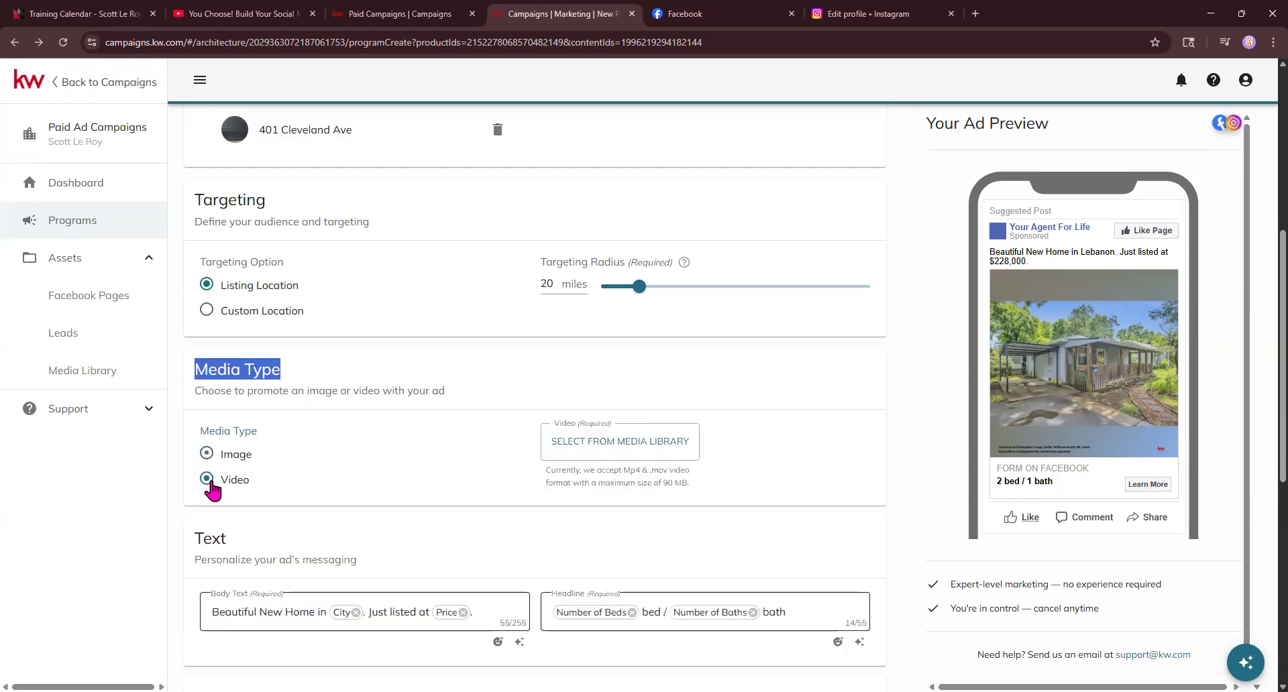
{"action": "left_click", "coordinate": [636, 444]}
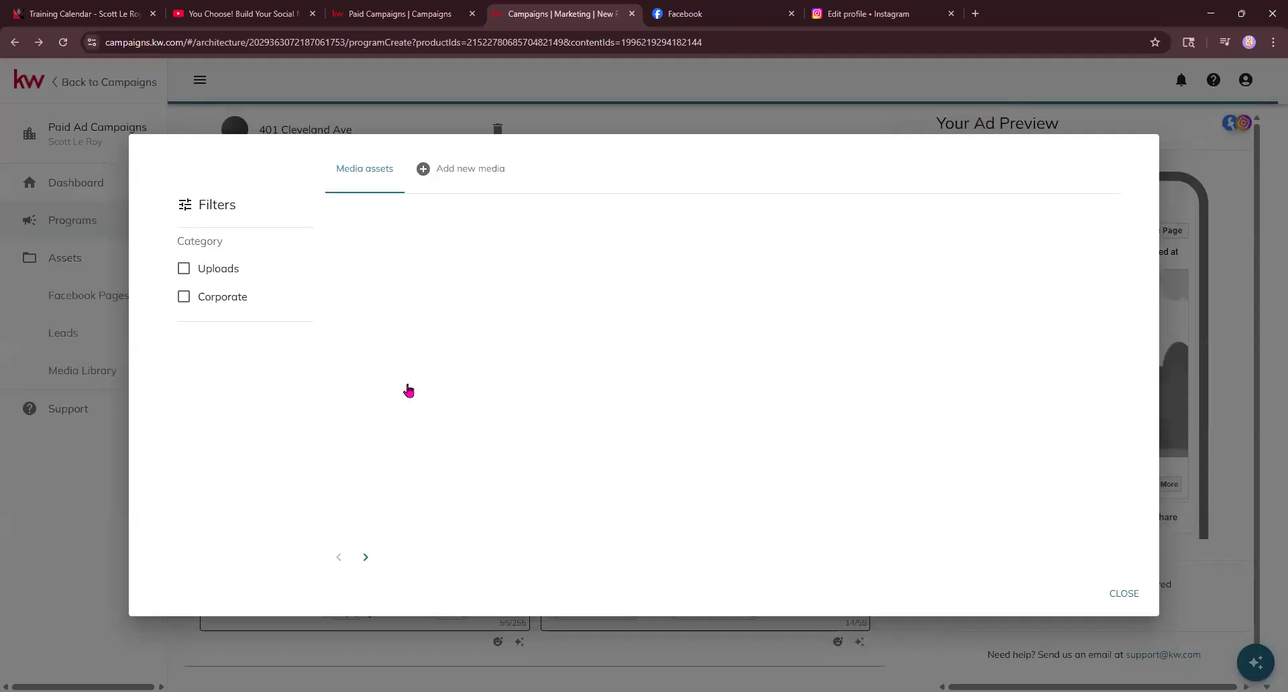
{"action": "left_click", "coordinate": [1119, 593]}
{"action": "left_click", "coordinate": [206, 455]}
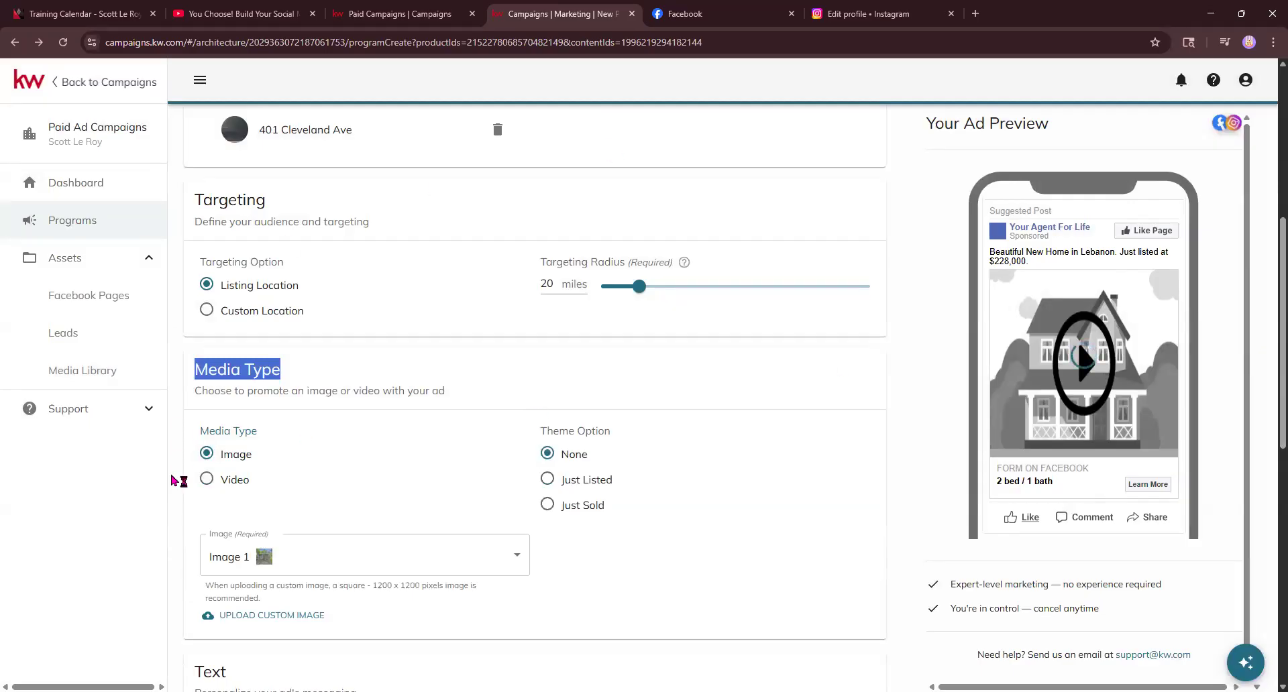
Step: Preview several of the listing's photos and choose Image 2 as the ad image
{"action": "scroll", "coordinate": [495, 493], "scroll_direction": "down", "scroll_amount": 1}
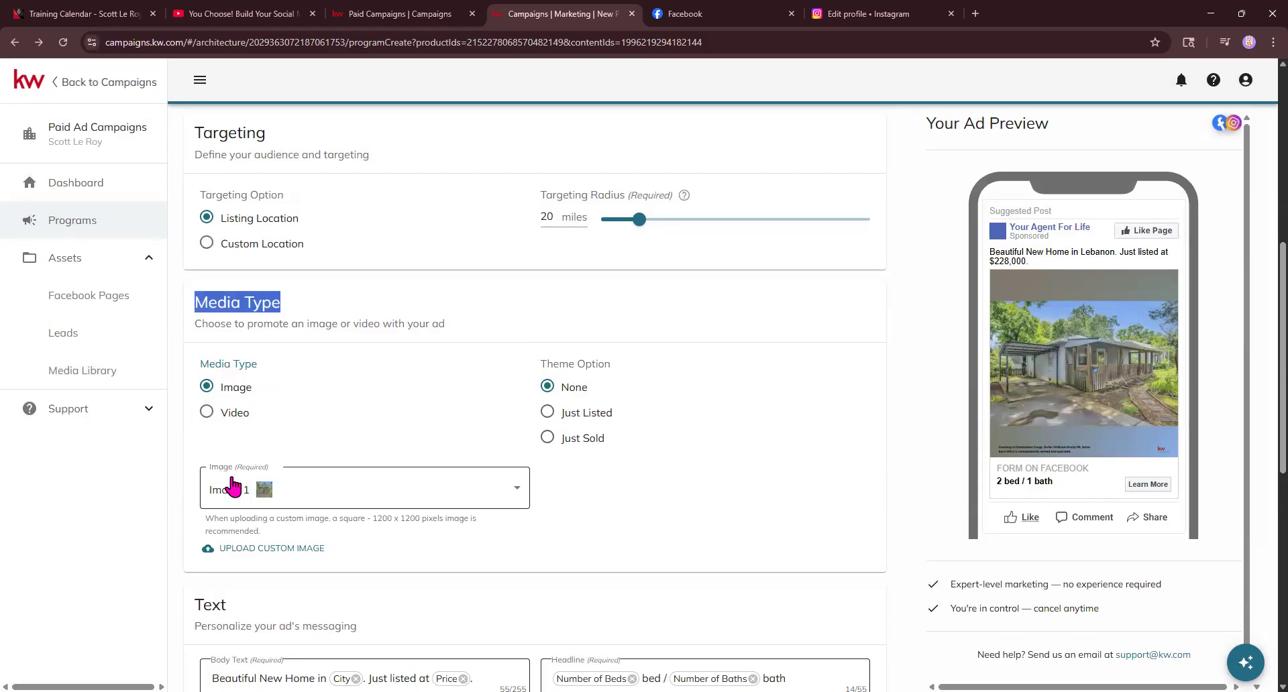
{"action": "left_click", "coordinate": [332, 495]}
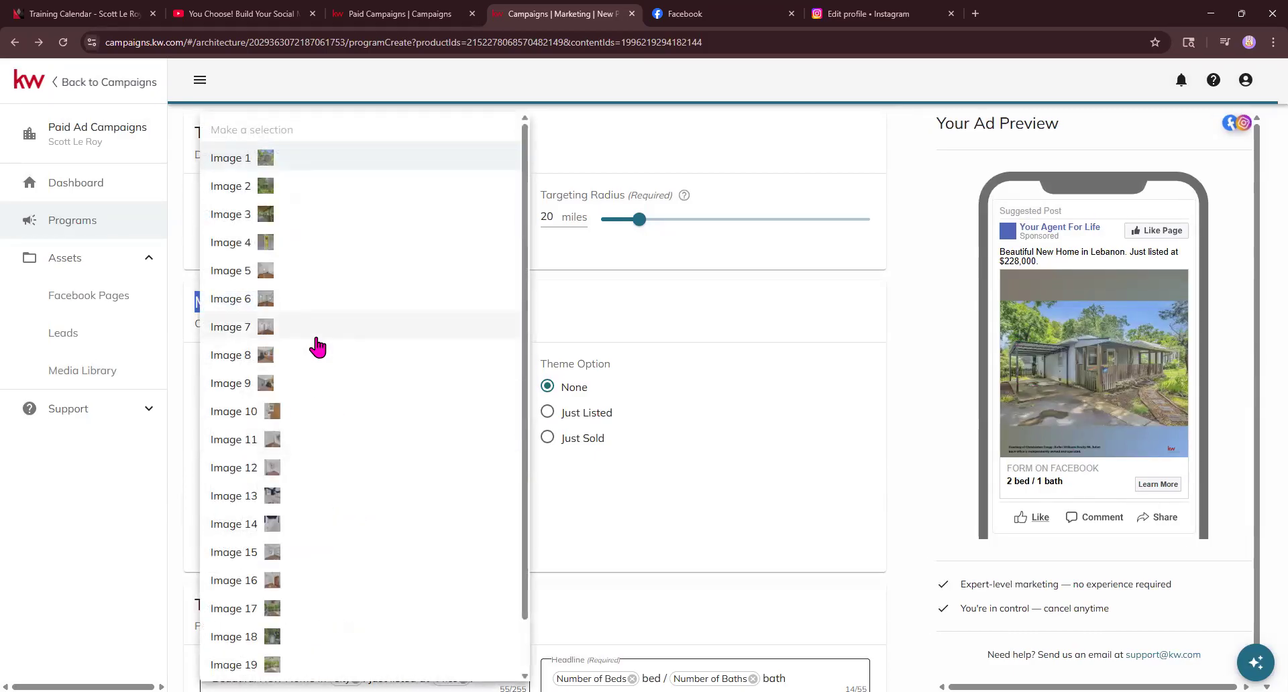
{"action": "mouse_move", "coordinate": [269, 196]}
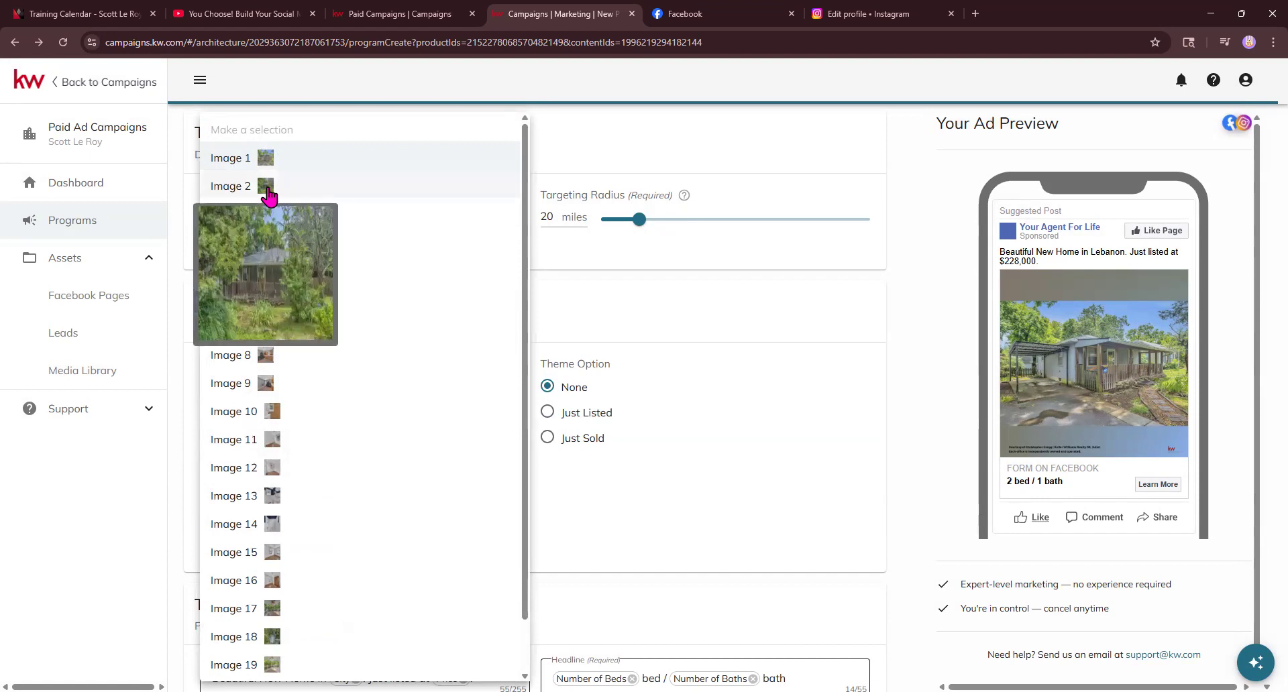
{"action": "mouse_move", "coordinate": [268, 162]}
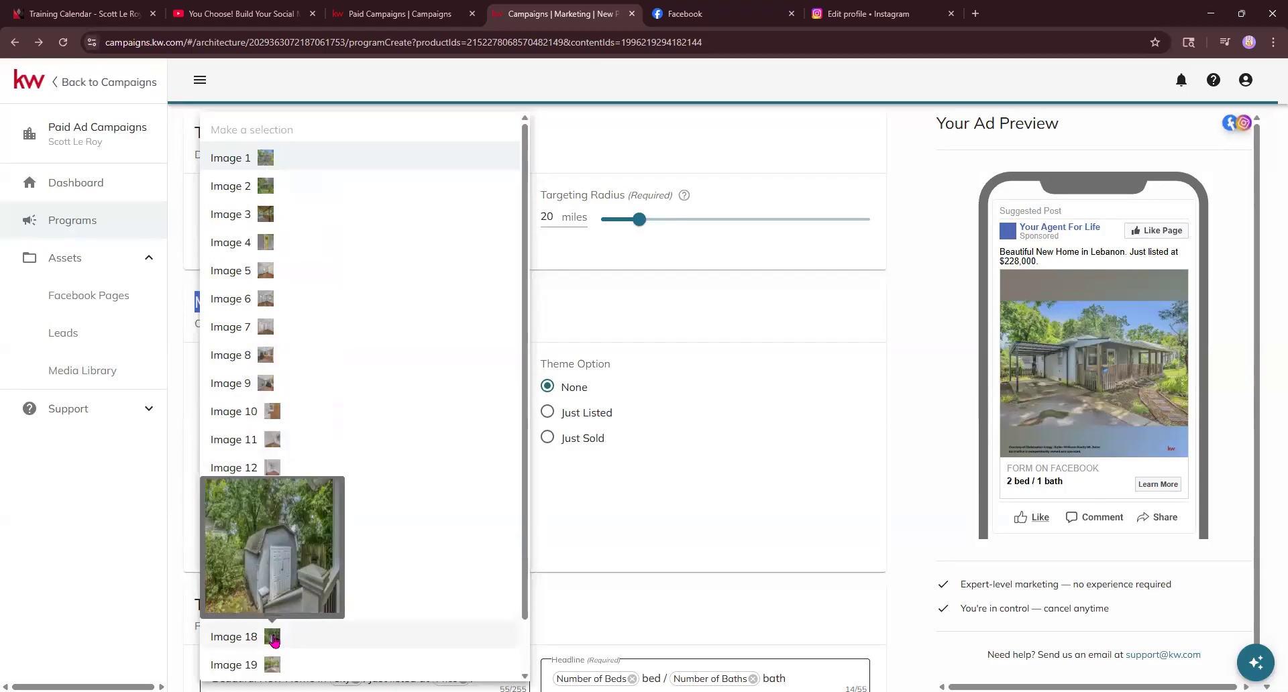
{"action": "mouse_move", "coordinate": [273, 669]}
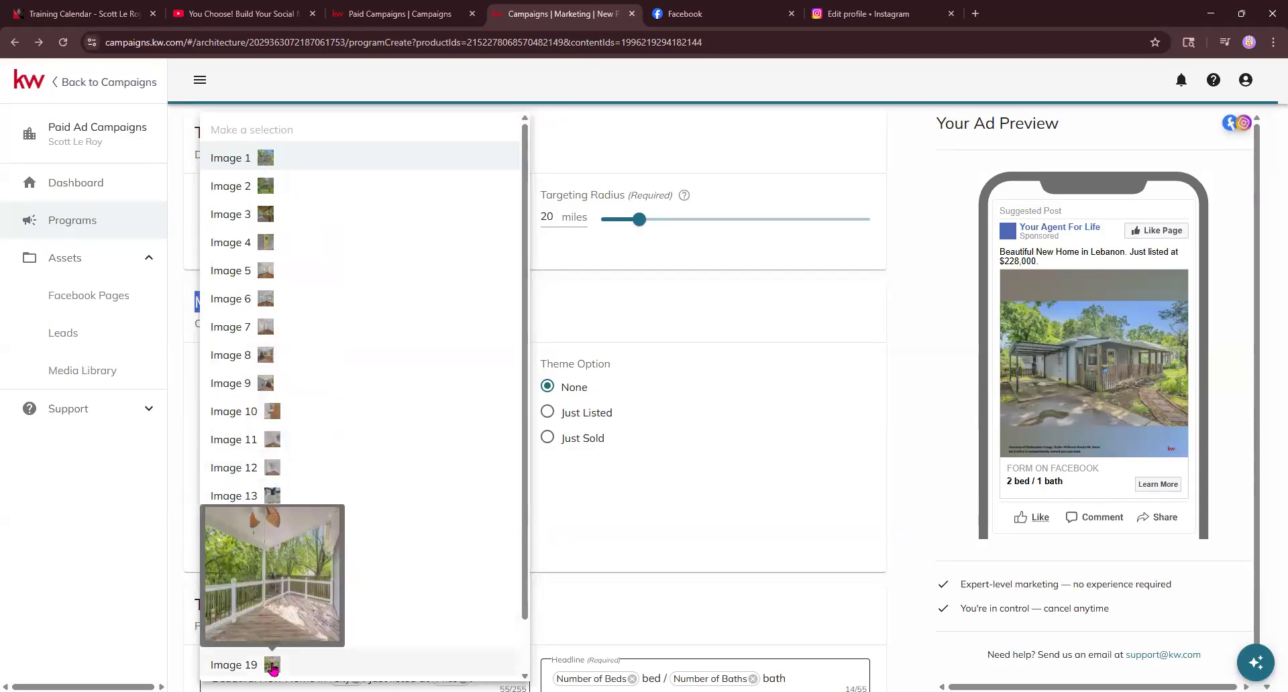
{"action": "left_click", "coordinate": [266, 186]}
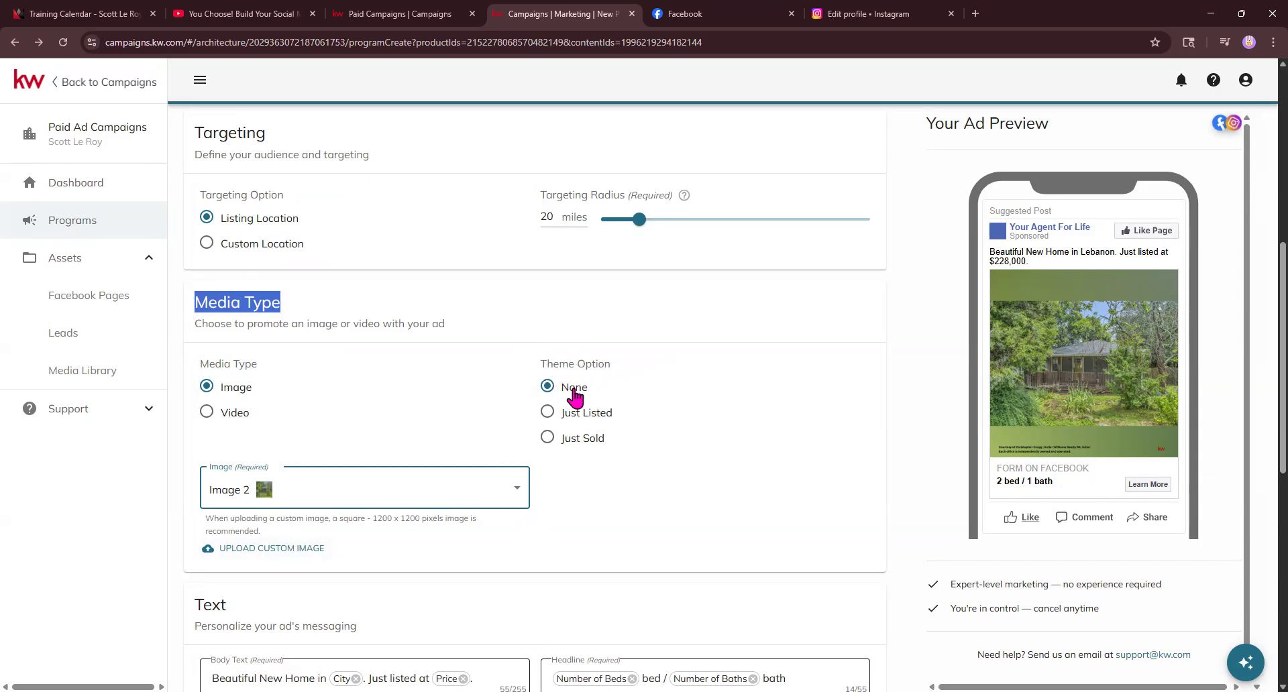
Step: Compare the Just Listed, Just Sold and None themes in the ad preview and apply Just Sold
{"action": "left_click", "coordinate": [547, 414]}
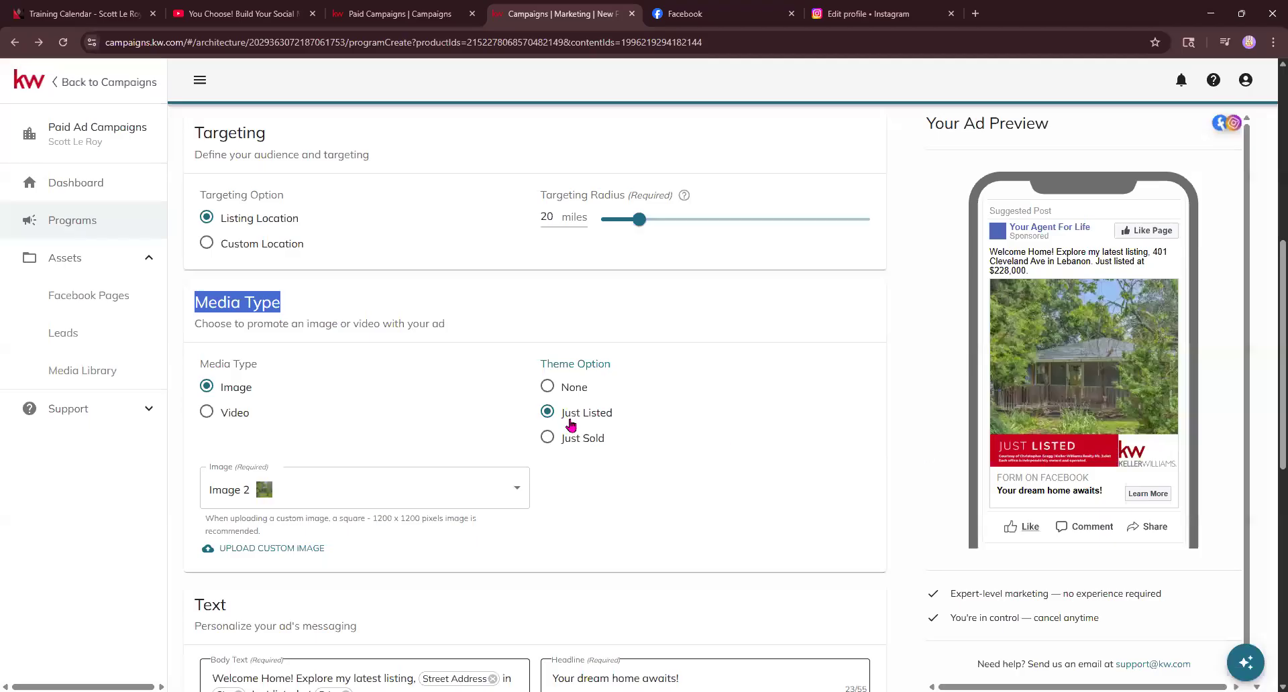
{"action": "left_click", "coordinate": [546, 439]}
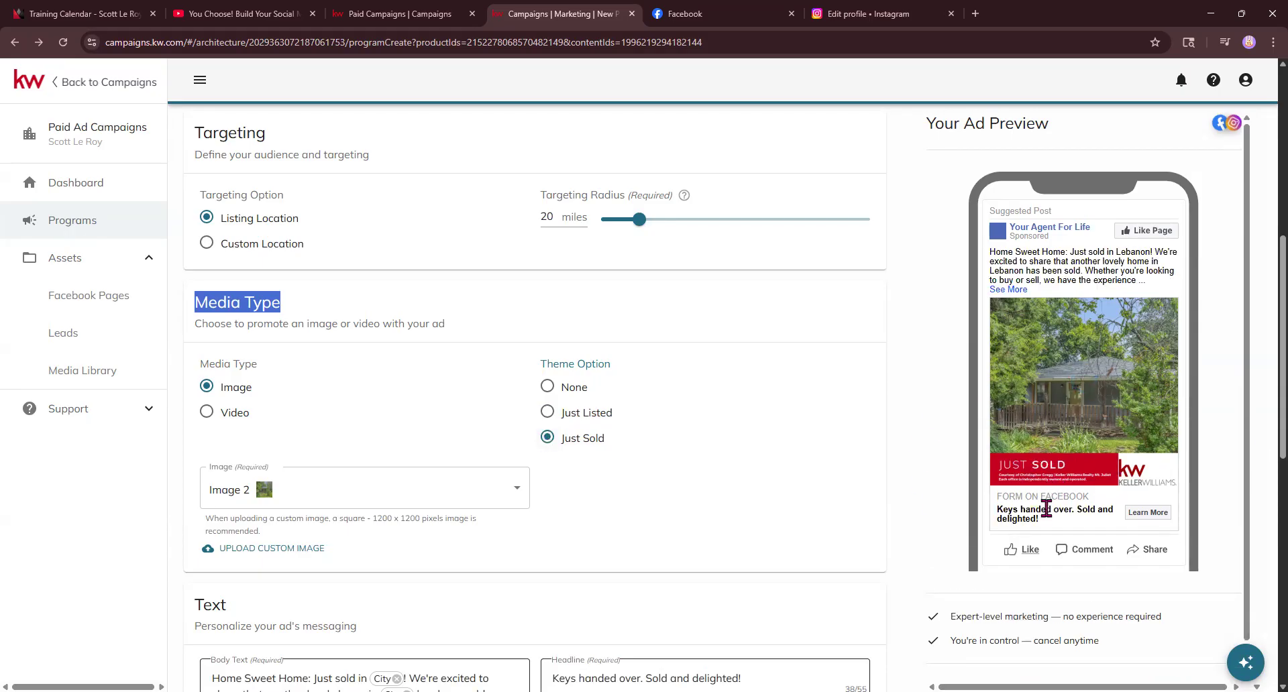
{"action": "left_click", "coordinate": [548, 387]}
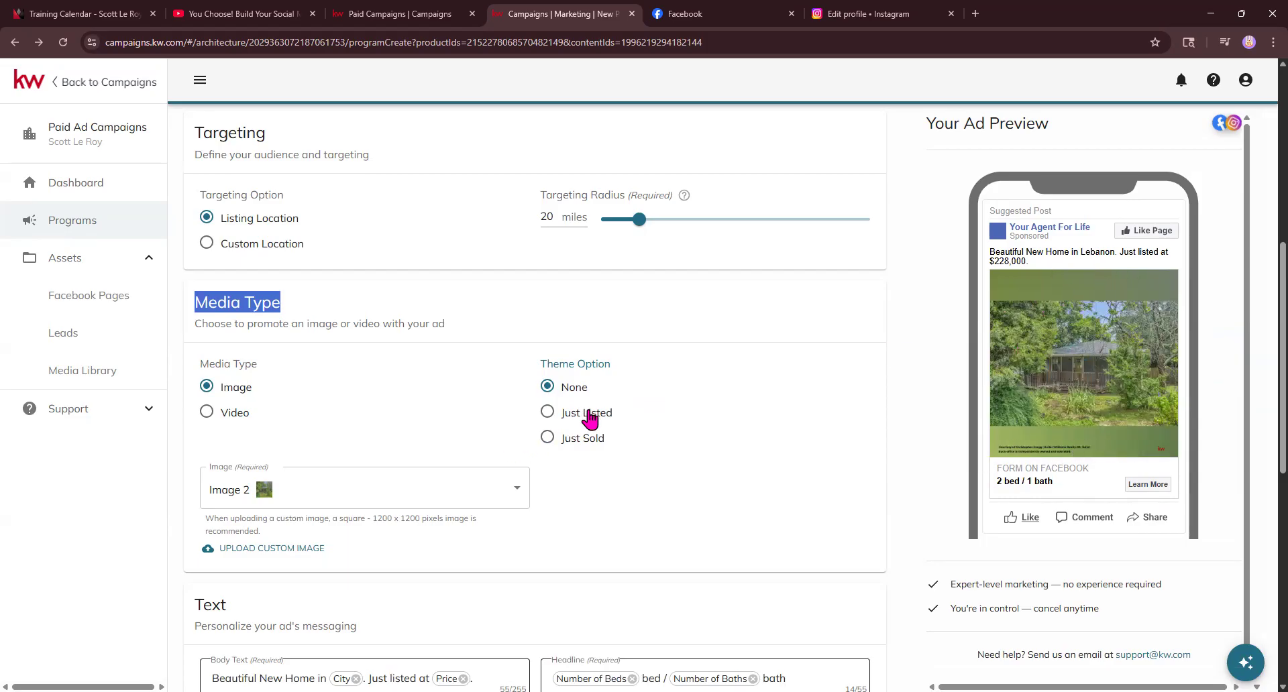
{"action": "left_click", "coordinate": [547, 438]}
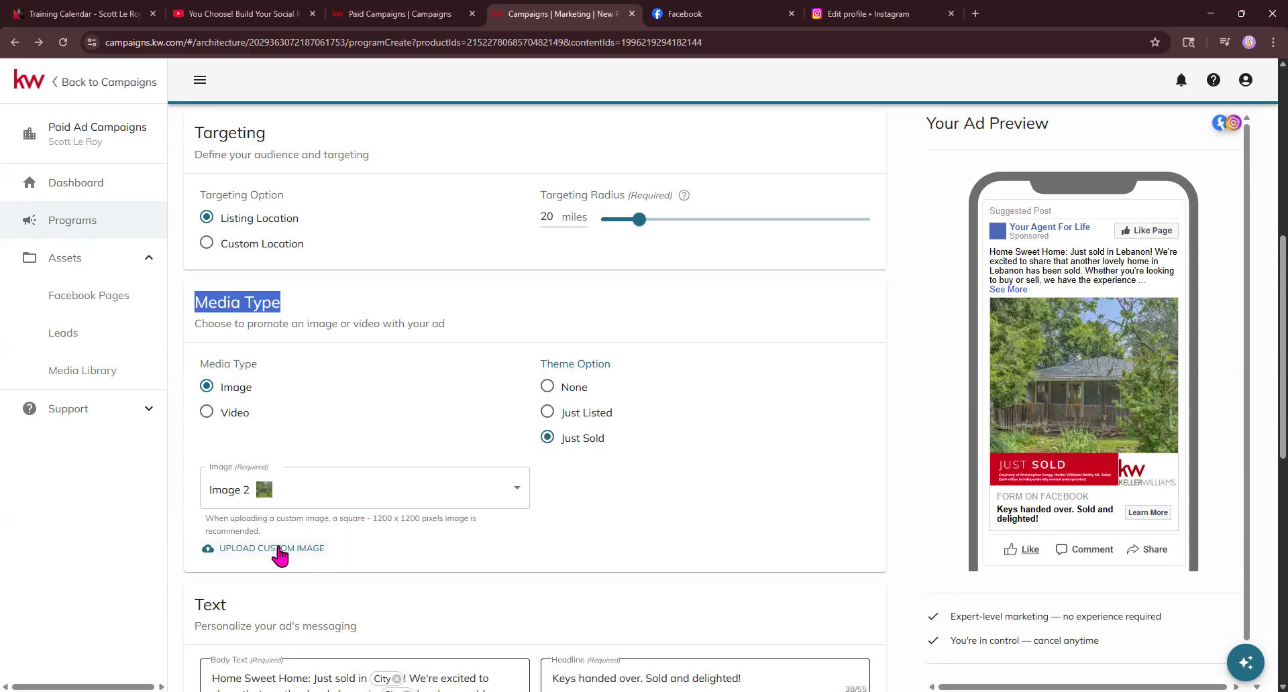
Step: Review the ad's Text section and the Listings content chips available for the body text
{"action": "scroll", "coordinate": [281, 557], "scroll_direction": "down", "scroll_amount": 1}
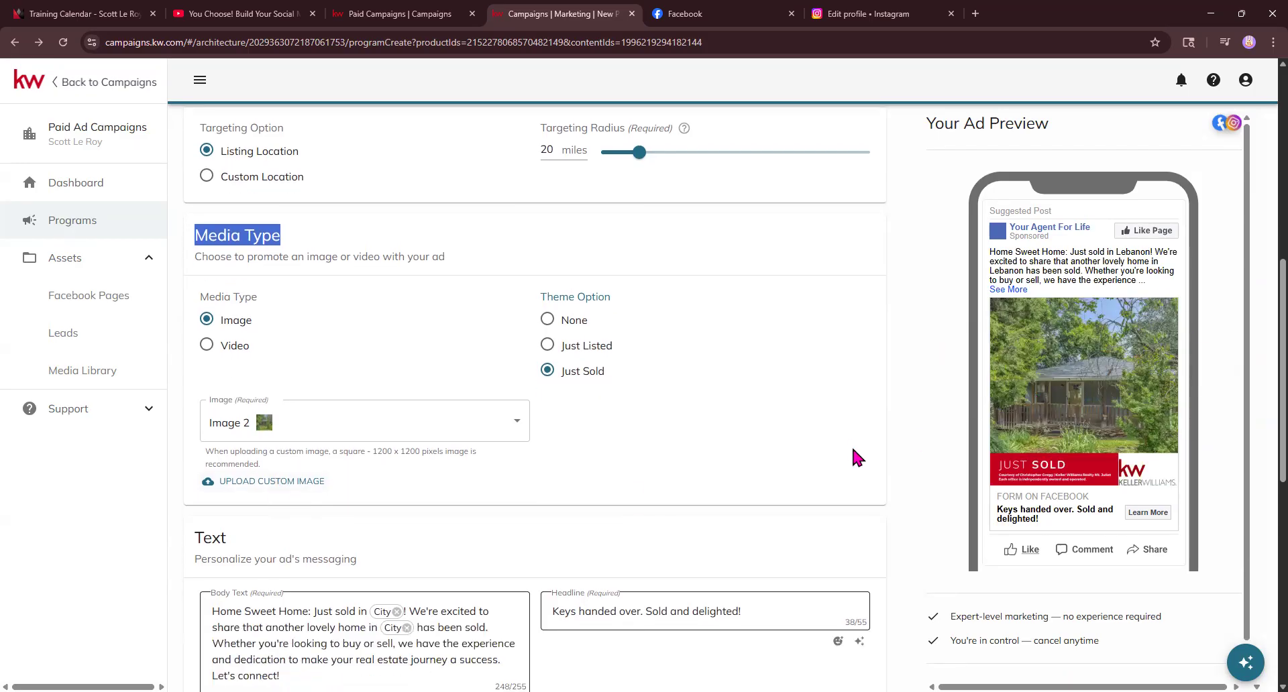
{"action": "scroll", "coordinate": [313, 476], "scroll_direction": "down", "scroll_amount": 4}
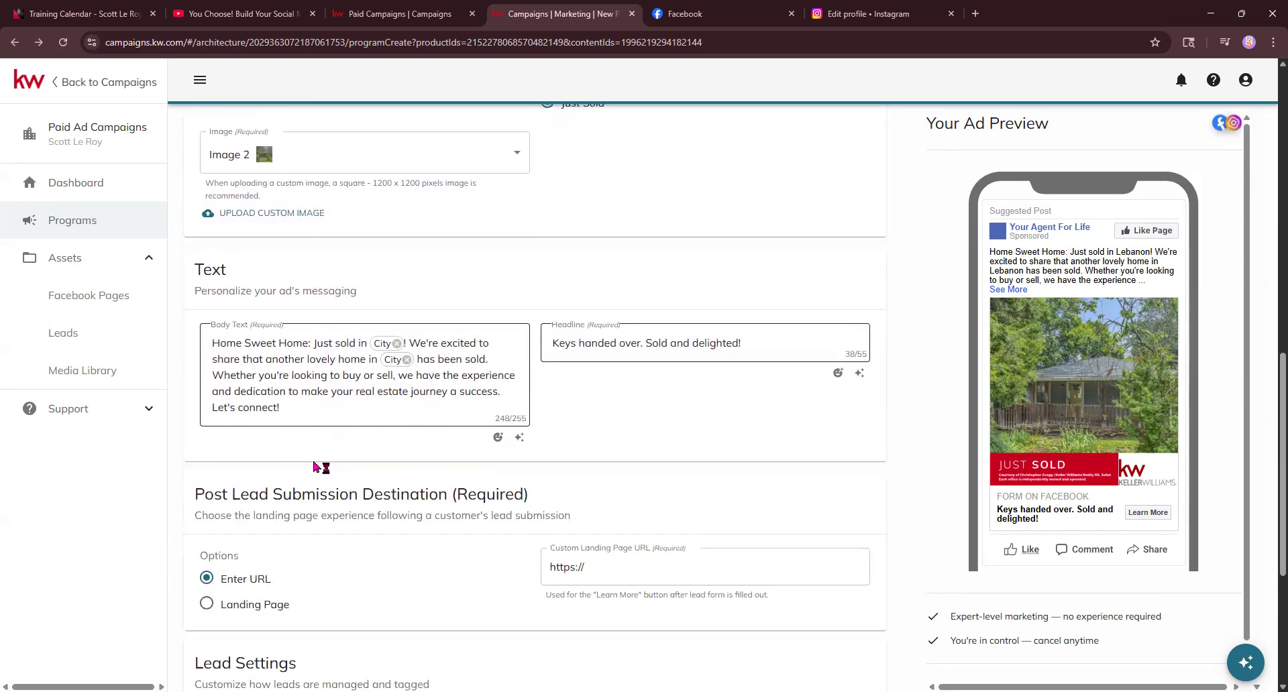
{"action": "left_click_drag", "start_coordinate": [198, 270], "coordinate": [255, 272]}
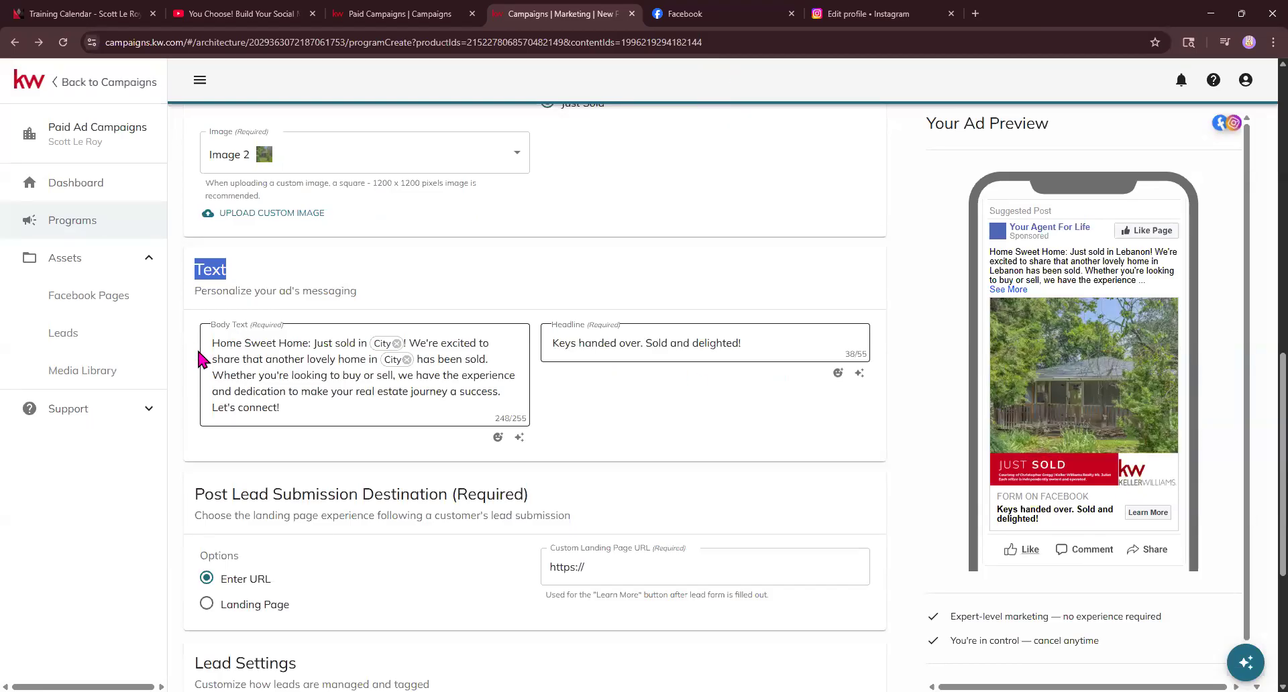
{"action": "left_click", "coordinate": [378, 344]}
{"action": "left_click", "coordinate": [380, 344]}
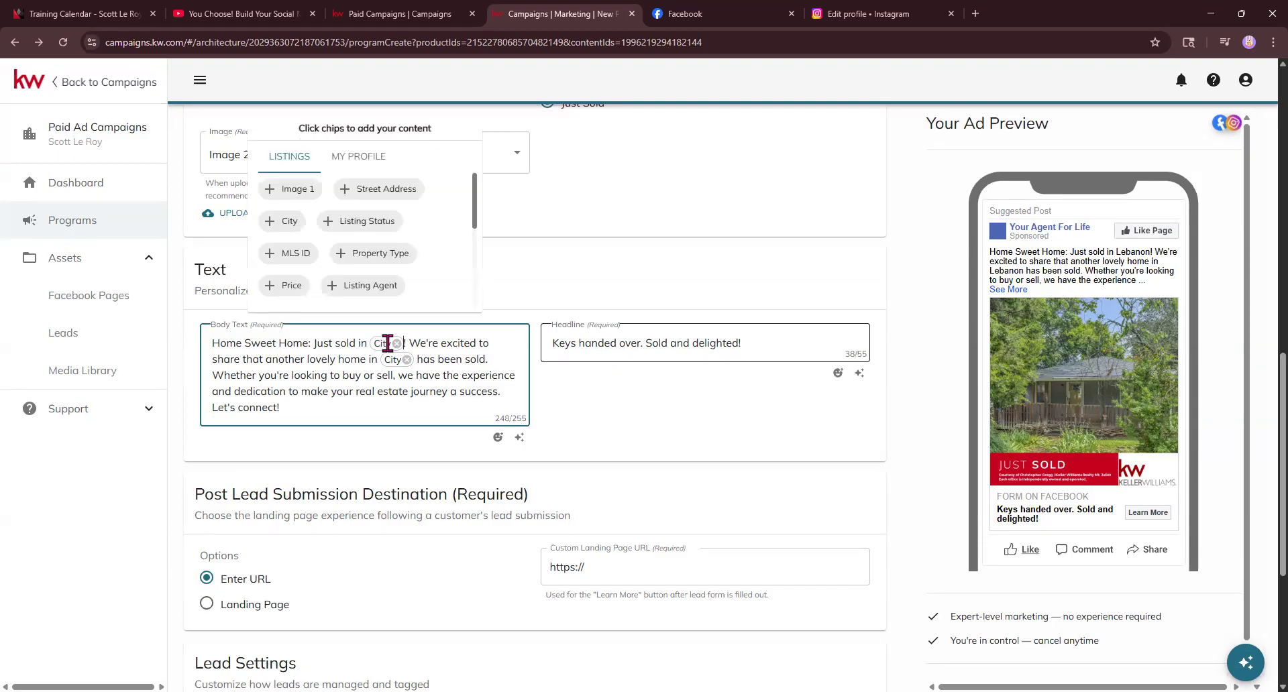
{"action": "scroll", "coordinate": [371, 233], "scroll_direction": "down", "scroll_amount": 1}
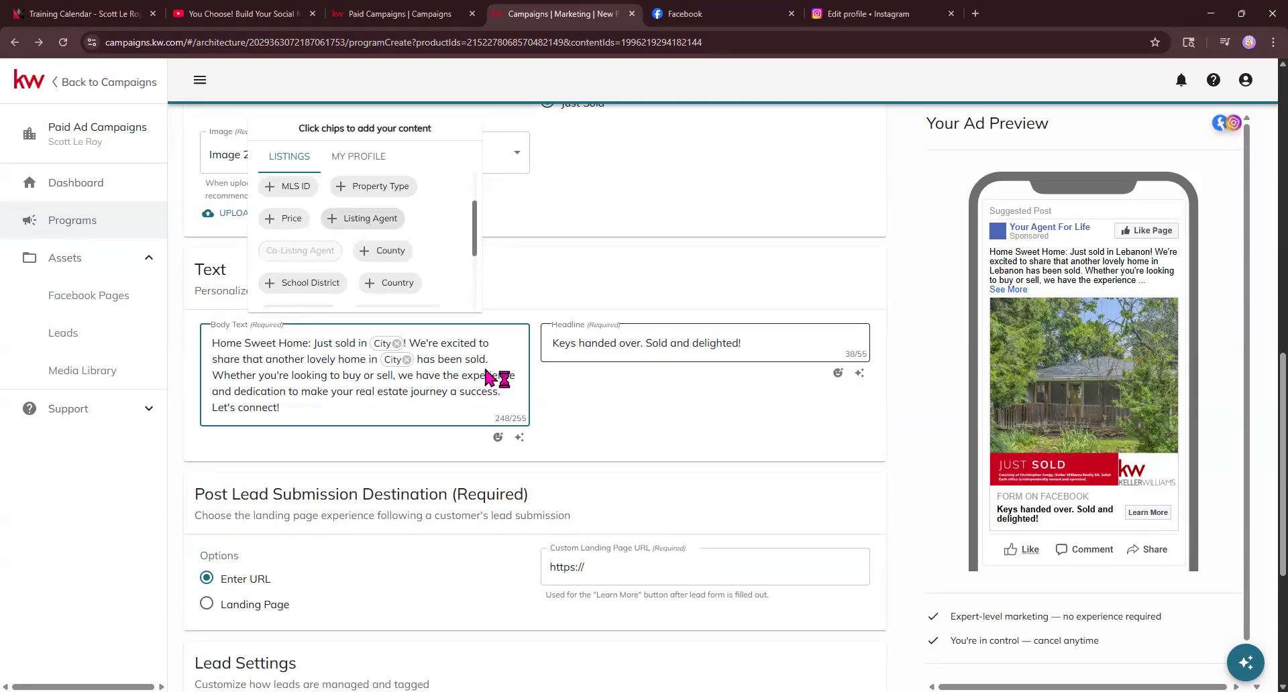
Step: Review the remaining Listings chips and the My Profile chips available for the ad's body text
{"action": "scroll", "coordinate": [397, 284], "scroll_direction": "down", "scroll_amount": 1}
{"action": "scroll", "coordinate": [398, 284], "scroll_direction": "down", "scroll_amount": 1}
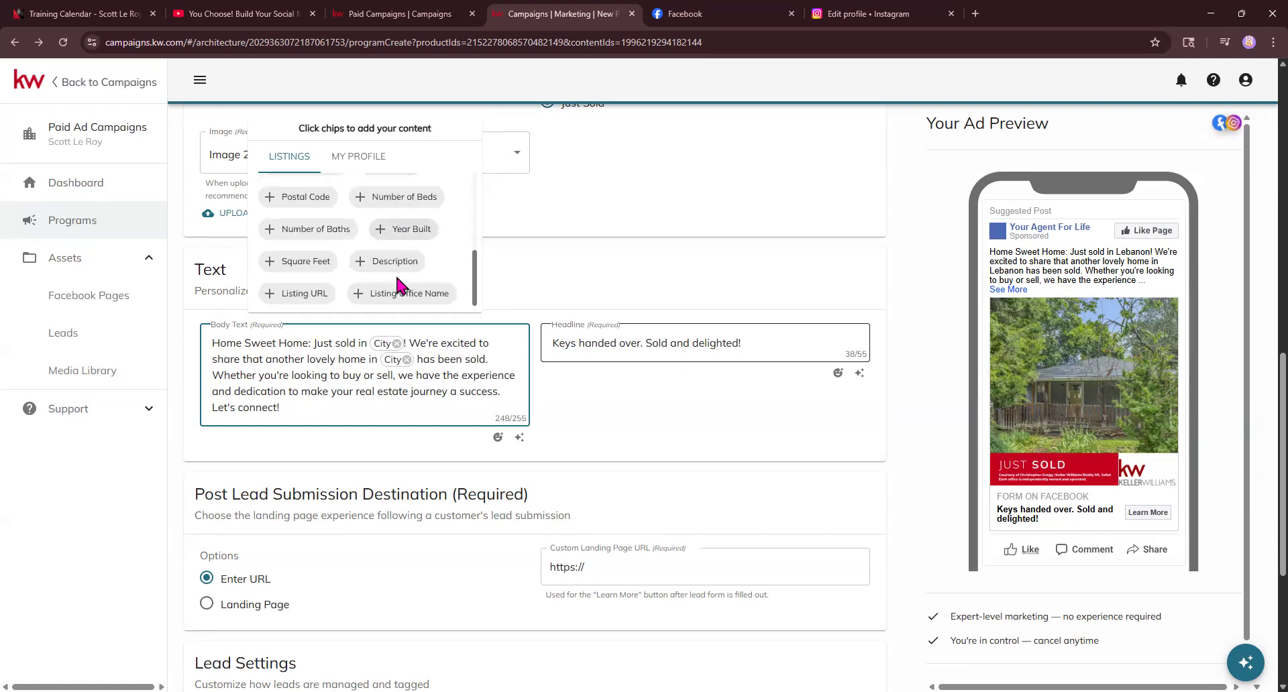
{"action": "scroll", "coordinate": [402, 289], "scroll_direction": "down", "scroll_amount": 1}
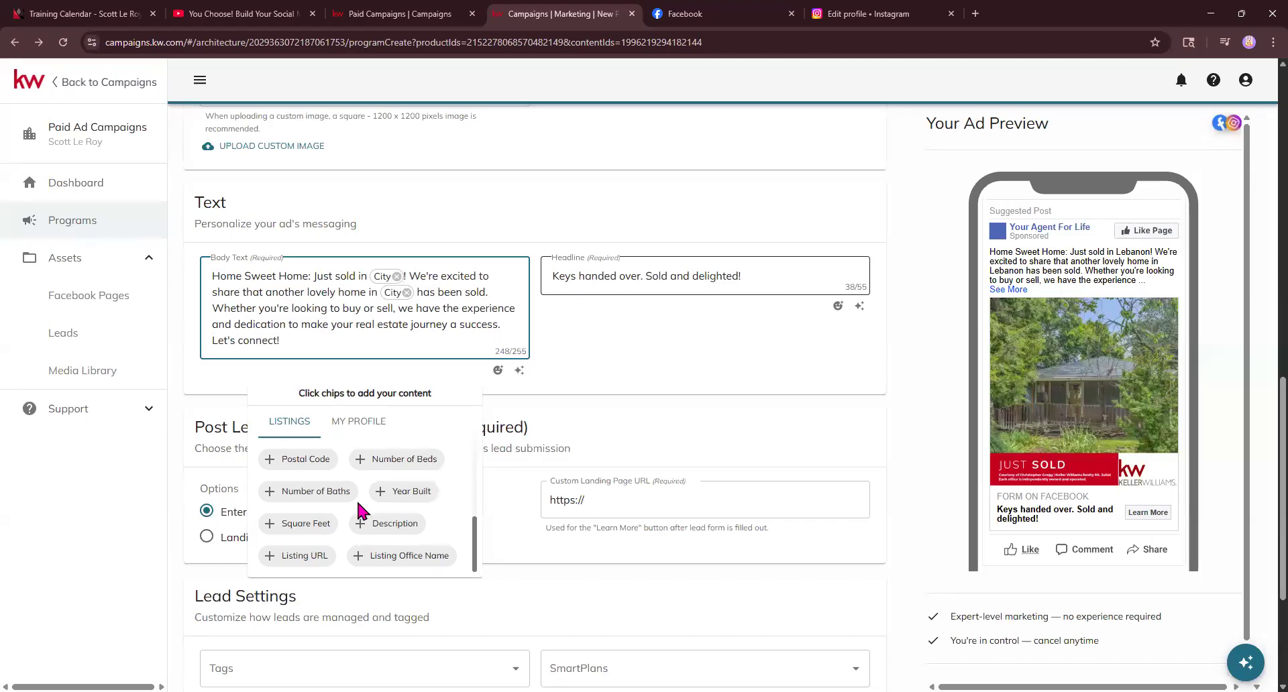
{"action": "scroll", "coordinate": [359, 512], "scroll_direction": "down", "scroll_amount": 1}
{"action": "scroll", "coordinate": [357, 441], "scroll_direction": "up", "scroll_amount": 3}
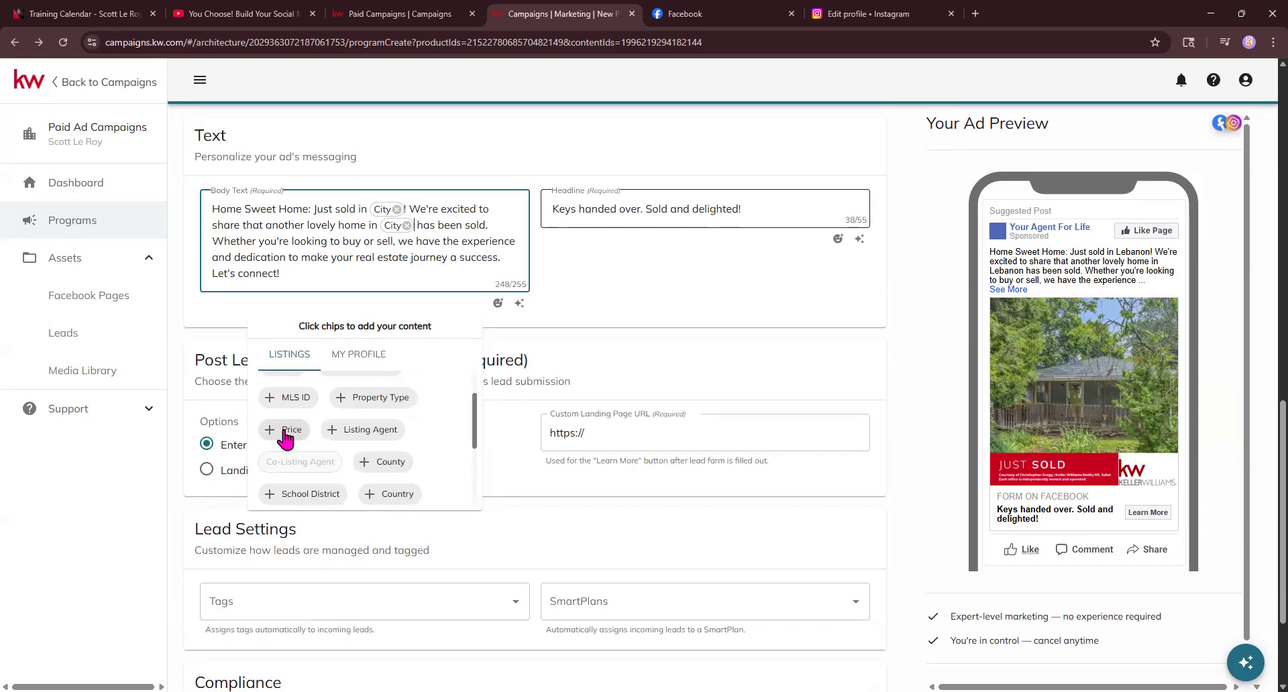
{"action": "scroll", "coordinate": [355, 430], "scroll_direction": "down", "scroll_amount": 5}
{"action": "left_click", "coordinate": [366, 354]}
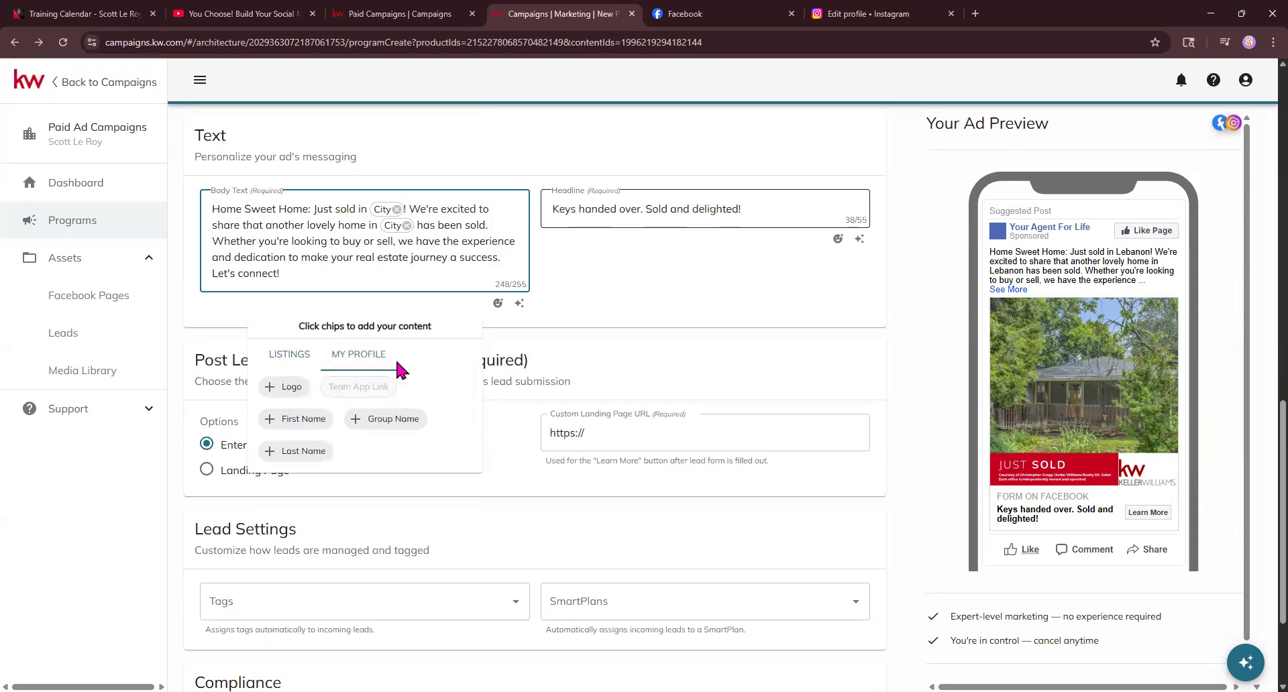
{"action": "scroll", "coordinate": [400, 406], "scroll_direction": "down", "scroll_amount": 1}
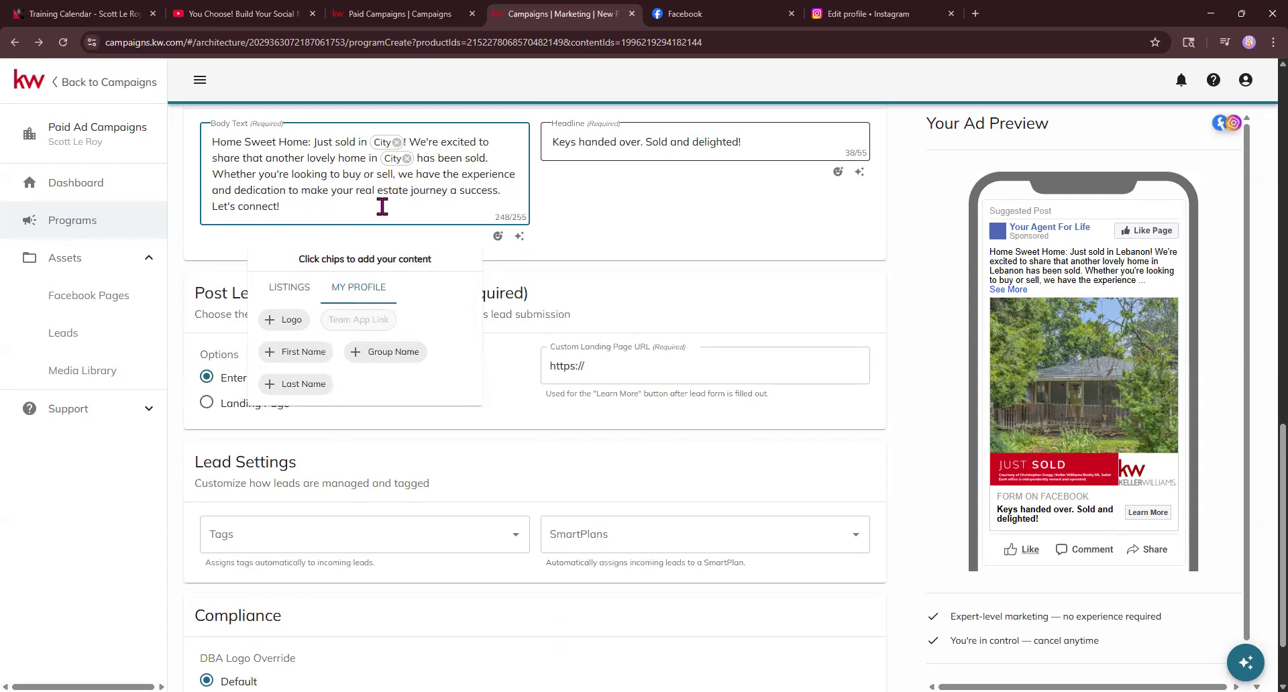
Step: Search the emojis for "house" and add the house with garden emoji after "Let's connect!" in the body text
{"action": "left_click", "coordinate": [499, 239]}
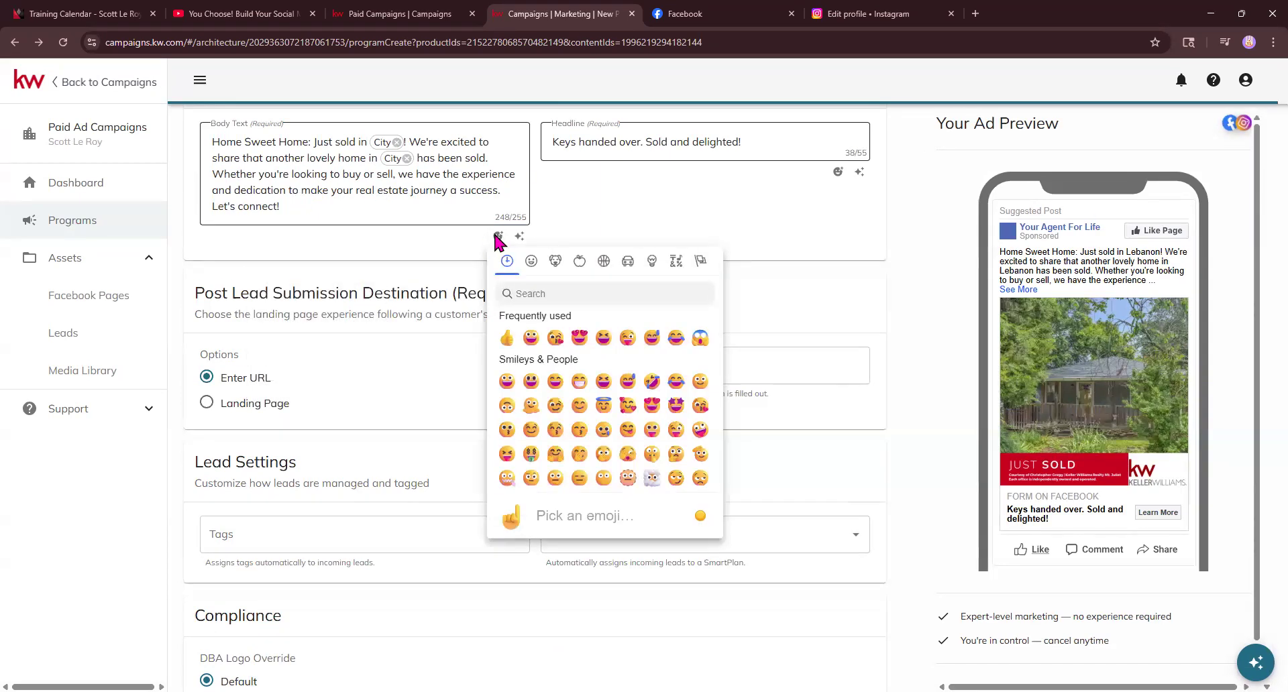
{"action": "left_click", "coordinate": [327, 214]}
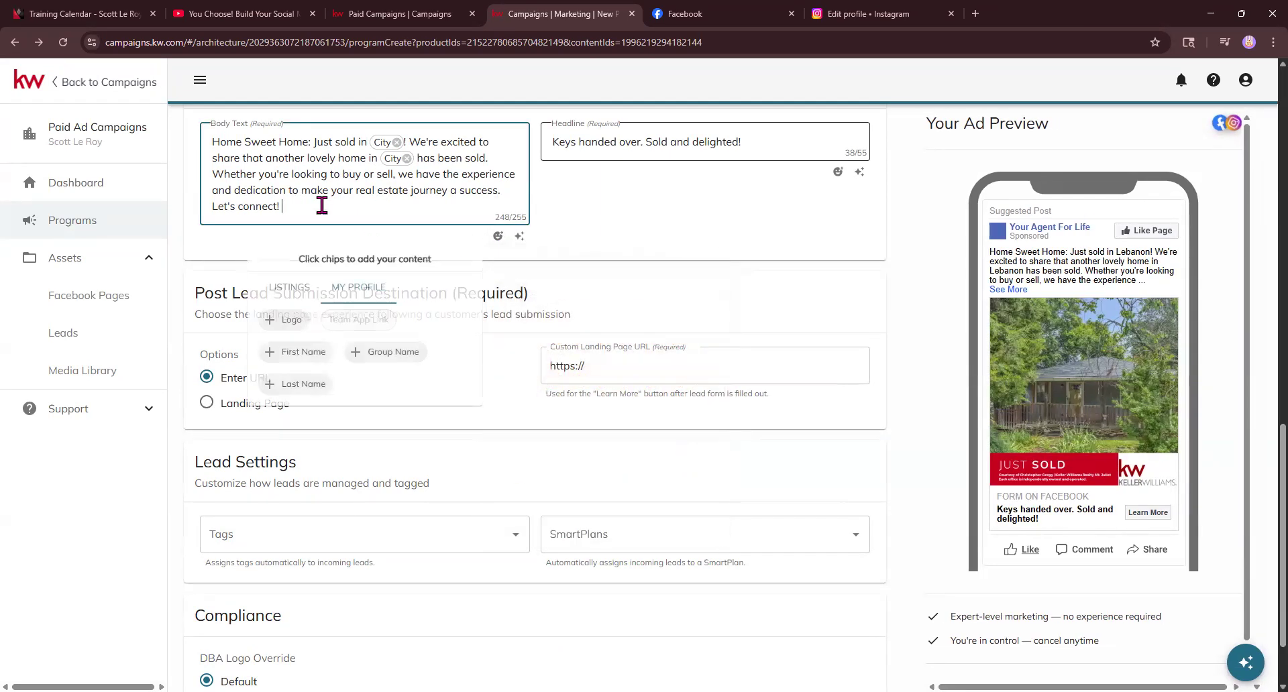
{"action": "left_click", "coordinate": [498, 235]}
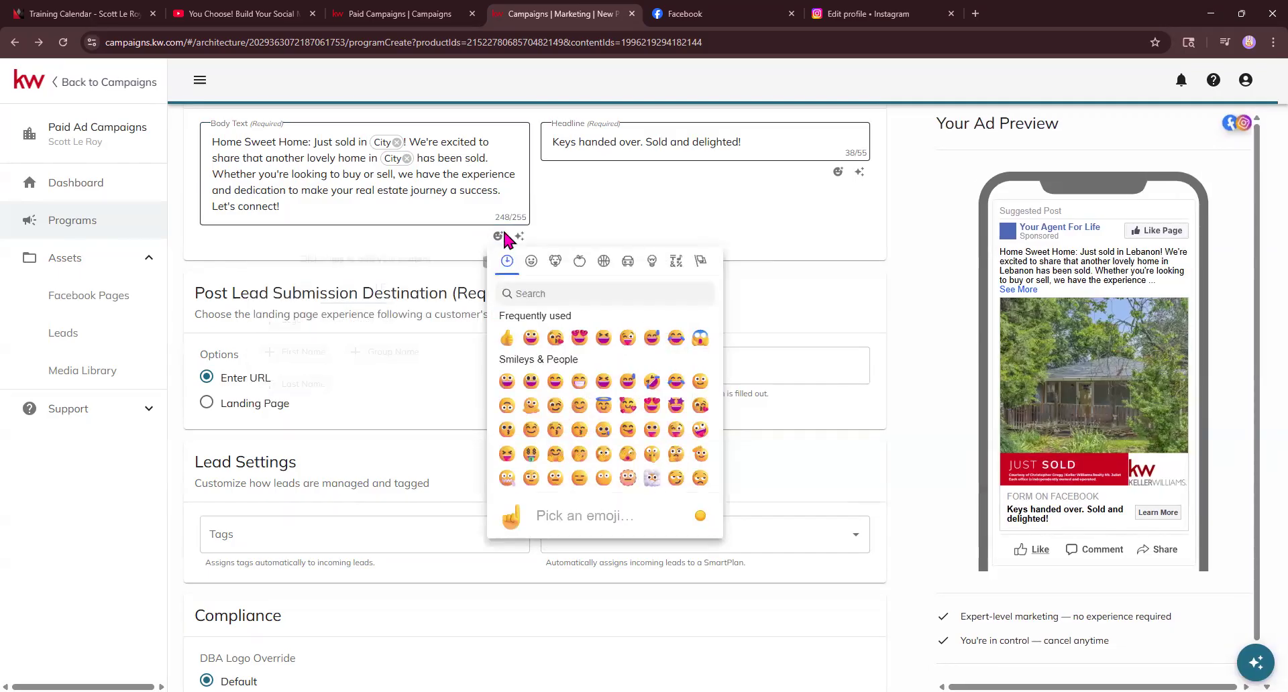
{"action": "left_click", "coordinate": [628, 261]}
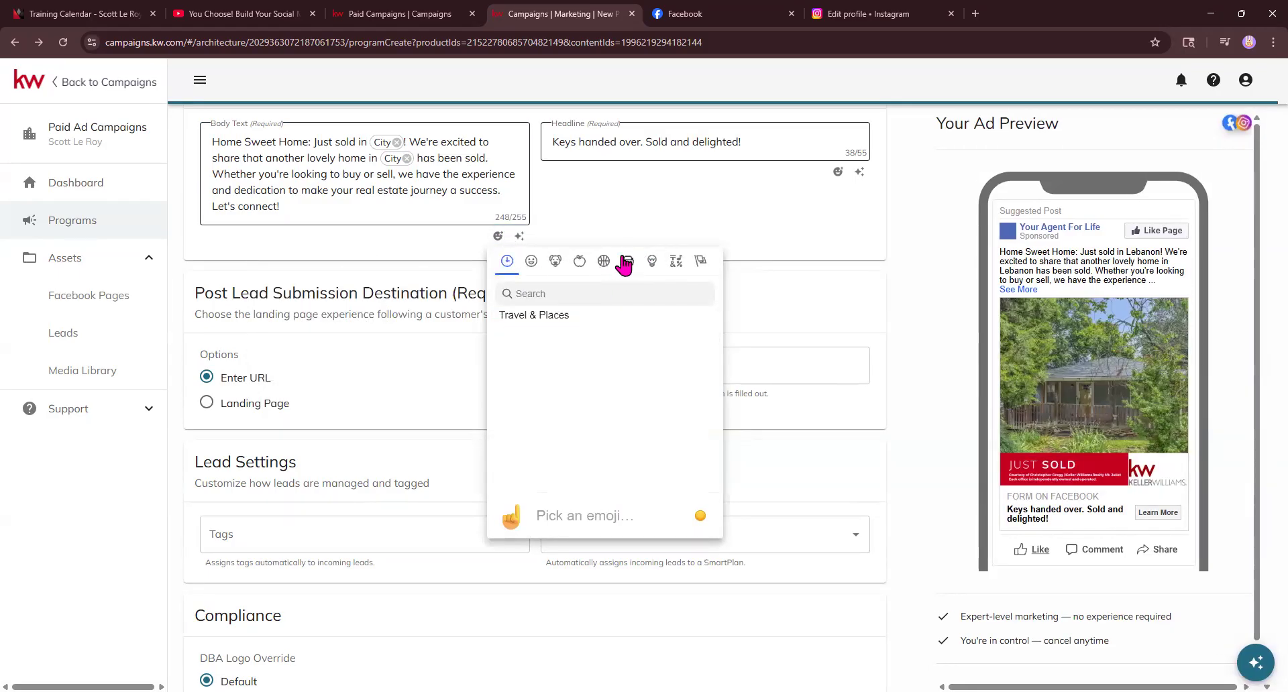
{"action": "left_click", "coordinate": [584, 293]}
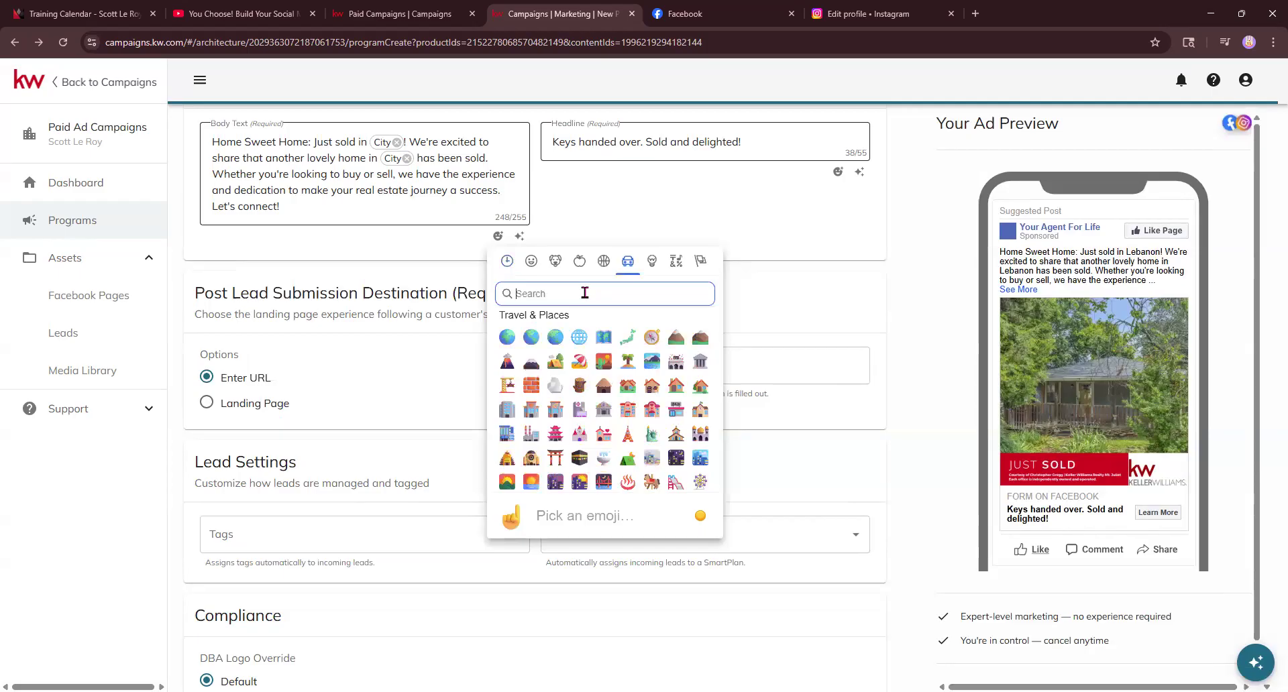
{"action": "type", "text": "house"}
{"action": "left_click", "coordinate": [557, 341]}
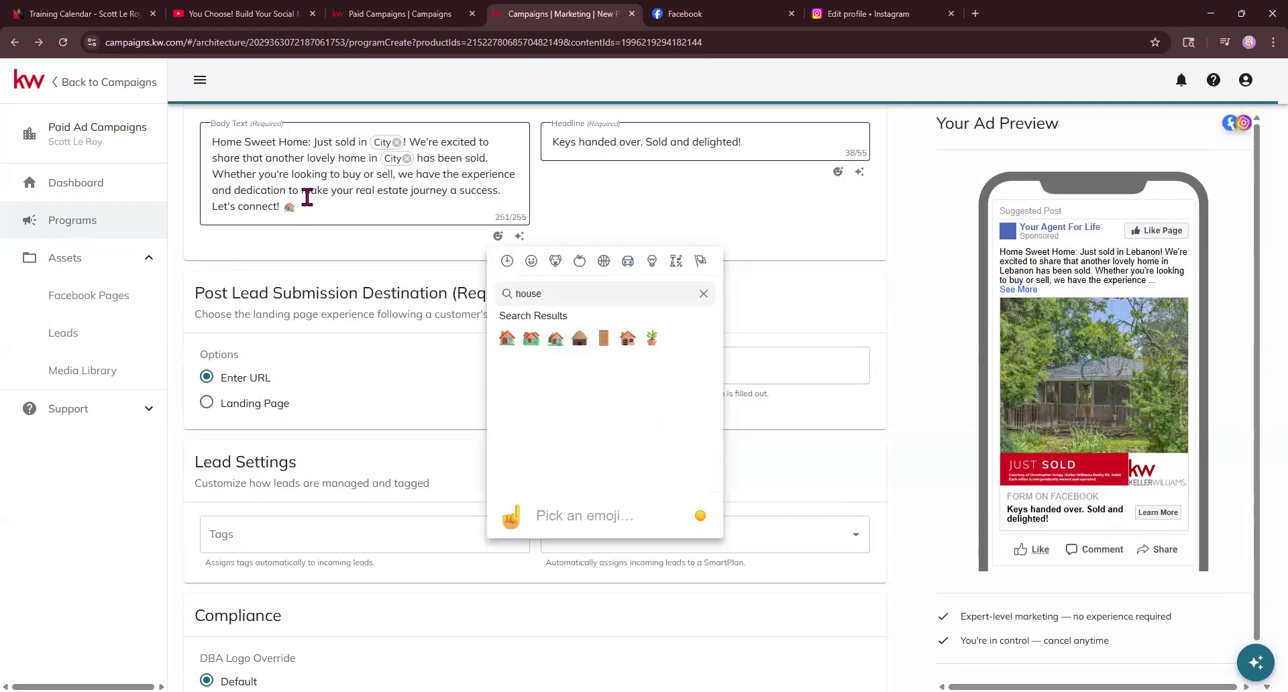
{"action": "left_click", "coordinate": [376, 203]}
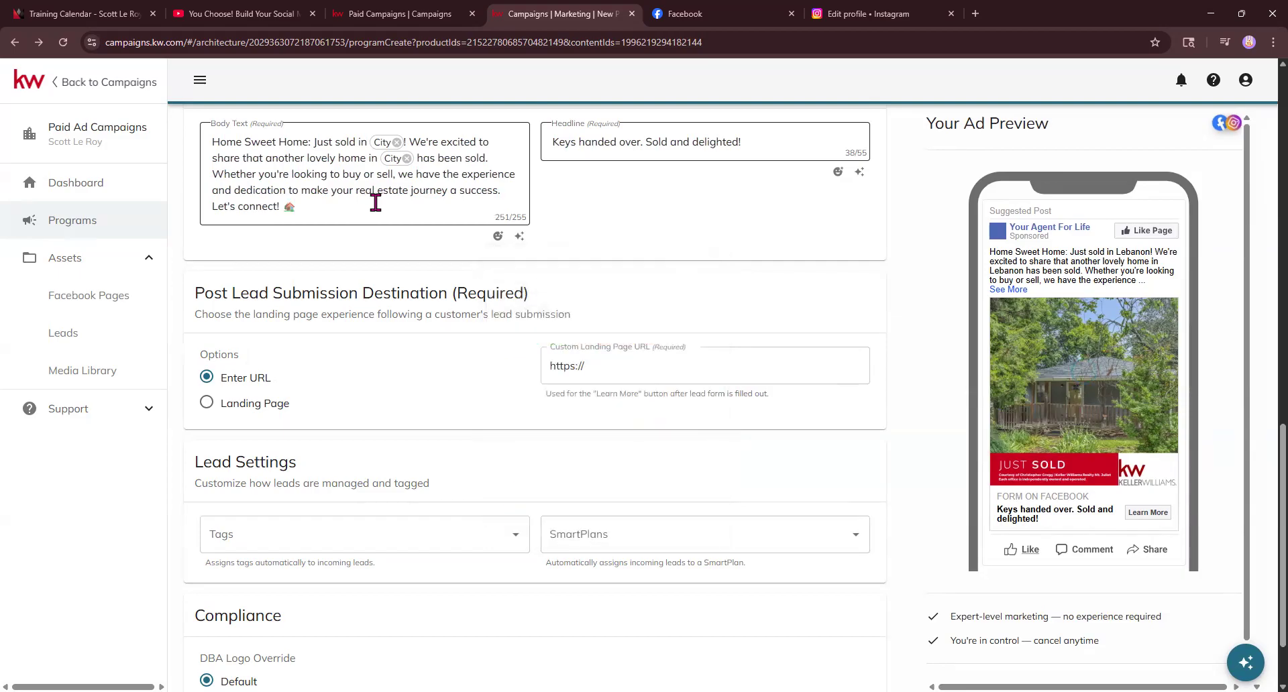
Step: Examine the Evolve AI Copywriter options for the ad text, close the assistant, and check the headline in the ad preview
{"action": "left_click", "coordinate": [521, 237]}
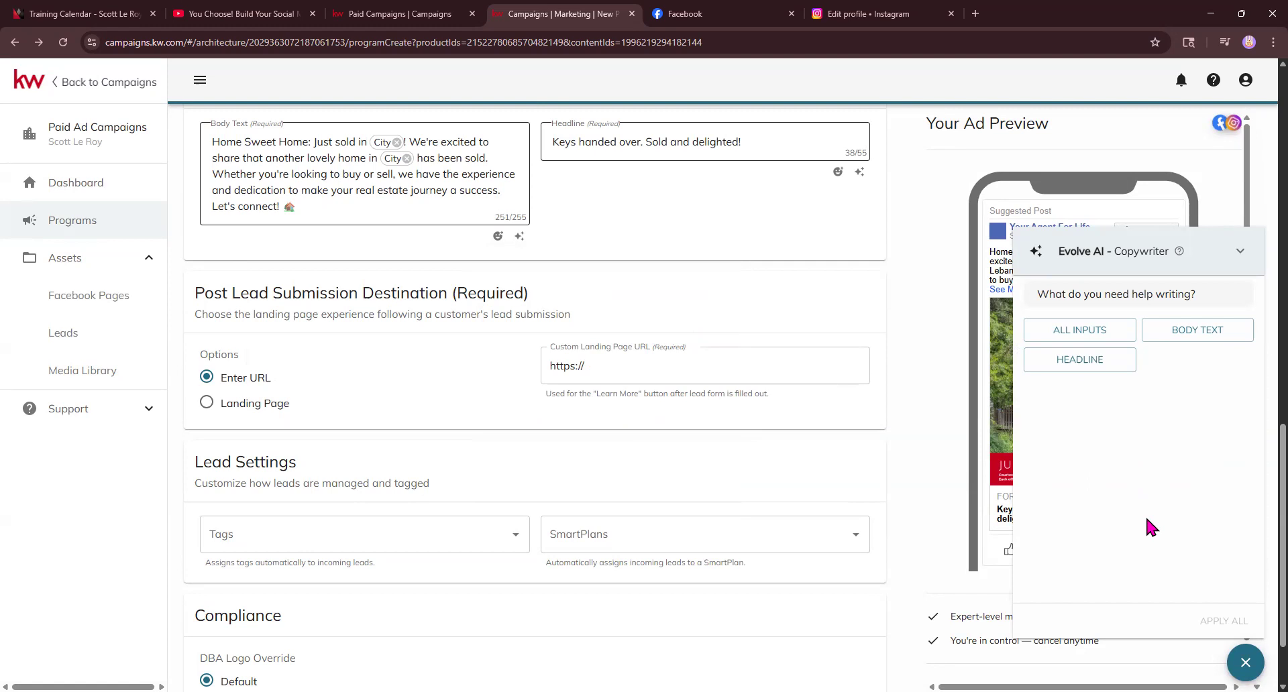
{"action": "left_click", "coordinate": [1239, 252]}
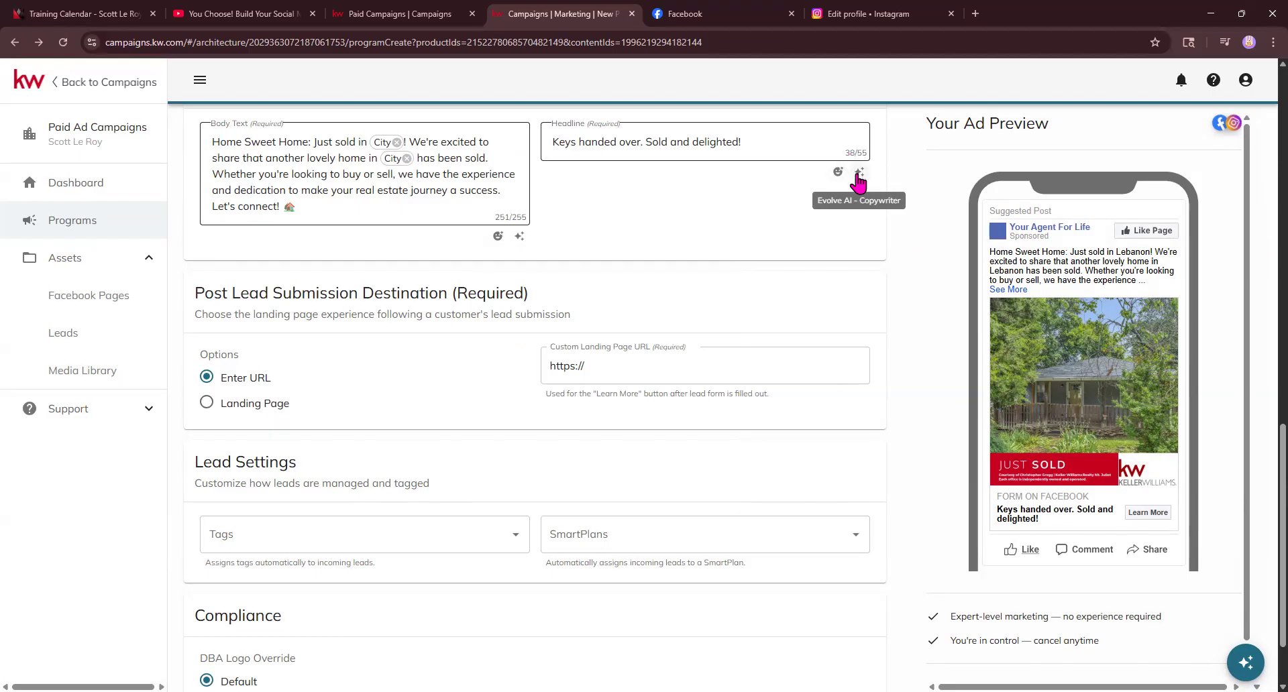
{"action": "scroll", "coordinate": [624, 224], "scroll_direction": "down", "scroll_amount": 1}
{"action": "scroll", "coordinate": [577, 214], "scroll_direction": "up", "scroll_amount": 2}
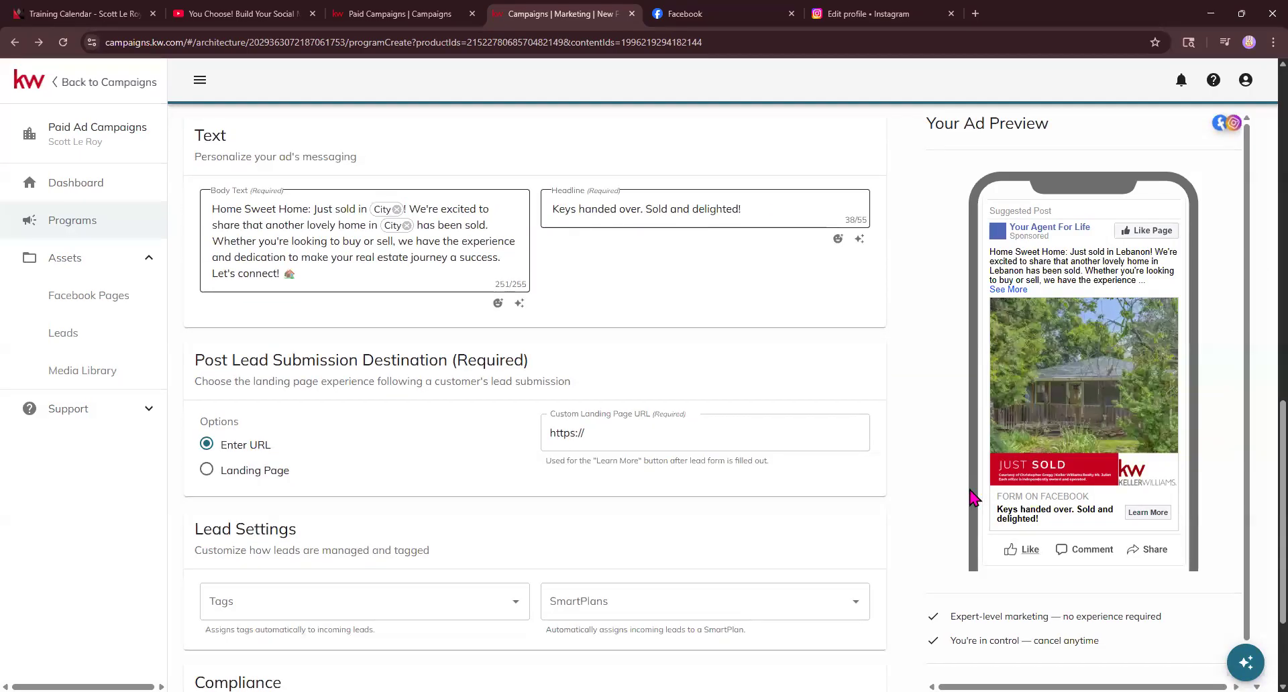
{"action": "left_click_drag", "start_coordinate": [1001, 509], "coordinate": [1109, 519]}
{"action": "left_click", "coordinate": [862, 356]}
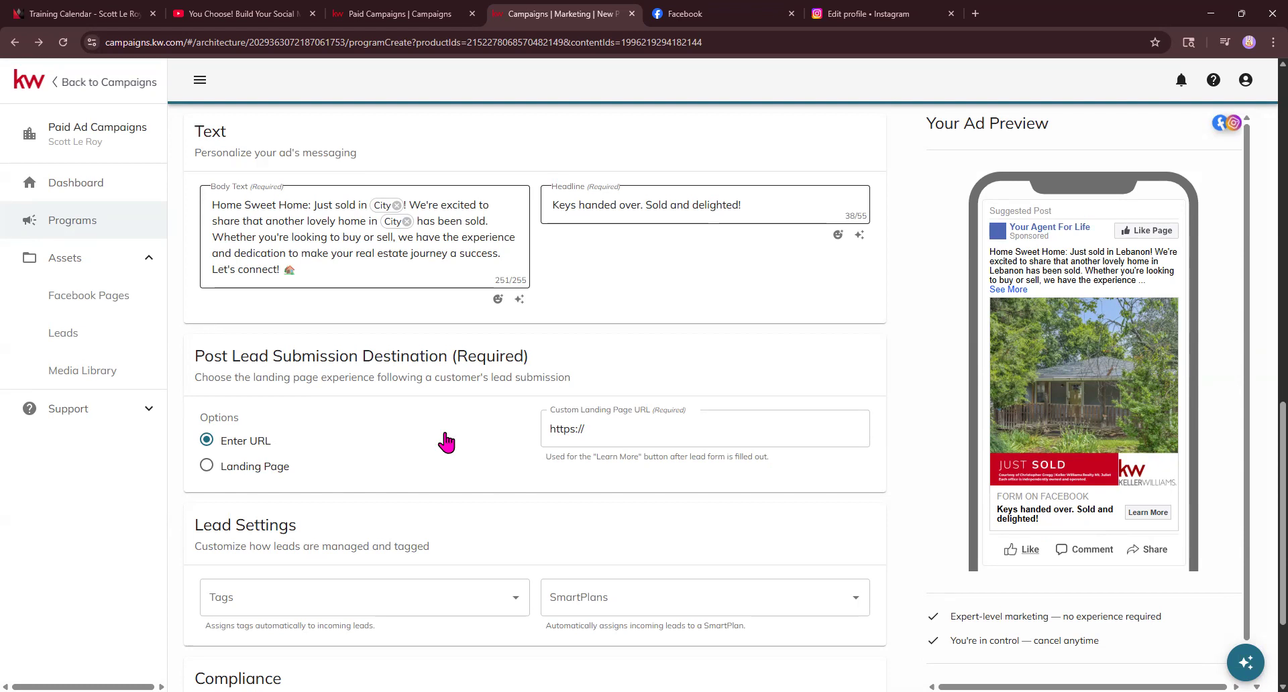
{"action": "scroll", "coordinate": [440, 436], "scroll_direction": "down", "scroll_amount": 1}
{"action": "left_click_drag", "start_coordinate": [195, 293], "coordinate": [559, 304]}
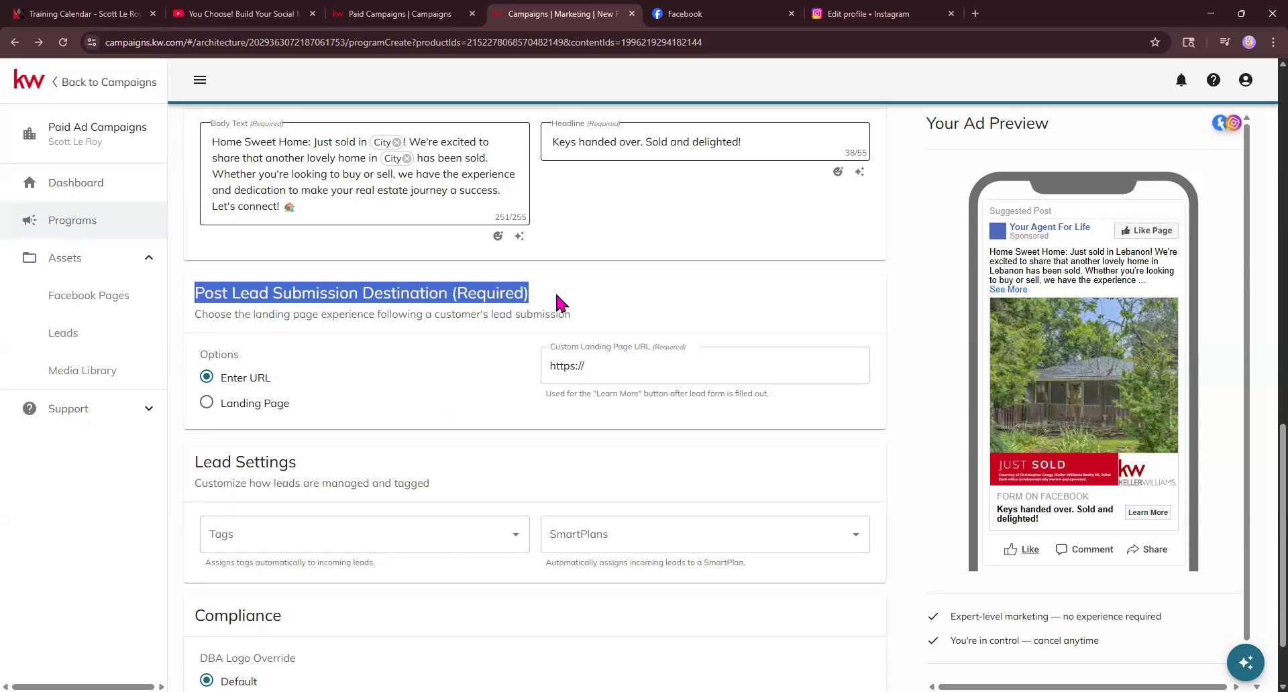
{"action": "left_click", "coordinate": [585, 298]}
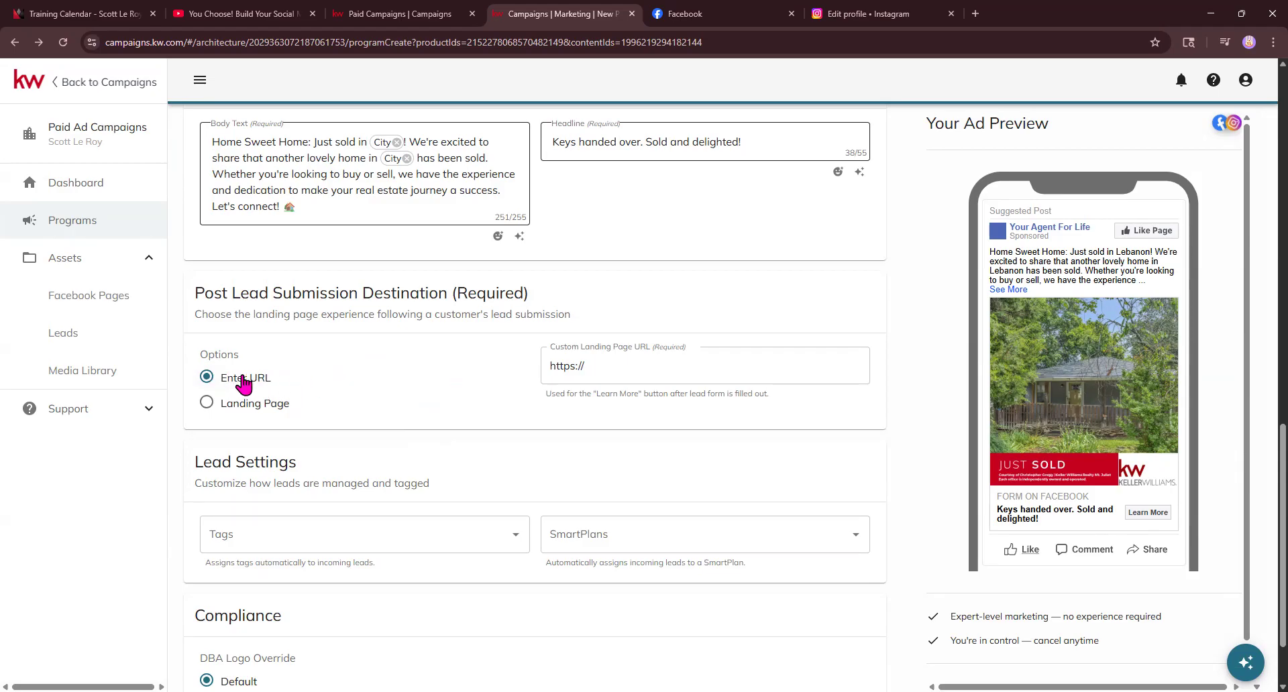
{"action": "left_click", "coordinate": [623, 367]}
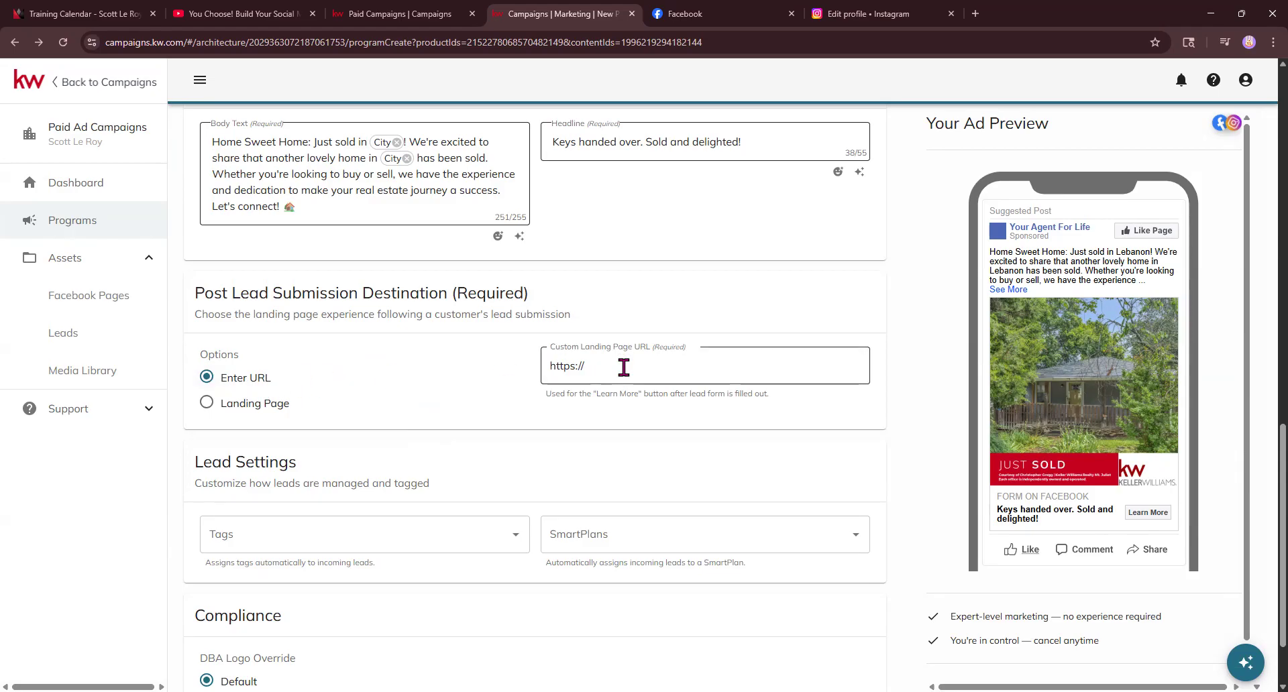
{"action": "left_click", "coordinate": [400, 14]}
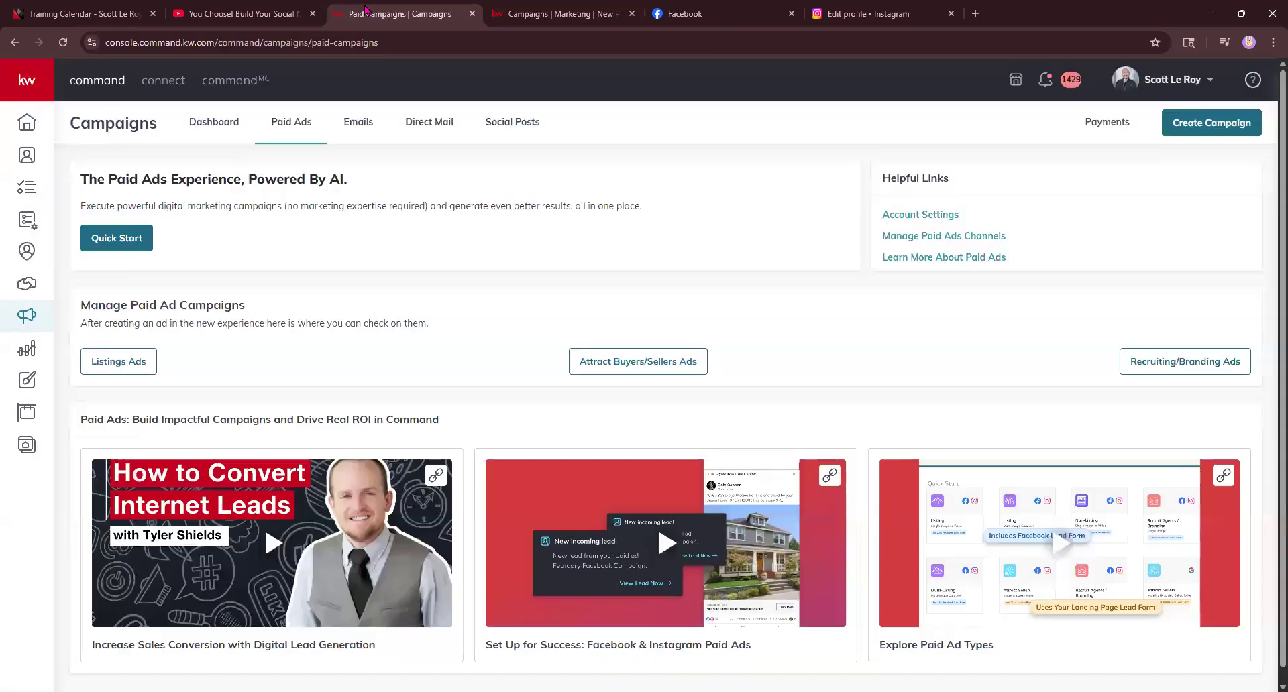
{"action": "left_click", "coordinate": [20, 446]}
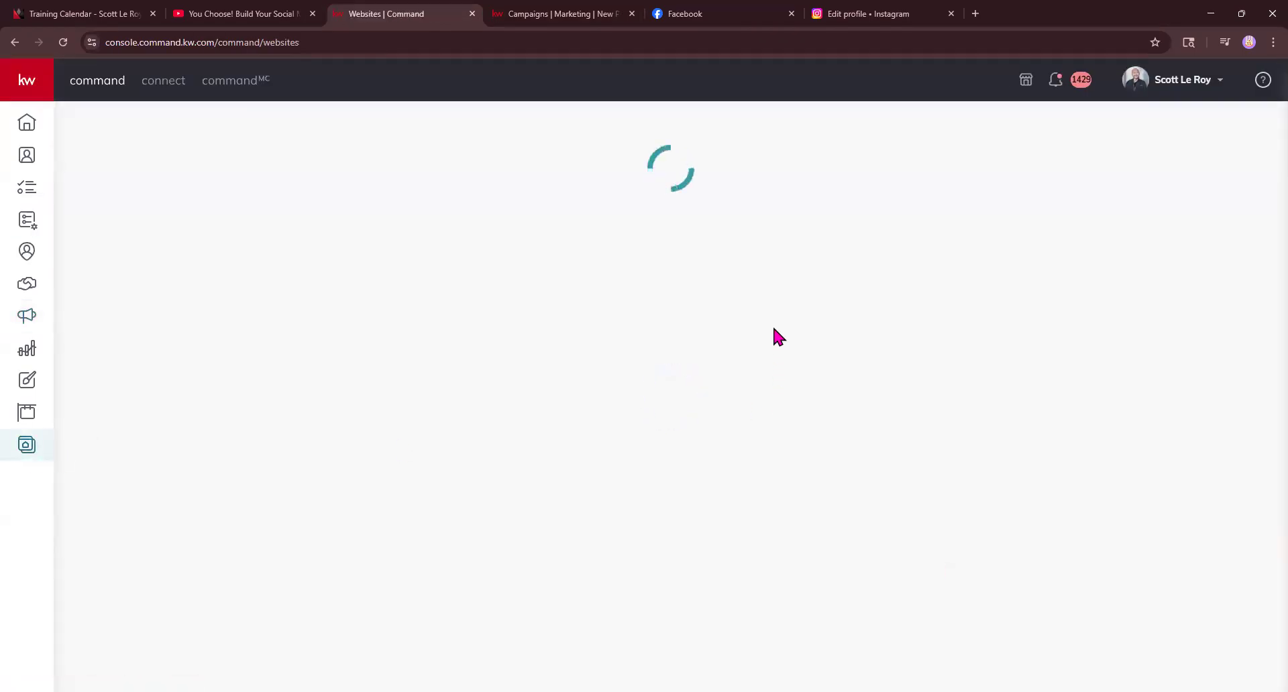
{"action": "left_click_drag", "start_coordinate": [723, 260], "coordinate": [581, 269]}
{"action": "key", "text": "ctrl+c"}
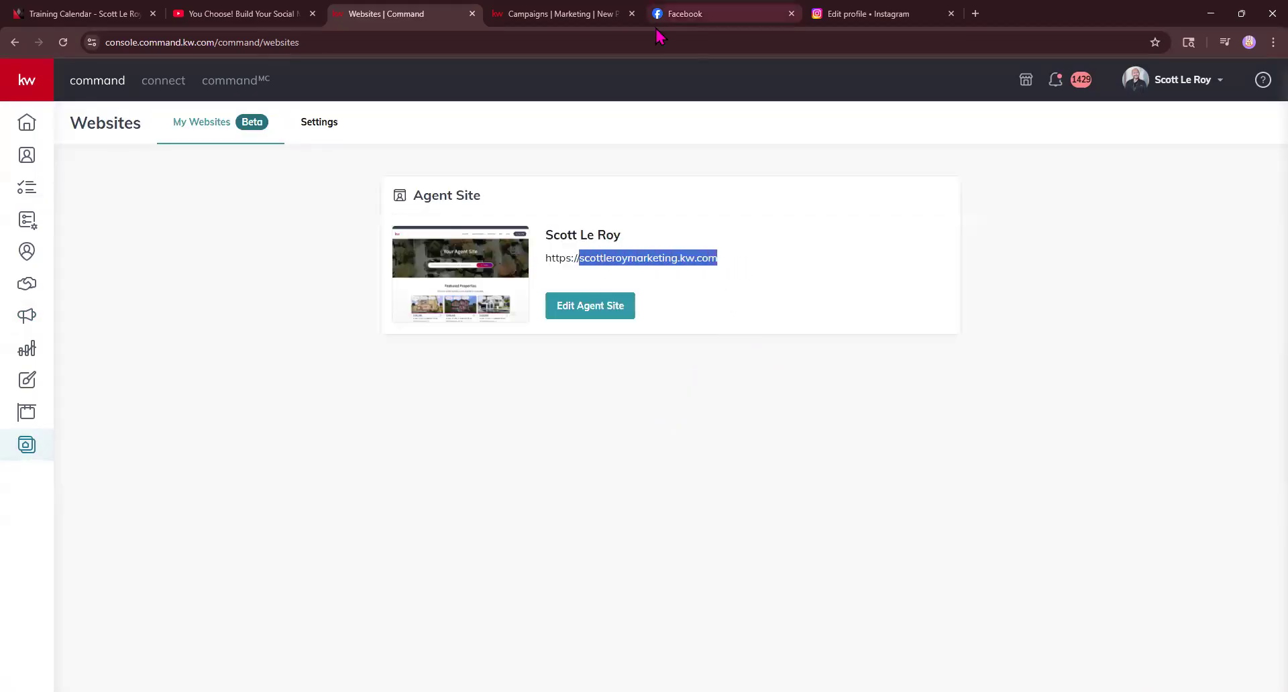
{"action": "left_click", "coordinate": [564, 13]}
{"action": "left_click", "coordinate": [625, 370]}
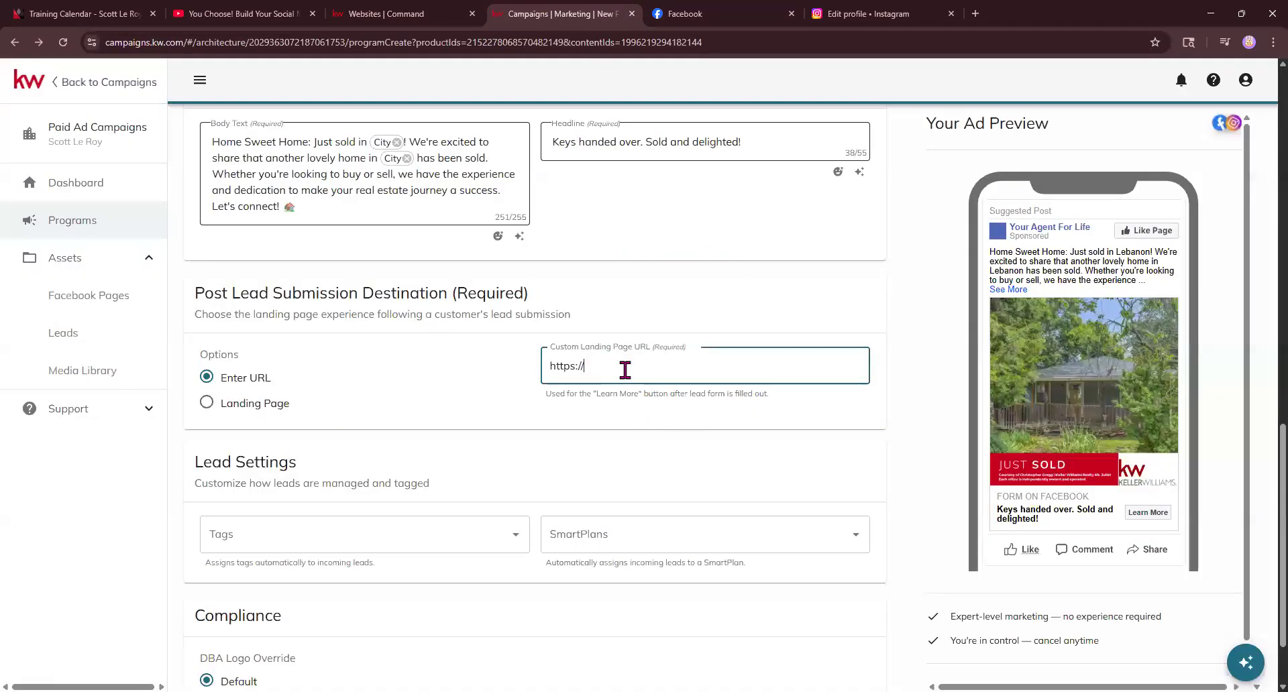
{"action": "key", "text": "ctrl+v"}
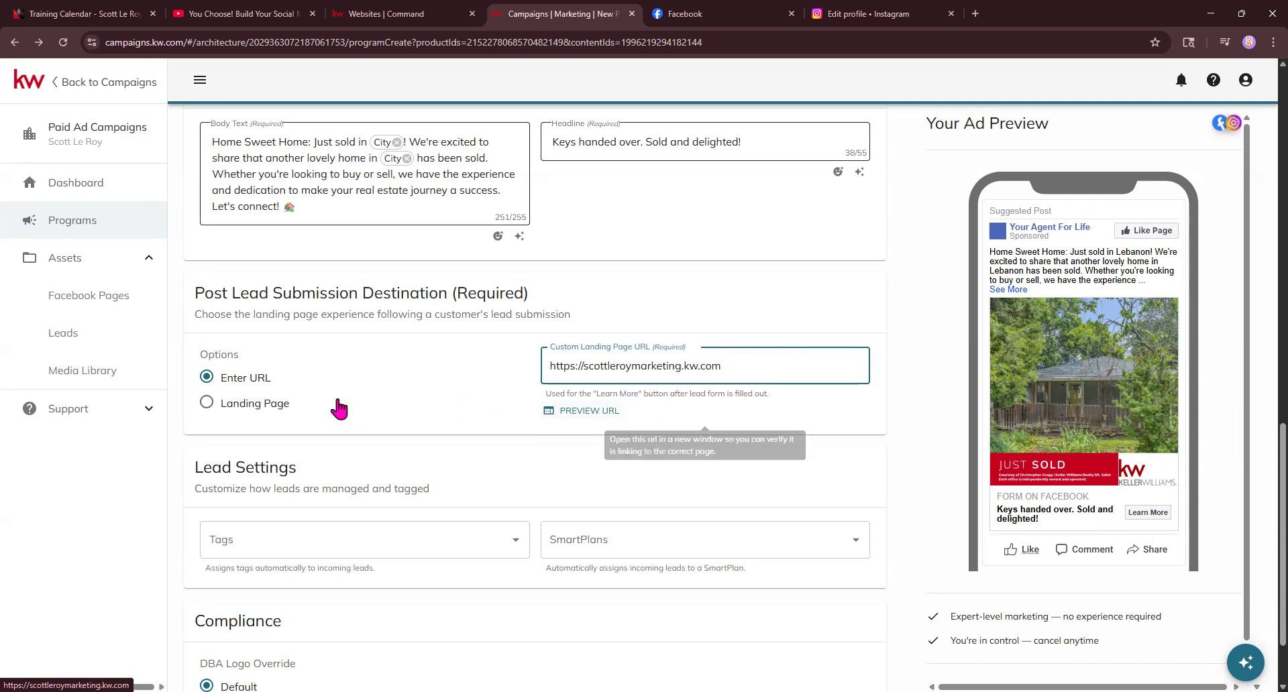
Step: Try the Landing Page destination option, browse its available landing pages, and return the destination to Enter URL
{"action": "left_click", "coordinate": [232, 402]}
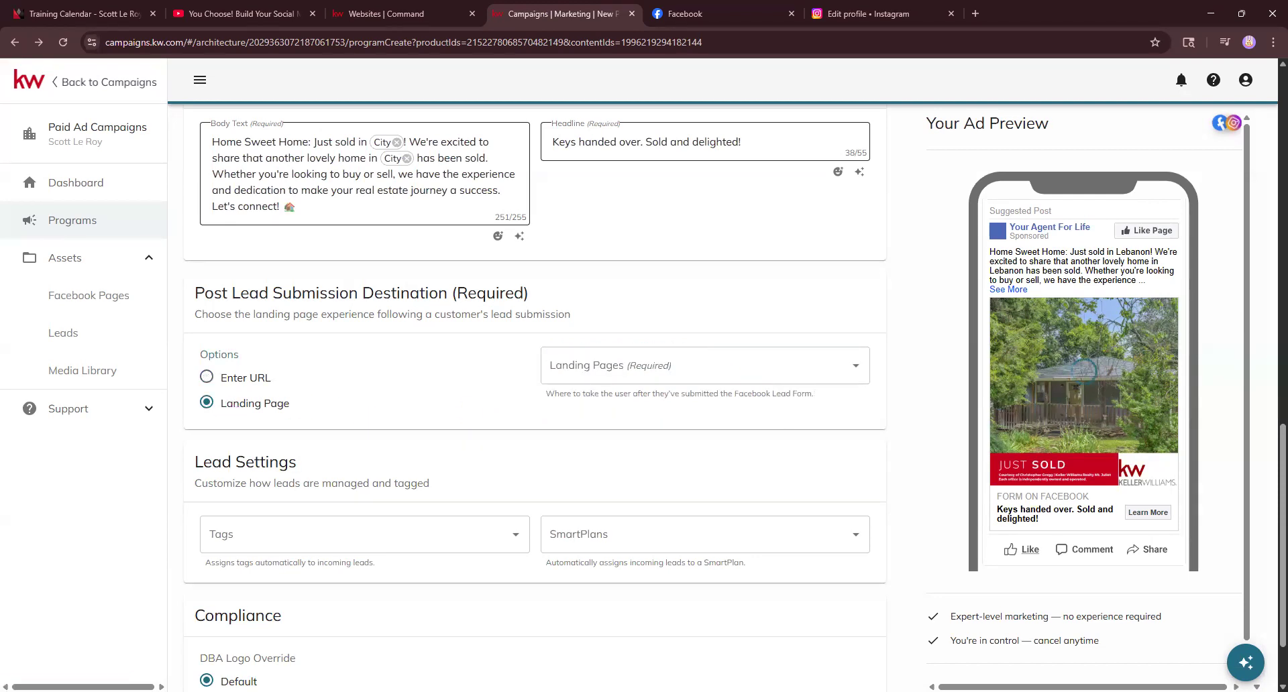
{"action": "left_click", "coordinate": [727, 362]}
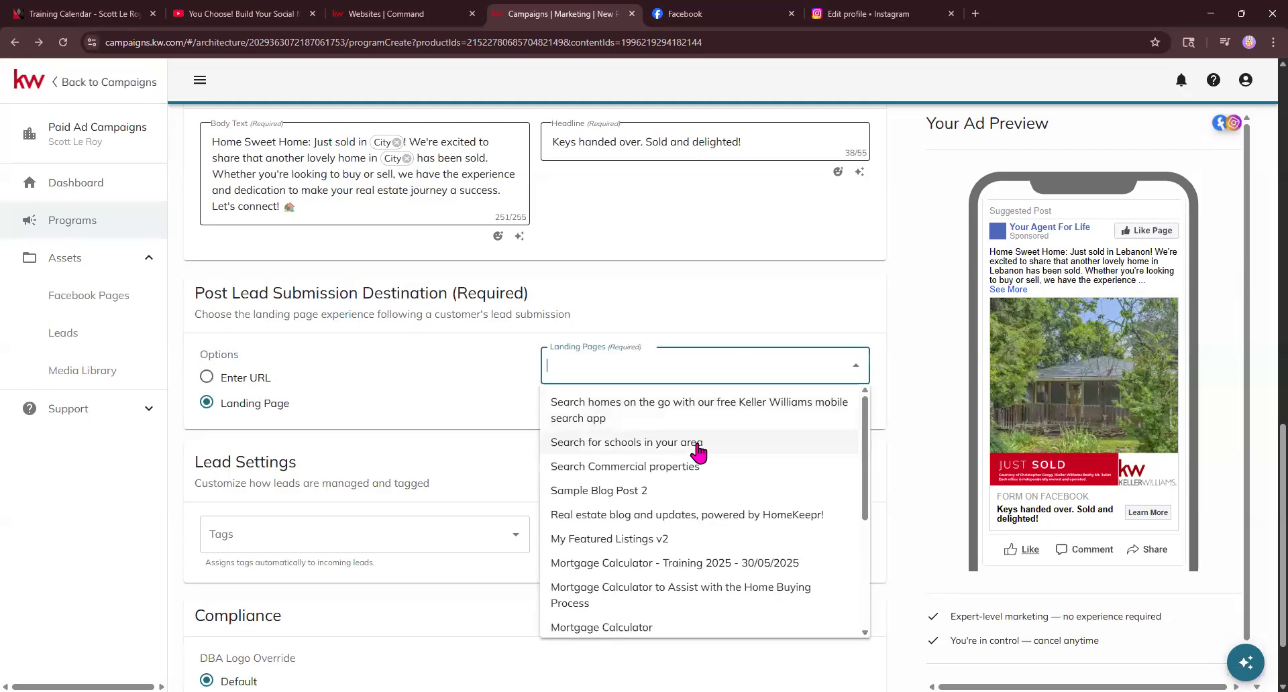
{"action": "scroll", "coordinate": [697, 453], "scroll_direction": "down", "scroll_amount": 3}
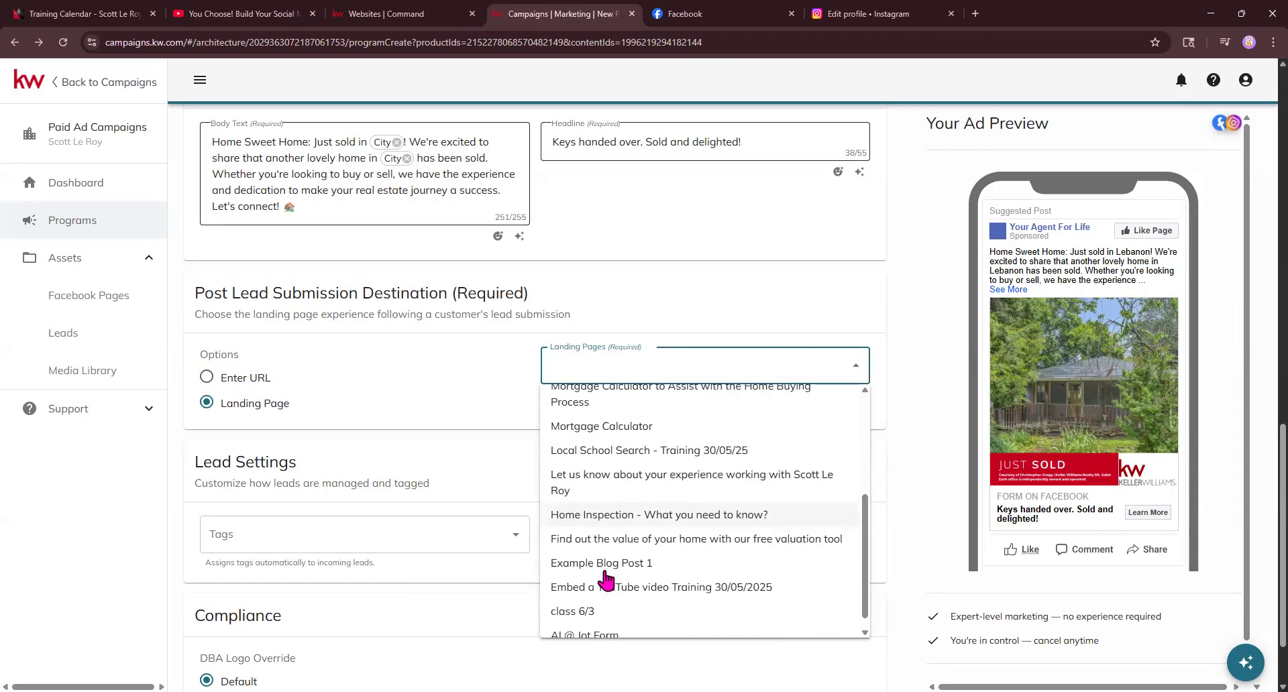
{"action": "scroll", "coordinate": [597, 571], "scroll_direction": "up", "scroll_amount": 2}
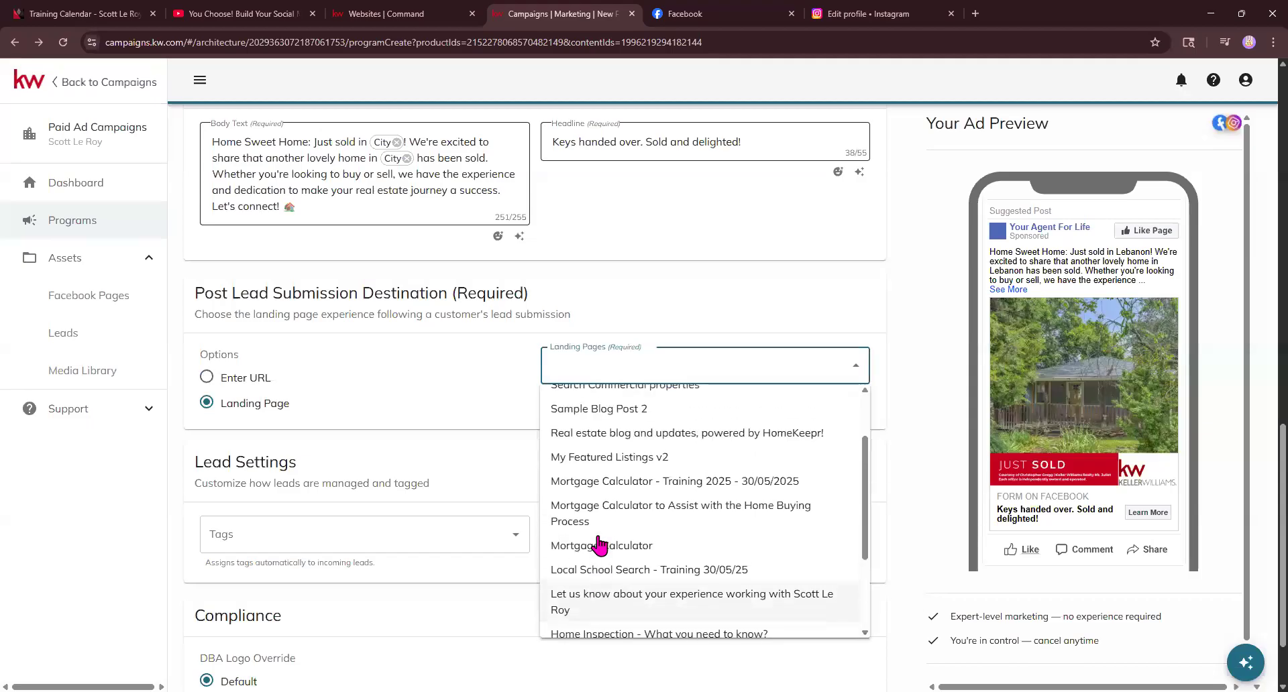
{"action": "scroll", "coordinate": [599, 547], "scroll_direction": "up", "scroll_amount": 1}
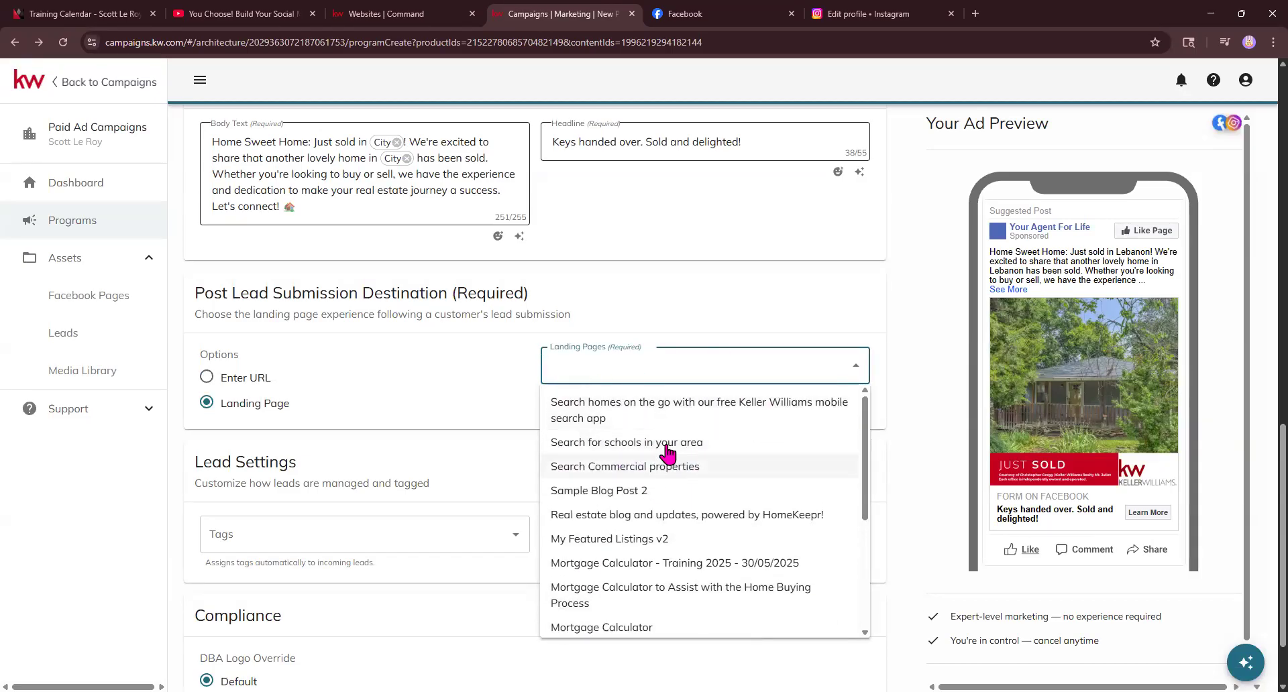
{"action": "left_click", "coordinate": [437, 336]}
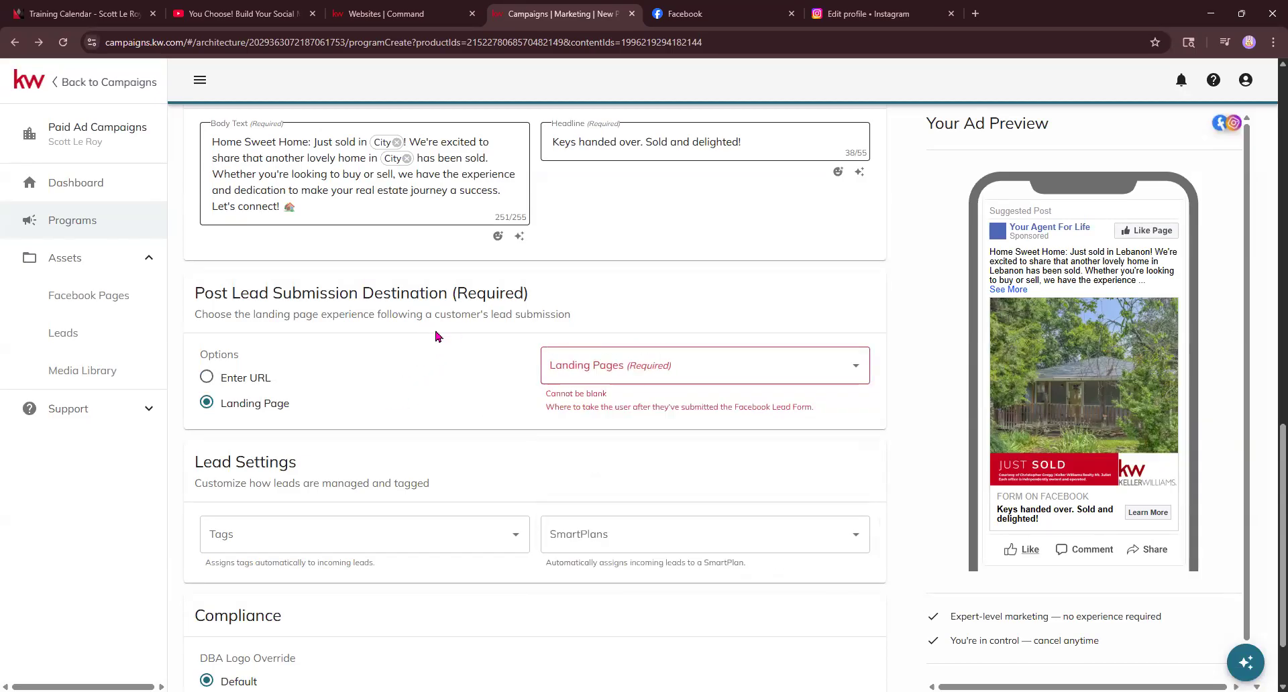
{"action": "left_click", "coordinate": [227, 382]}
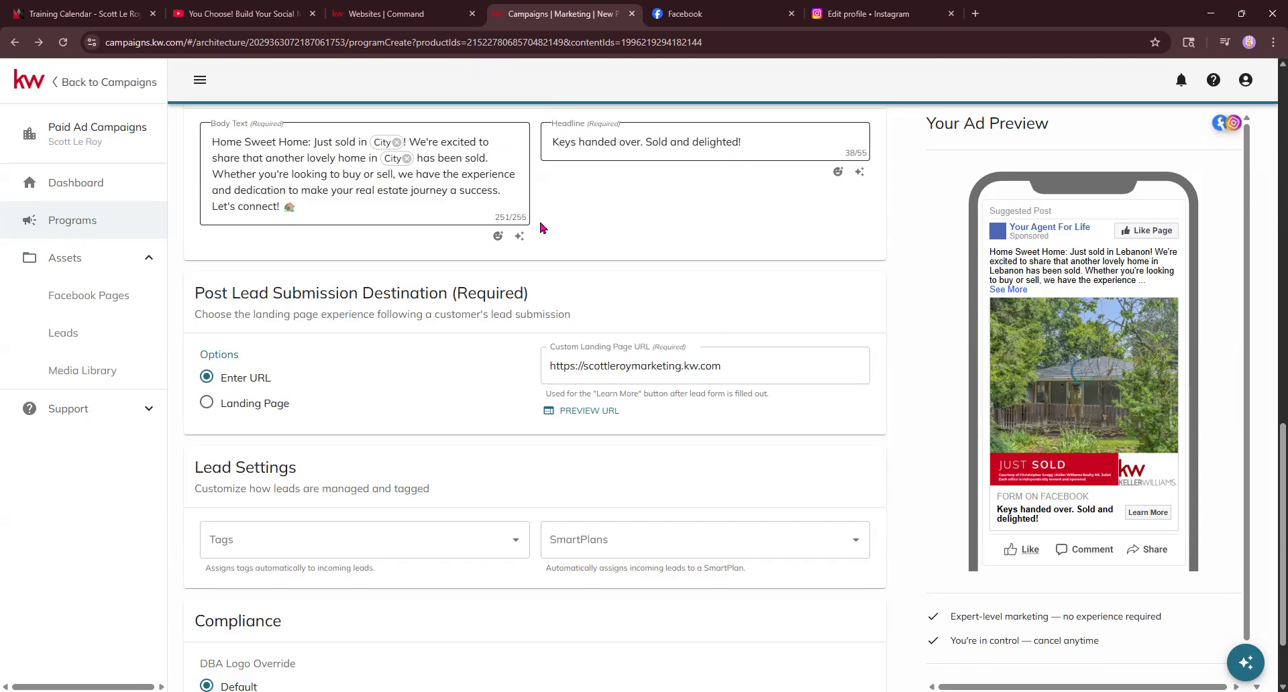
Step: In the Lead Settings, assign the tag "class" to incoming leads
{"action": "scroll", "coordinate": [560, 295], "scroll_direction": "down", "scroll_amount": 1}
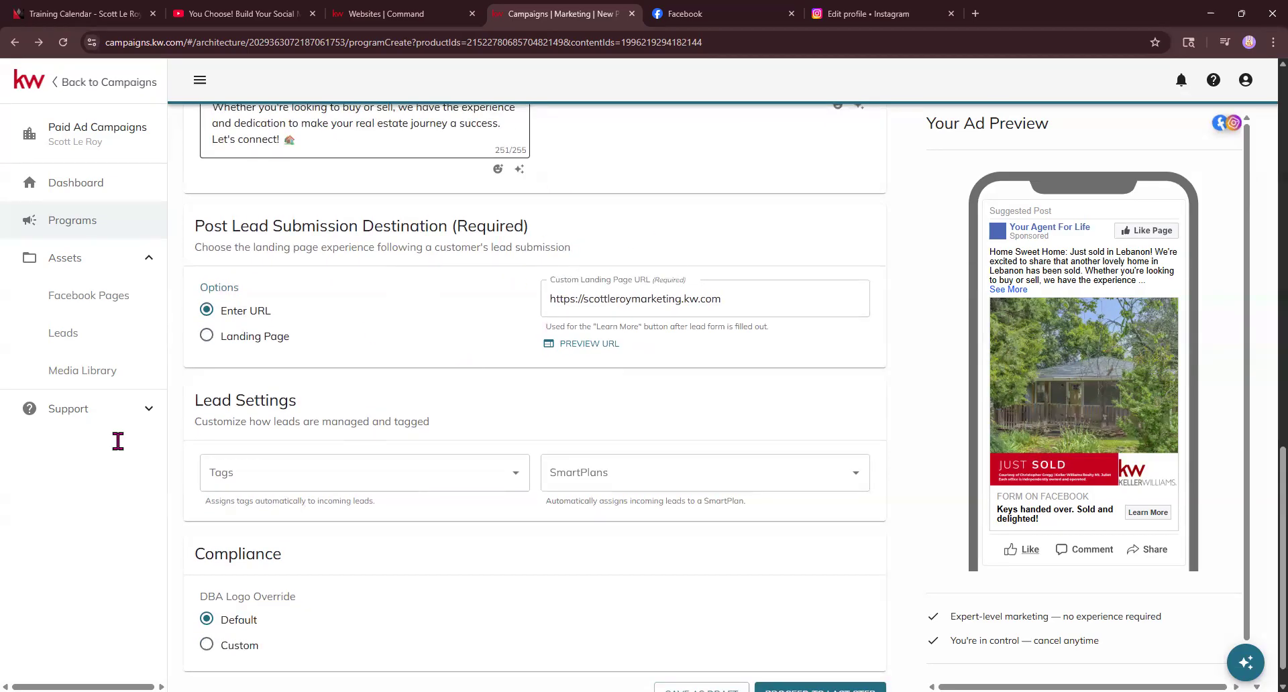
{"action": "scroll", "coordinate": [176, 345], "scroll_direction": "down", "scroll_amount": 1}
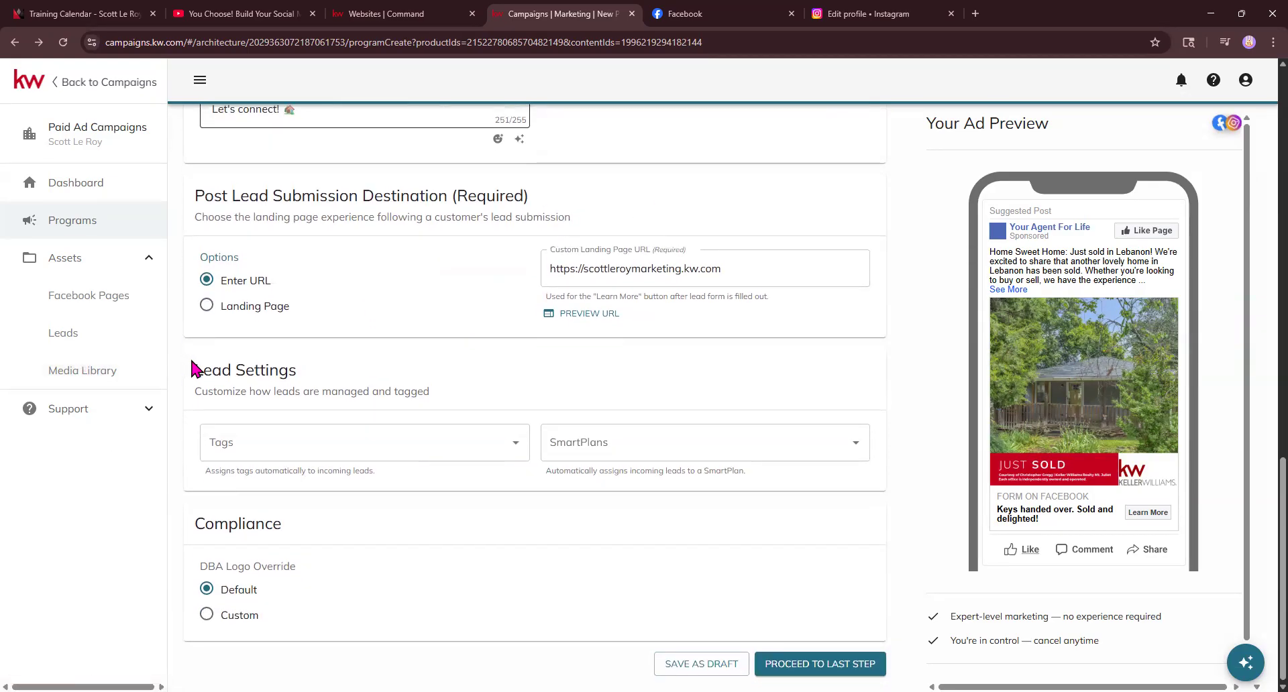
{"action": "left_click_drag", "start_coordinate": [218, 370], "coordinate": [302, 374]}
{"action": "left_click", "coordinate": [352, 377]}
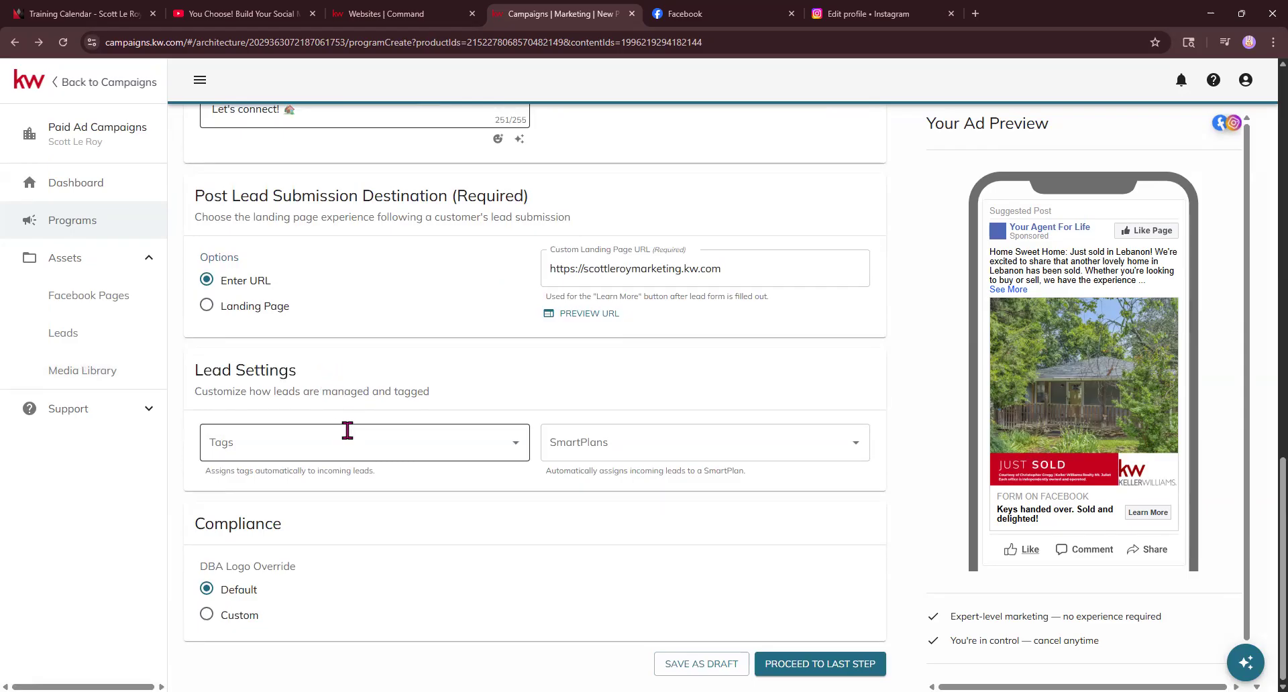
{"action": "left_click", "coordinate": [274, 447]}
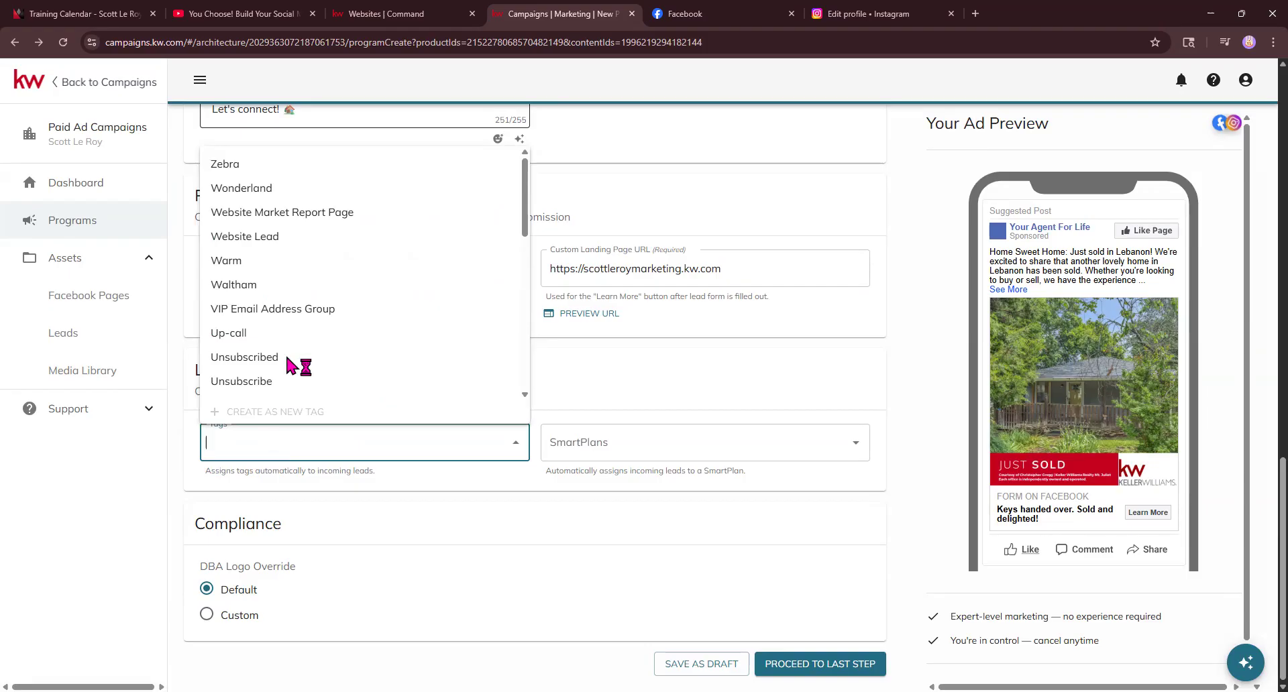
{"action": "scroll", "coordinate": [282, 392], "scroll_direction": "down", "scroll_amount": 1}
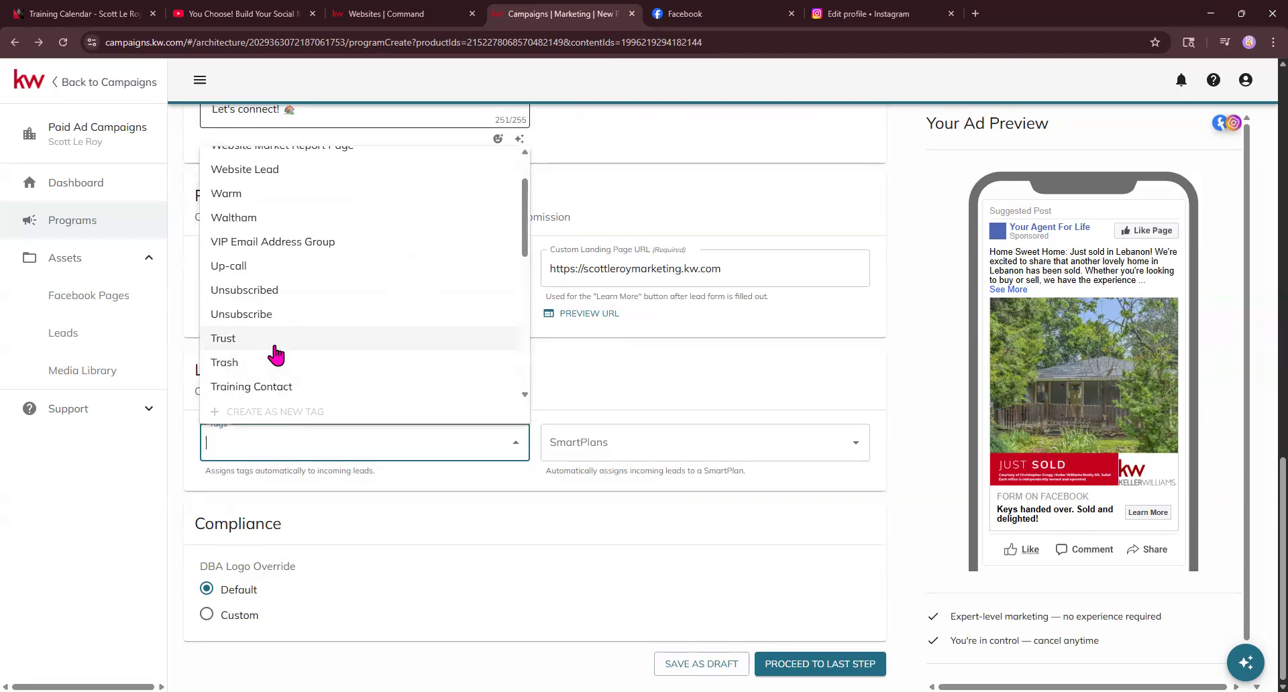
{"action": "scroll", "coordinate": [276, 353], "scroll_direction": "down", "scroll_amount": 1}
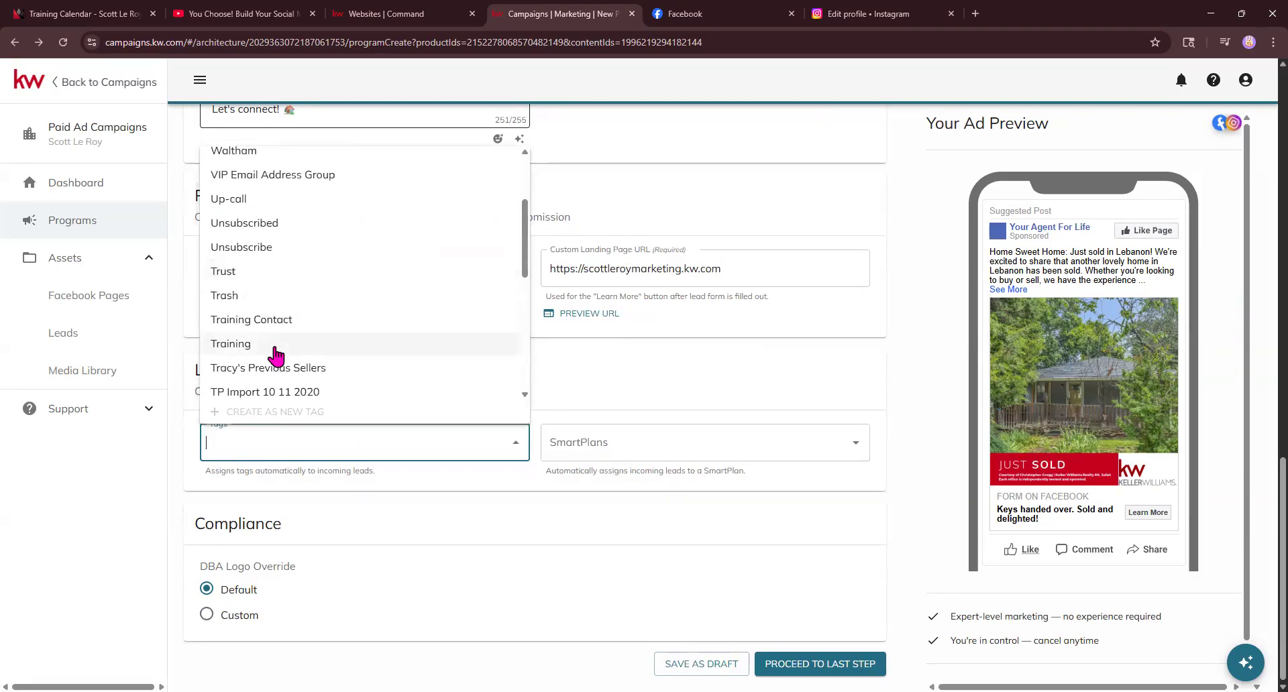
{"action": "type", "text": "c"}
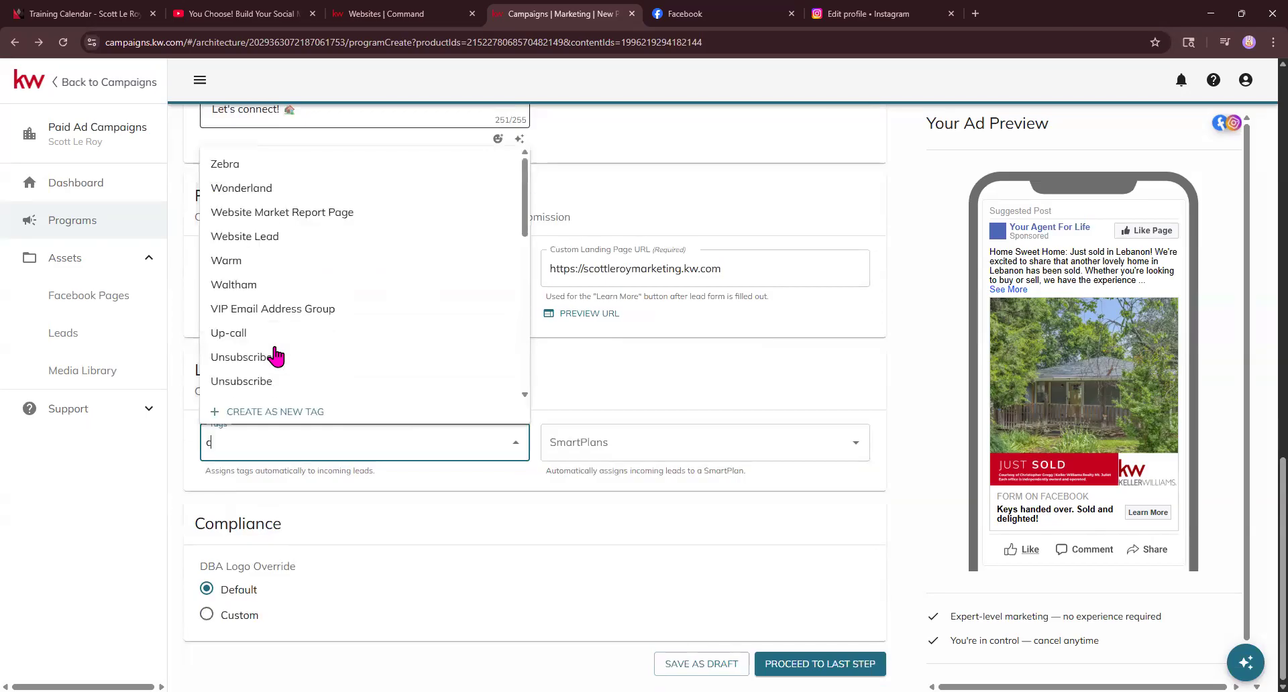
{"action": "type", "text": "lass"}
{"action": "left_click", "coordinate": [255, 509]}
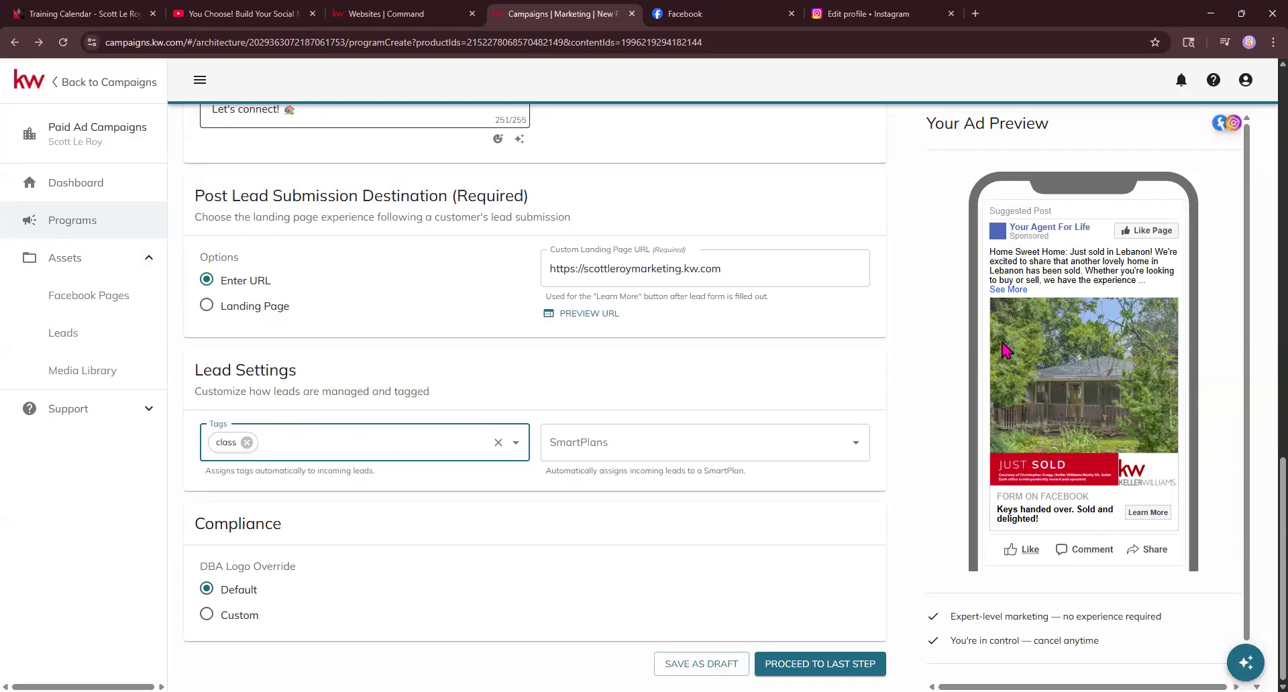
Step: Assign incoming leads to the "test training" SmartPlan and read the notes on automatic tag and SmartPlan assignment
{"action": "left_click", "coordinate": [586, 451]}
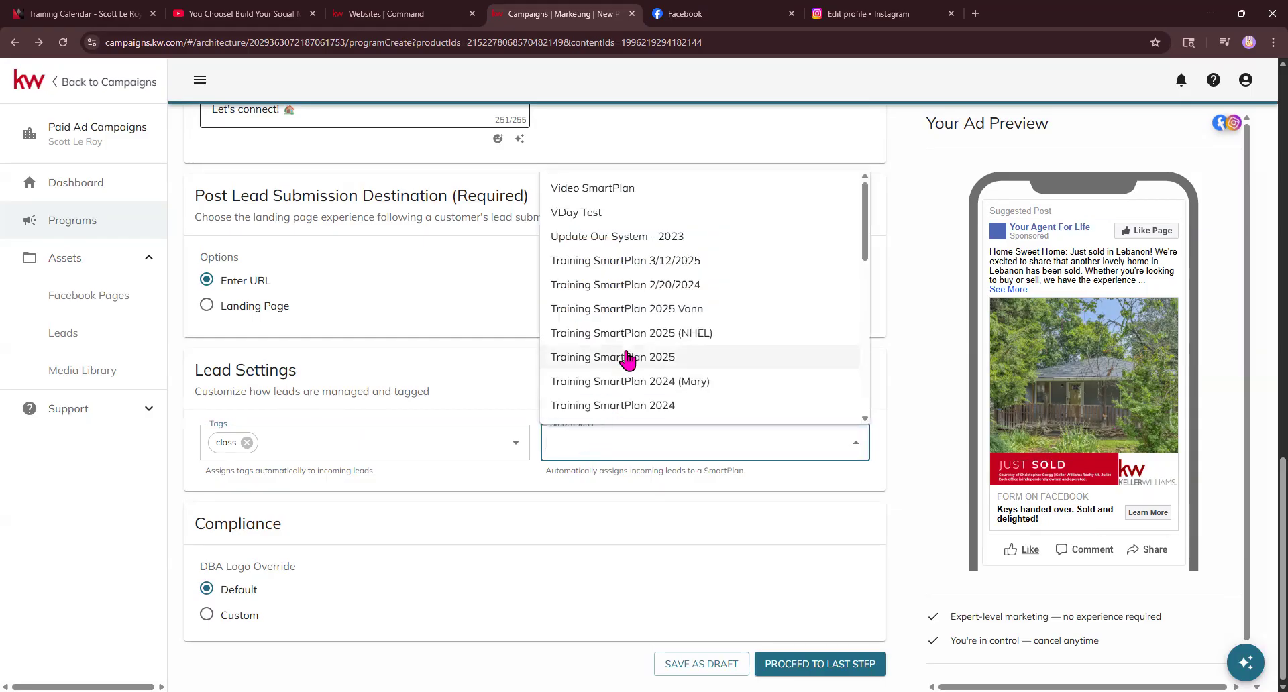
{"action": "scroll", "coordinate": [627, 360], "scroll_direction": "down", "scroll_amount": 2}
{"action": "scroll", "coordinate": [622, 356], "scroll_direction": "down", "scroll_amount": 1}
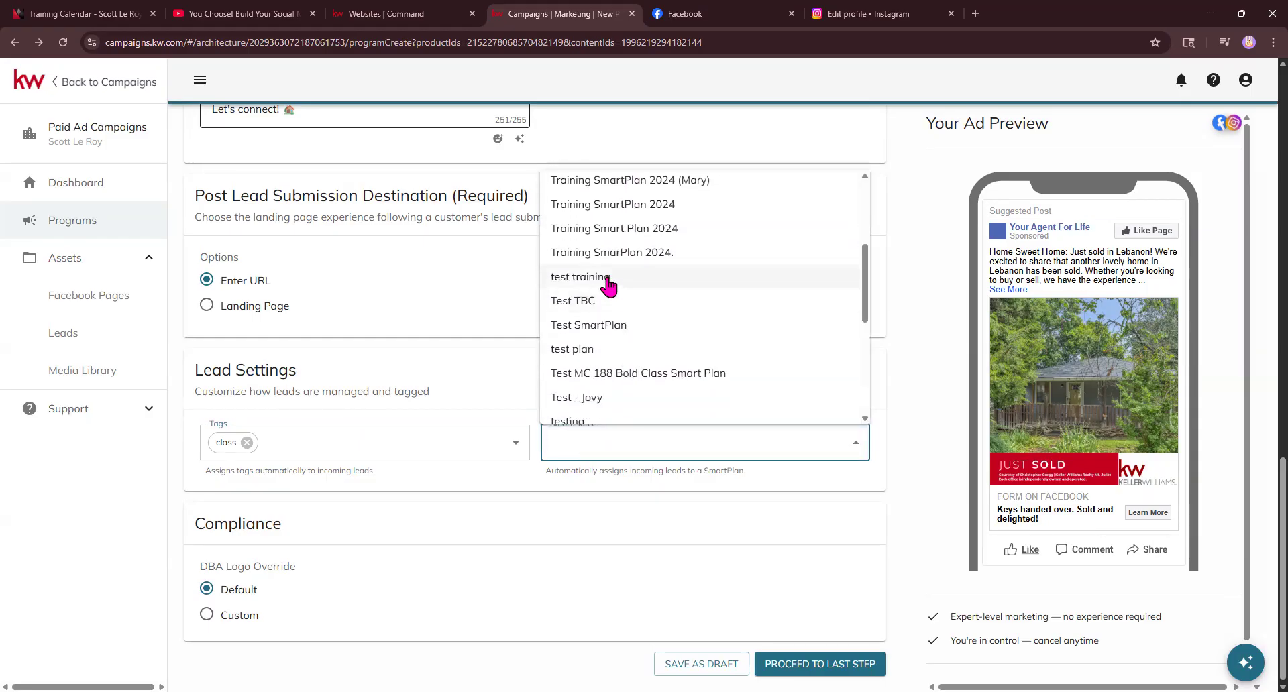
{"action": "left_click", "coordinate": [608, 279]}
{"action": "left_click", "coordinate": [567, 490]}
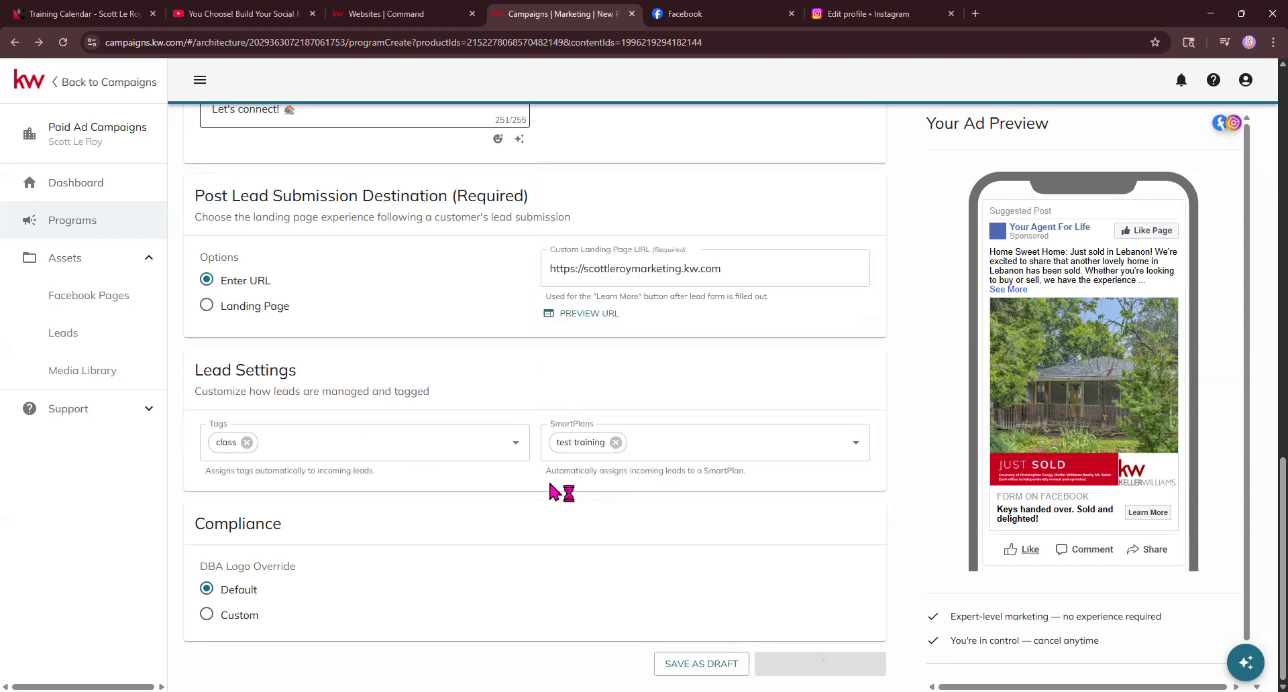
{"action": "left_click_drag", "start_coordinate": [542, 474], "coordinate": [742, 471]}
{"action": "left_click", "coordinate": [786, 465]}
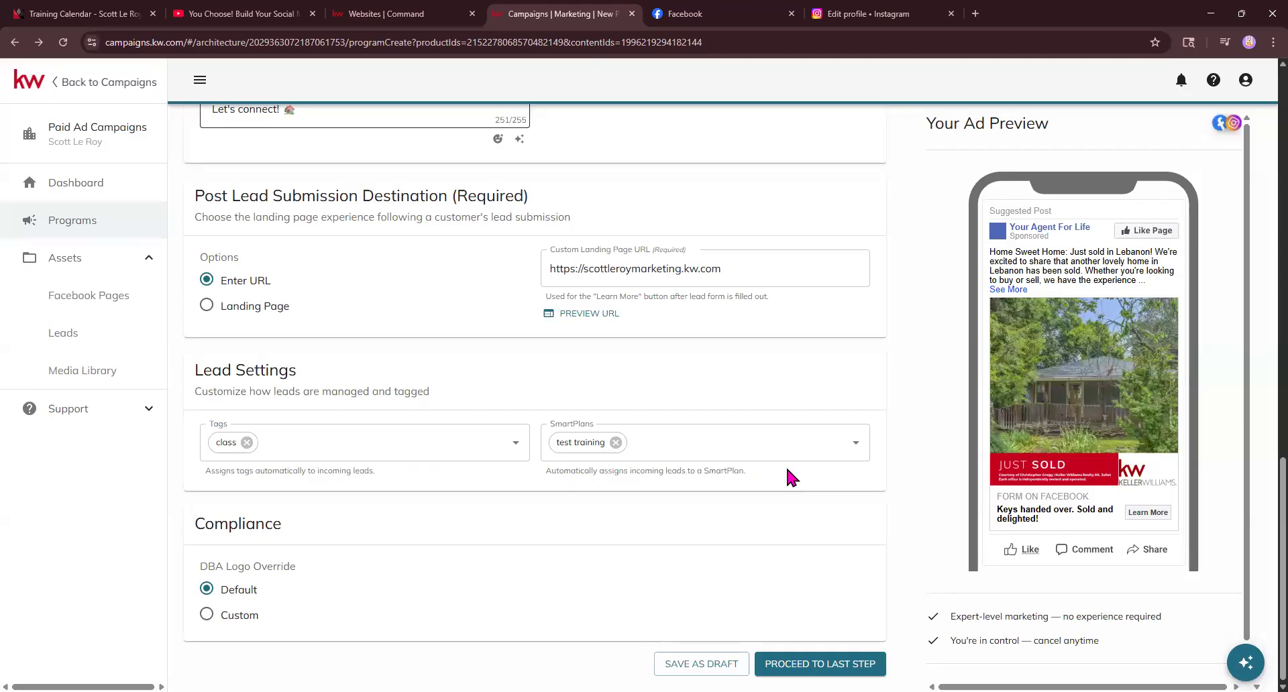
{"action": "left_click_drag", "start_coordinate": [205, 471], "coordinate": [391, 474]}
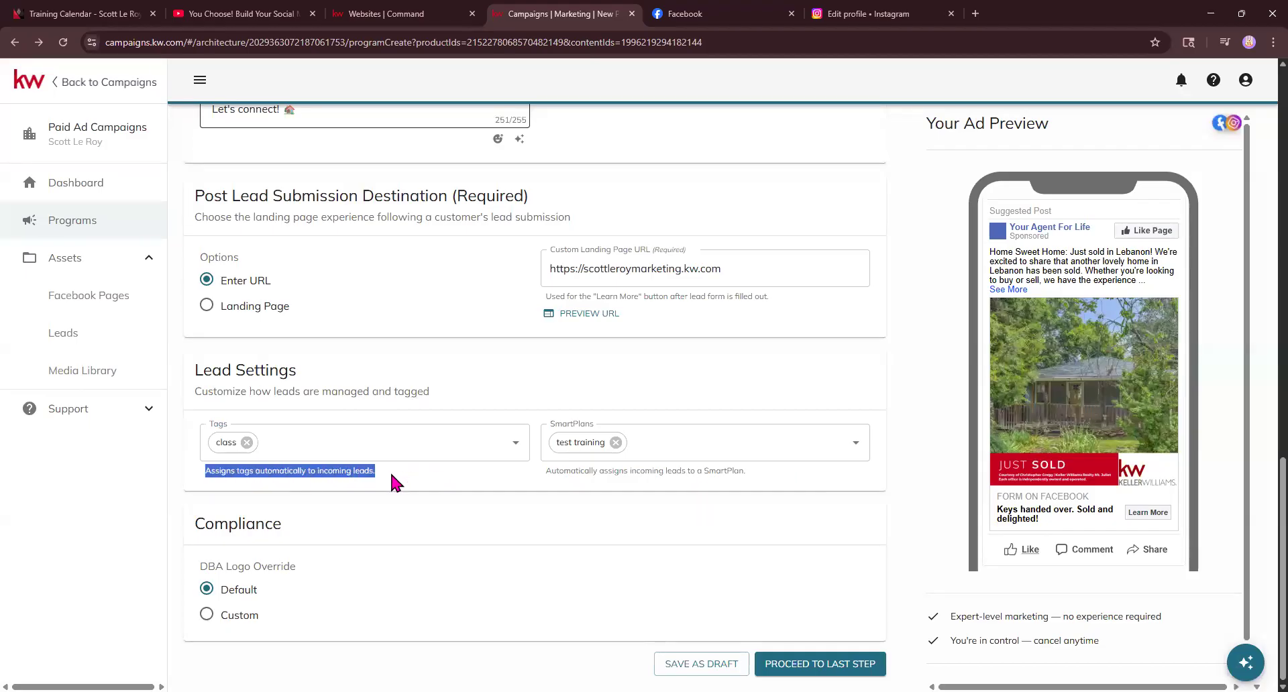
{"action": "left_click", "coordinate": [391, 474]}
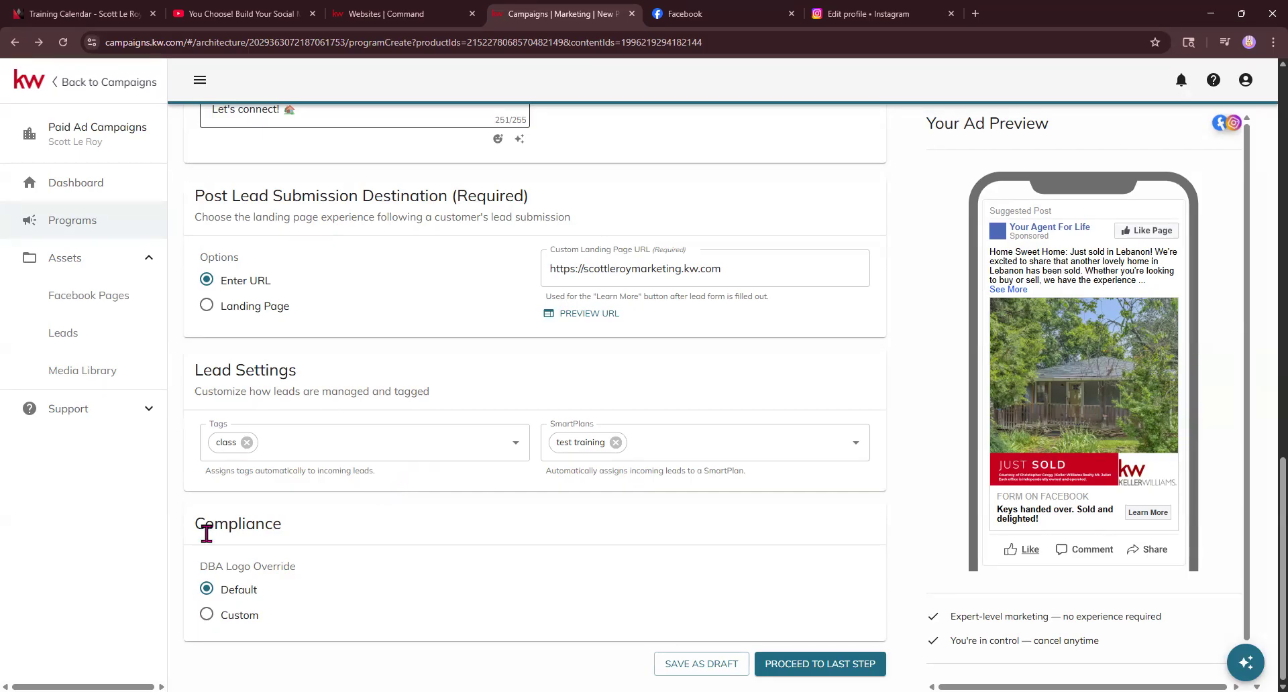
Step: Try the Custom DBA Logo Override under Compliance and return it to Default
{"action": "left_click_drag", "start_coordinate": [194, 525], "coordinate": [284, 532]}
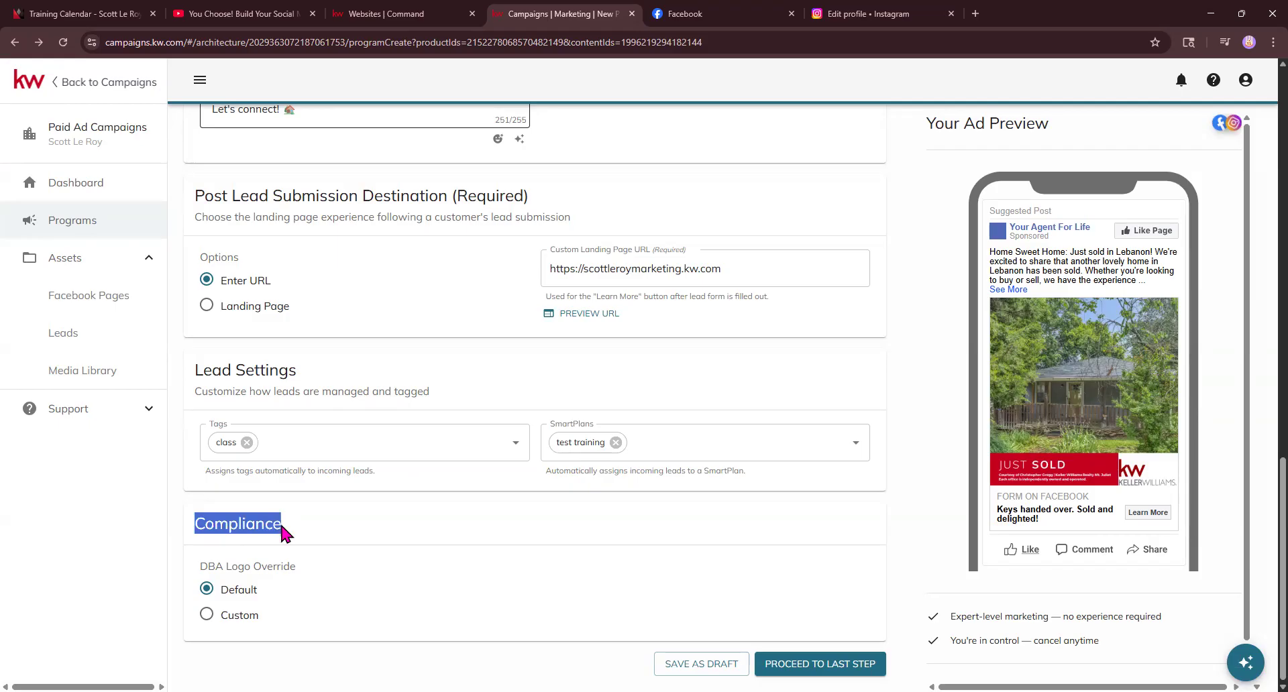
{"action": "left_click", "coordinate": [316, 522]}
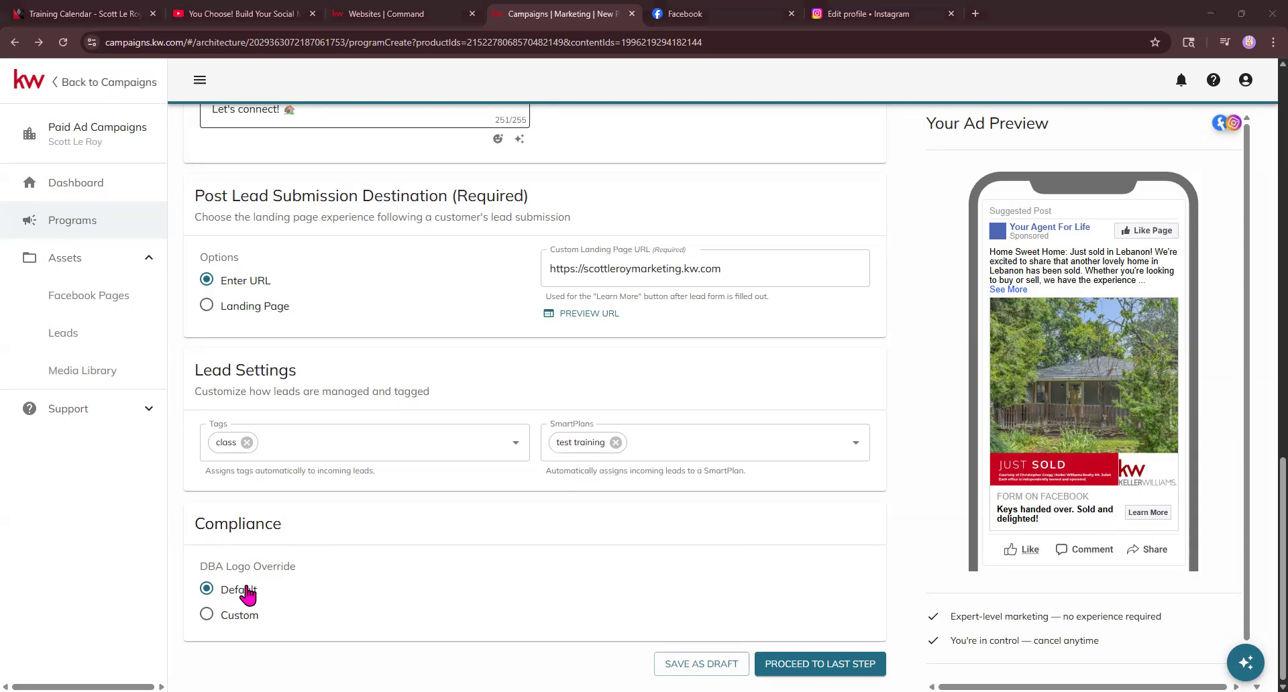
{"action": "left_click", "coordinate": [207, 615]}
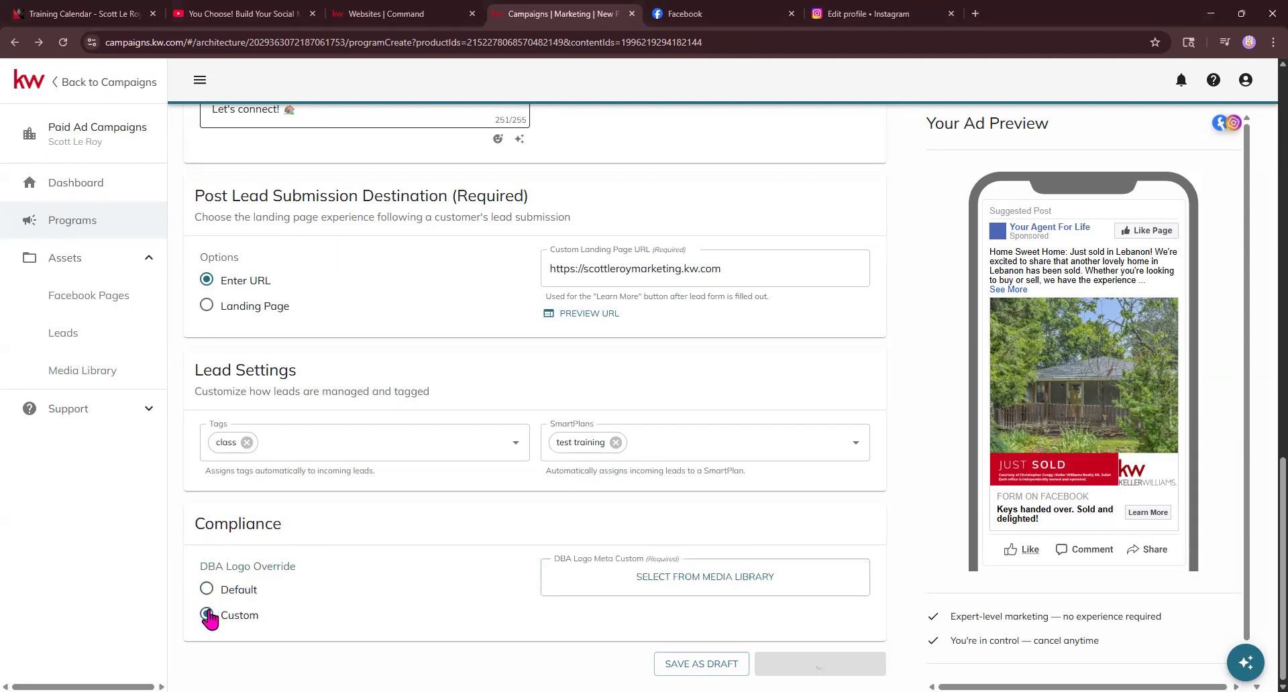
{"action": "left_click", "coordinate": [207, 590]}
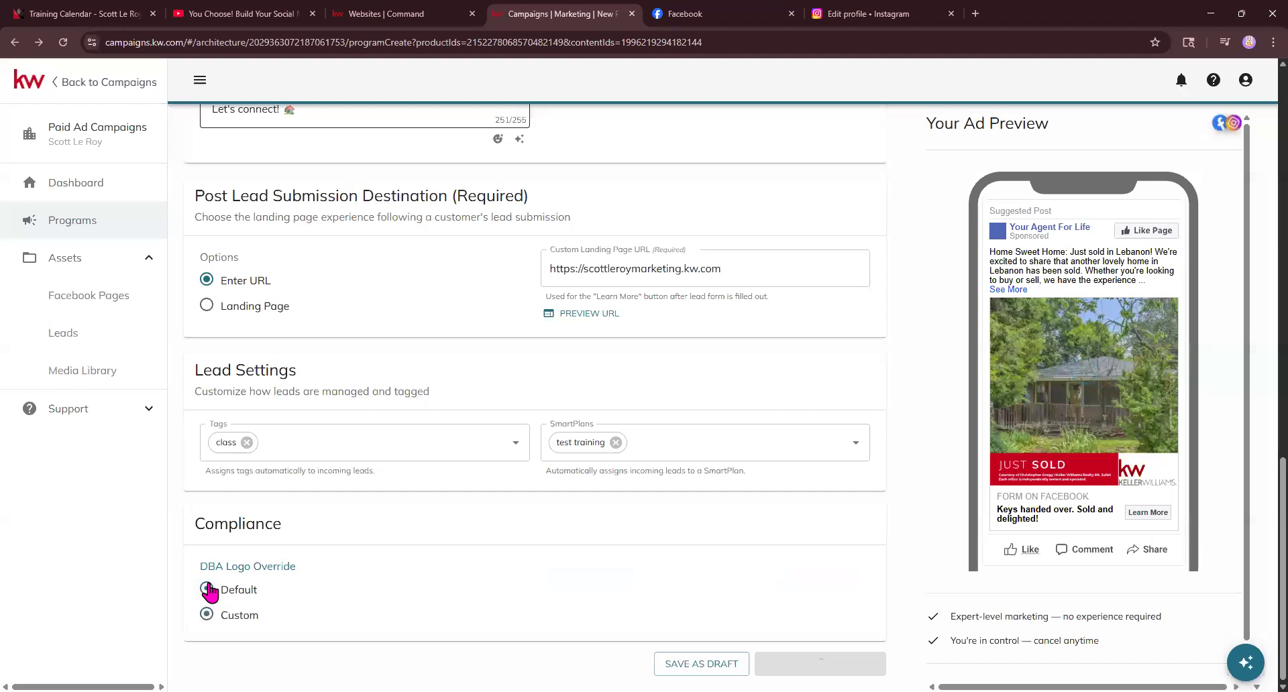
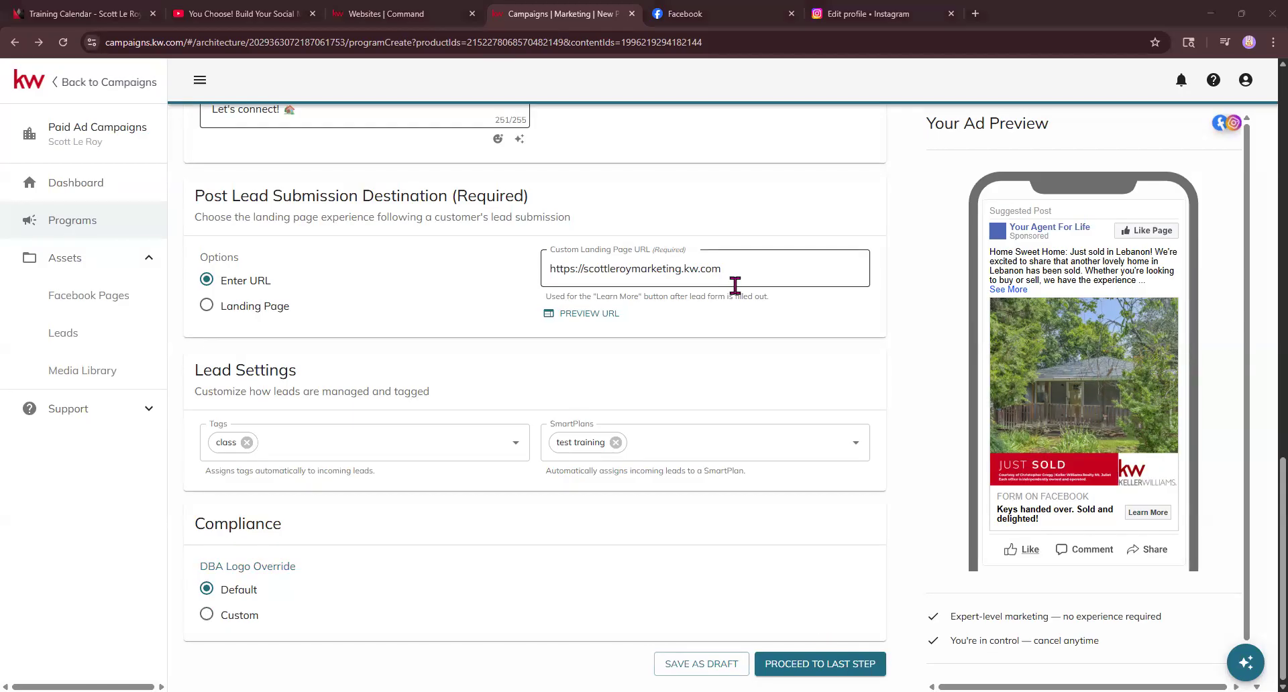
Step: Review the completed program details and proceed to the last step, where the duration, budget and billing are set
{"action": "scroll", "coordinate": [697, 449], "scroll_direction": "up", "scroll_amount": 2}
{"action": "scroll", "coordinate": [696, 450], "scroll_direction": "down", "scroll_amount": 2}
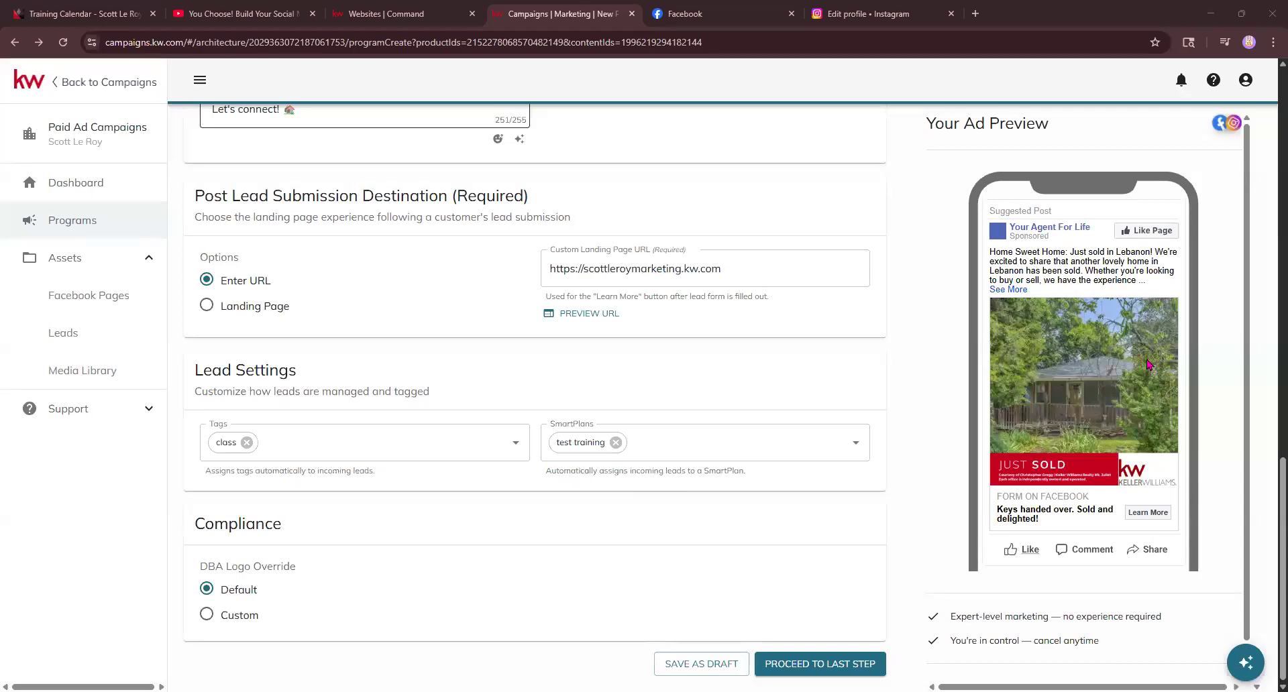
{"action": "scroll", "coordinate": [594, 307], "scroll_direction": "up", "scroll_amount": 15}
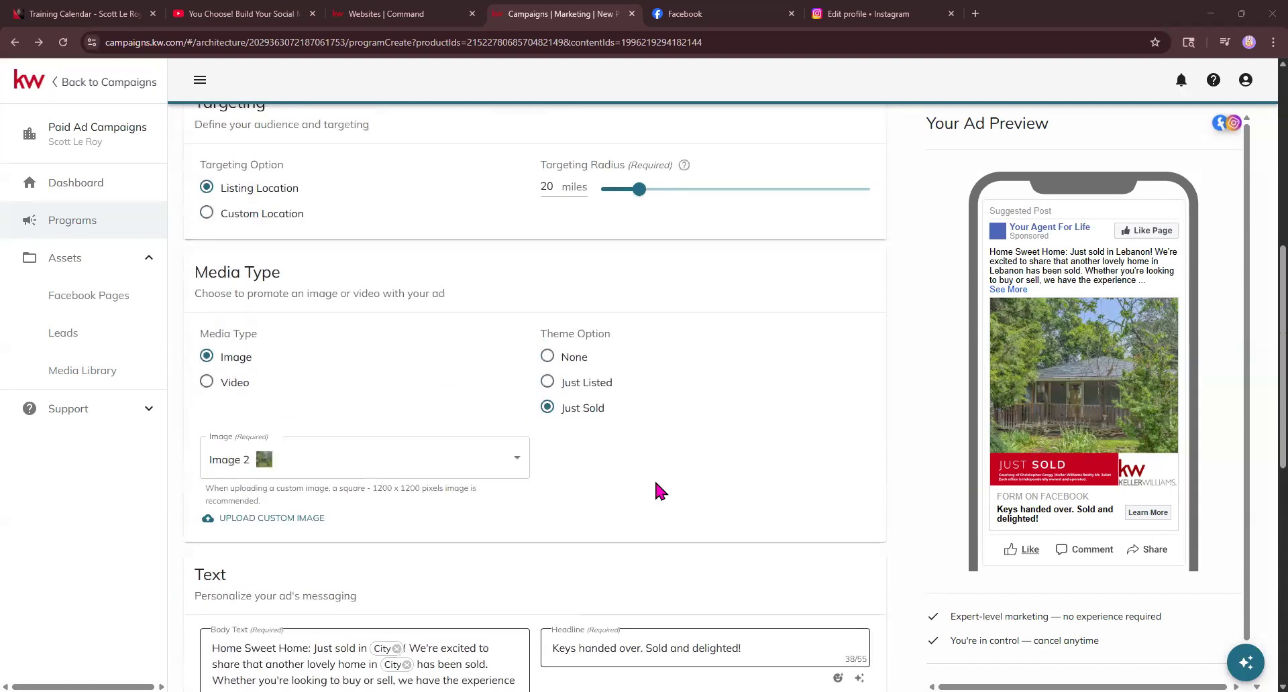
{"action": "scroll", "coordinate": [541, 490], "scroll_direction": "down", "scroll_amount": 15}
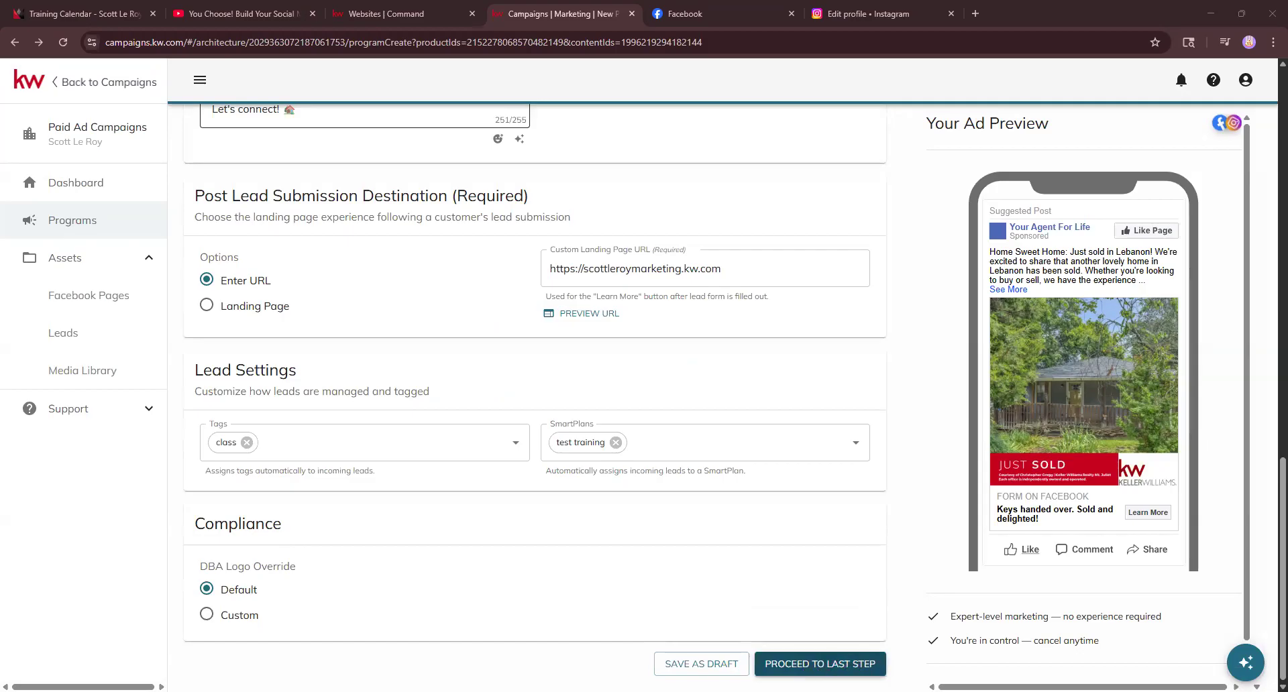
{"action": "left_click", "coordinate": [819, 664]}
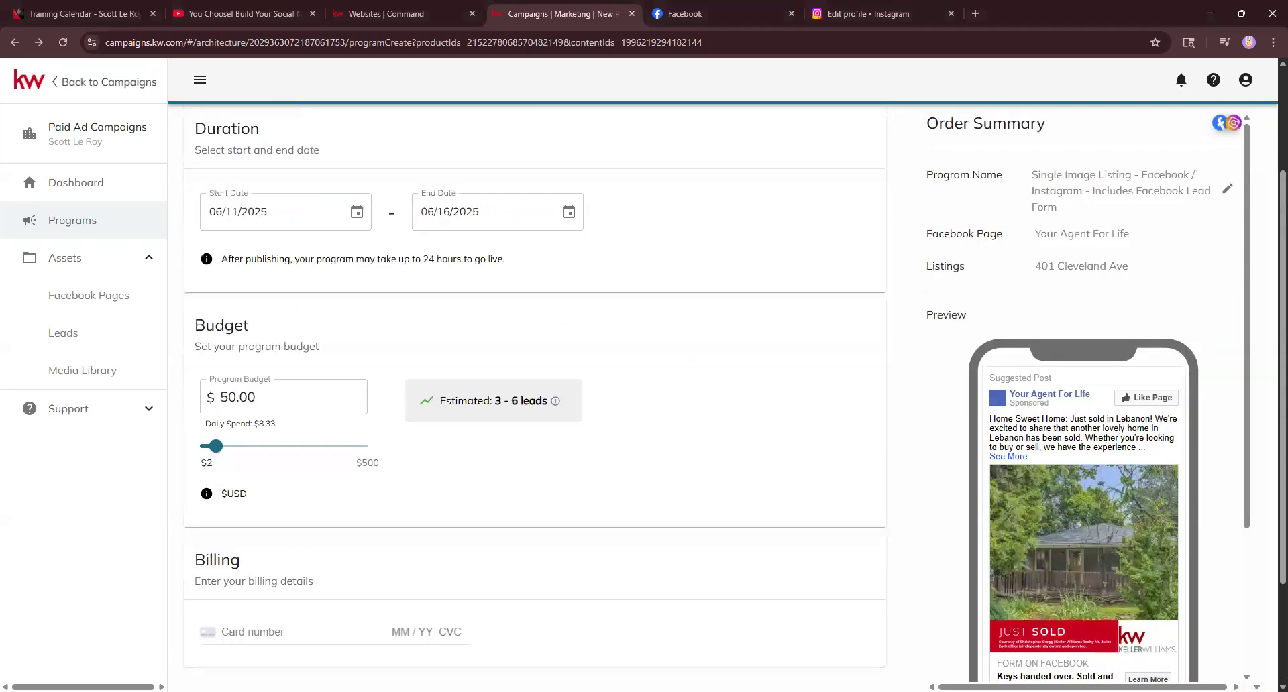
{"action": "left_click_drag", "start_coordinate": [204, 126], "coordinate": [267, 136]}
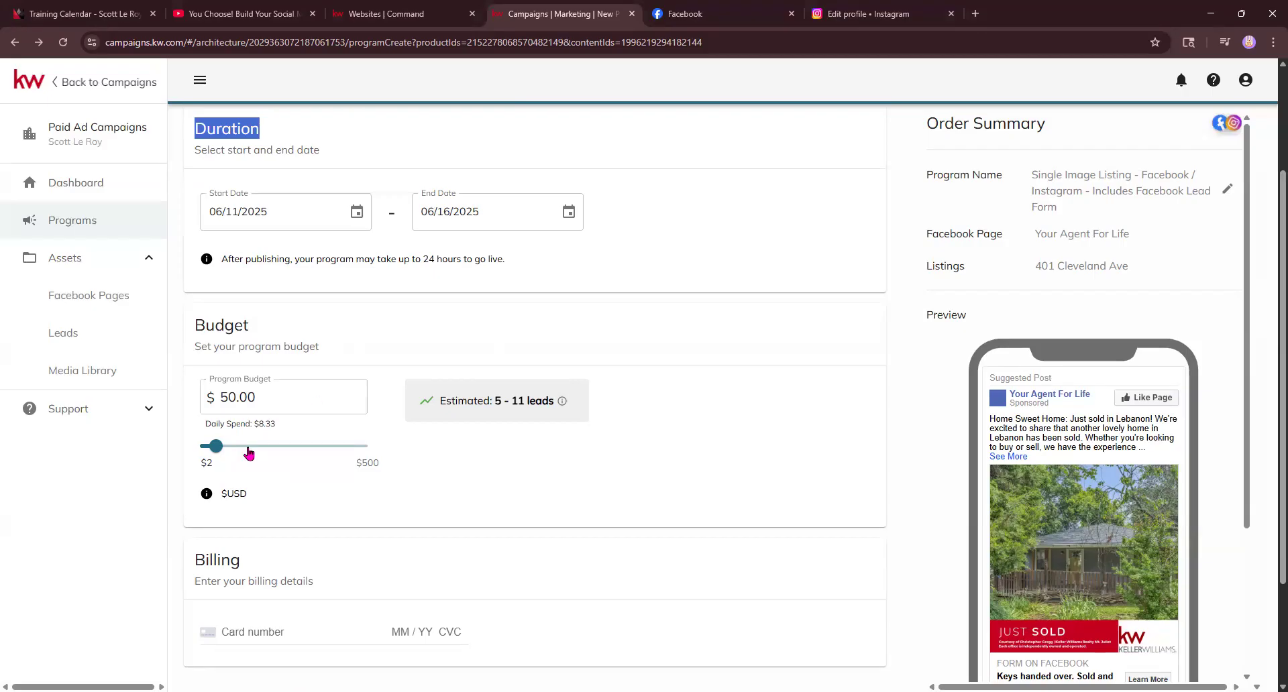
Step: Try program budgets of $2, $10 and $20, and set the budget to $25
{"action": "left_click_drag", "start_coordinate": [216, 446], "coordinate": [199, 449]}
{"action": "left_click_drag", "start_coordinate": [257, 401], "coordinate": [208, 401]}
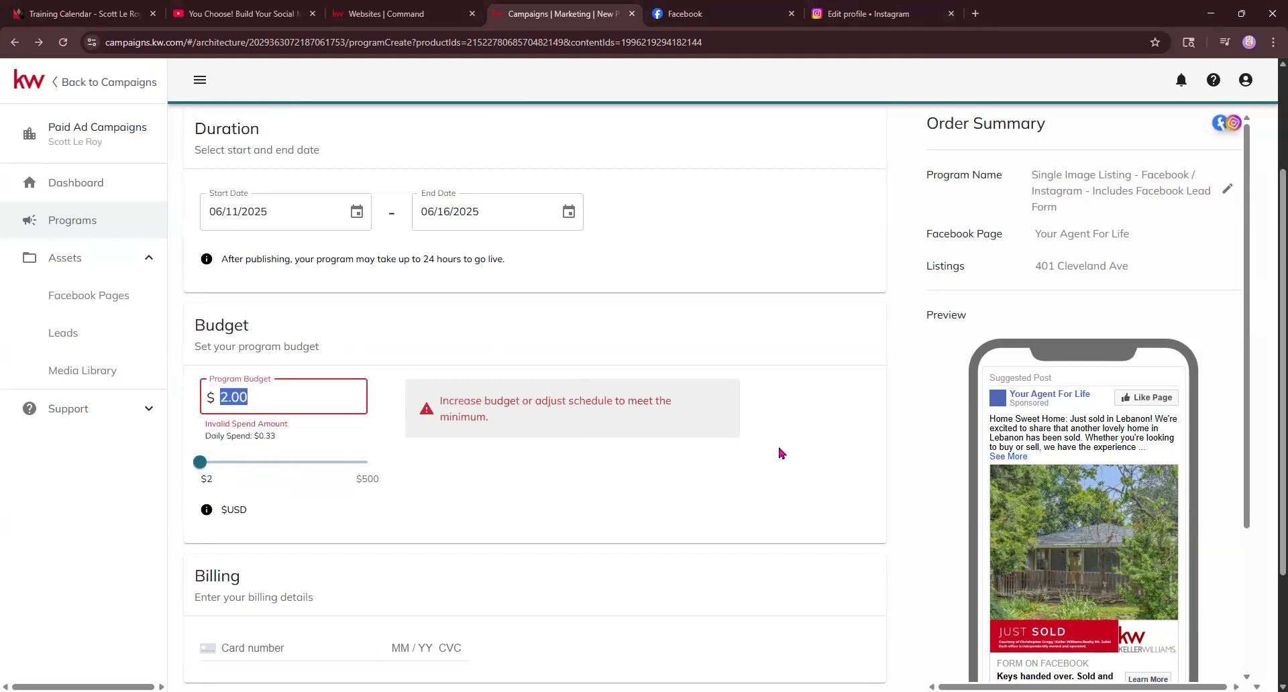
{"action": "type", "text": "10"}
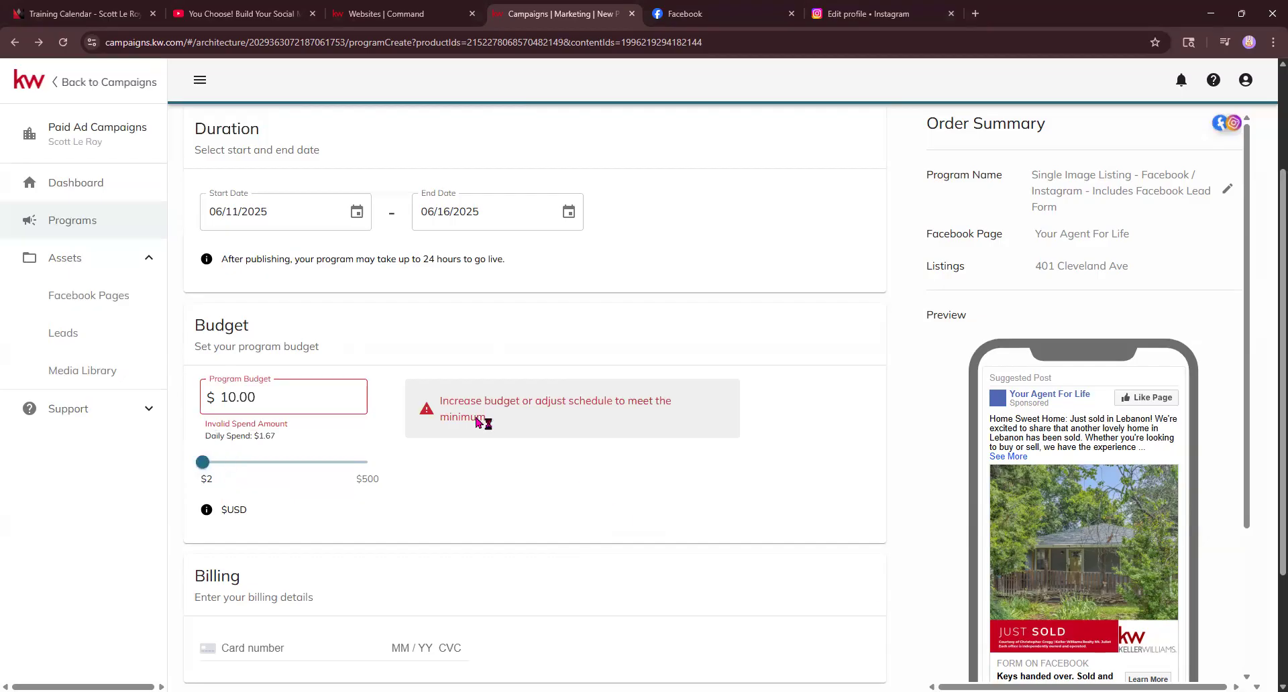
{"action": "left_click_drag", "start_coordinate": [237, 396], "coordinate": [212, 394]}
{"action": "type", "text": "20"}
{"action": "left_click_drag", "start_coordinate": [213, 463], "coordinate": [210, 448]}
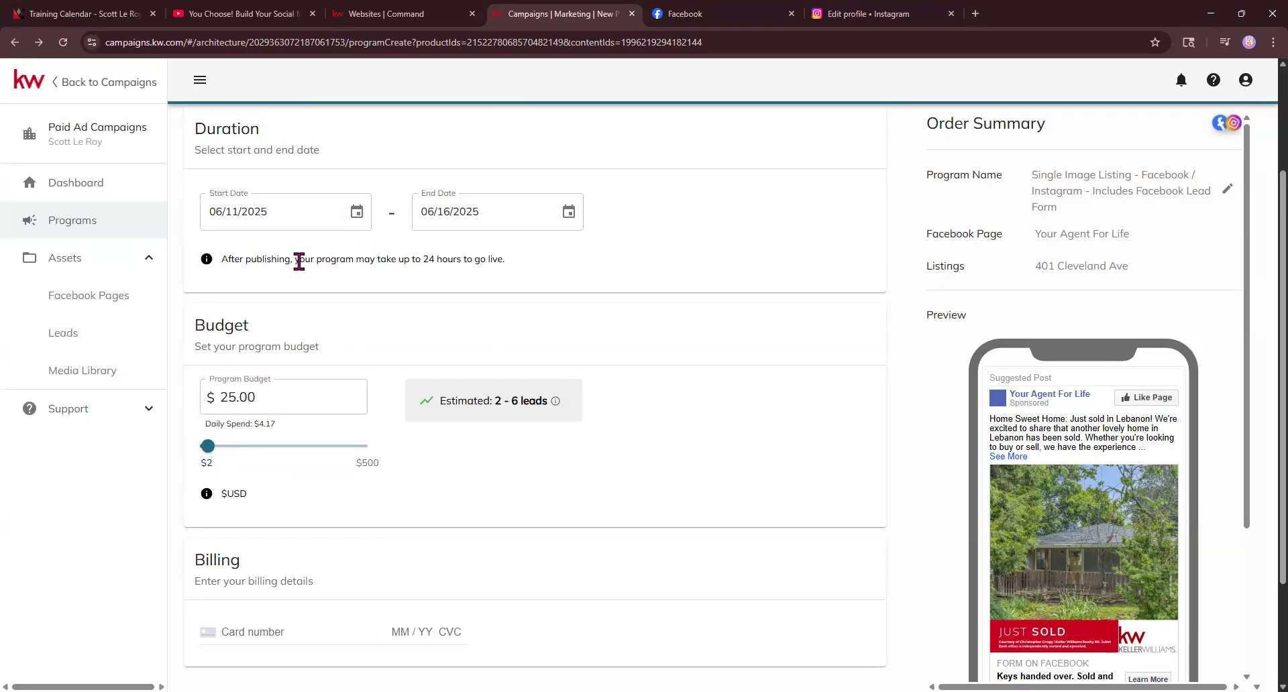
Step: Examine the note on how soon the program goes live, the billing and promotional code sections, and the daily spend
{"action": "left_click_drag", "start_coordinate": [220, 261], "coordinate": [293, 261]}
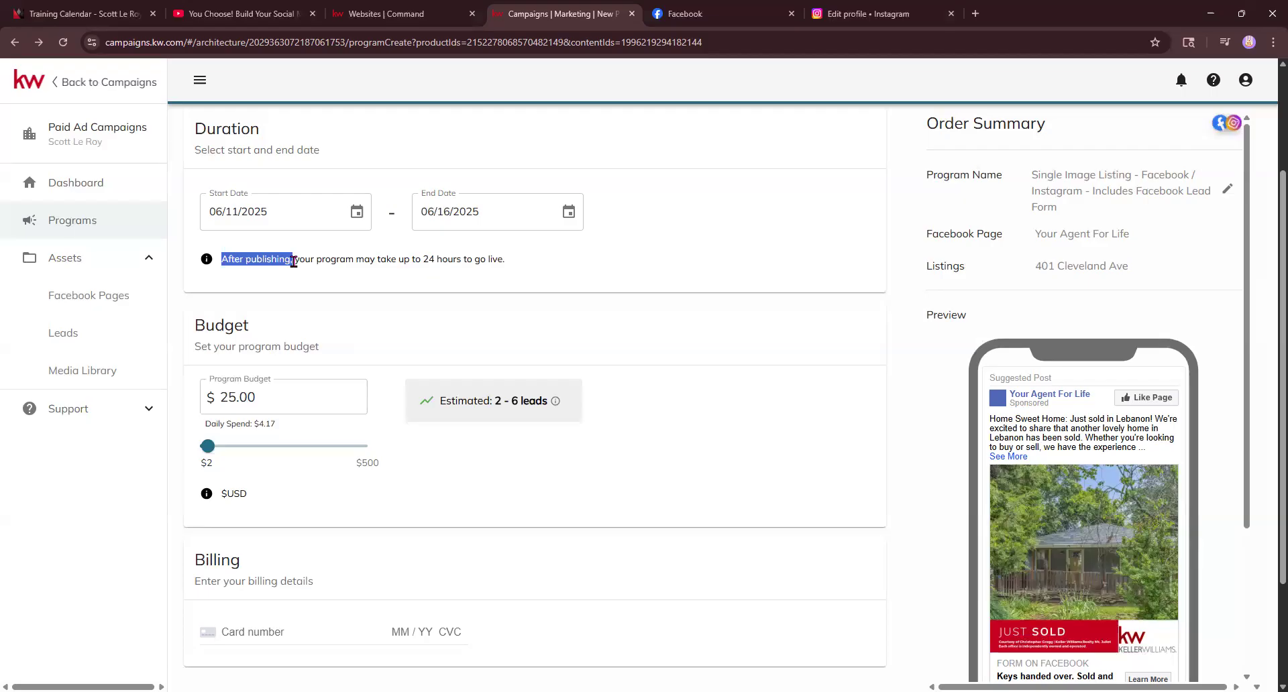
{"action": "scroll", "coordinate": [362, 416], "scroll_direction": "down", "scroll_amount": 1}
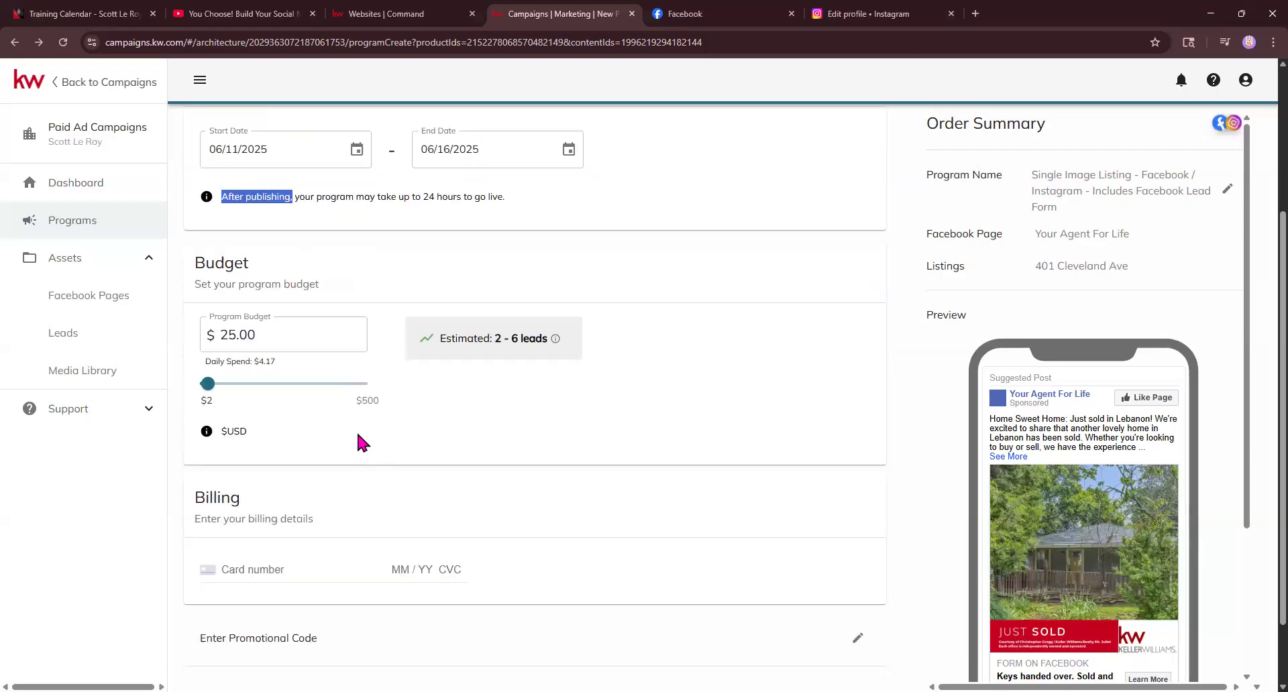
{"action": "scroll", "coordinate": [362, 443], "scroll_direction": "down", "scroll_amount": 1}
{"action": "scroll", "coordinate": [622, 564], "scroll_direction": "up", "scroll_amount": 3}
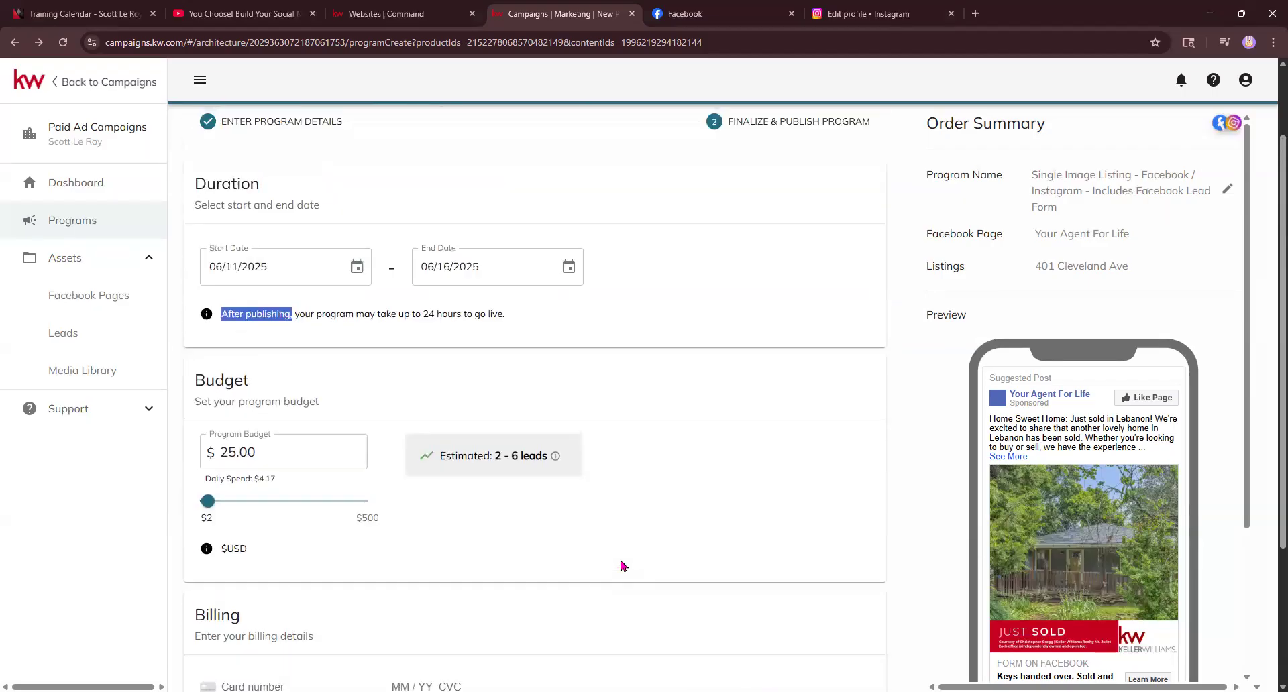
{"action": "scroll", "coordinate": [621, 562], "scroll_direction": "up", "scroll_amount": 2}
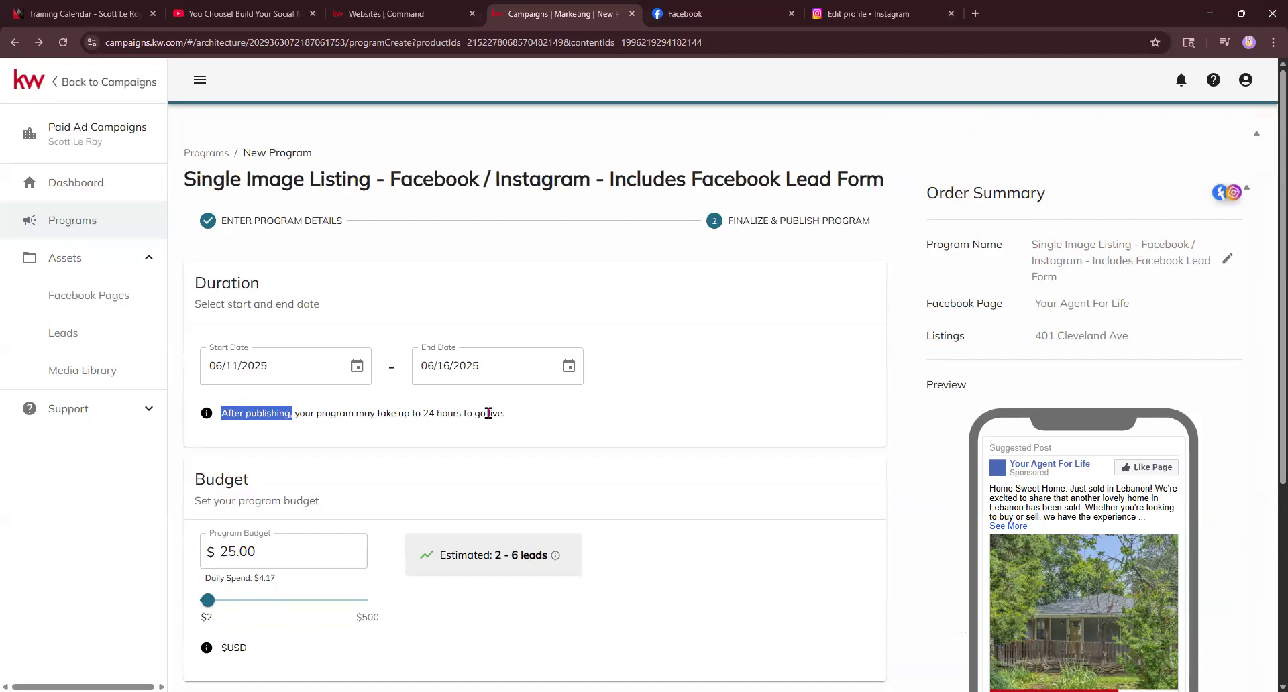
{"action": "scroll", "coordinate": [532, 369], "scroll_direction": "down", "scroll_amount": 2}
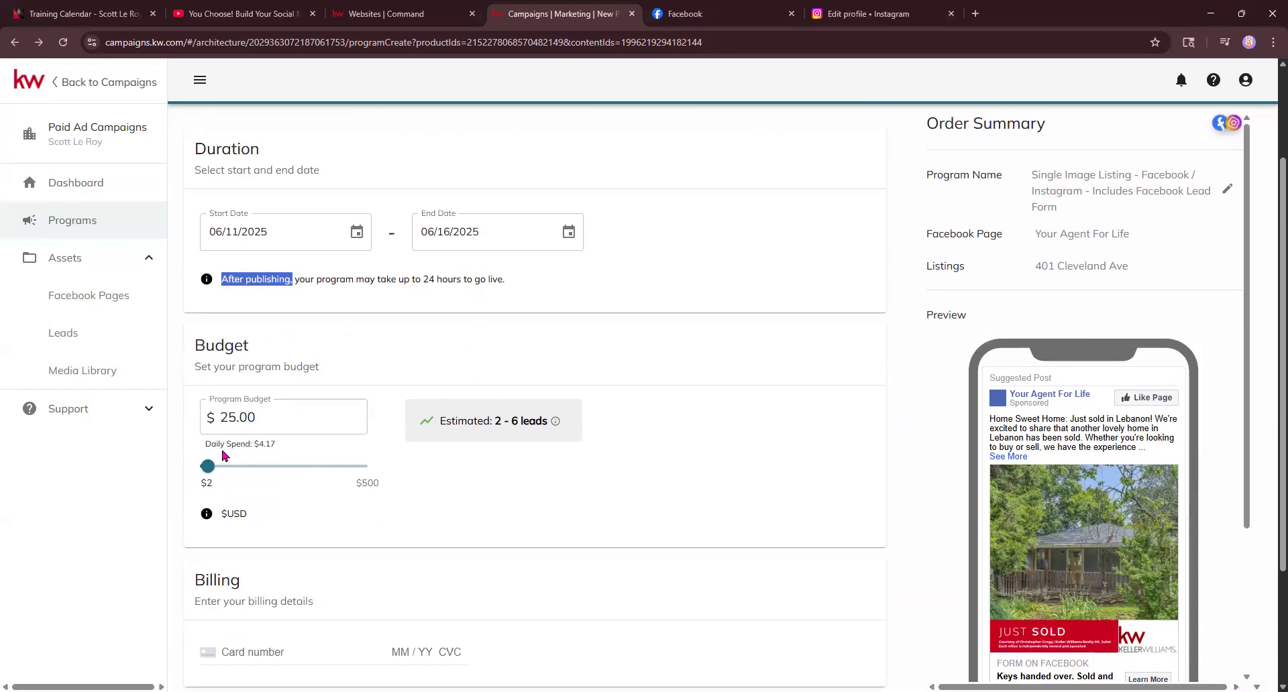
{"action": "left_click_drag", "start_coordinate": [205, 444], "coordinate": [293, 455]}
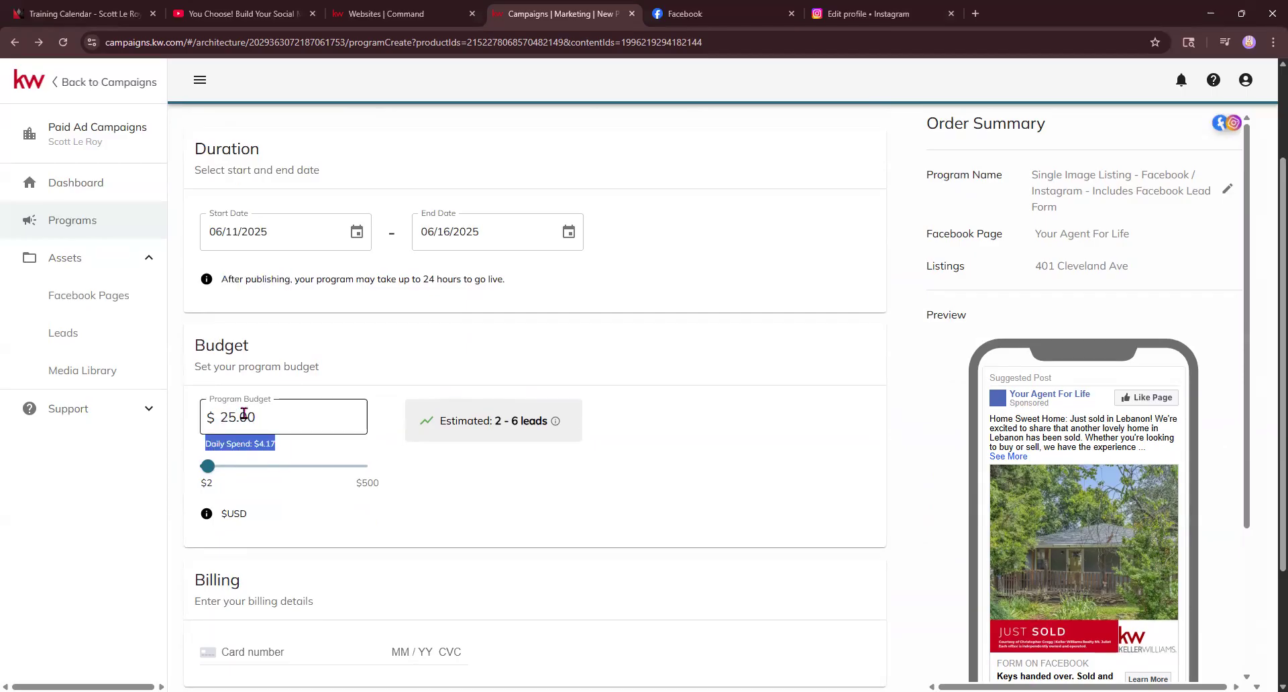
Step: Raise the program budget to $50, check the estimated leads, and increase the budget to $100
{"action": "left_click", "coordinate": [213, 467]}
{"action": "left_click_drag", "start_coordinate": [213, 470], "coordinate": [216, 469]}
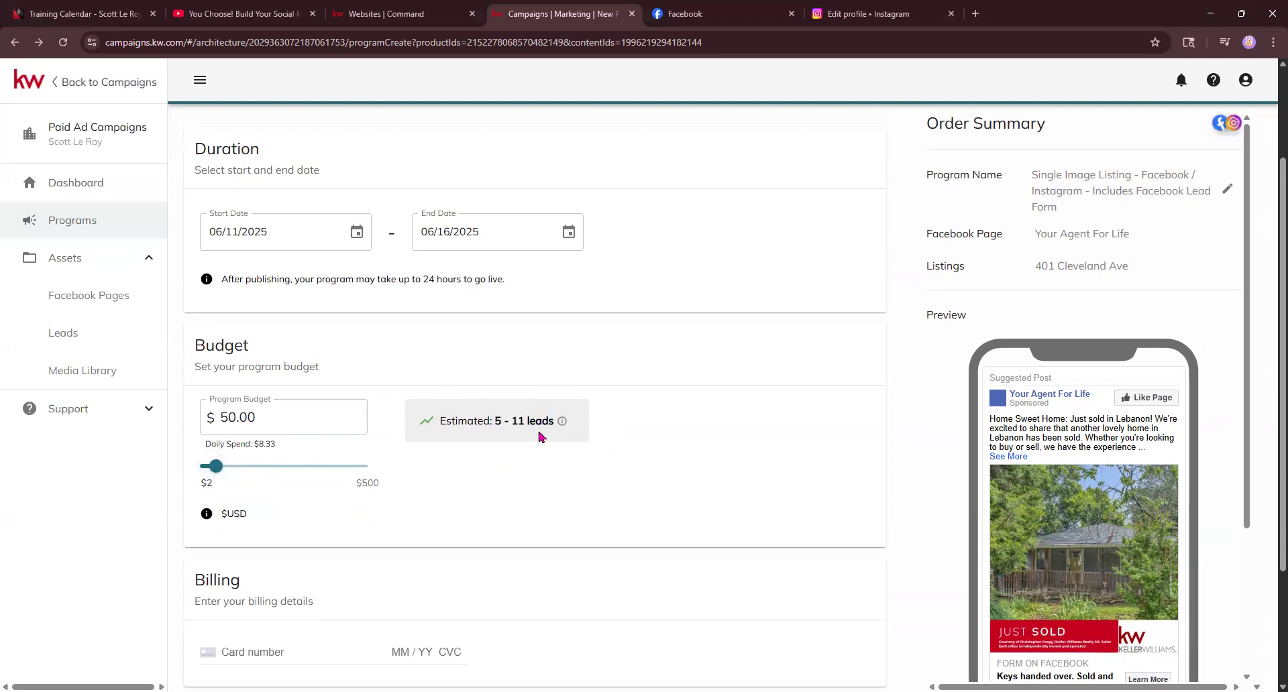
{"action": "mouse_move", "coordinate": [563, 424]}
{"action": "left_click_drag", "start_coordinate": [216, 466], "coordinate": [233, 468]}
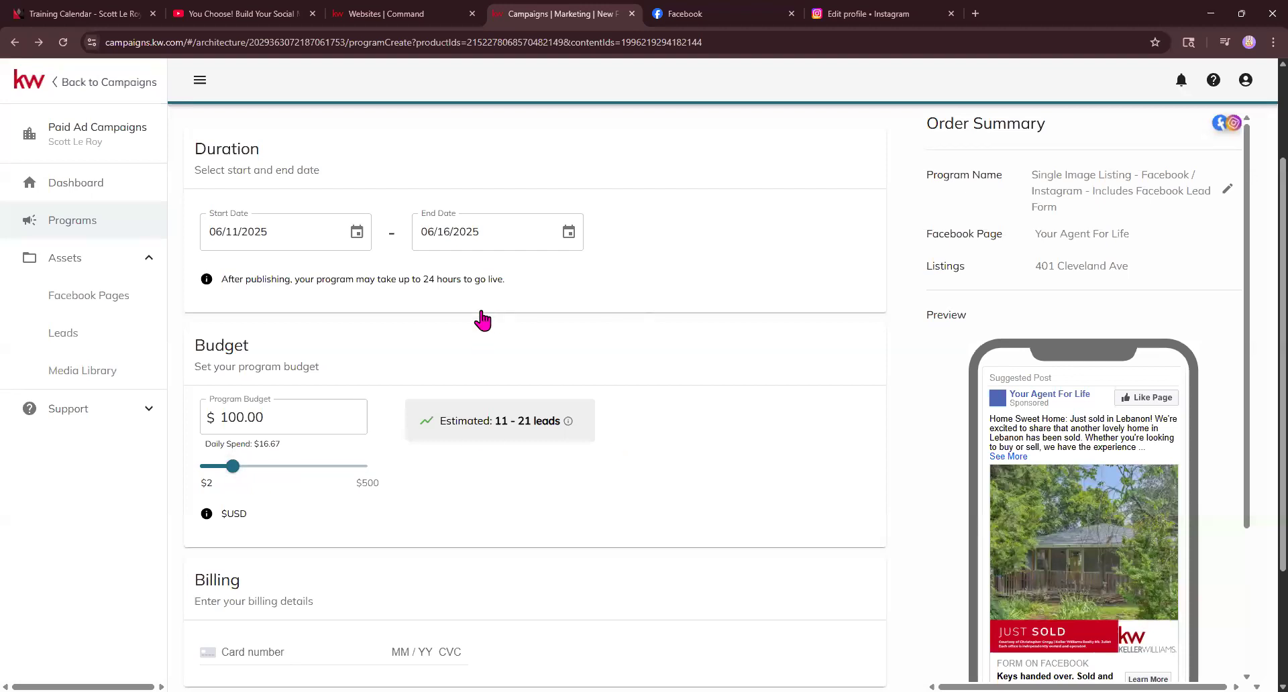
Step: Review the duration, budget, billing and total of the $100 Listing ad, and save the program as a draft
{"action": "scroll", "coordinate": [483, 321], "scroll_direction": "down", "scroll_amount": 2}
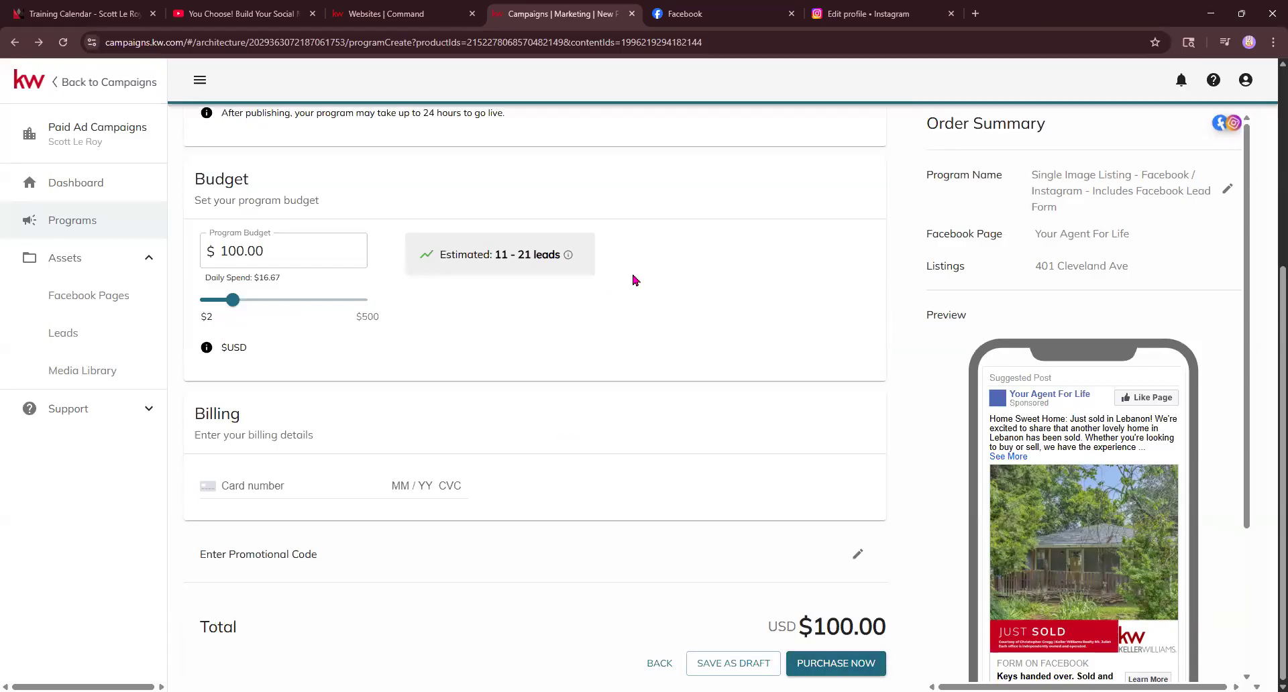
{"action": "scroll", "coordinate": [791, 477], "scroll_direction": "up", "scroll_amount": 4}
{"action": "scroll", "coordinate": [794, 479], "scroll_direction": "down", "scroll_amount": 4}
{"action": "left_click", "coordinate": [739, 664]}
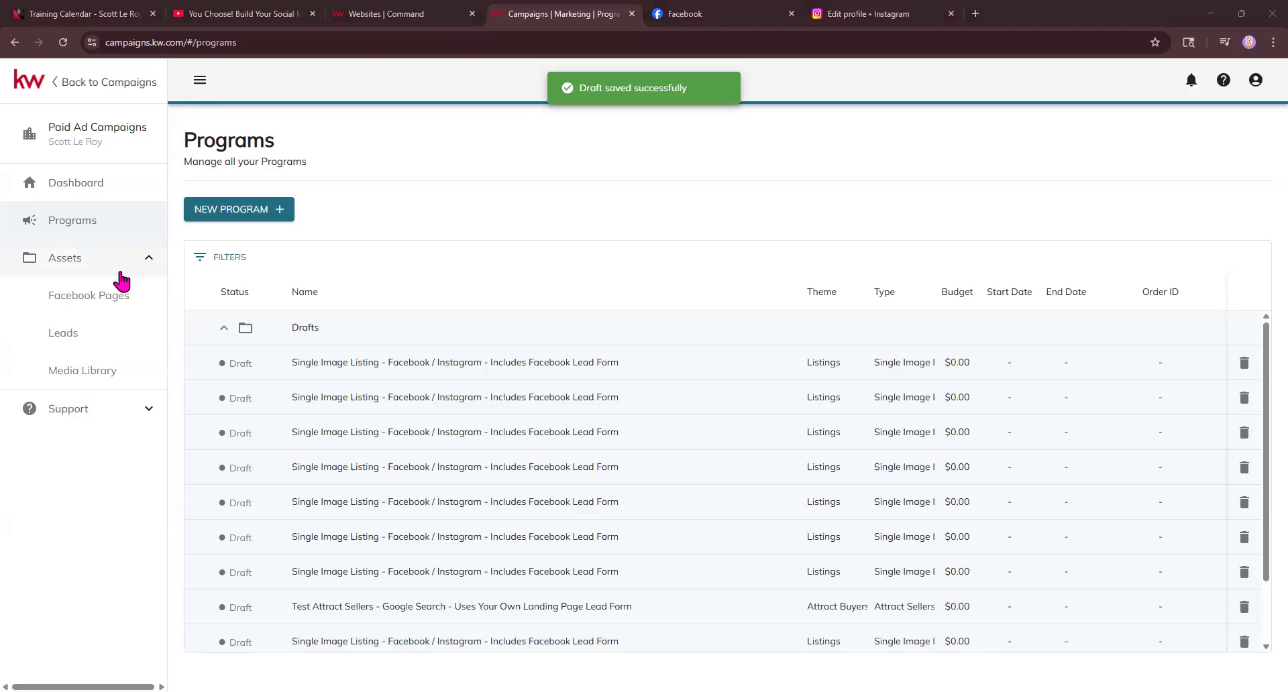
Step: Look over the drafts in the Programs list, and open the first Single Image Listing draft to review its saved settings
{"action": "scroll", "coordinate": [354, 398], "scroll_direction": "down", "scroll_amount": 2}
{"action": "scroll", "coordinate": [353, 399], "scroll_direction": "up", "scroll_amount": 2}
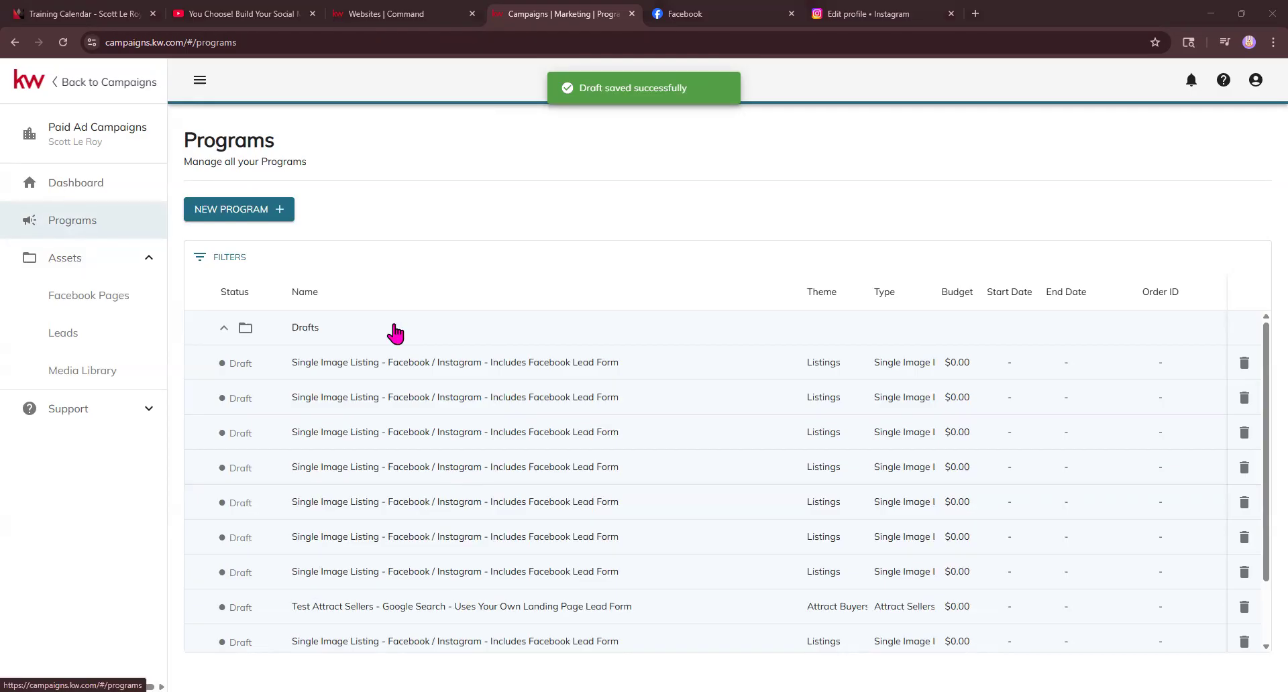
{"action": "left_click", "coordinate": [75, 223]}
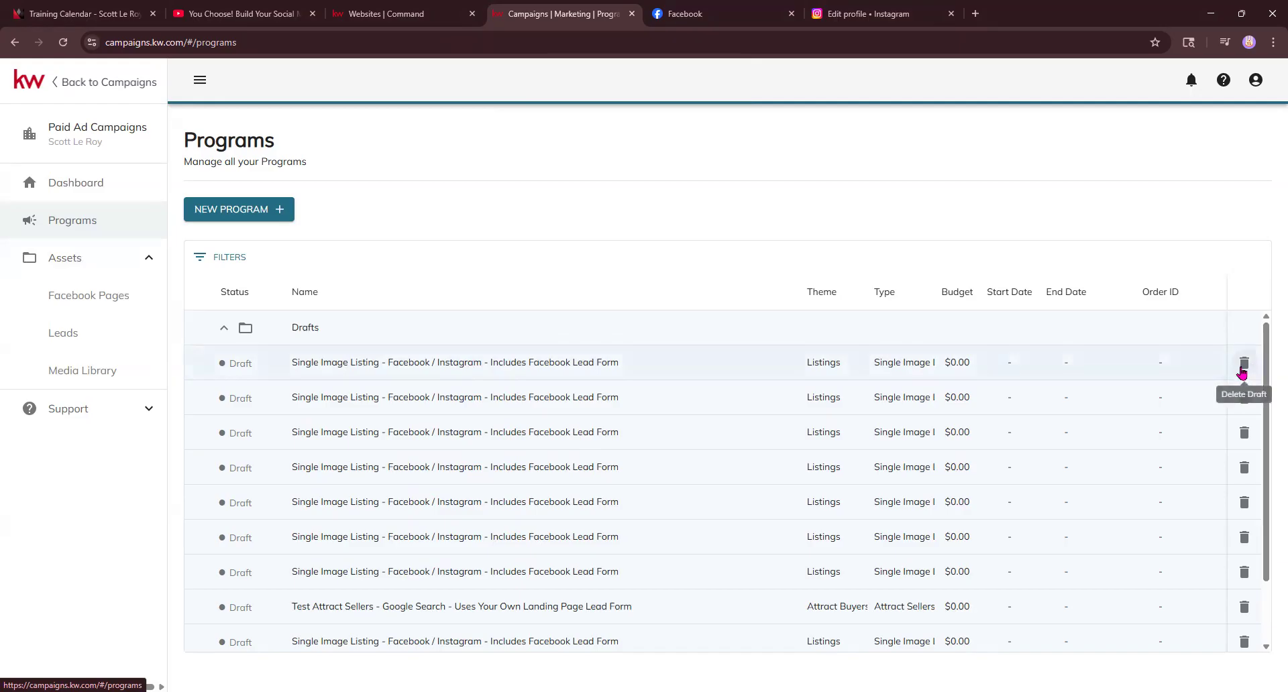
{"action": "scroll", "coordinate": [704, 606], "scroll_direction": "down", "scroll_amount": 2}
{"action": "scroll", "coordinate": [345, 463], "scroll_direction": "up", "scroll_amount": 2}
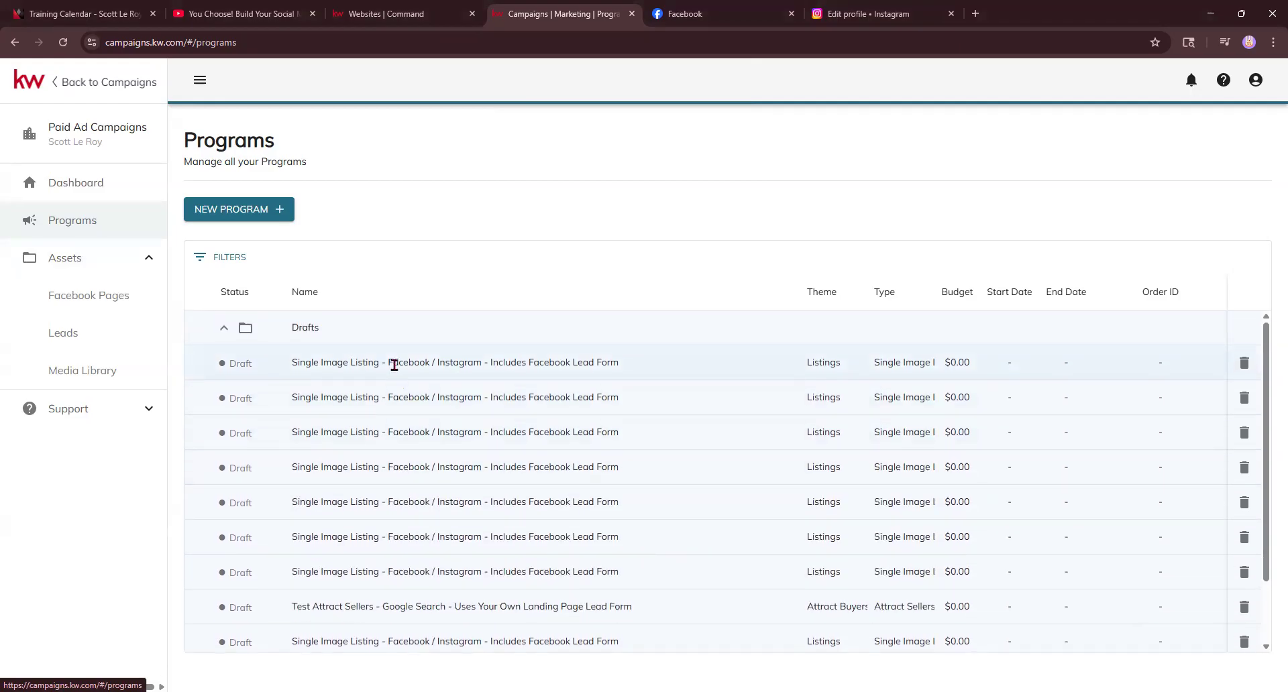
{"action": "left_click", "coordinate": [394, 364]}
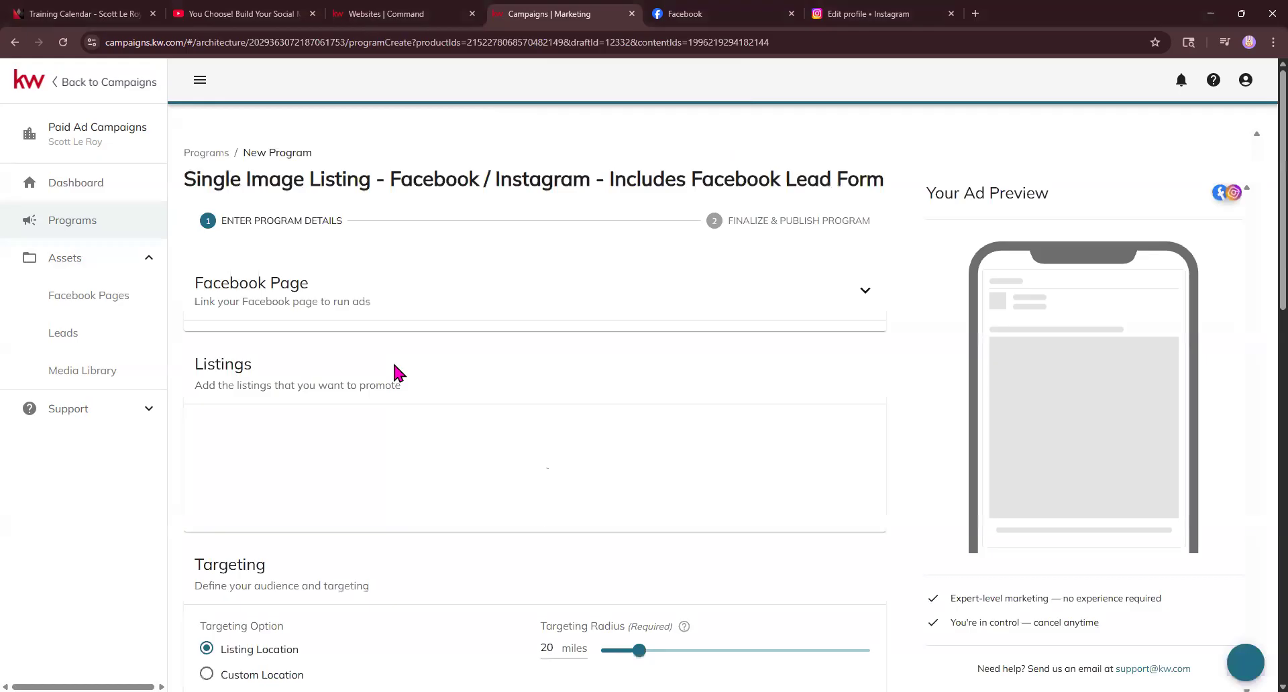
{"action": "scroll", "coordinate": [422, 423], "scroll_direction": "down", "scroll_amount": 10}
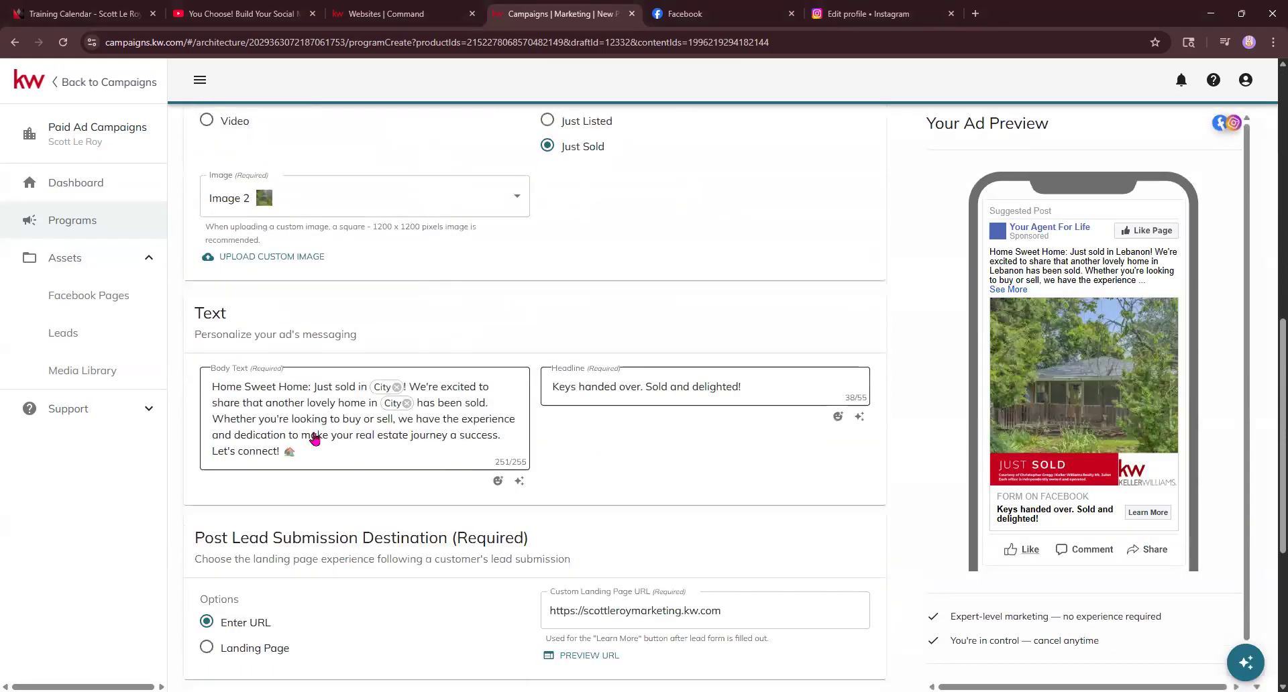
{"action": "scroll", "coordinate": [314, 439], "scroll_direction": "down", "scroll_amount": 5}
{"action": "scroll", "coordinate": [397, 468], "scroll_direction": "up", "scroll_amount": 4}
Step: Check the Leads page, then view the Quick Start ad types for a new program and close them without choosing one
{"action": "left_click", "coordinate": [75, 333]}
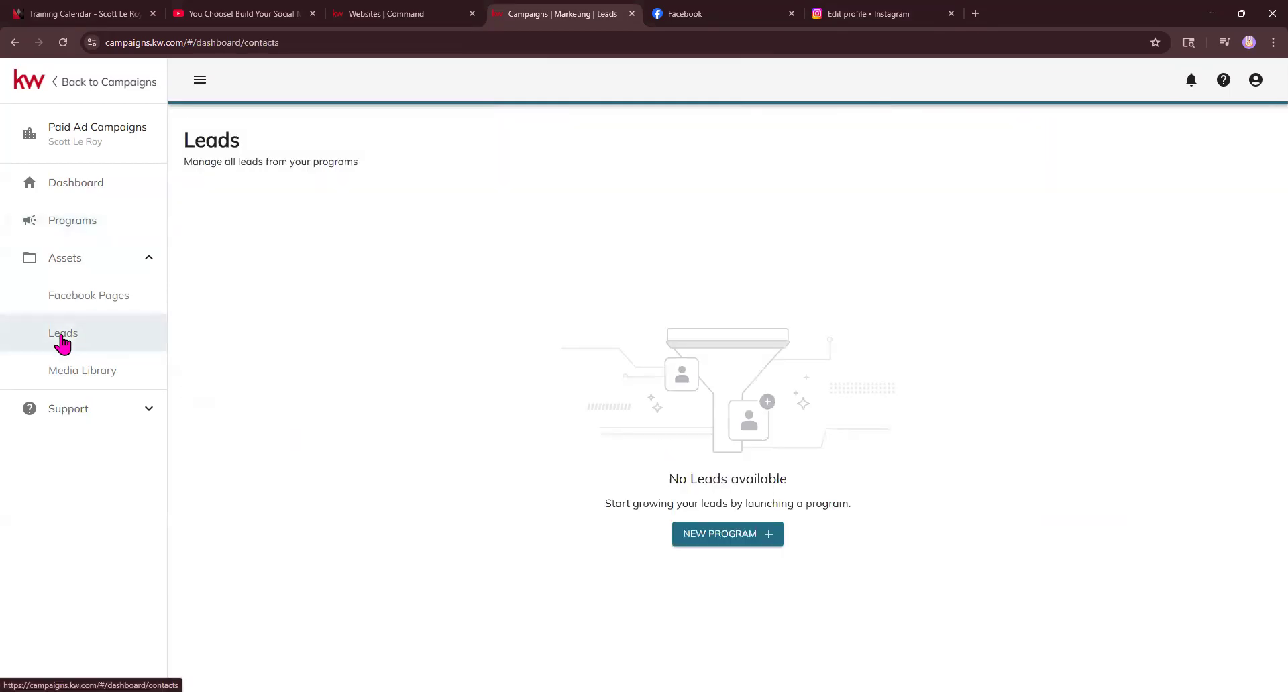
{"action": "left_click", "coordinate": [89, 220]}
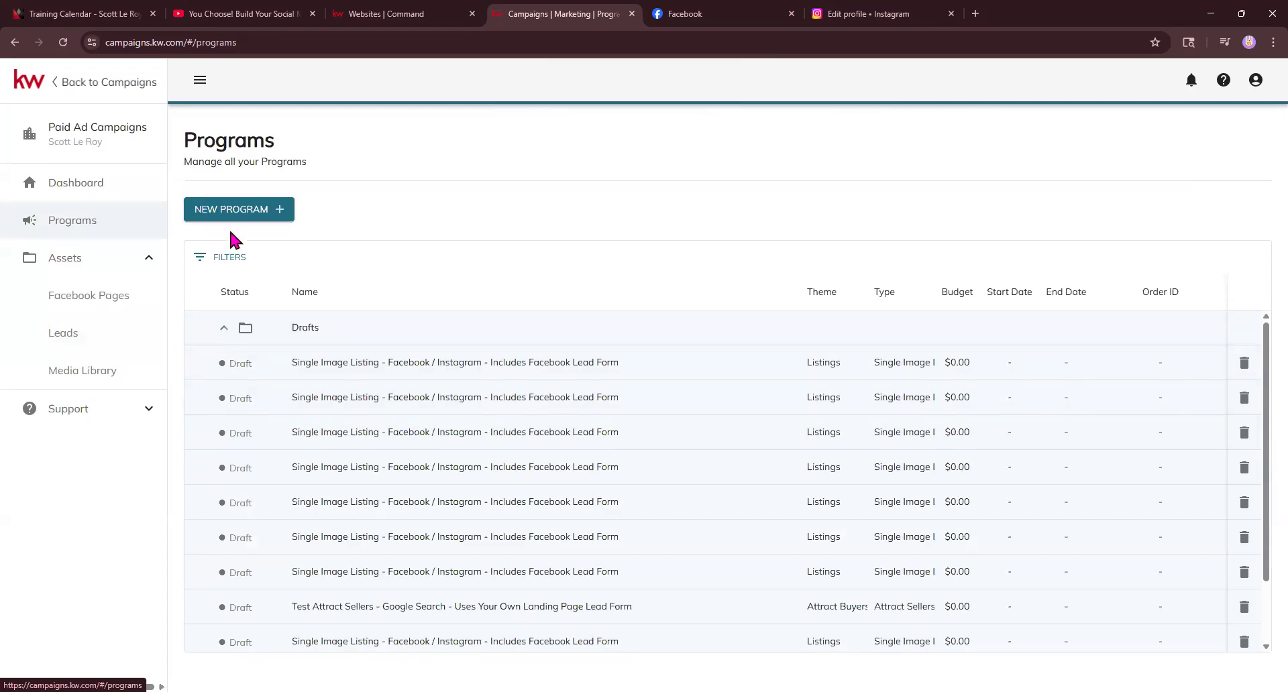
{"action": "left_click", "coordinate": [247, 213]}
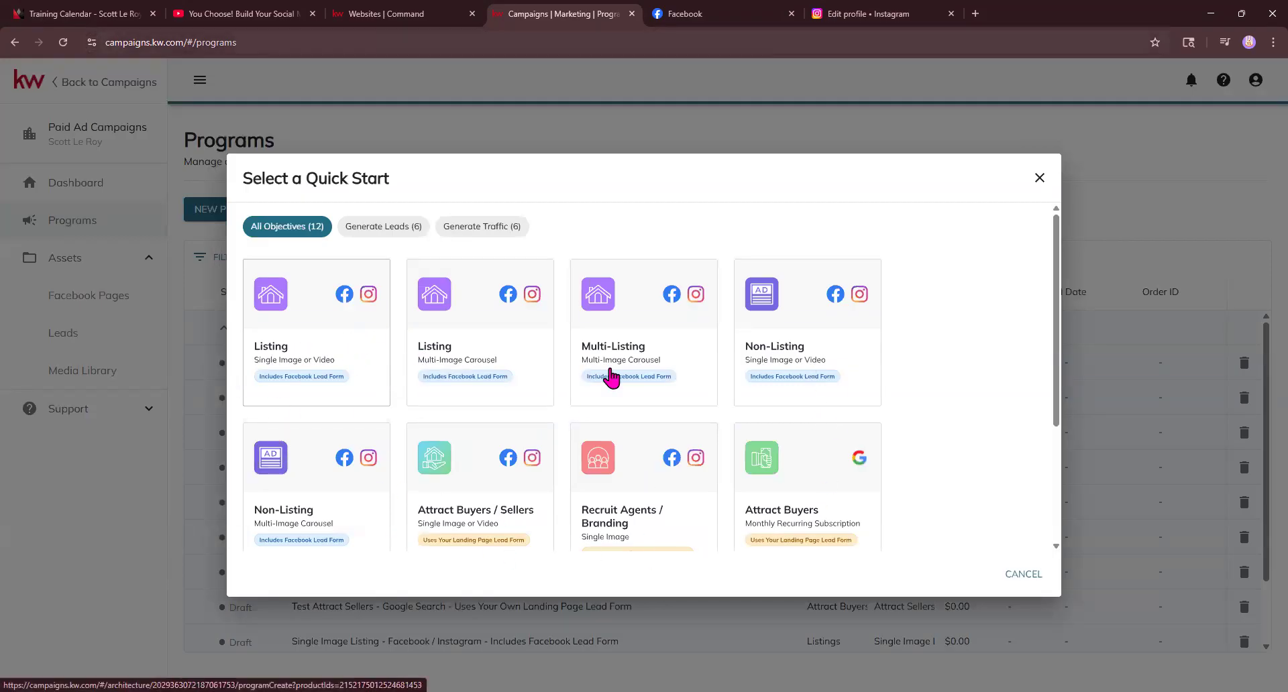
{"action": "left_click", "coordinate": [1040, 177]}
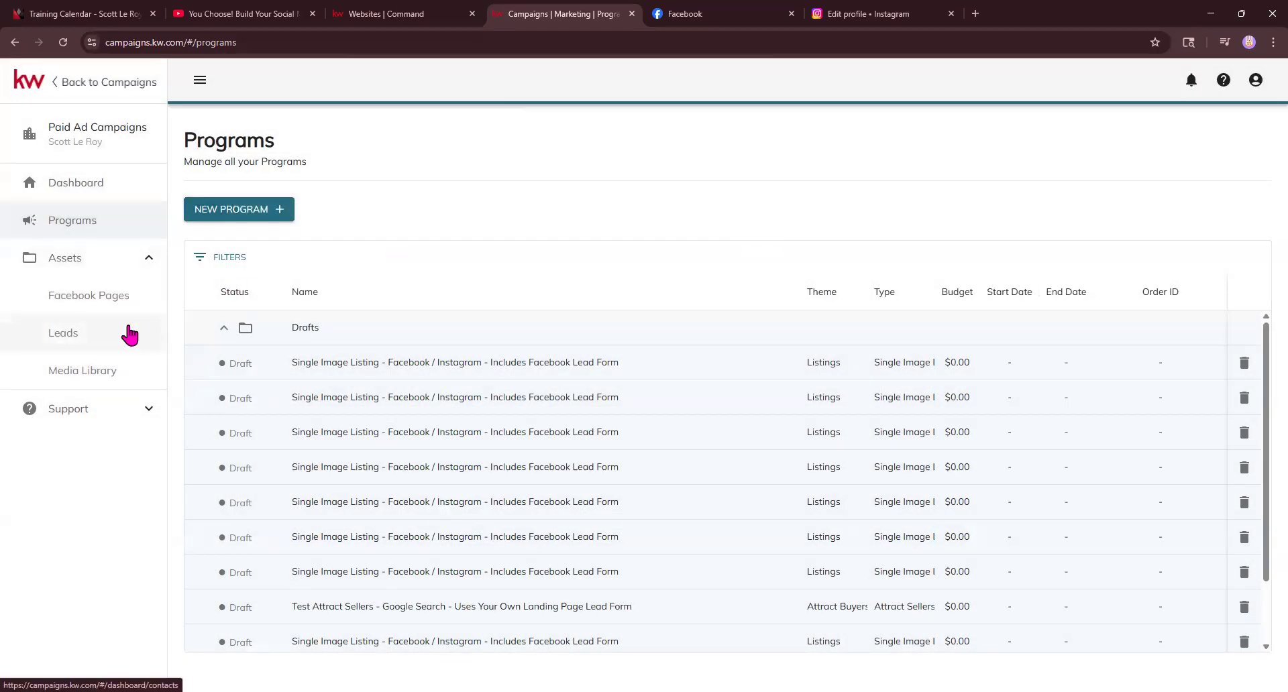
Step: View the Media Library, including its area for uploading new media, and return to the media assets
{"action": "left_click", "coordinate": [94, 375]}
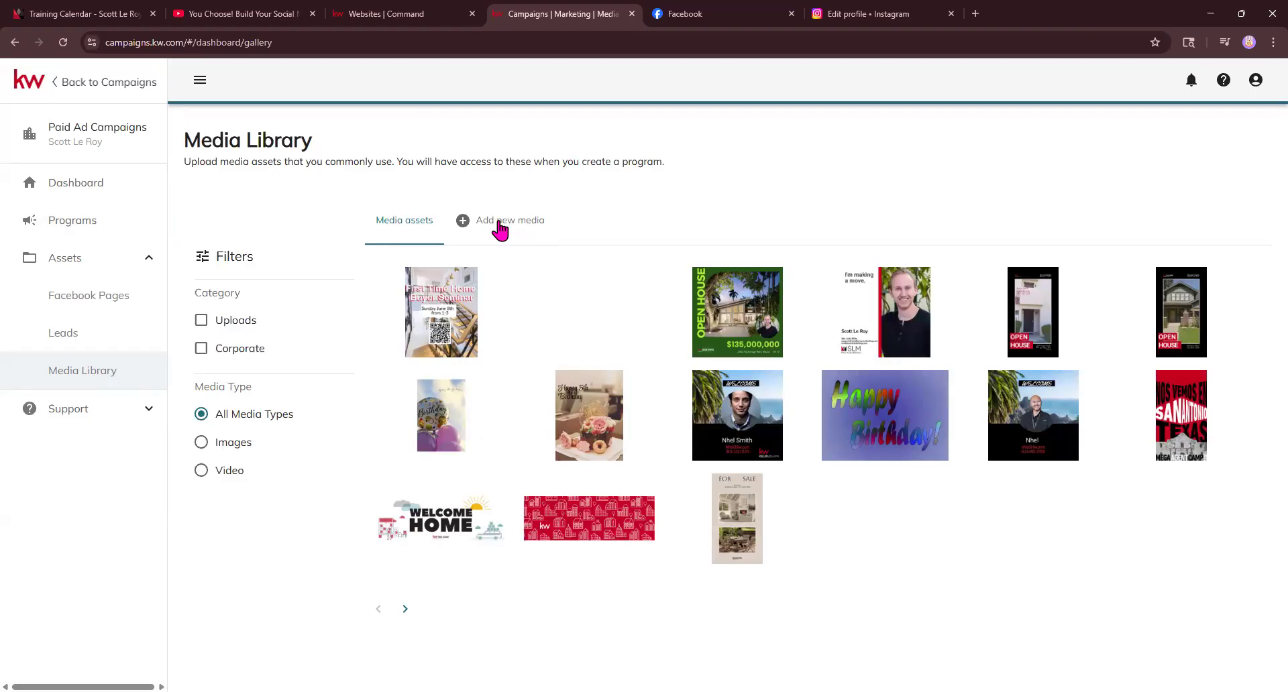
{"action": "left_click", "coordinate": [500, 230]}
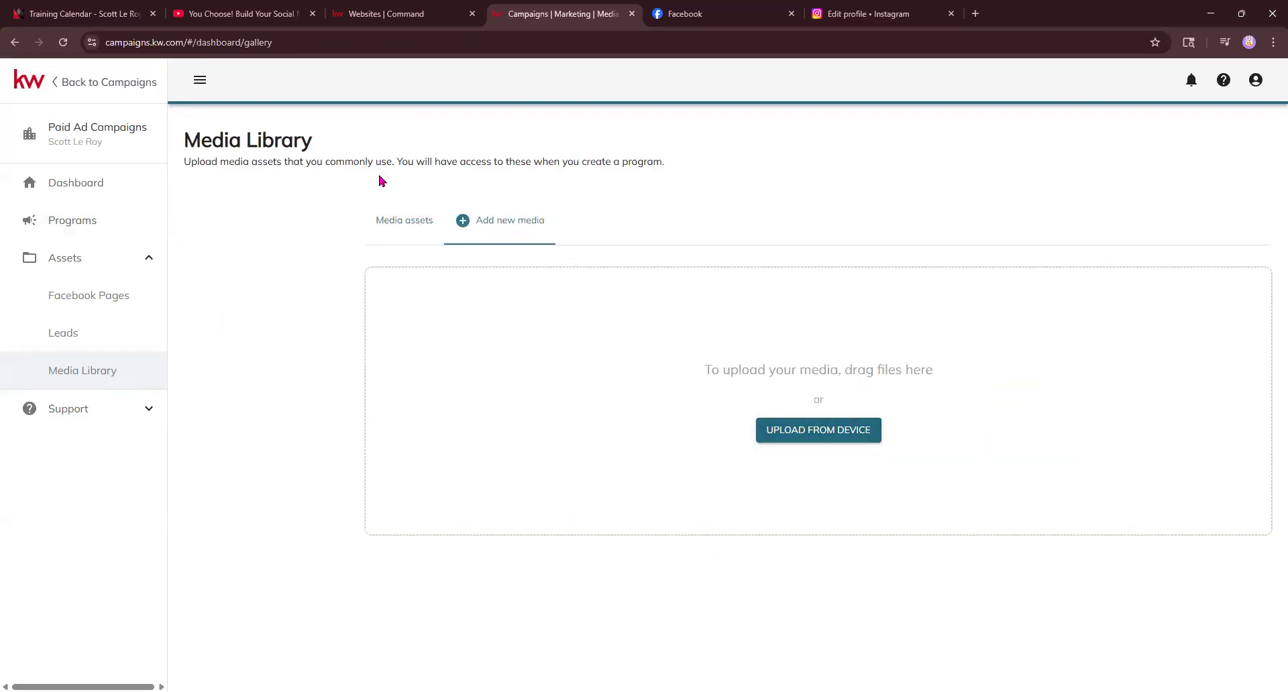
{"action": "left_click", "coordinate": [438, 240]}
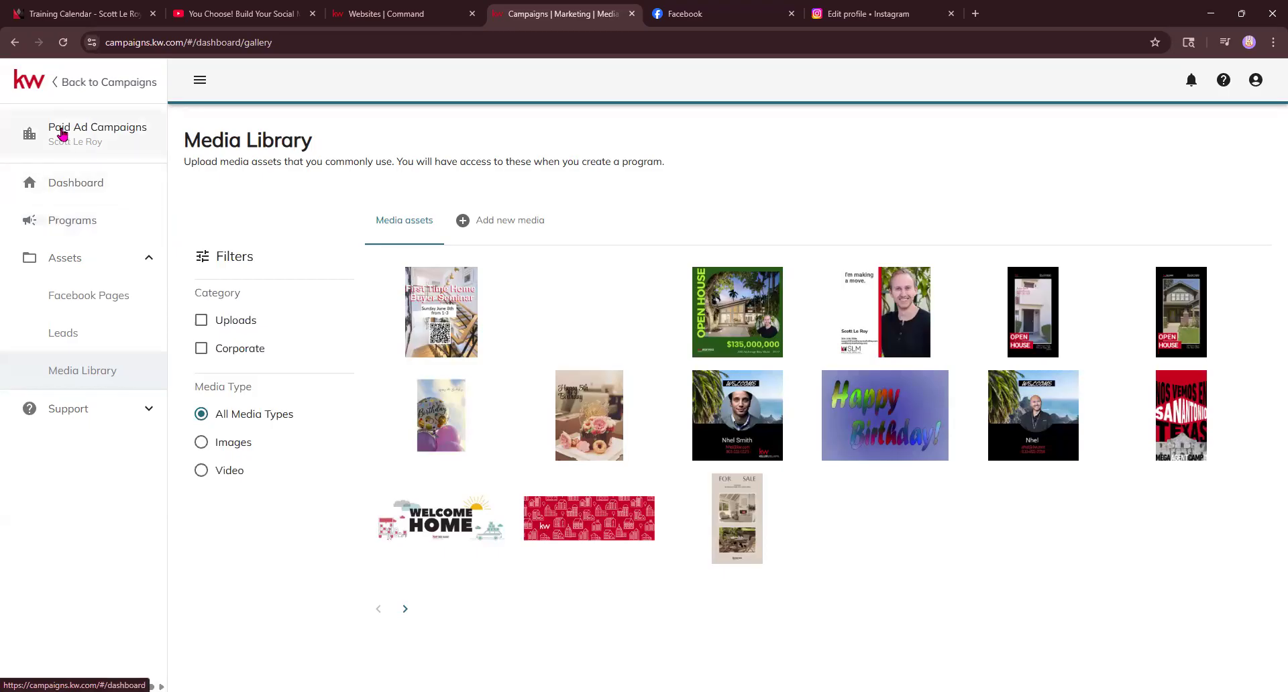
Step: Leave the paid ads area through its dashboard, and open the Social Posts calendar in Campaigns
{"action": "left_click", "coordinate": [71, 181]}
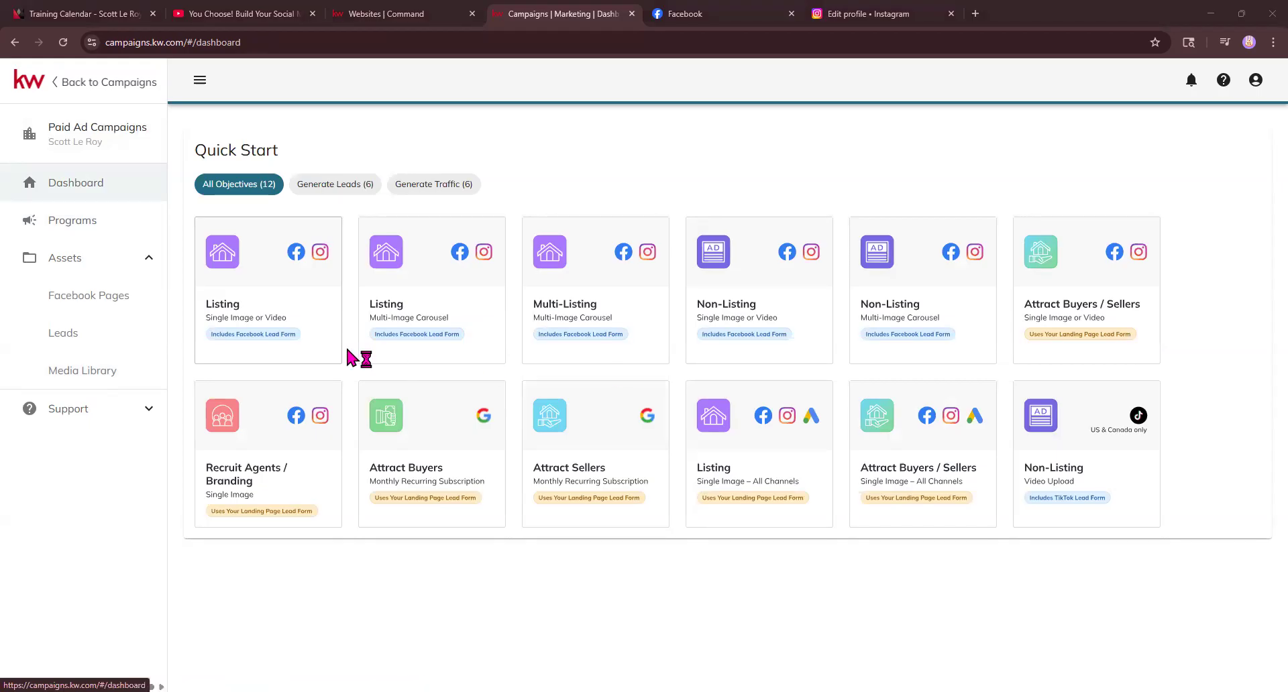
{"action": "left_click", "coordinate": [61, 84]}
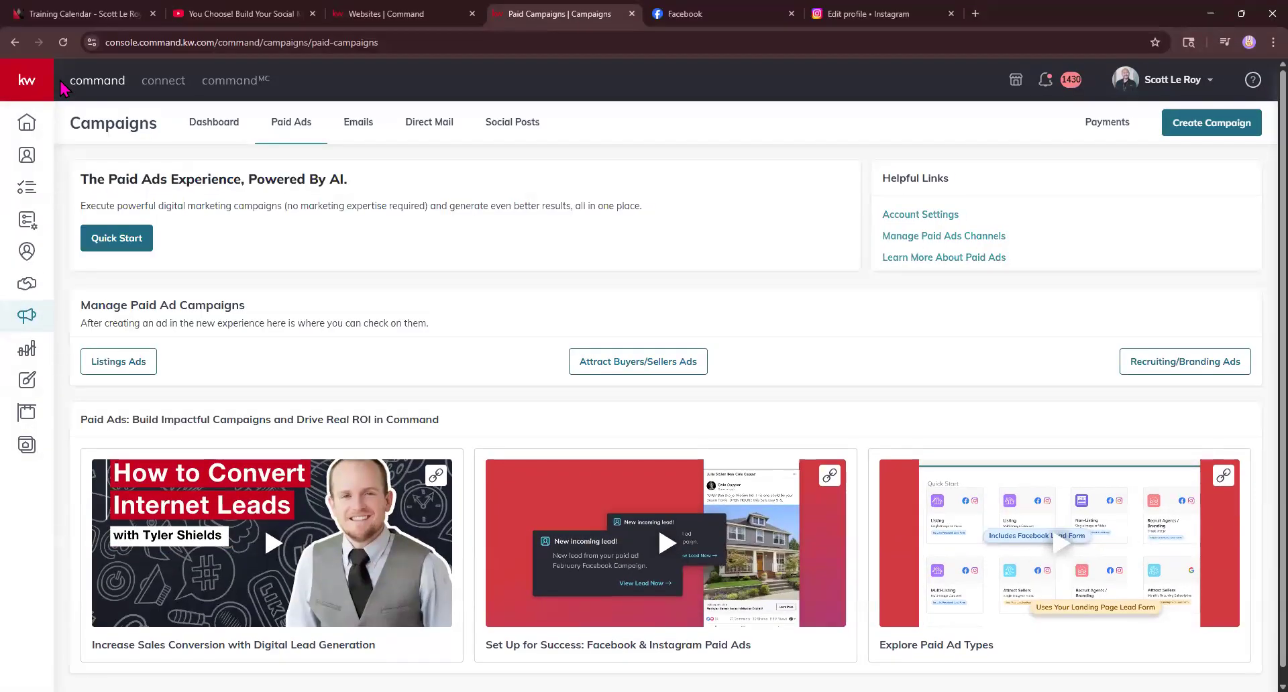
{"action": "left_click", "coordinate": [510, 122]}
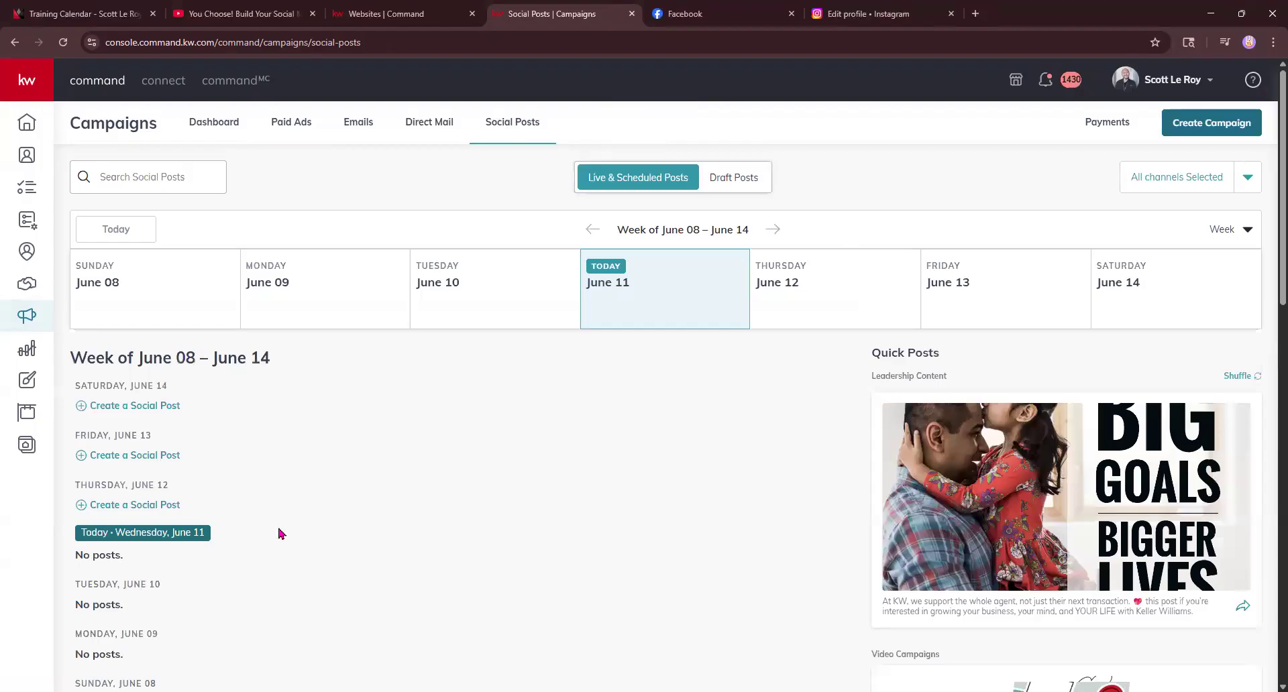
{"action": "scroll", "coordinate": [278, 537], "scroll_direction": "down", "scroll_amount": 3}
{"action": "scroll", "coordinate": [278, 542], "scroll_direction": "up", "scroll_amount": 2}
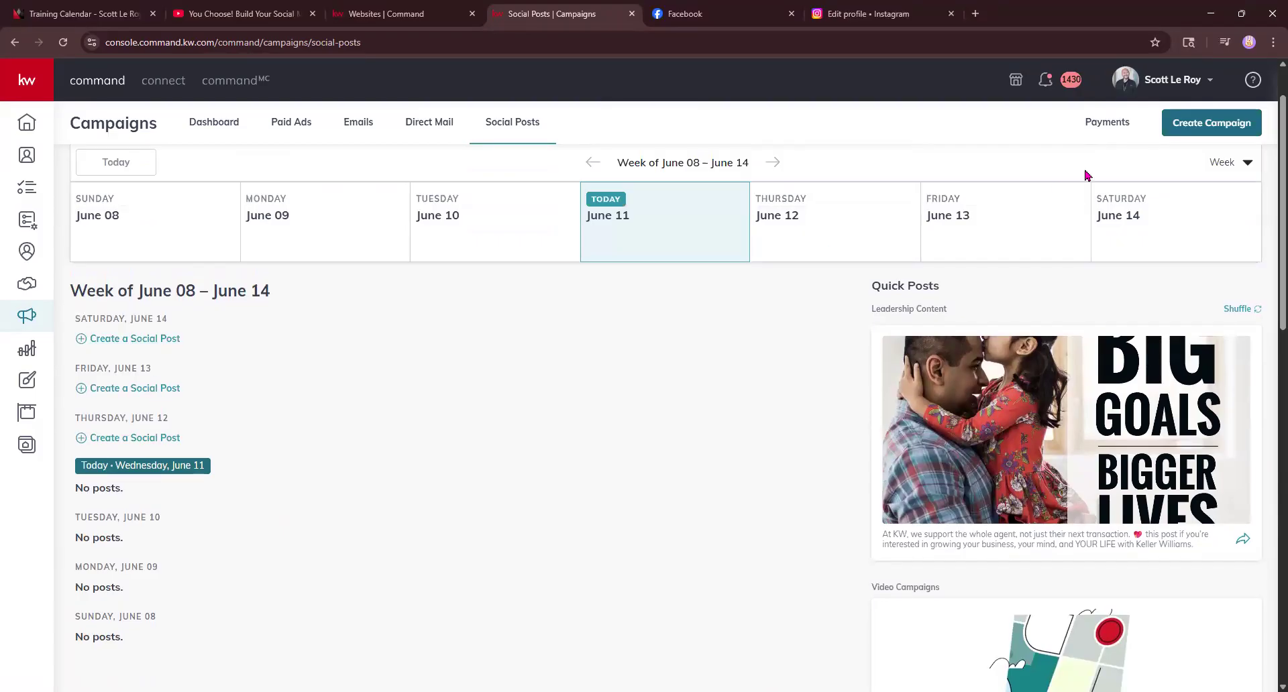
Step: Switch the Social Posts calendar to the Month view, browse back to April 2025 and return to May 2025
{"action": "left_click", "coordinate": [1246, 163]}
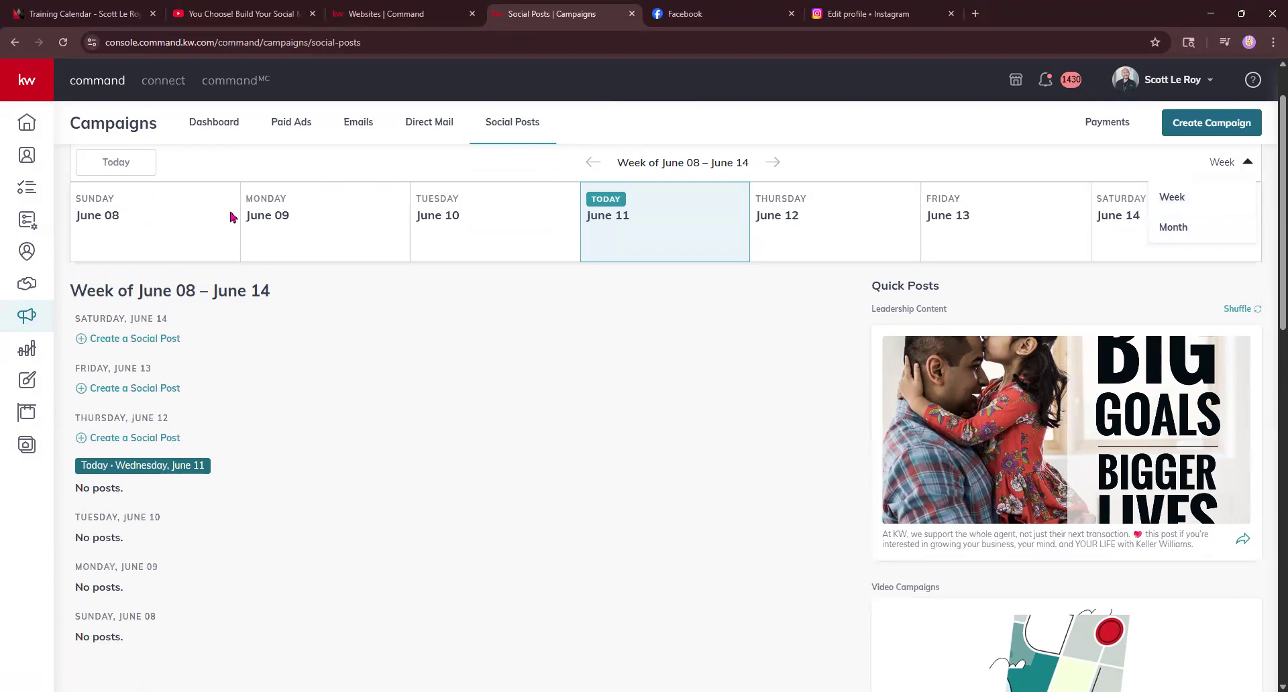
{"action": "left_click", "coordinate": [1160, 228]}
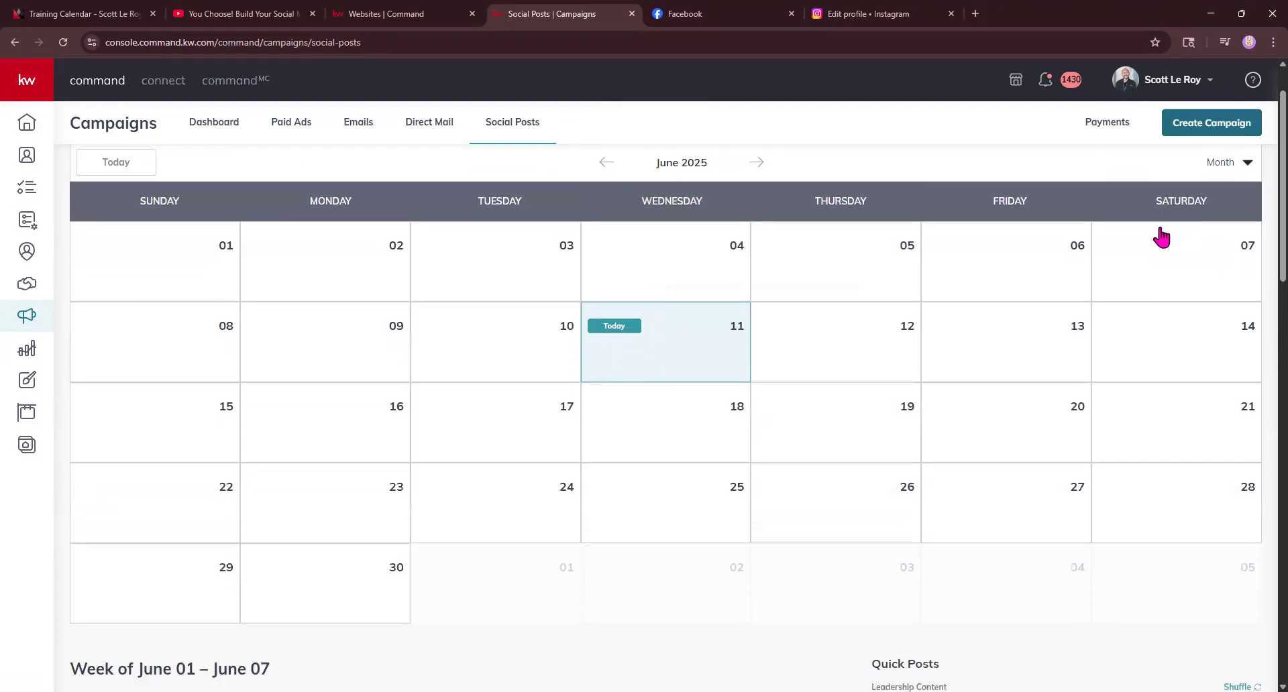
{"action": "left_click", "coordinate": [605, 162]}
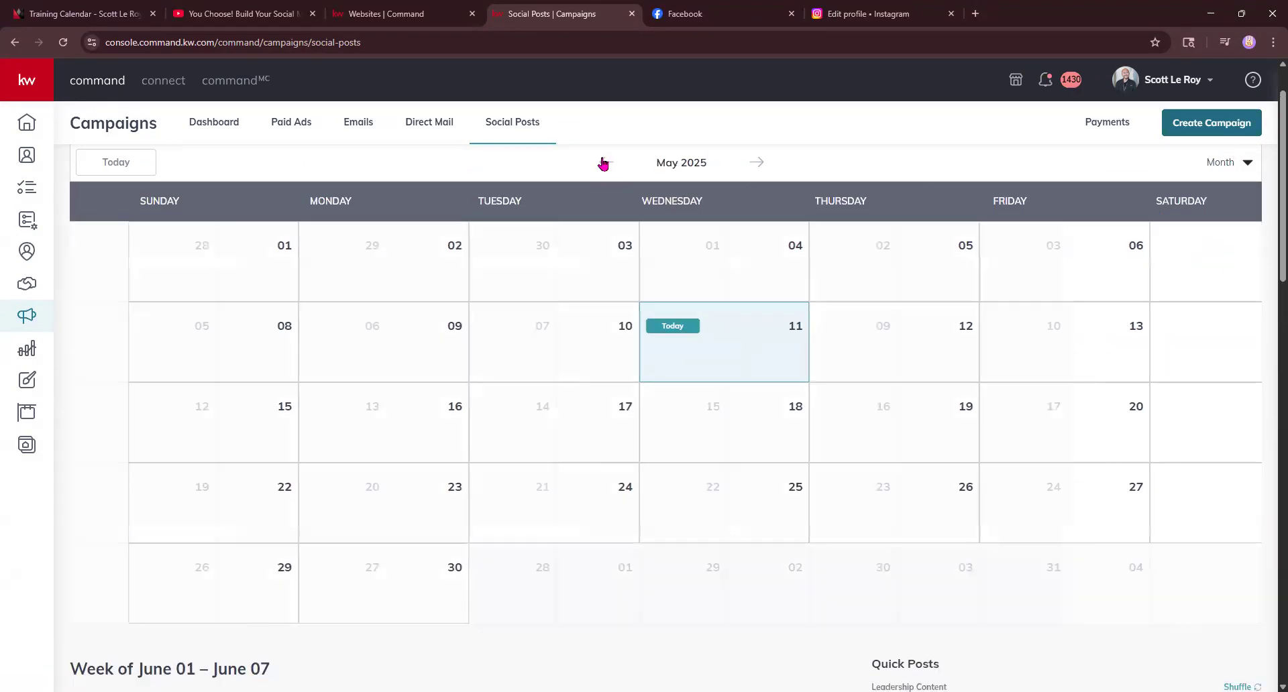
{"action": "left_click", "coordinate": [604, 162]}
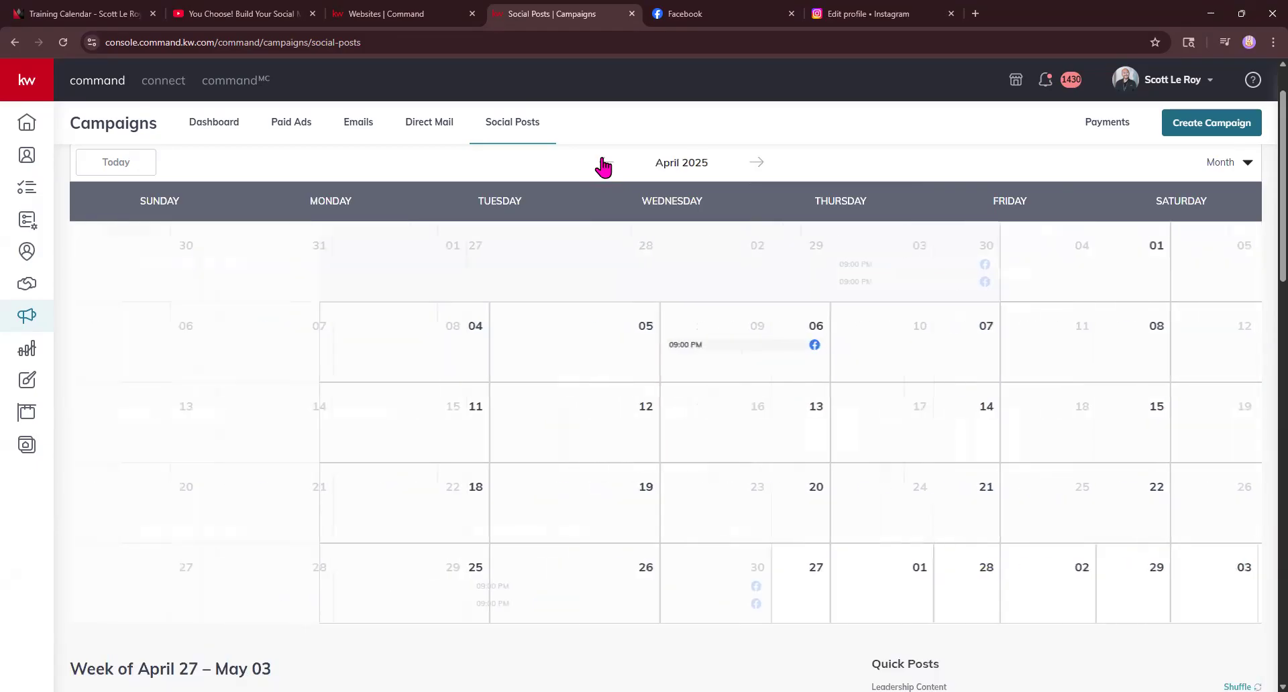
{"action": "left_click", "coordinate": [757, 164]}
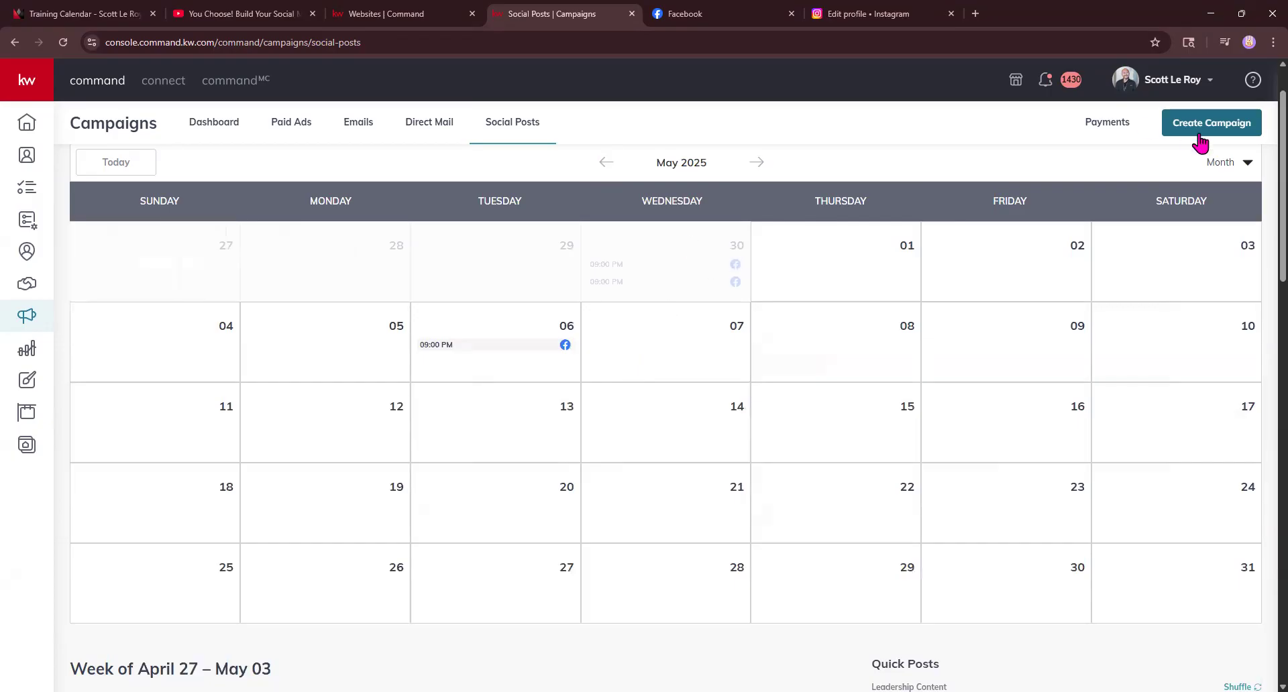
{"action": "left_click", "coordinate": [1232, 165]}
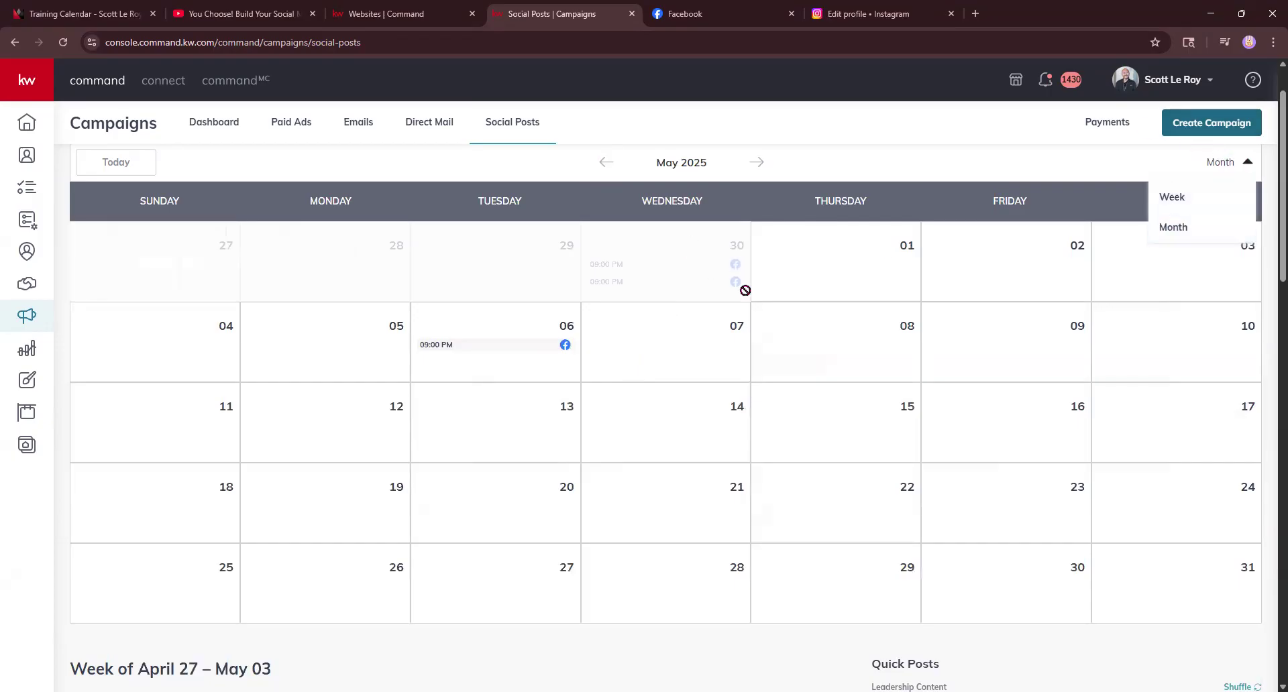
{"action": "left_click", "coordinate": [530, 349]}
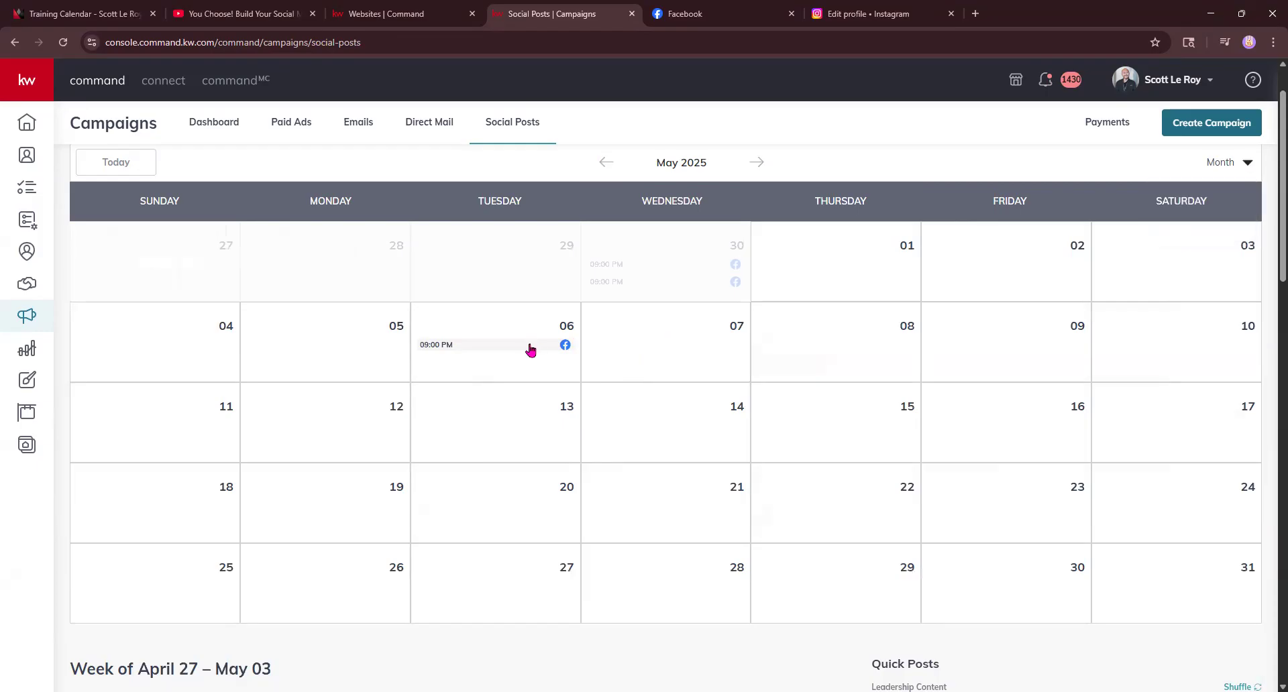
Step: Examine the published open house posts in the daily list for the week of April 27 – May 03
{"action": "scroll", "coordinate": [661, 364], "scroll_direction": "down", "scroll_amount": 2}
{"action": "scroll", "coordinate": [661, 364], "scroll_direction": "down", "scroll_amount": 12}
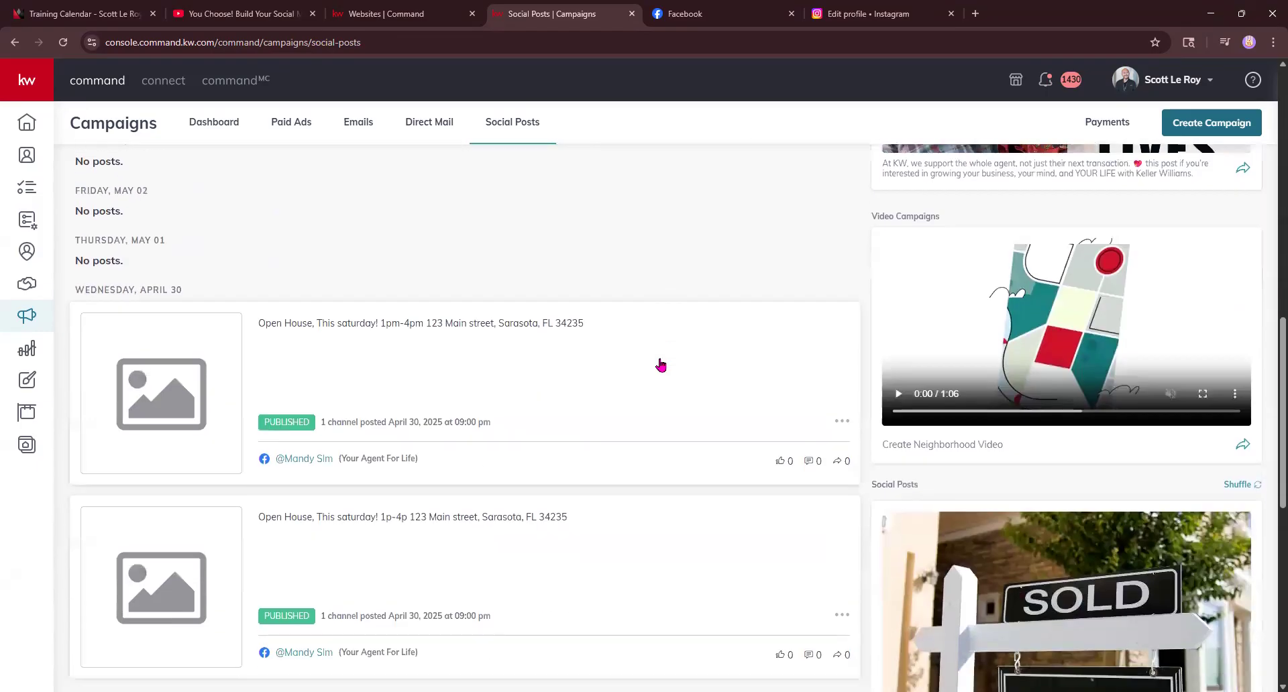
{"action": "scroll", "coordinate": [463, 402], "scroll_direction": "up", "scroll_amount": 3}
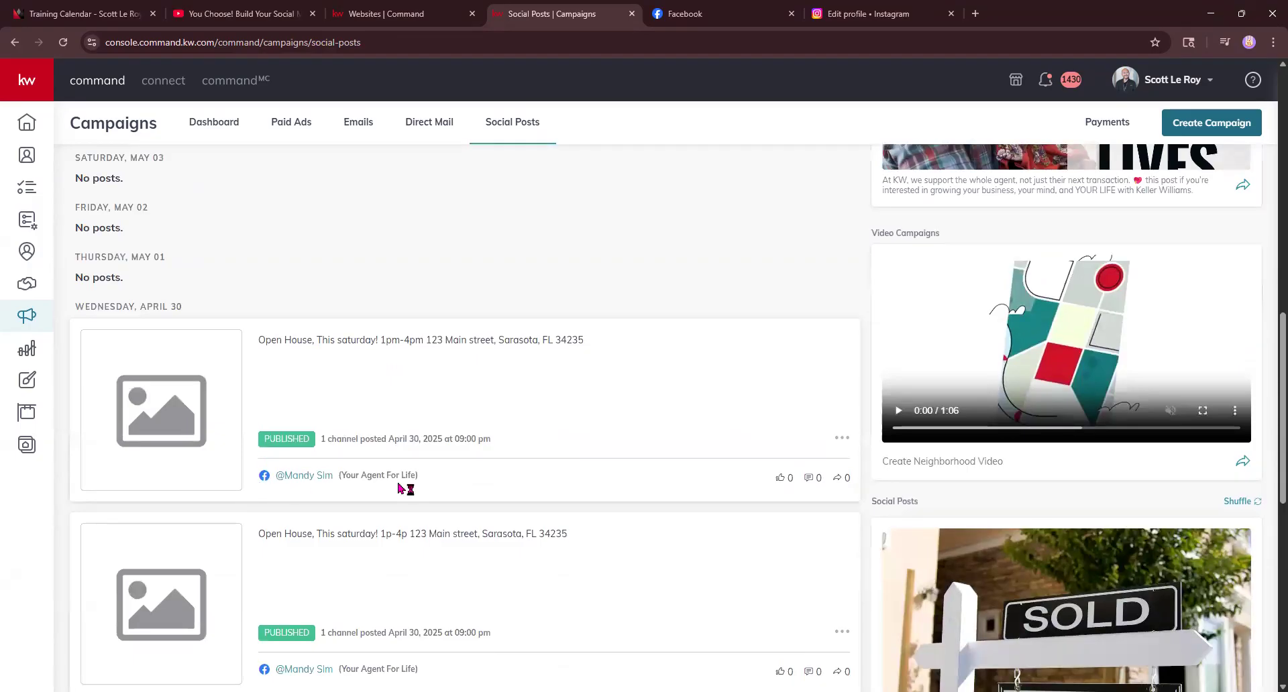
{"action": "scroll", "coordinate": [195, 399], "scroll_direction": "down", "scroll_amount": 2}
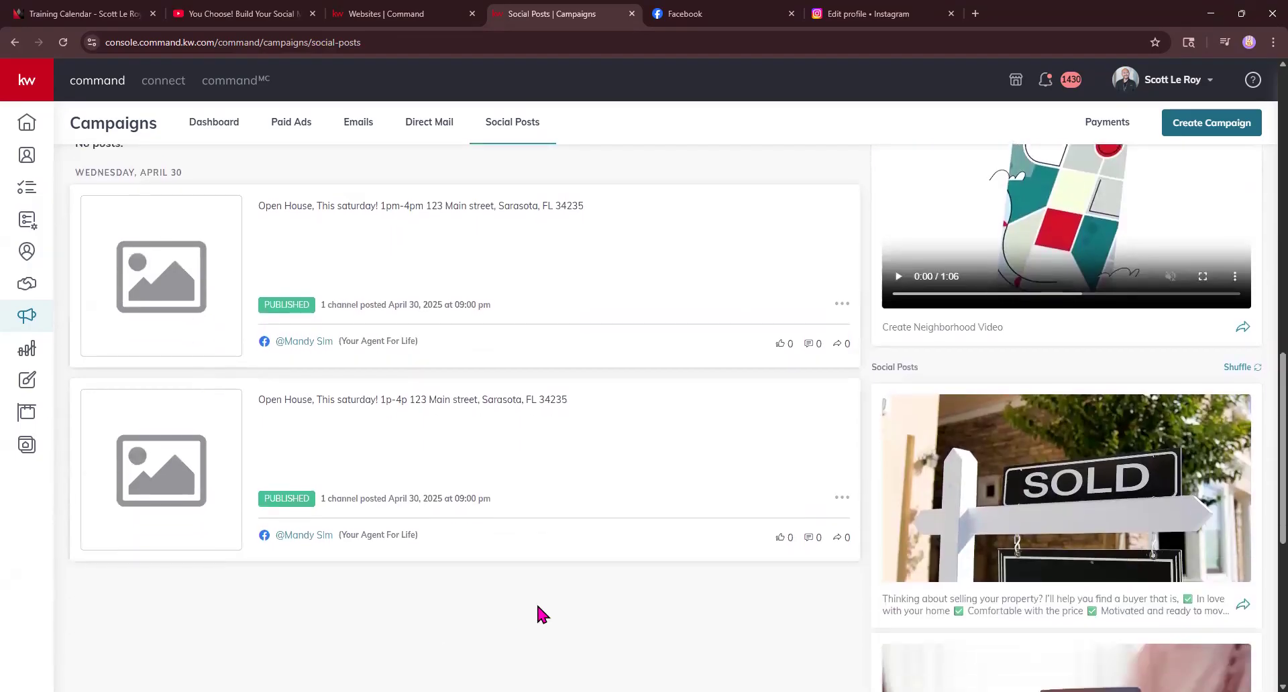
{"action": "scroll", "coordinate": [554, 321], "scroll_direction": "up", "scroll_amount": 9}
{"action": "scroll", "coordinate": [558, 330], "scroll_direction": "up", "scroll_amount": 5}
{"action": "scroll", "coordinate": [561, 331], "scroll_direction": "down", "scroll_amount": 10}
{"action": "scroll", "coordinate": [1201, 415], "scroll_direction": "up", "scroll_amount": 2}
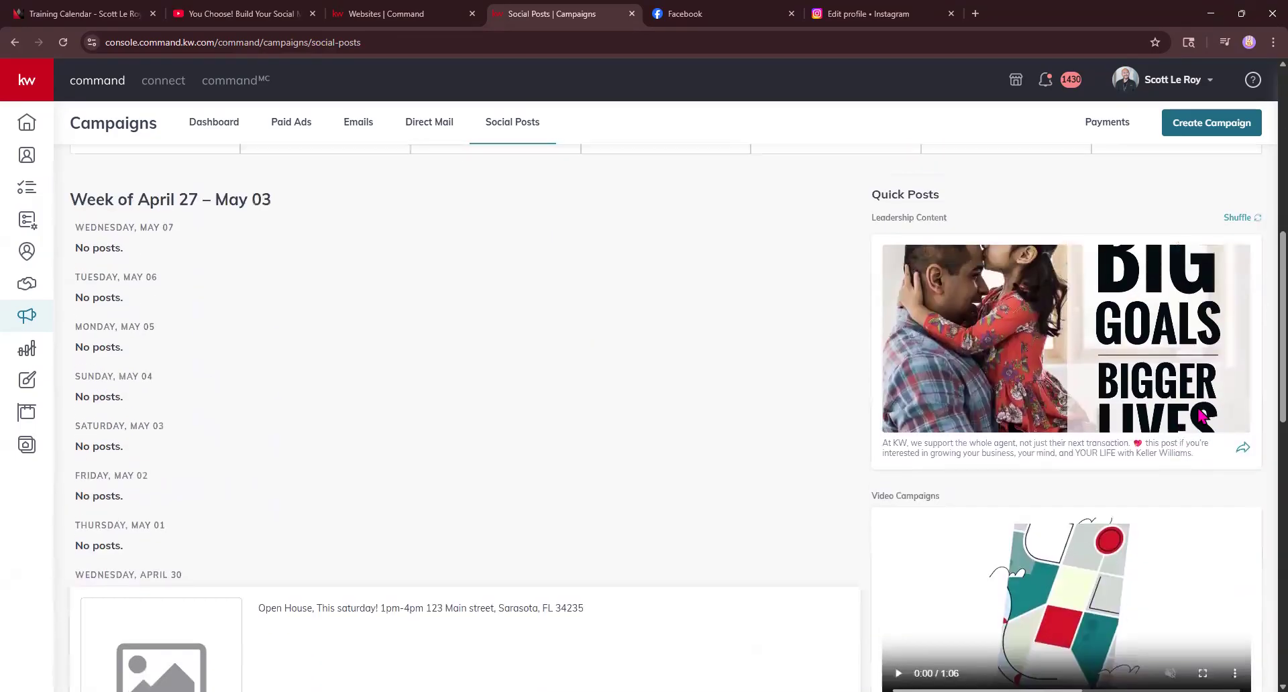
Step: Shuffle the Leadership Content in Quick Posts several times to browse the suggested posts
{"action": "scroll", "coordinate": [1201, 416], "scroll_direction": "up", "scroll_amount": 1}
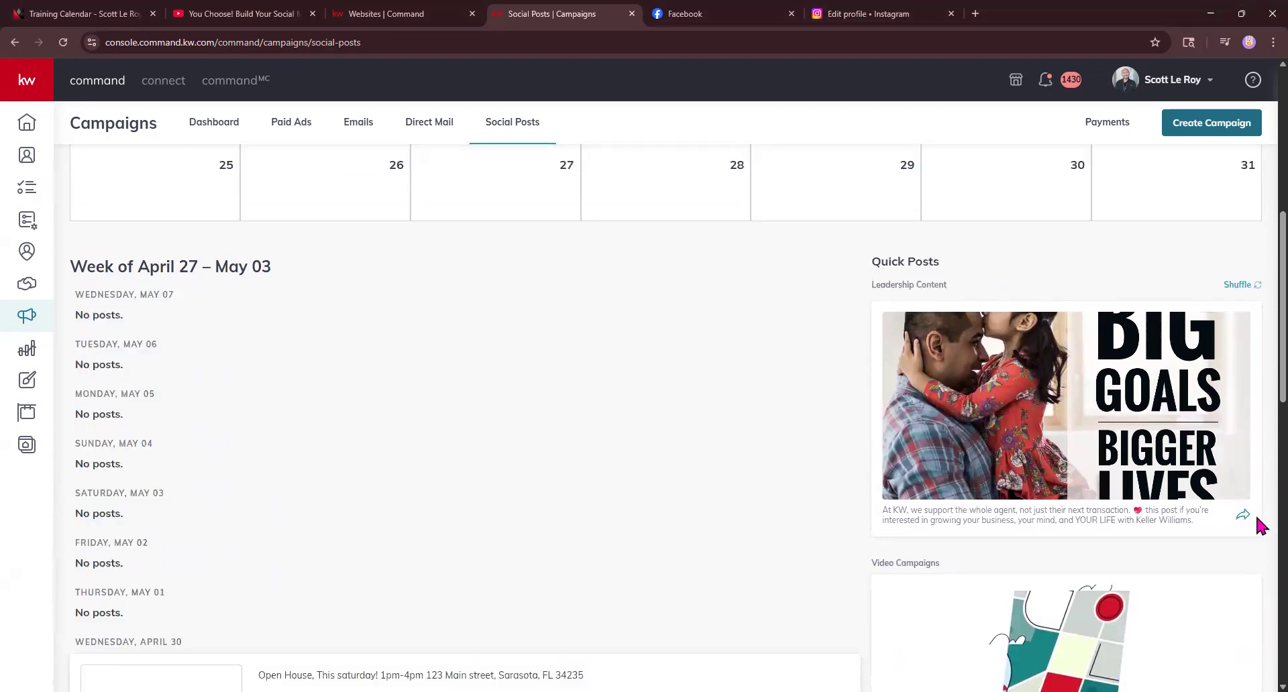
{"action": "left_click", "coordinate": [1255, 287]}
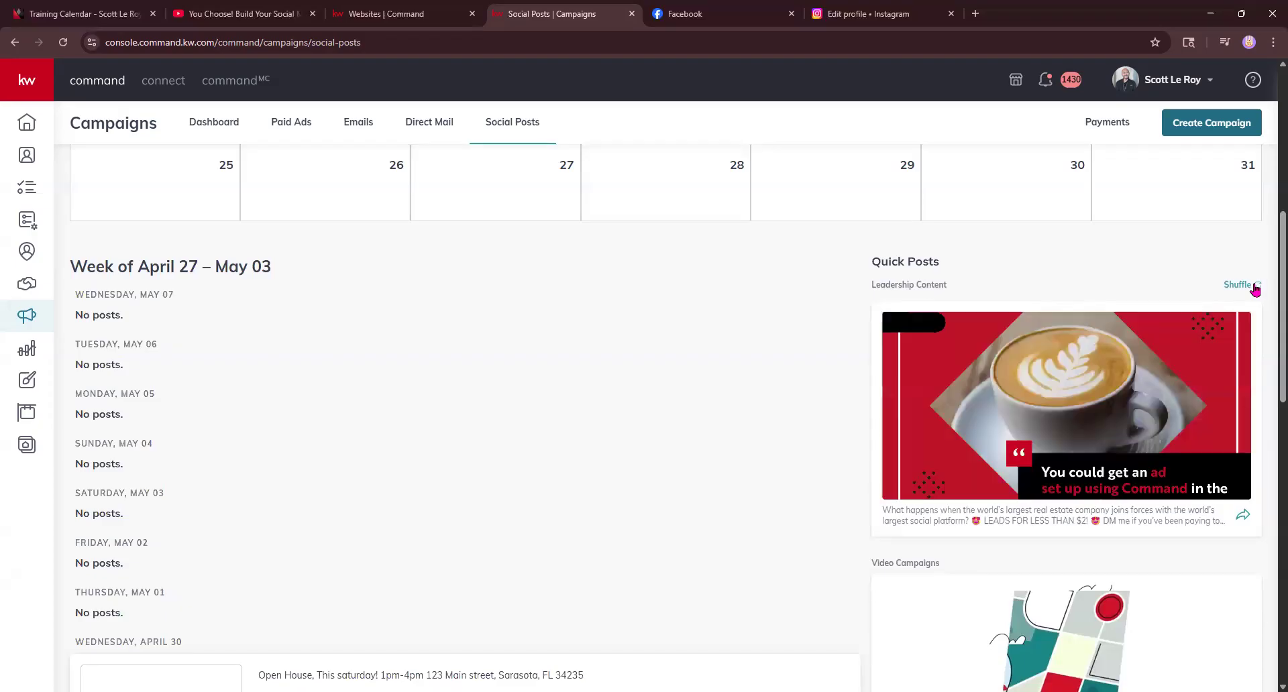
{"action": "left_click", "coordinate": [1254, 288]}
{"action": "left_click", "coordinate": [1254, 288]}
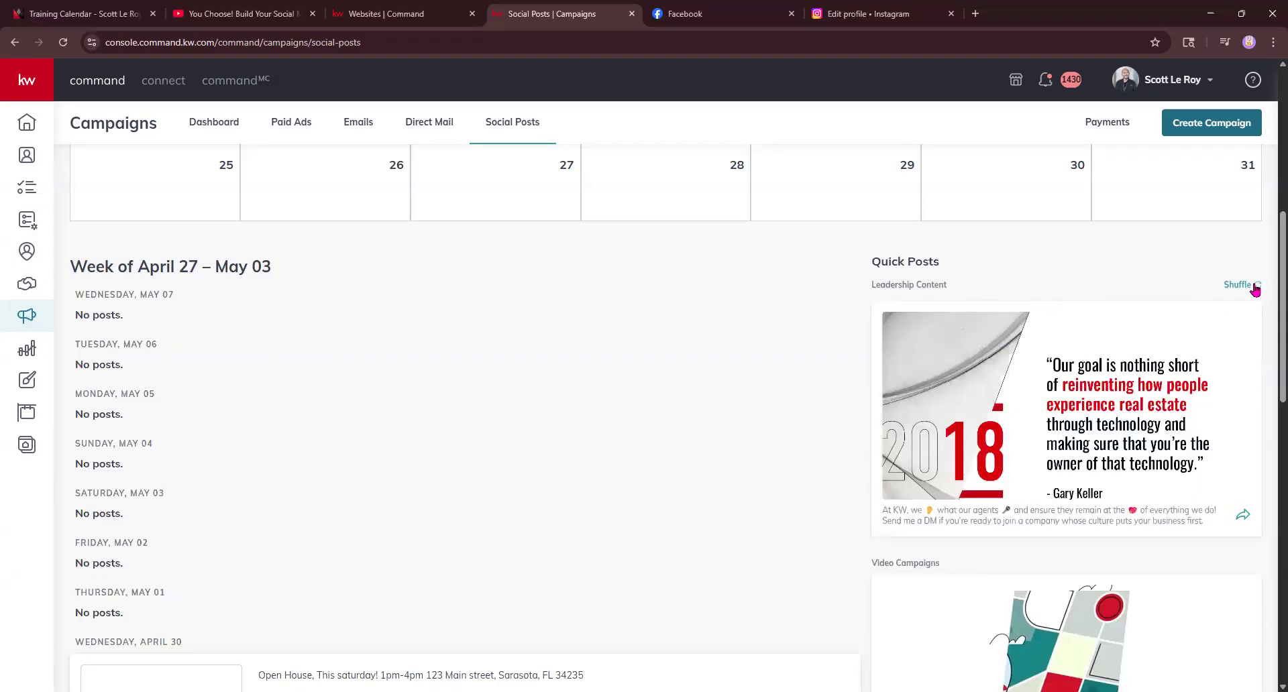
{"action": "left_click", "coordinate": [1255, 288]}
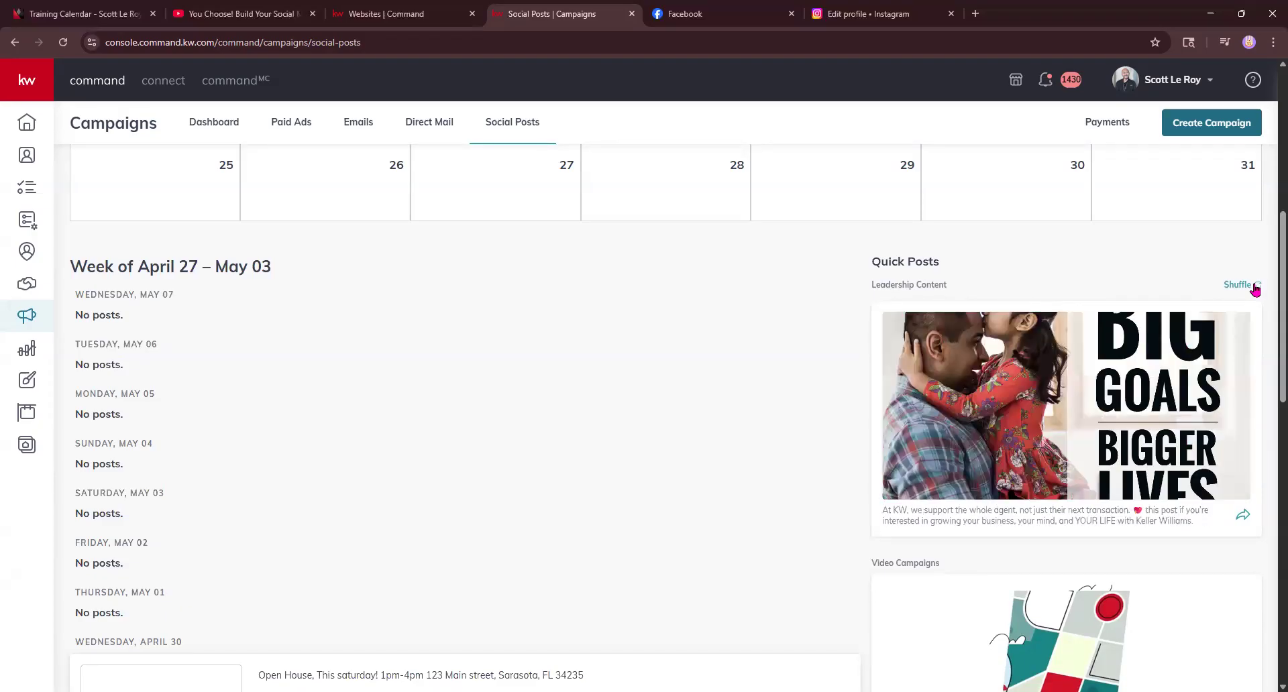
{"action": "left_click", "coordinate": [1254, 288]}
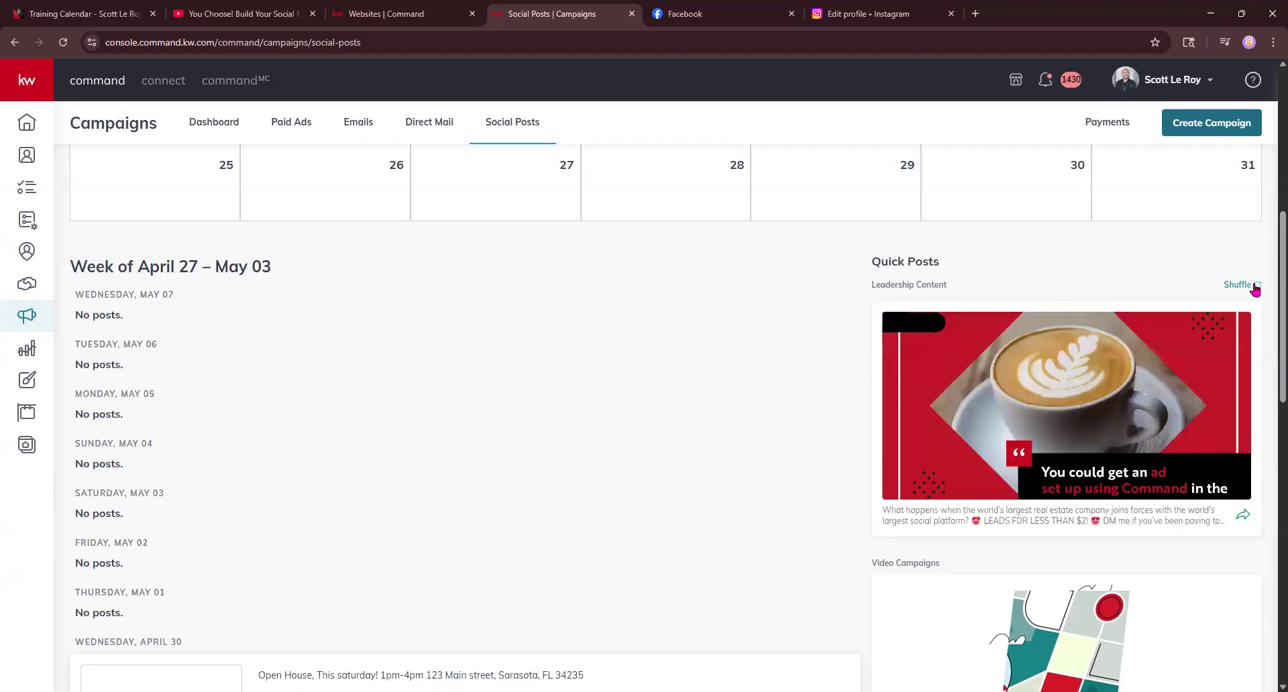
{"action": "scroll", "coordinate": [1234, 376], "scroll_direction": "down", "scroll_amount": 3}
{"action": "scroll", "coordinate": [908, 235], "scroll_direction": "up", "scroll_amount": 4}
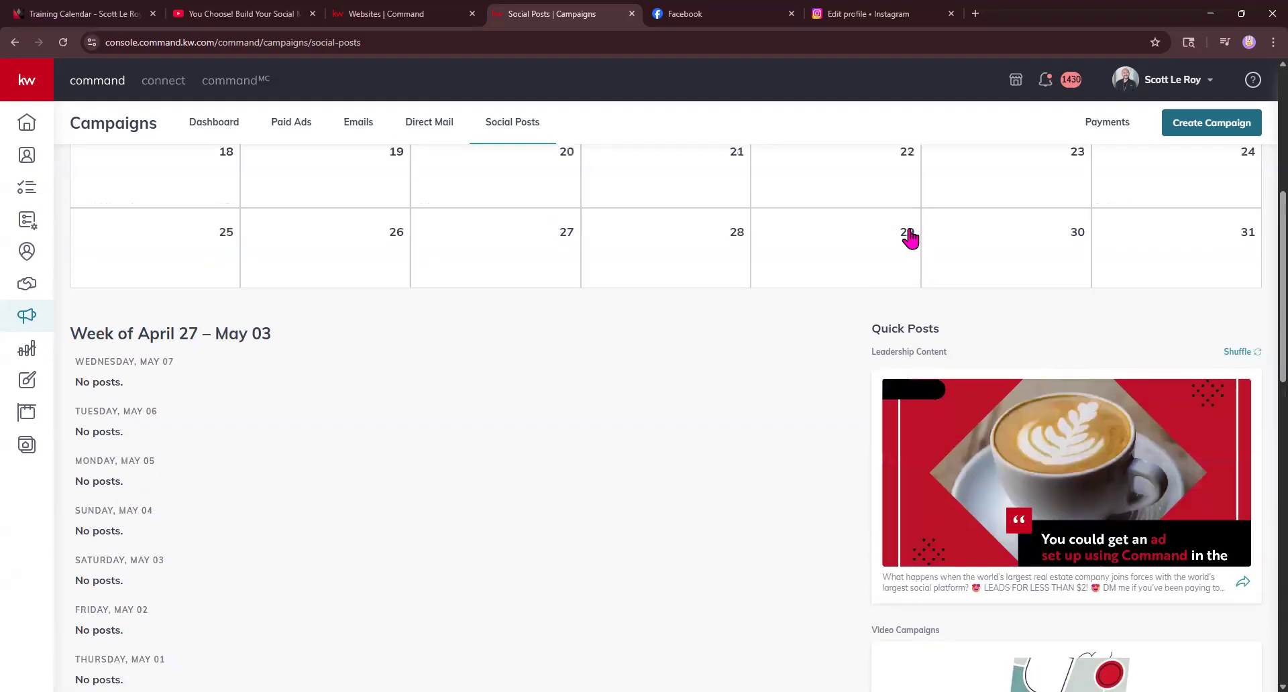
Step: Examine the Leadership Content, Video Campaigns and Social Posts sections of Quick Posts
{"action": "left_click_drag", "start_coordinate": [860, 359], "coordinate": [956, 361]}
{"action": "left_click", "coordinate": [964, 358]}
{"action": "scroll", "coordinate": [1001, 374], "scroll_direction": "down", "scroll_amount": 3}
{"action": "scroll", "coordinate": [999, 372], "scroll_direction": "down", "scroll_amount": 1}
{"action": "left_click_drag", "start_coordinate": [877, 367], "coordinate": [942, 369]}
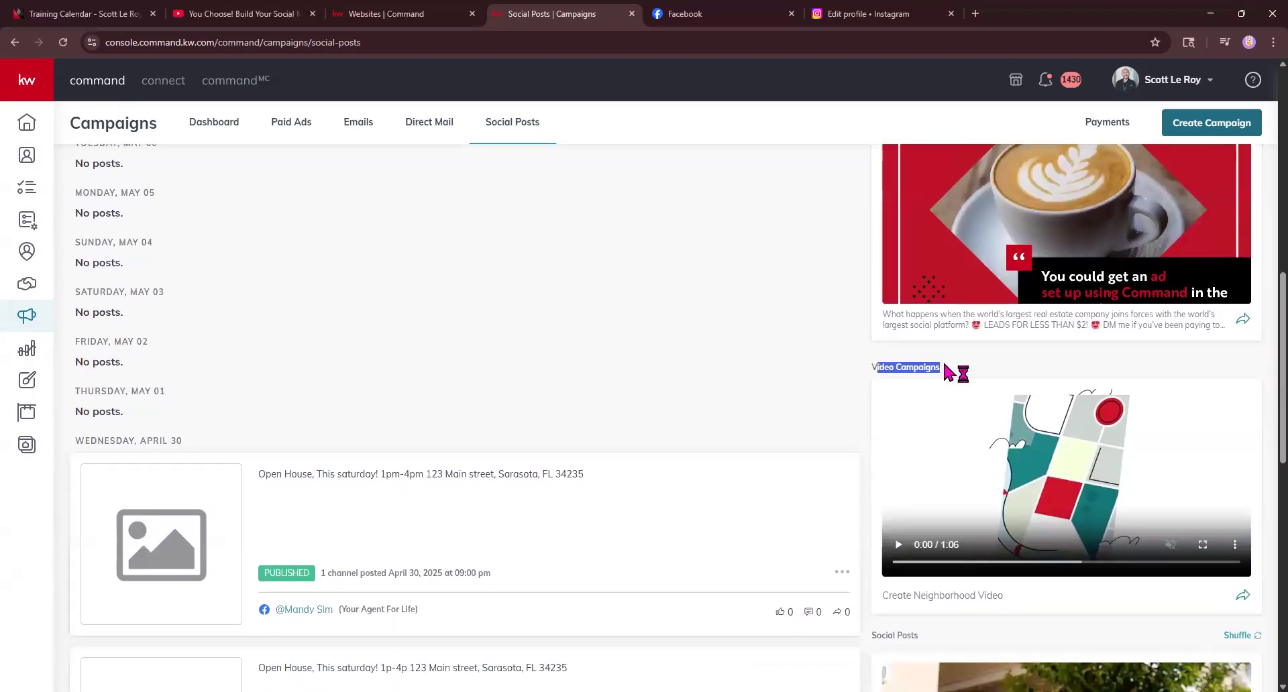
{"action": "scroll", "coordinate": [1215, 599], "scroll_direction": "down", "scroll_amount": 3}
{"action": "left_click", "coordinate": [872, 437]}
{"action": "left_click_drag", "start_coordinate": [872, 437], "coordinate": [940, 445]}
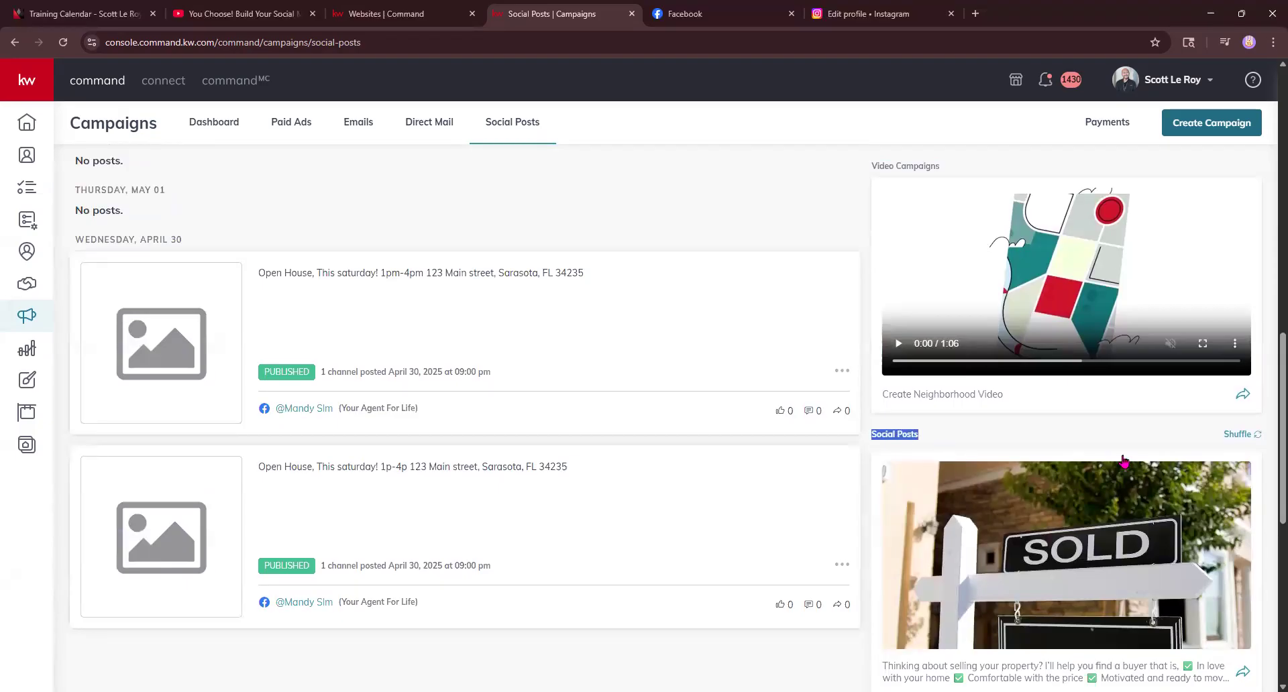
Step: Shuffle the suggested posts under Social Posts in Quick Posts and look through them
{"action": "scroll", "coordinate": [939, 445], "scroll_direction": "down", "scroll_amount": 1}
{"action": "left_click", "coordinate": [1251, 366]}
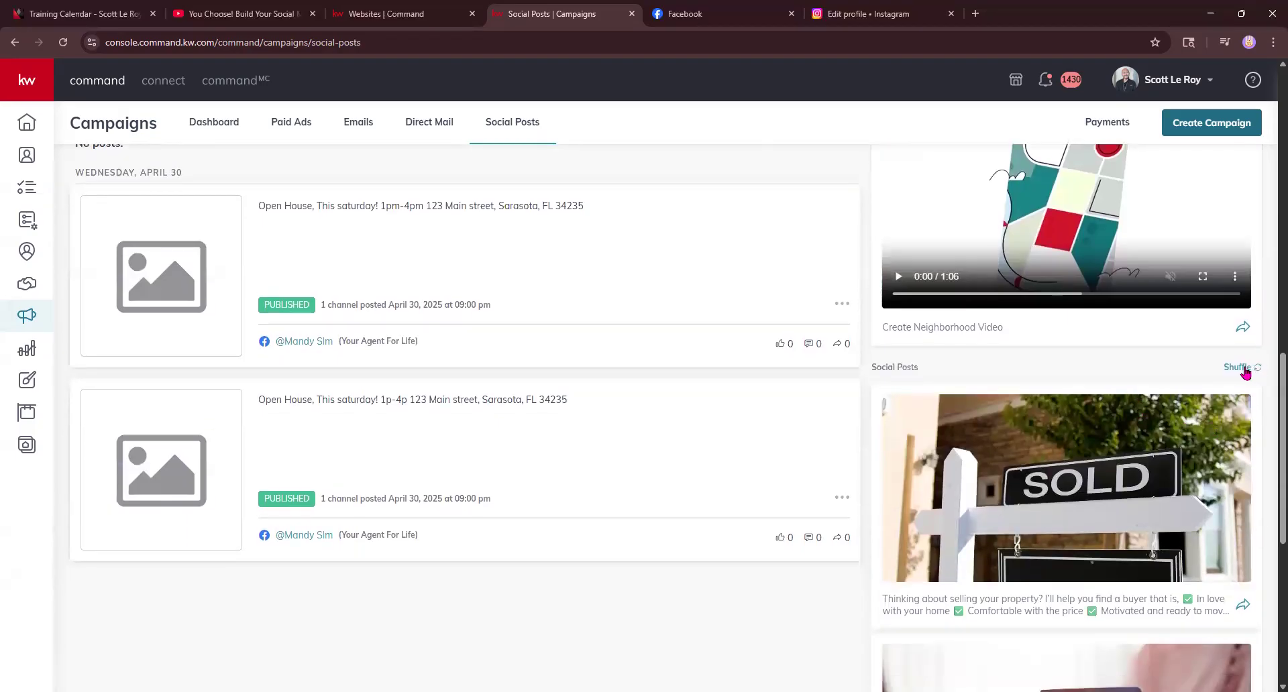
{"action": "left_click", "coordinate": [1241, 370]}
{"action": "left_click", "coordinate": [1241, 369]}
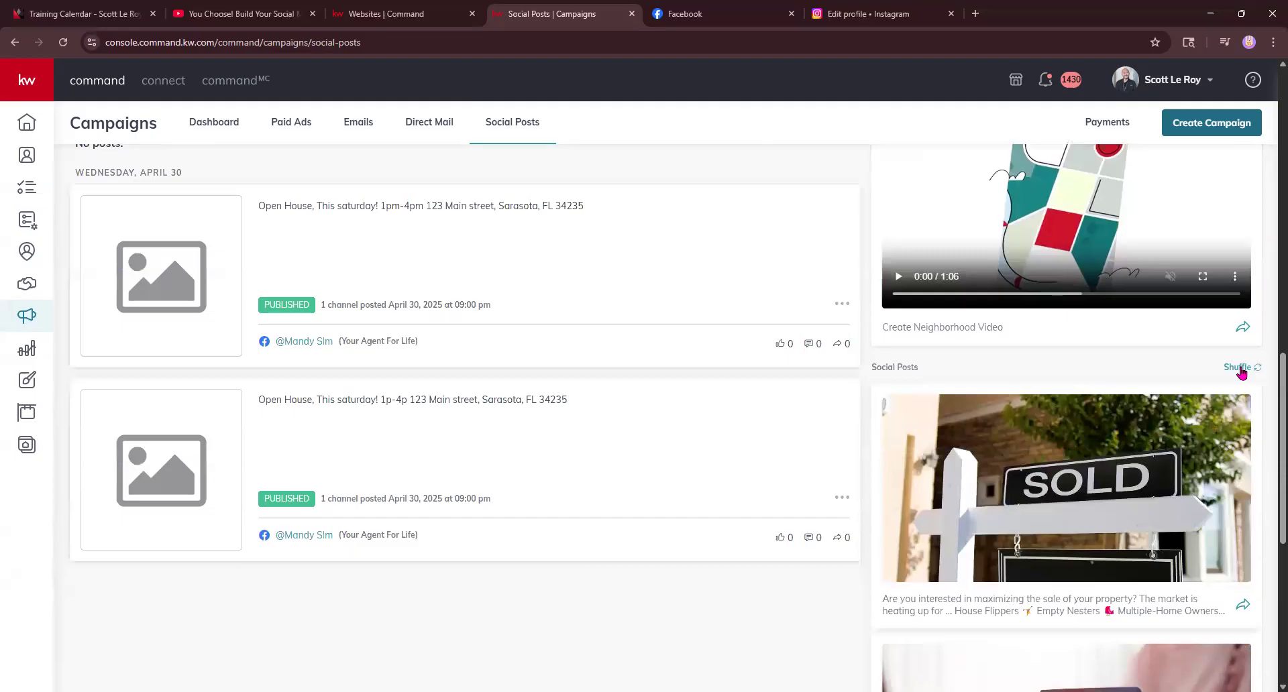
{"action": "scroll", "coordinate": [1243, 369], "scroll_direction": "down", "scroll_amount": 2}
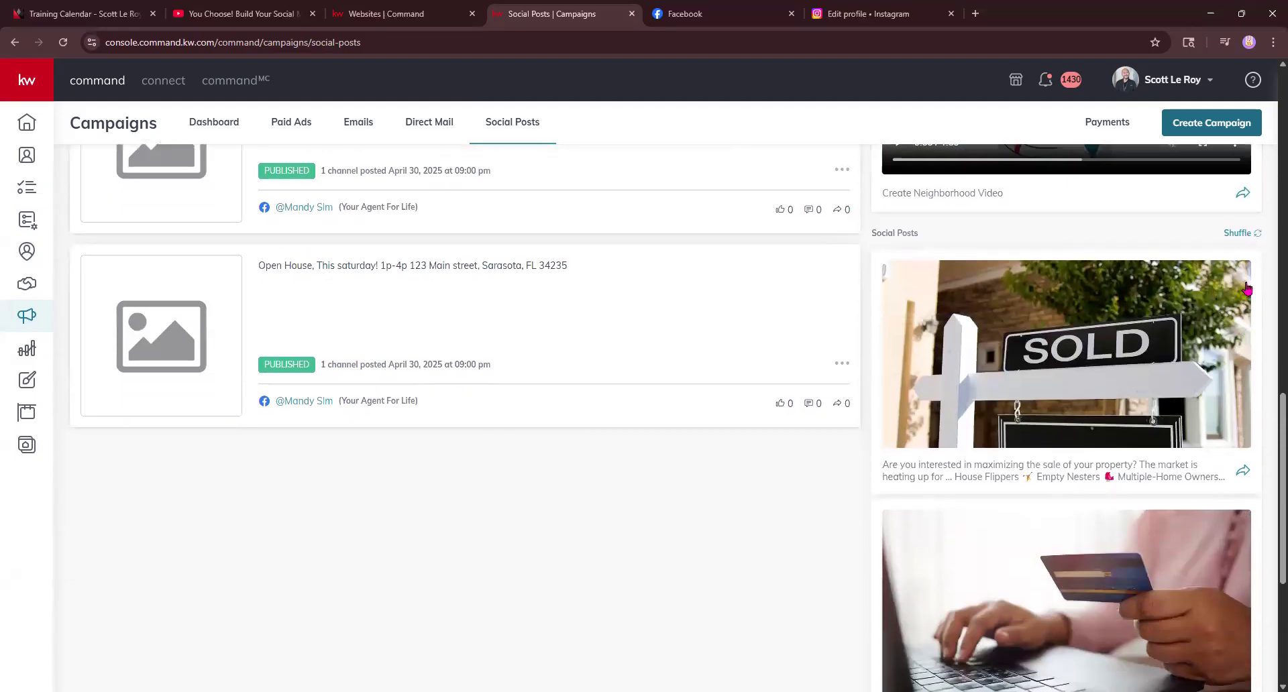
{"action": "scroll", "coordinate": [1104, 476], "scroll_direction": "down", "scroll_amount": 3}
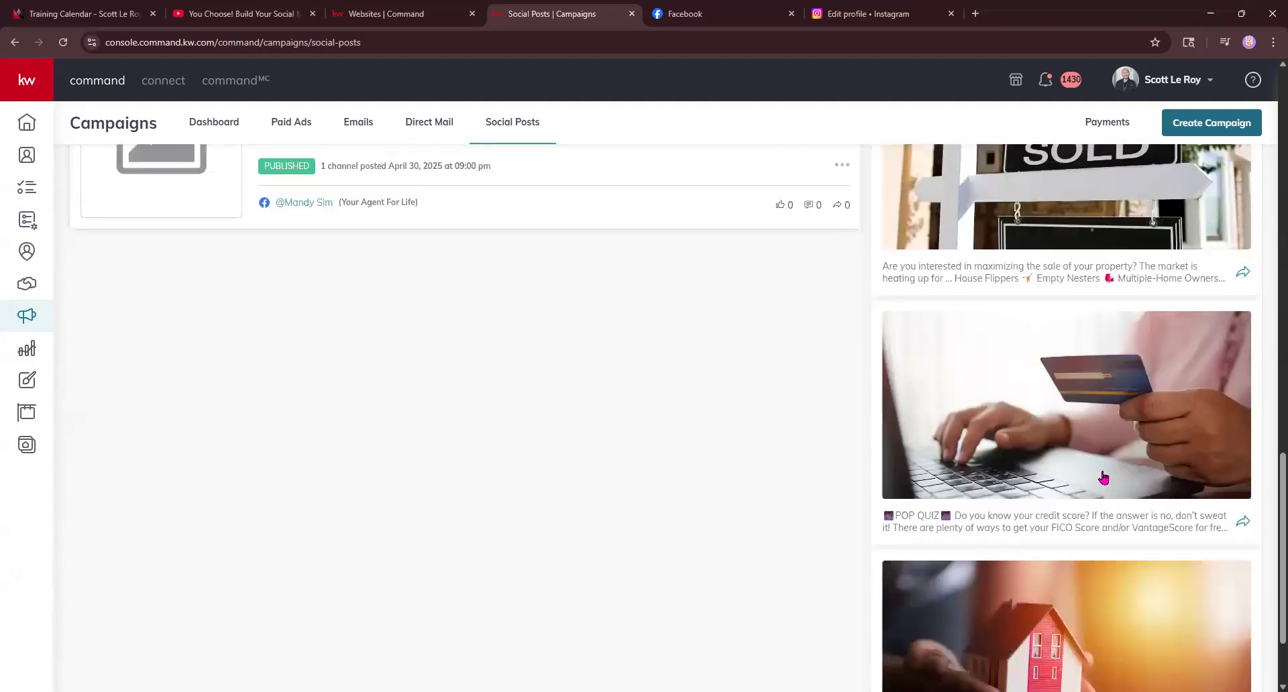
{"action": "scroll", "coordinate": [1104, 469], "scroll_direction": "up", "scroll_amount": 8}
{"action": "scroll", "coordinate": [1103, 475], "scroll_direction": "down", "scroll_amount": 4}
{"action": "scroll", "coordinate": [1103, 474], "scroll_direction": "down", "scroll_amount": 3}
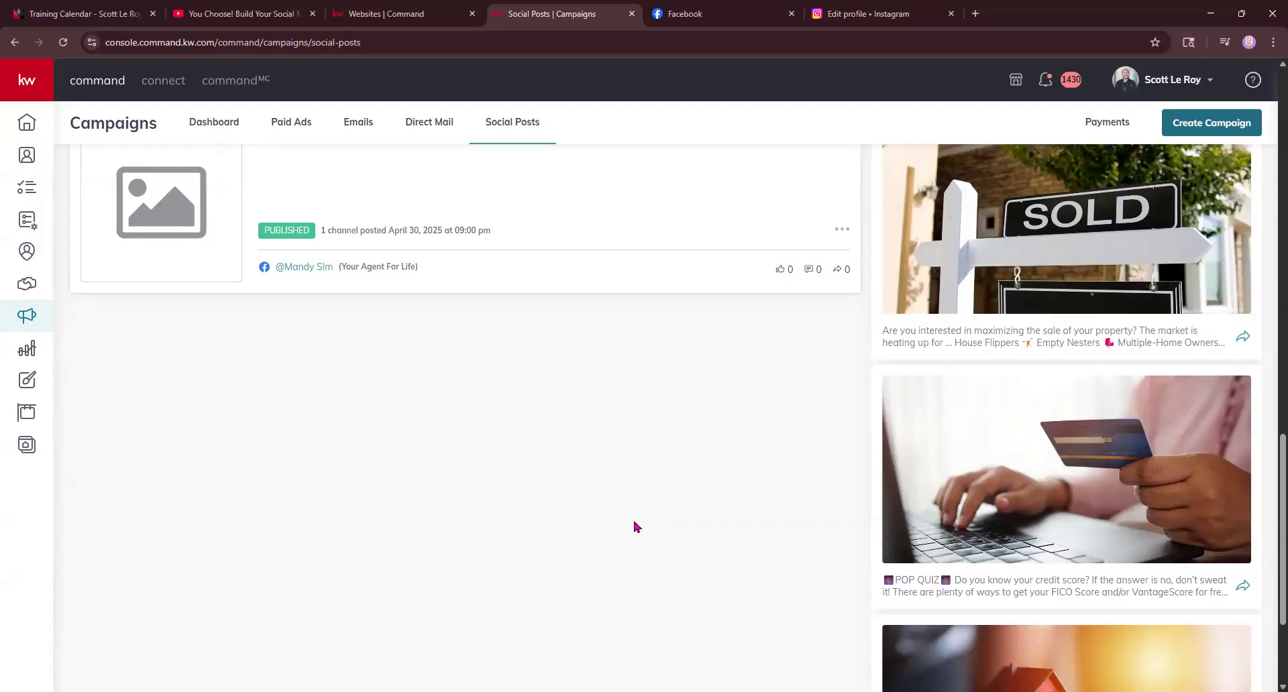
Step: Open the SOLD sign quick post for sharing and add the Your Agent For Life Facebook and Instagram accounts as destinations
{"action": "left_click", "coordinate": [1243, 341]}
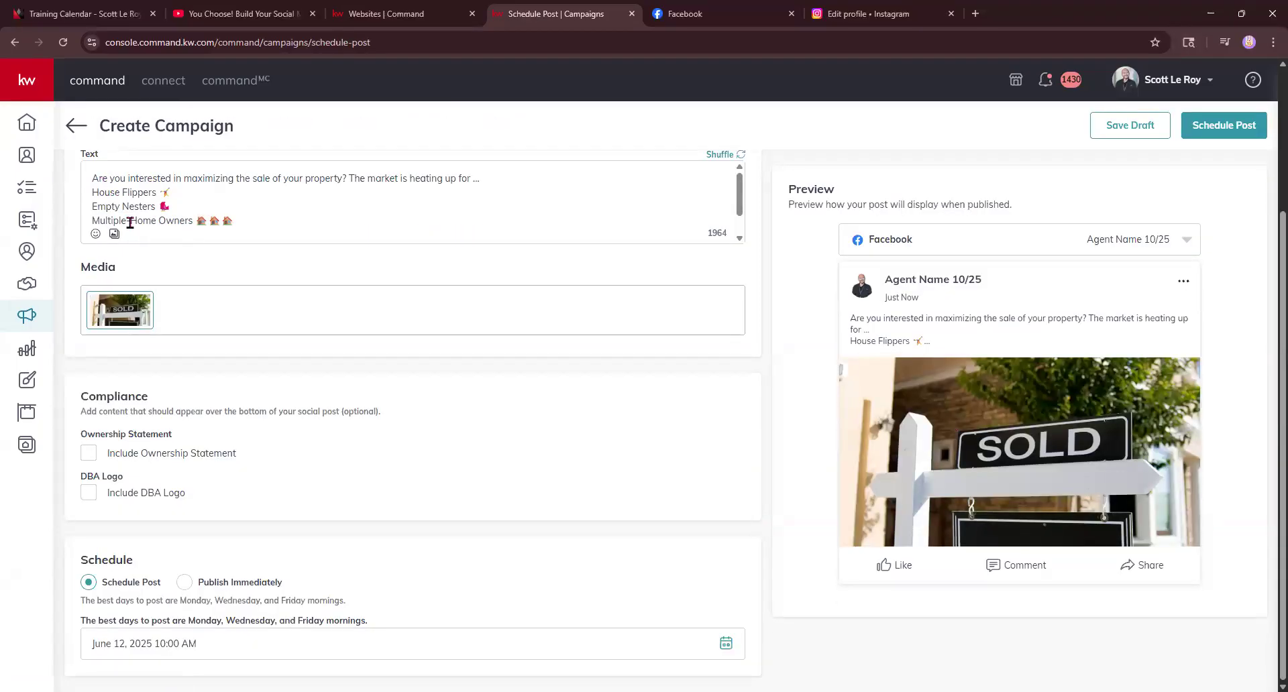
{"action": "scroll", "coordinate": [129, 221], "scroll_direction": "up", "scroll_amount": 2}
{"action": "left_click", "coordinate": [427, 176]}
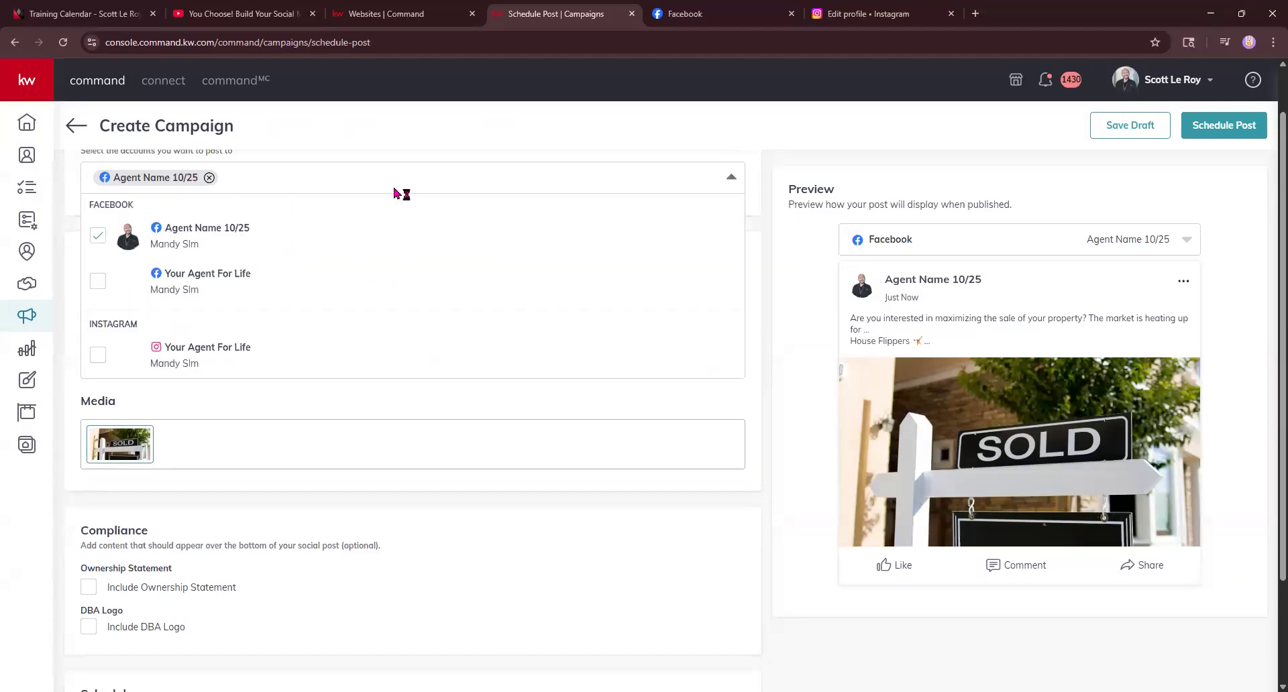
{"action": "left_click", "coordinate": [98, 281]}
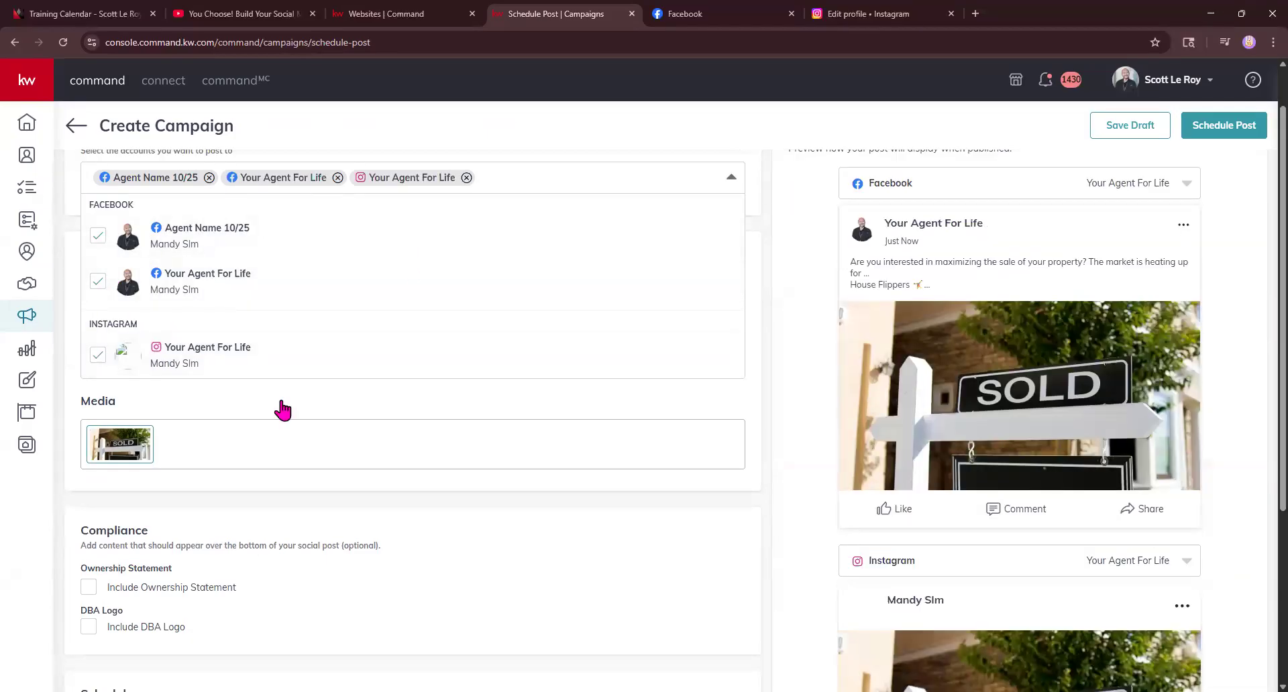
{"action": "left_click", "coordinate": [445, 148]}
{"action": "scroll", "coordinate": [1041, 424], "scroll_direction": "down", "scroll_amount": 3}
{"action": "scroll", "coordinate": [1041, 424], "scroll_direction": "up", "scroll_amount": 4}
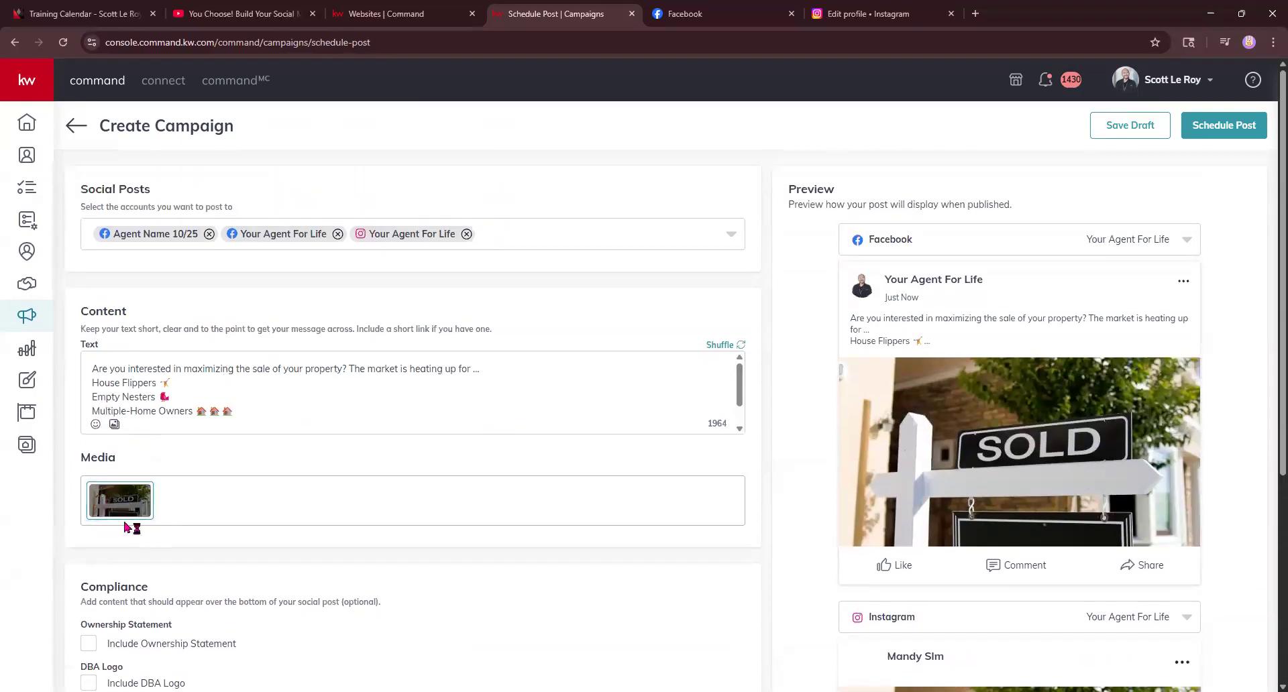
Step: Include the ownership statement and DBA logo under Compliance, and review the post's preview and schedule options
{"action": "scroll", "coordinate": [133, 517], "scroll_direction": "down", "scroll_amount": 5}
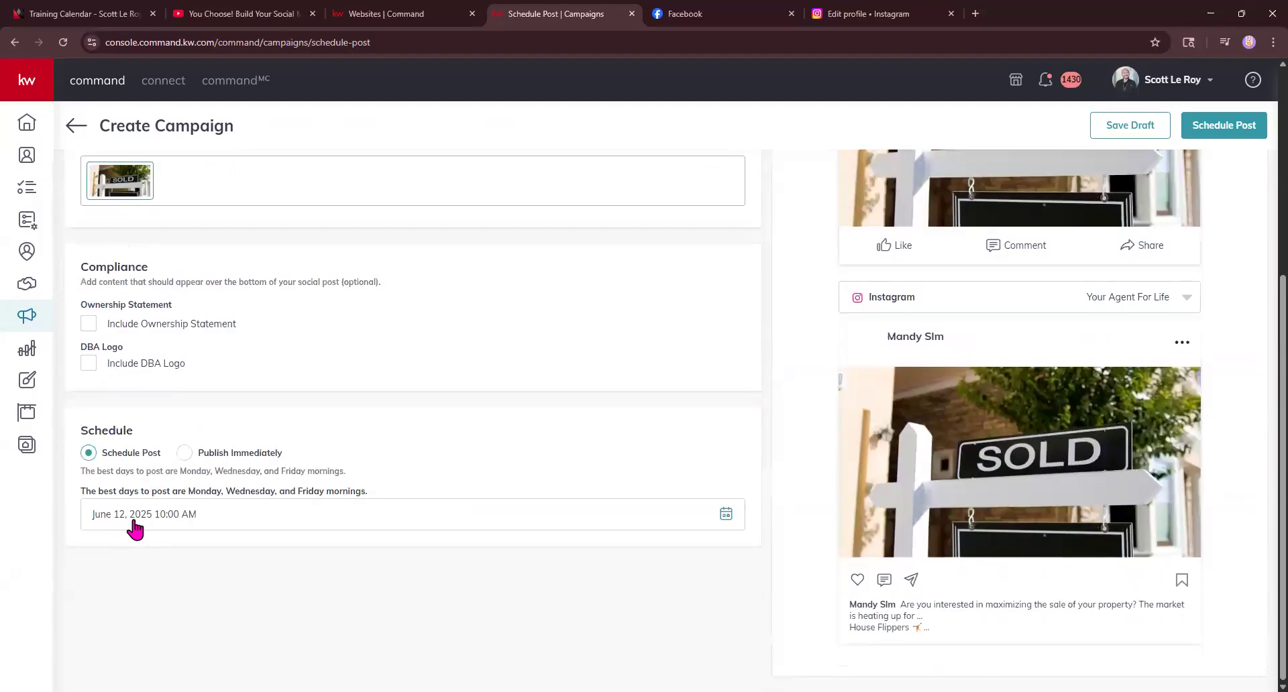
{"action": "left_click", "coordinate": [88, 324]}
{"action": "left_click", "coordinate": [90, 413]}
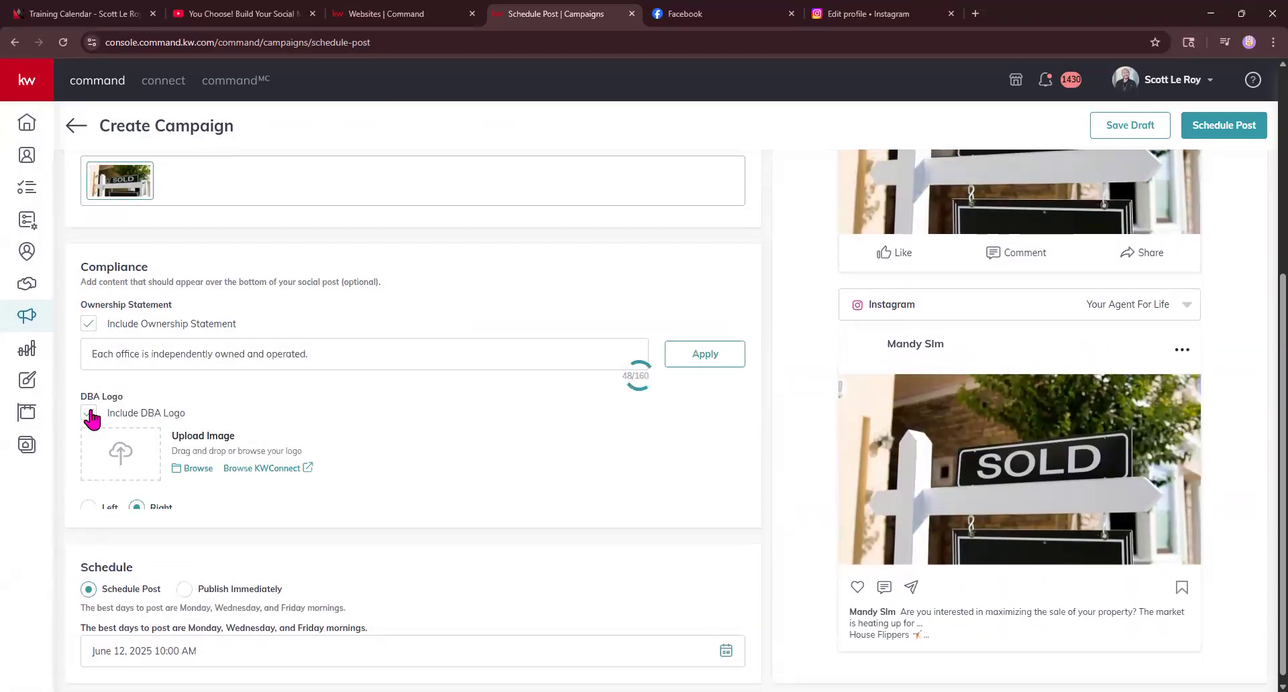
{"action": "scroll", "coordinate": [1095, 383], "scroll_direction": "up", "scroll_amount": 5}
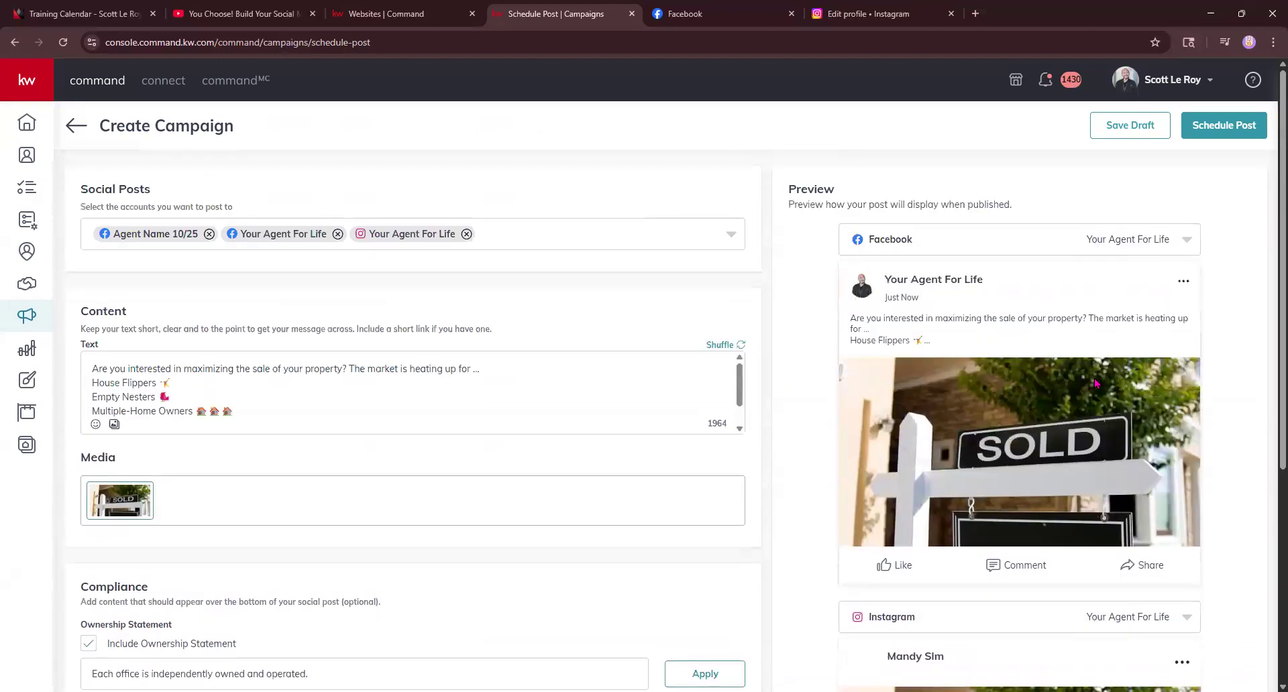
{"action": "scroll", "coordinate": [1014, 425], "scroll_direction": "down", "scroll_amount": 3}
{"action": "scroll", "coordinate": [253, 487], "scroll_direction": "down", "scroll_amount": 2}
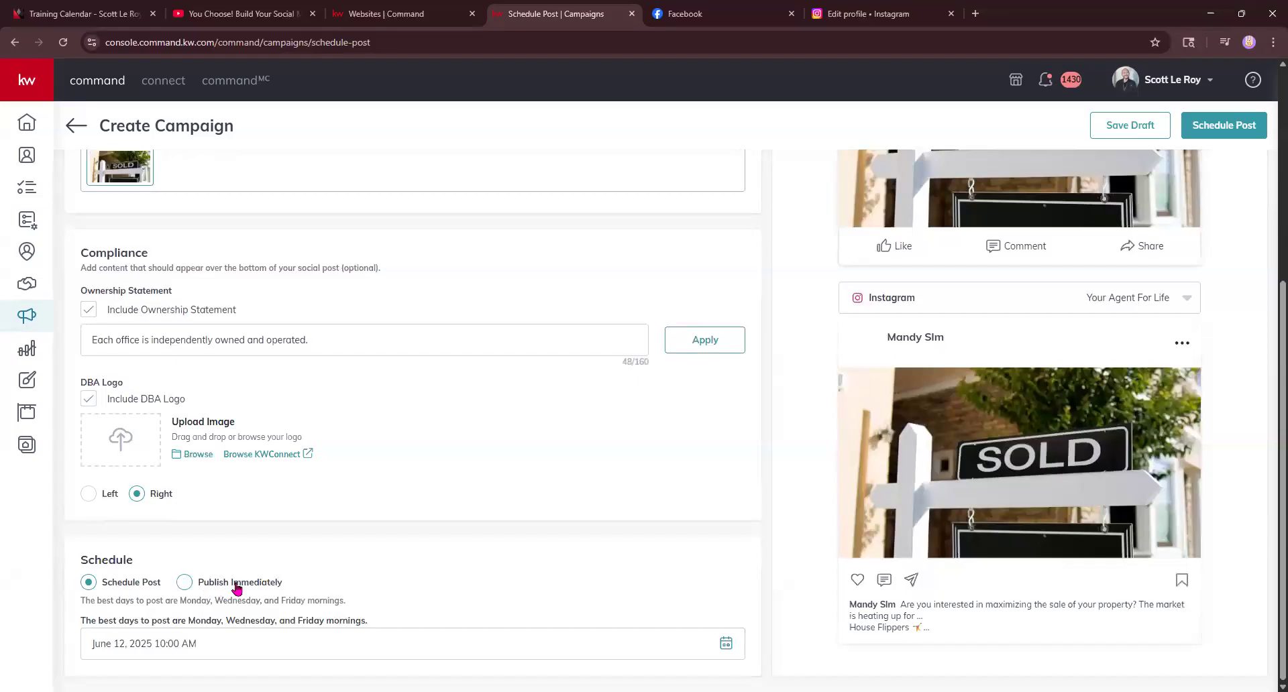
Step: Save the SOLD sign post as a draft and confirm
{"action": "scroll", "coordinate": [796, 365], "scroll_direction": "up", "scroll_amount": 5}
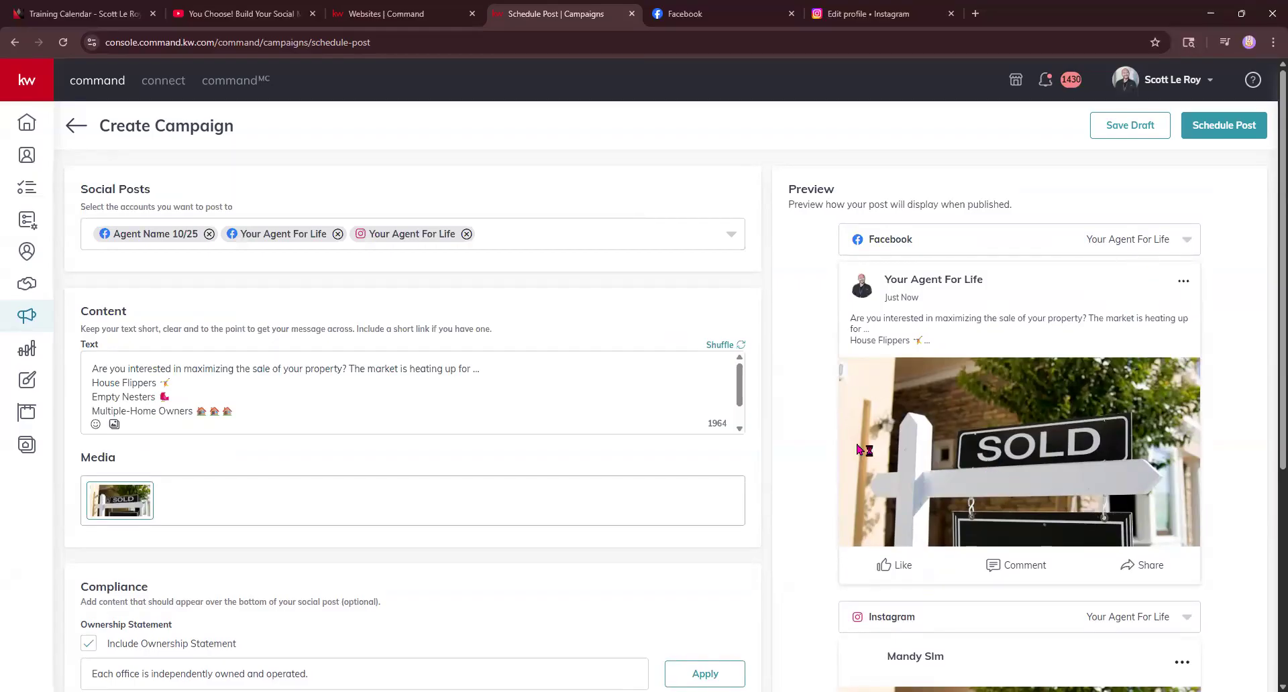
{"action": "left_click", "coordinate": [1139, 127]}
{"action": "left_click", "coordinate": [699, 421]}
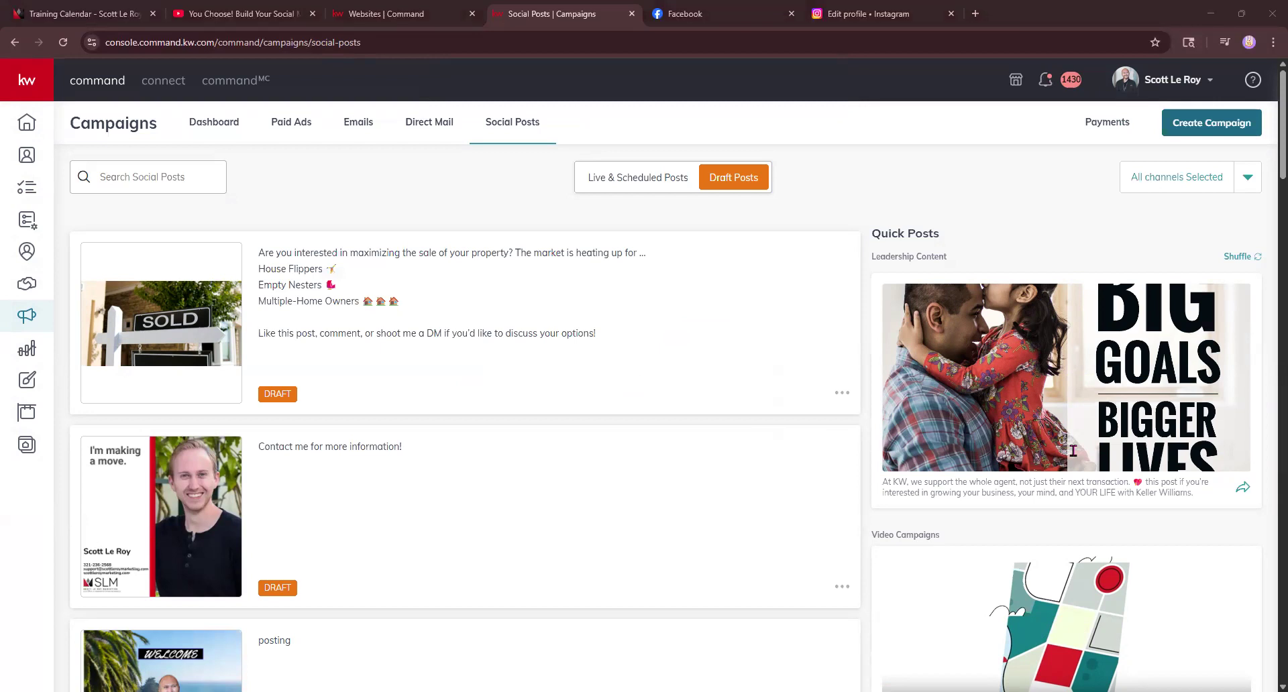
Step: Start a new campaign of the Social Post type
{"action": "left_click", "coordinate": [1225, 138]}
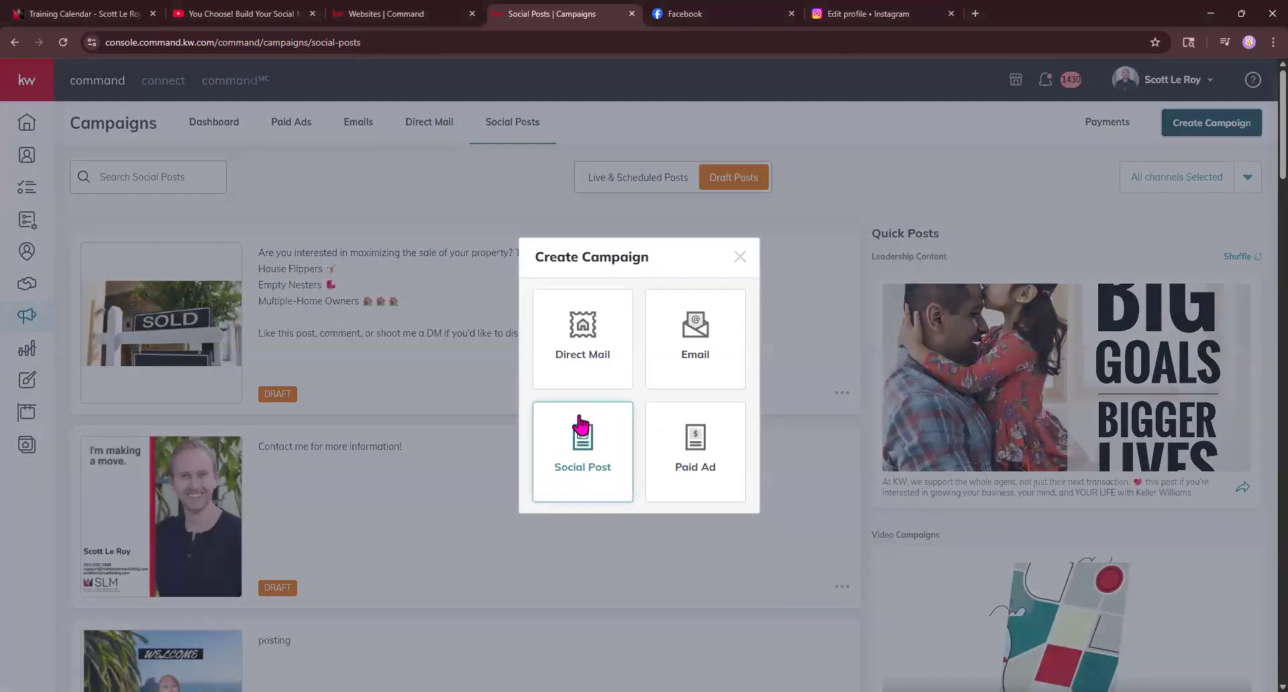
{"action": "left_click", "coordinate": [582, 440]}
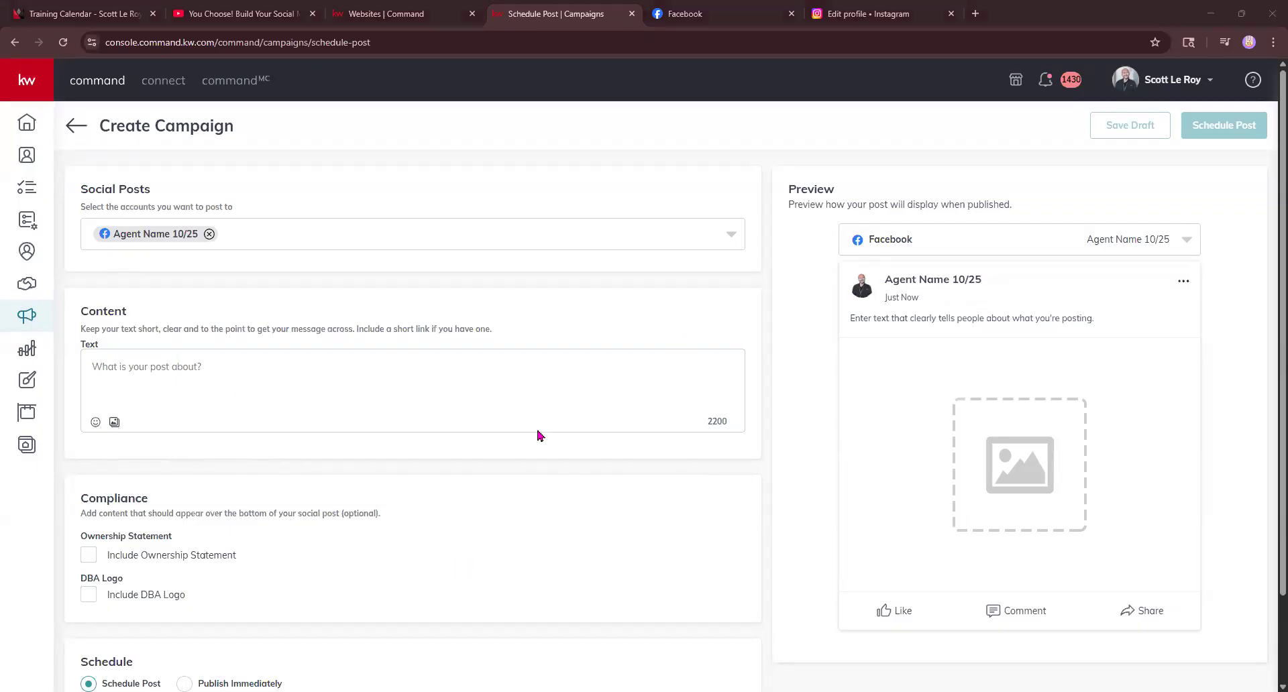
{"action": "scroll", "coordinate": [388, 352], "scroll_direction": "down", "scroll_amount": 1}
{"action": "scroll", "coordinate": [368, 244], "scroll_direction": "up", "scroll_amount": 1}
Step: Add the Your Agent For Life Instagram account alongside Agent Name 10/25, and check the previews and schedule section
{"action": "left_click", "coordinate": [368, 244]}
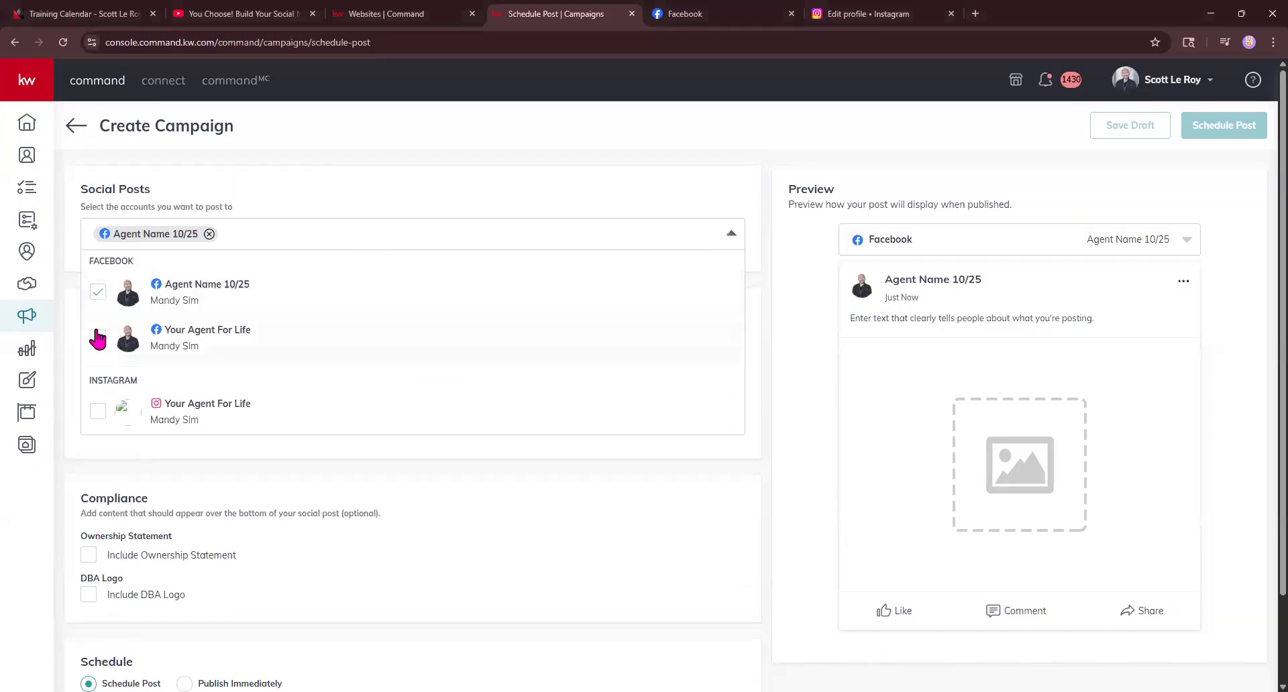
{"action": "left_click", "coordinate": [97, 337]}
{"action": "left_click", "coordinate": [97, 336]}
{"action": "left_click", "coordinate": [98, 409]}
{"action": "scroll", "coordinate": [1045, 567], "scroll_direction": "down", "scroll_amount": 4}
{"action": "scroll", "coordinate": [986, 533], "scroll_direction": "up", "scroll_amount": 4}
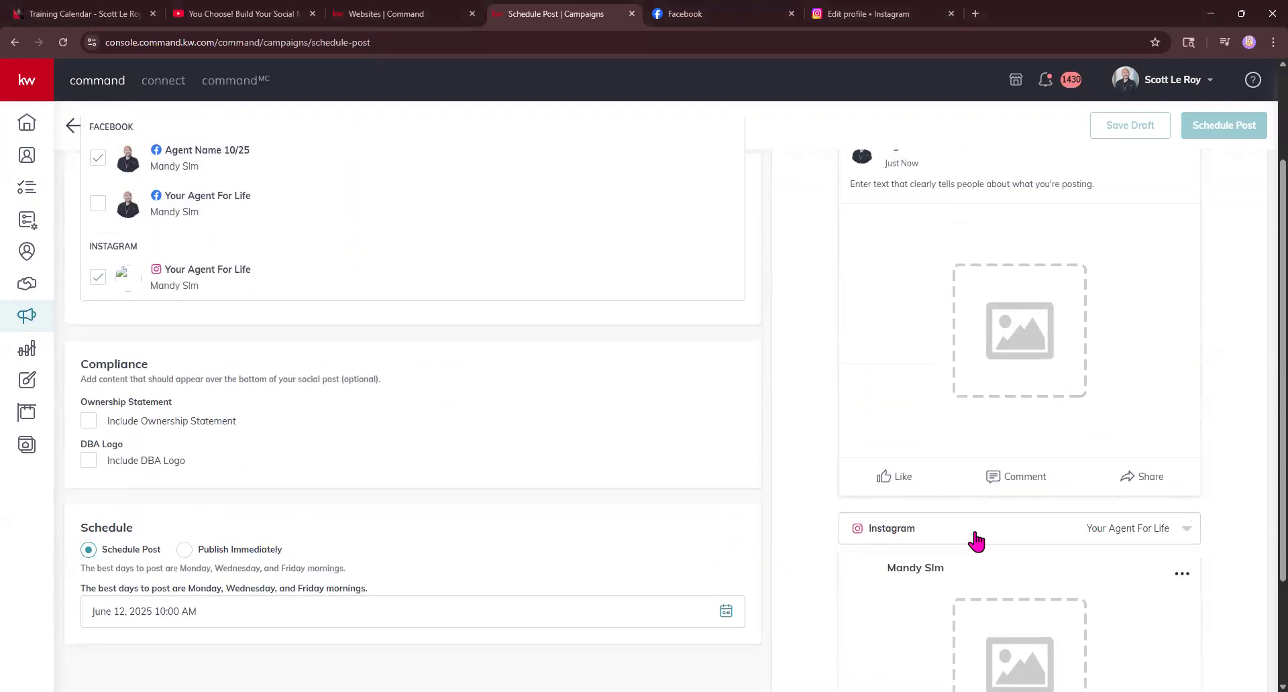
{"action": "scroll", "coordinate": [978, 470], "scroll_direction": "down", "scroll_amount": 4}
{"action": "scroll", "coordinate": [978, 464], "scroll_direction": "up", "scroll_amount": 4}
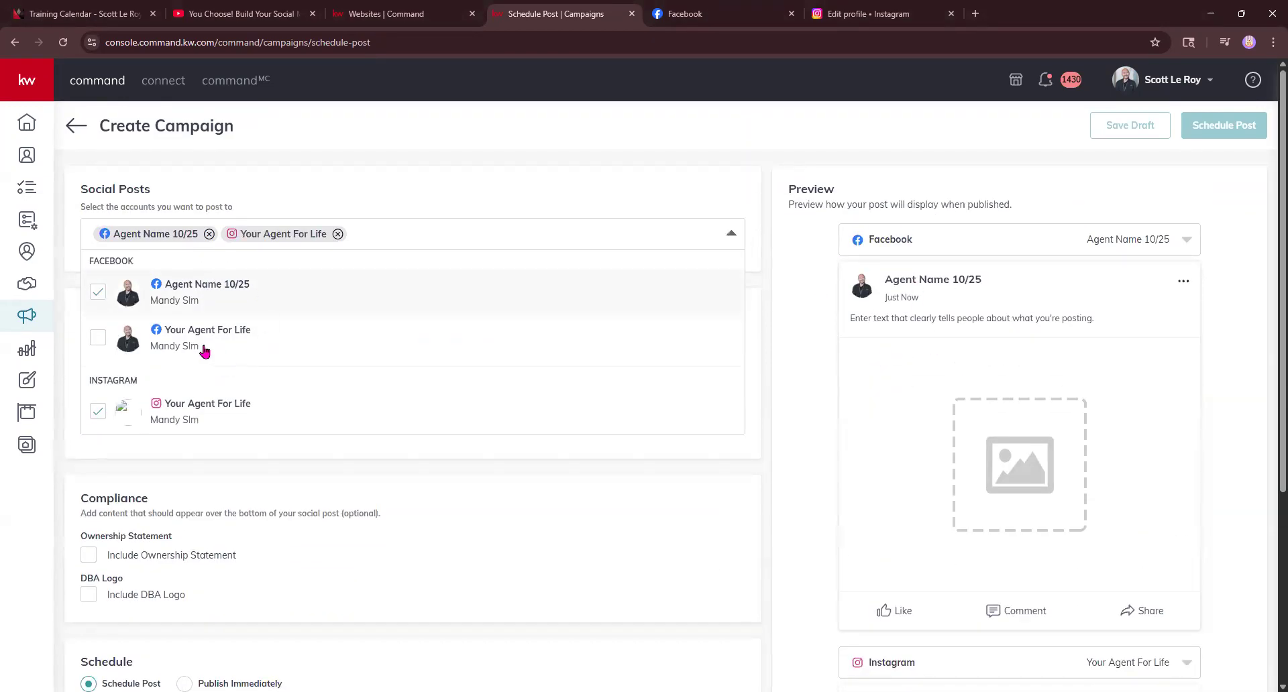
{"action": "scroll", "coordinate": [964, 335], "scroll_direction": "down", "scroll_amount": 3}
{"action": "scroll", "coordinate": [981, 407], "scroll_direction": "down", "scroll_amount": 2}
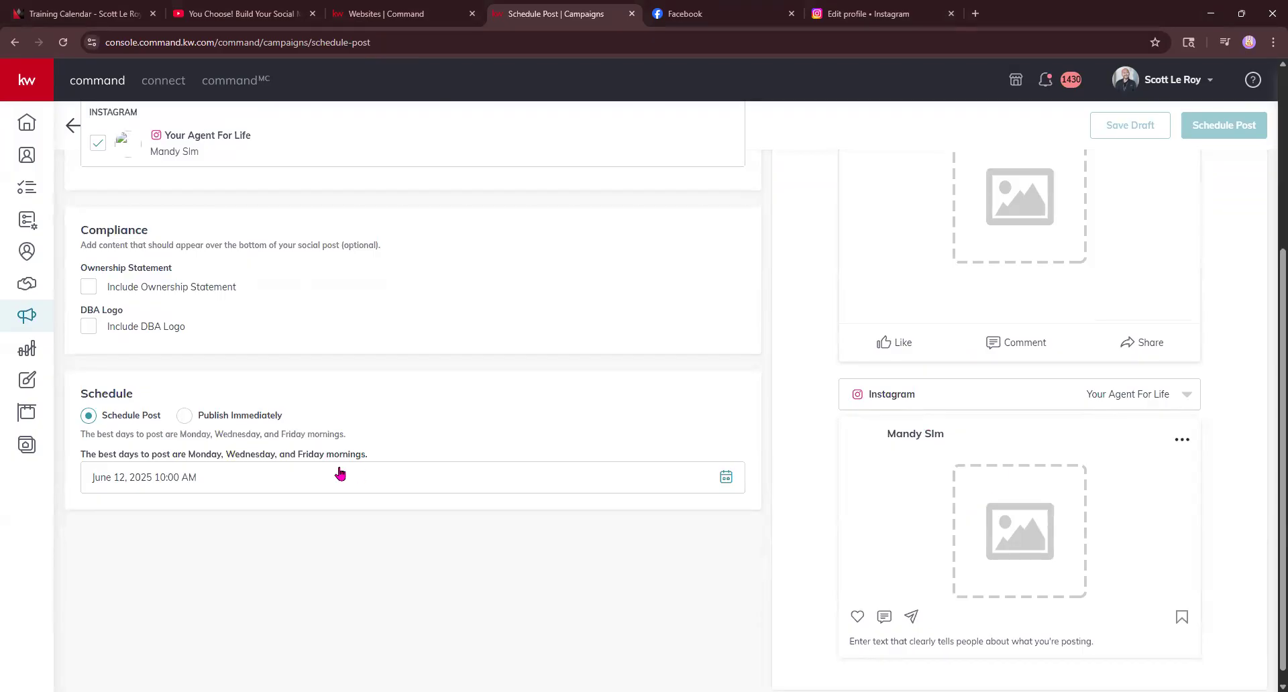
{"action": "scroll", "coordinate": [340, 473], "scroll_direction": "up", "scroll_amount": 5}
{"action": "left_click", "coordinate": [366, 192]}
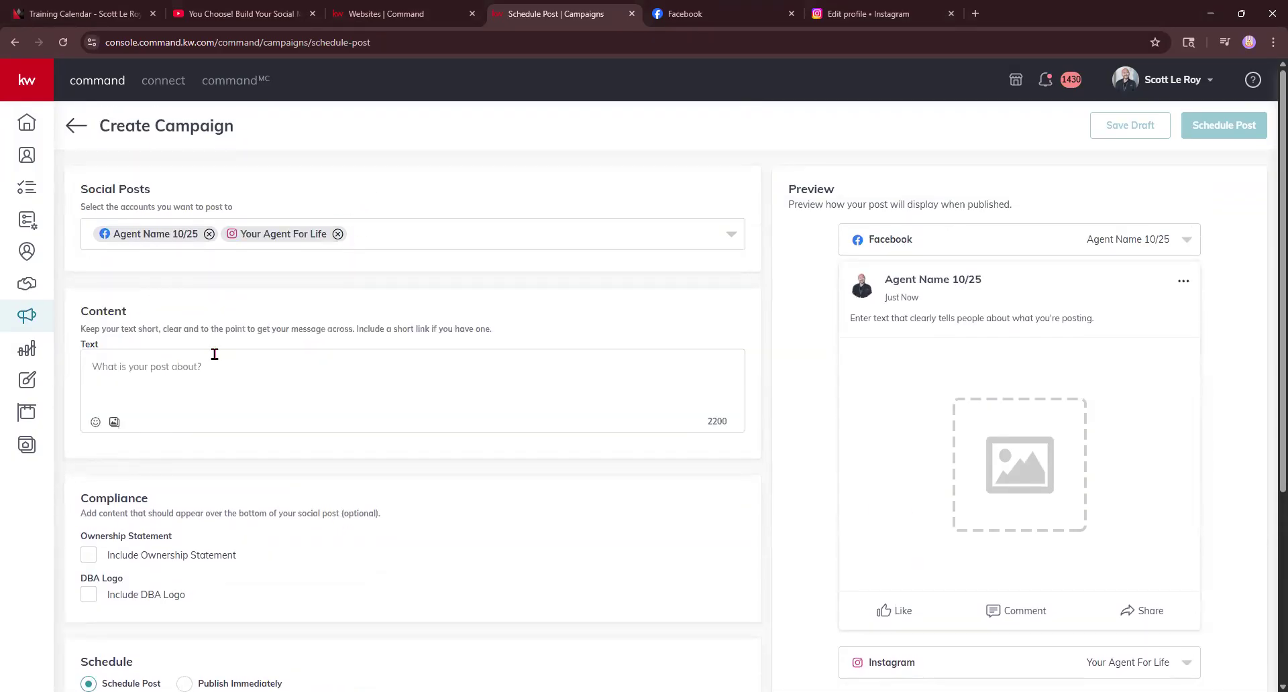
Step: Upload the open house image OH24_Sq-01 from Downloads as the post's media and crop it to Square (1:1)
{"action": "left_click", "coordinate": [115, 423]}
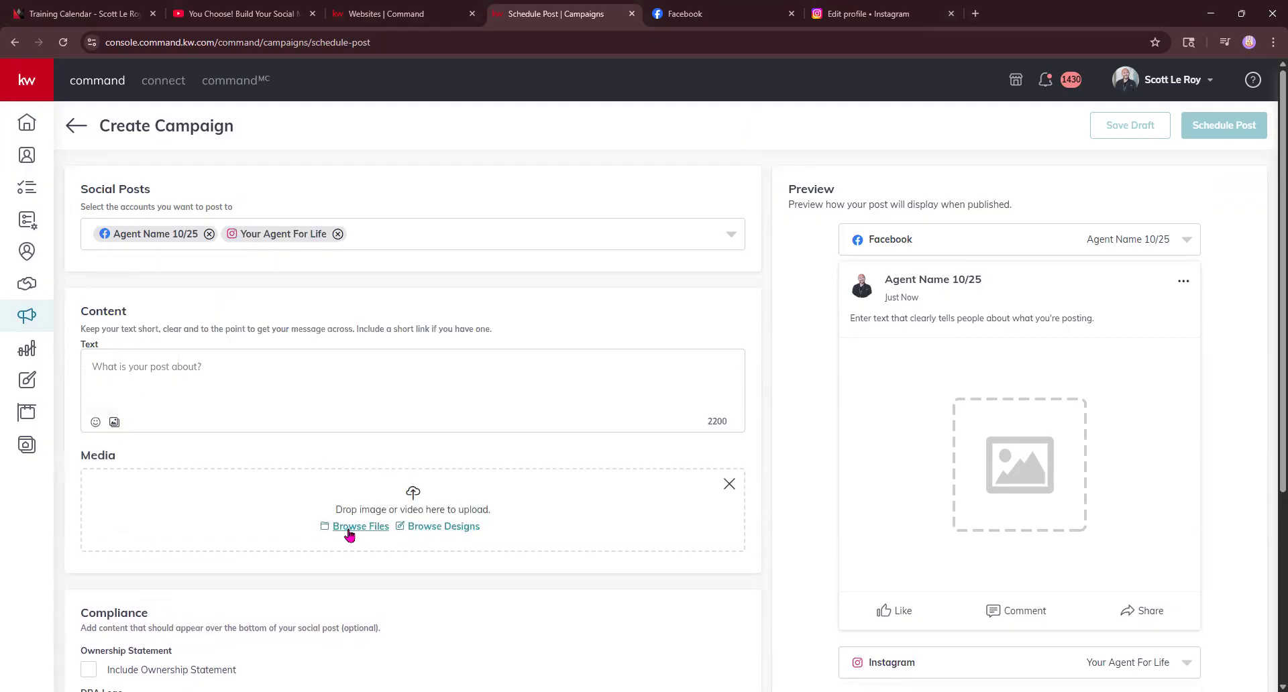
{"action": "left_click", "coordinate": [348, 527]}
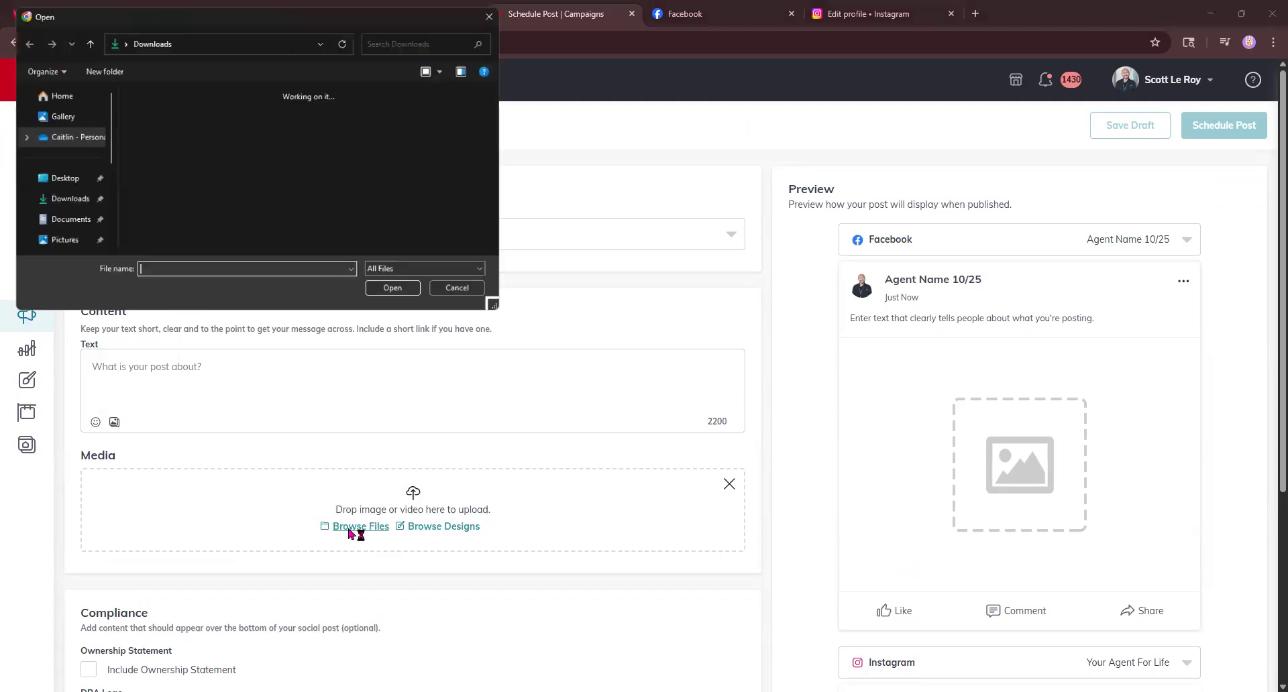
{"action": "scroll", "coordinate": [380, 179], "scroll_direction": "down", "scroll_amount": 1}
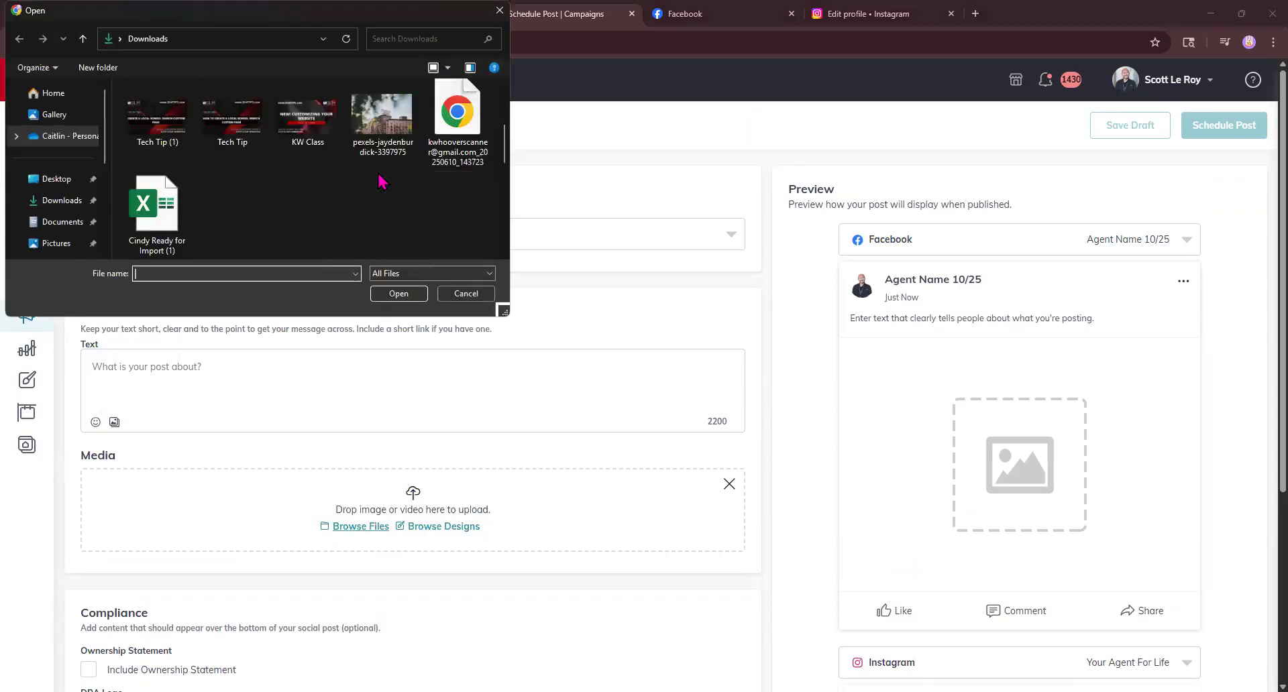
{"action": "scroll", "coordinate": [380, 180], "scroll_direction": "down", "scroll_amount": 2}
{"action": "scroll", "coordinate": [288, 204], "scroll_direction": "down", "scroll_amount": 3}
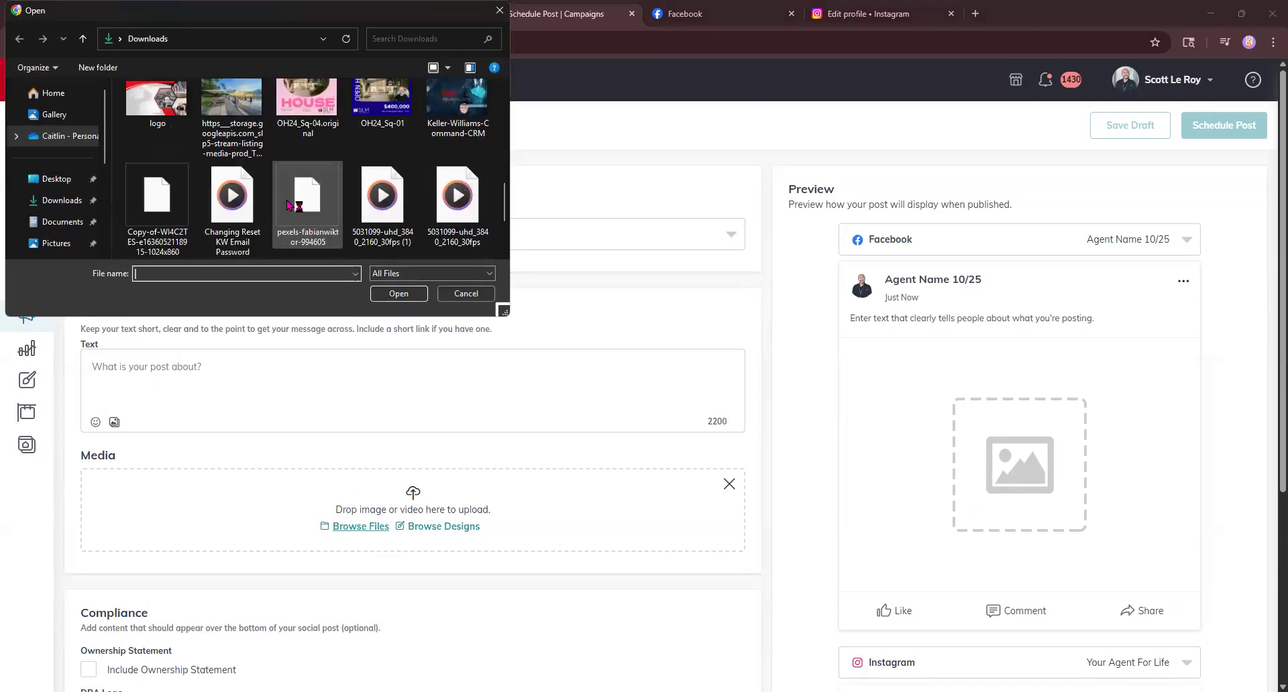
{"action": "double_click", "coordinate": [380, 114]}
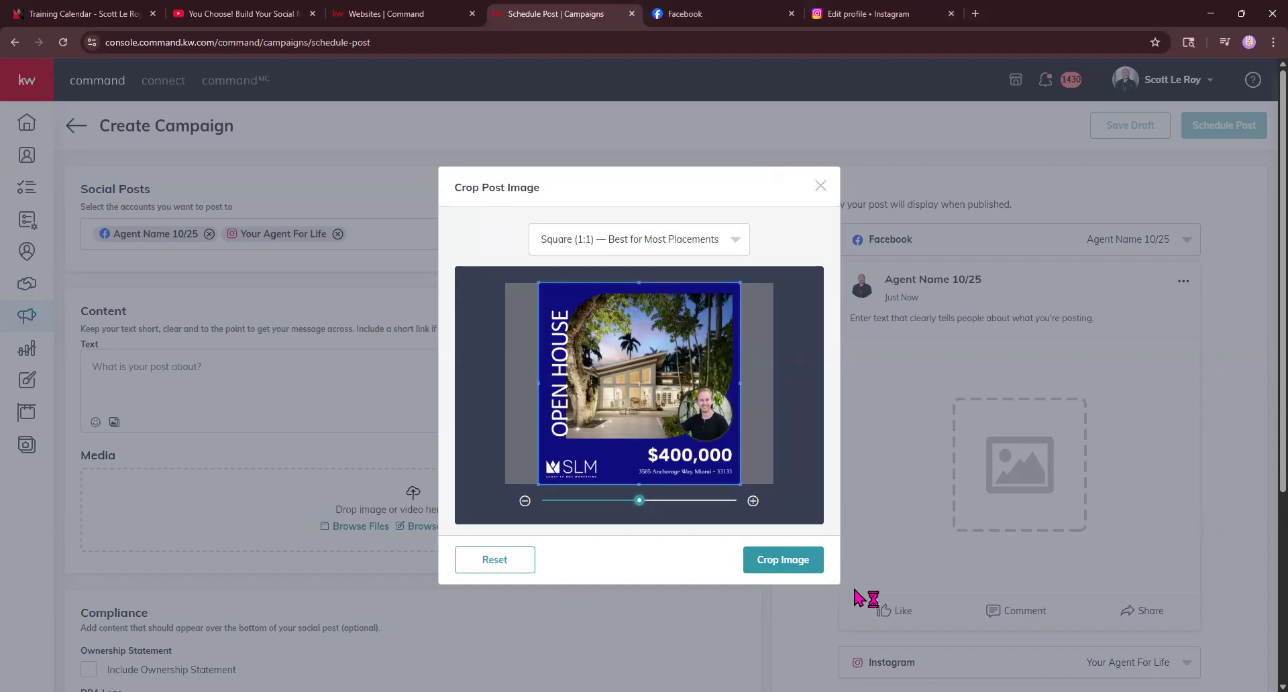
{"action": "left_click", "coordinate": [795, 561]}
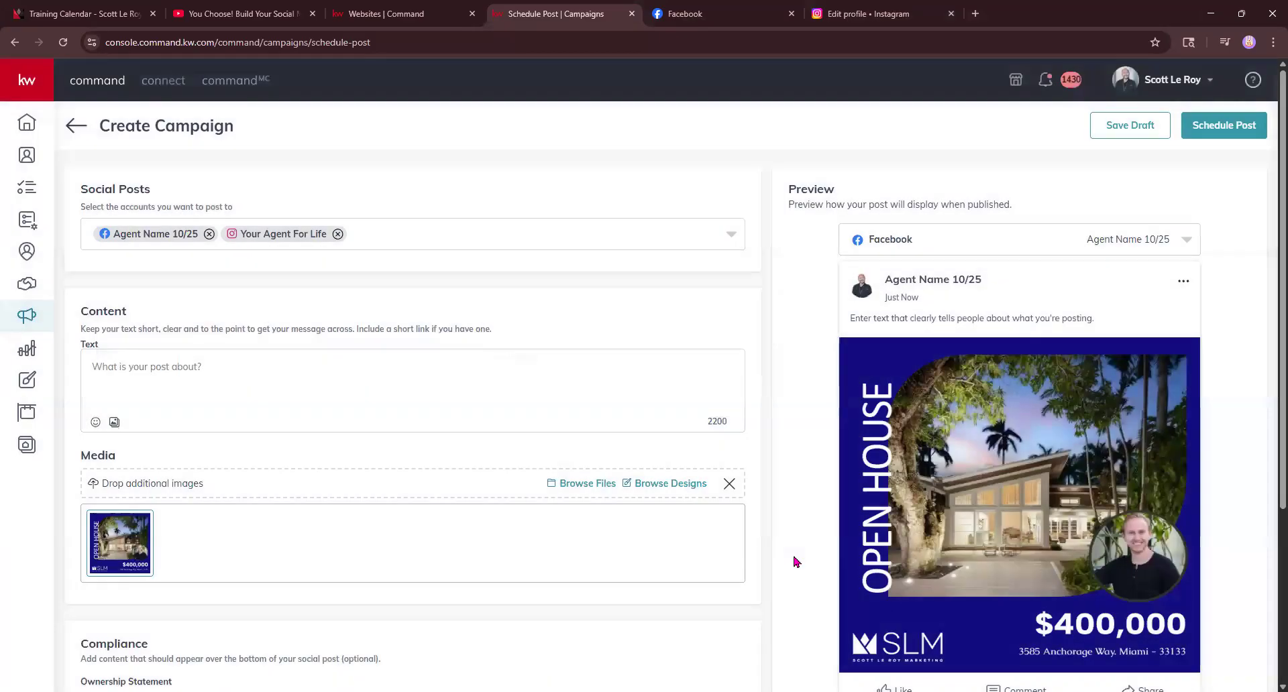
Step: Check how the open house image displays in the Facebook and Instagram previews, including the Instagram preview's account choice
{"action": "scroll", "coordinate": [1024, 503], "scroll_direction": "down", "scroll_amount": 1}
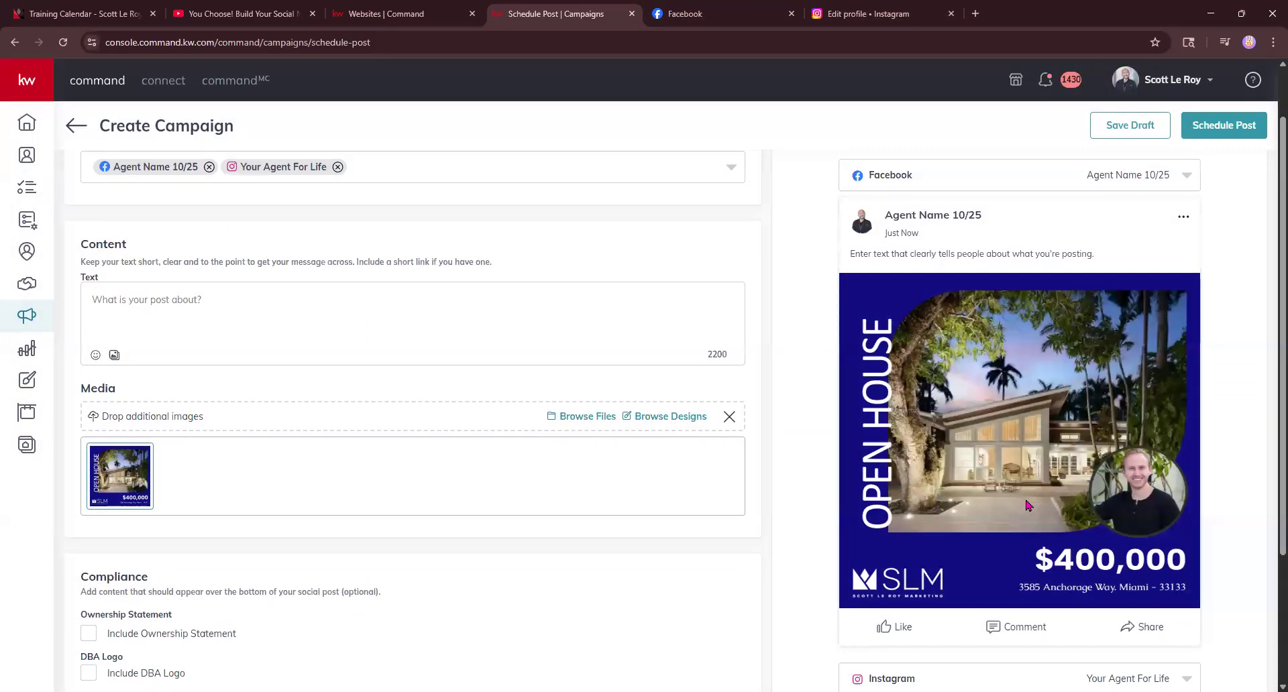
{"action": "scroll", "coordinate": [1031, 521], "scroll_direction": "down", "scroll_amount": 3}
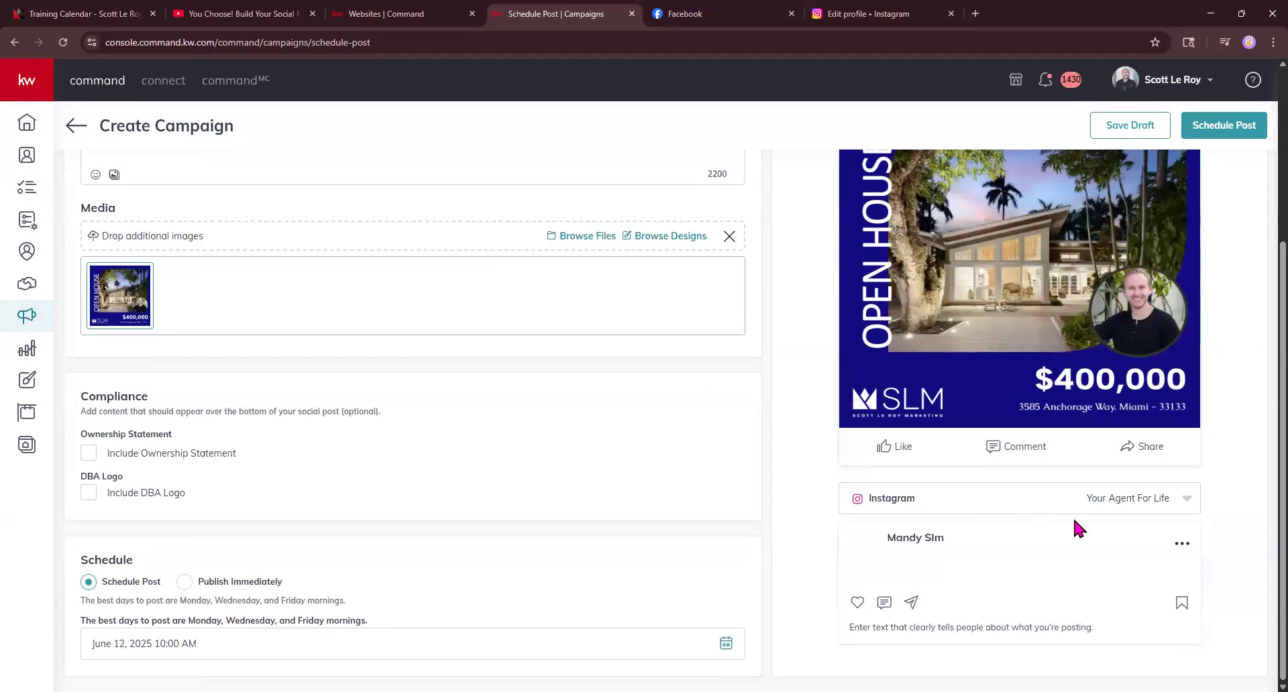
{"action": "left_click", "coordinate": [1156, 499]}
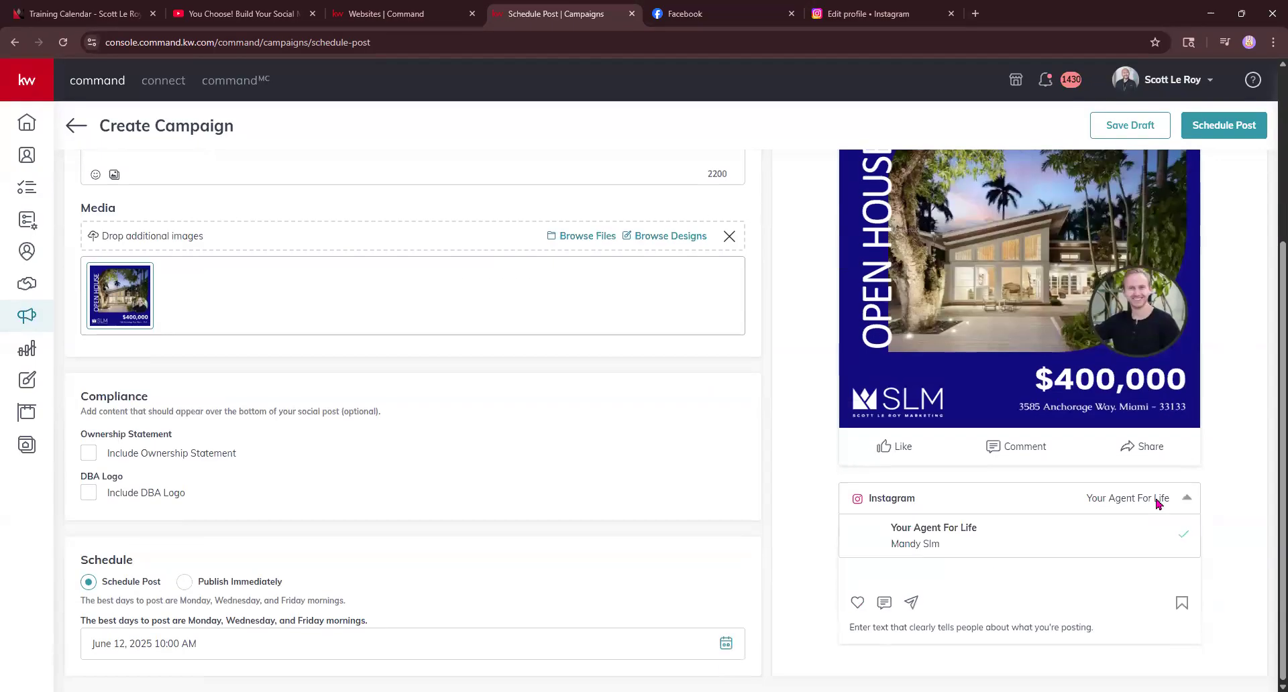
{"action": "left_click", "coordinate": [1041, 552]}
{"action": "scroll", "coordinate": [750, 549], "scroll_direction": "up", "scroll_amount": 4}
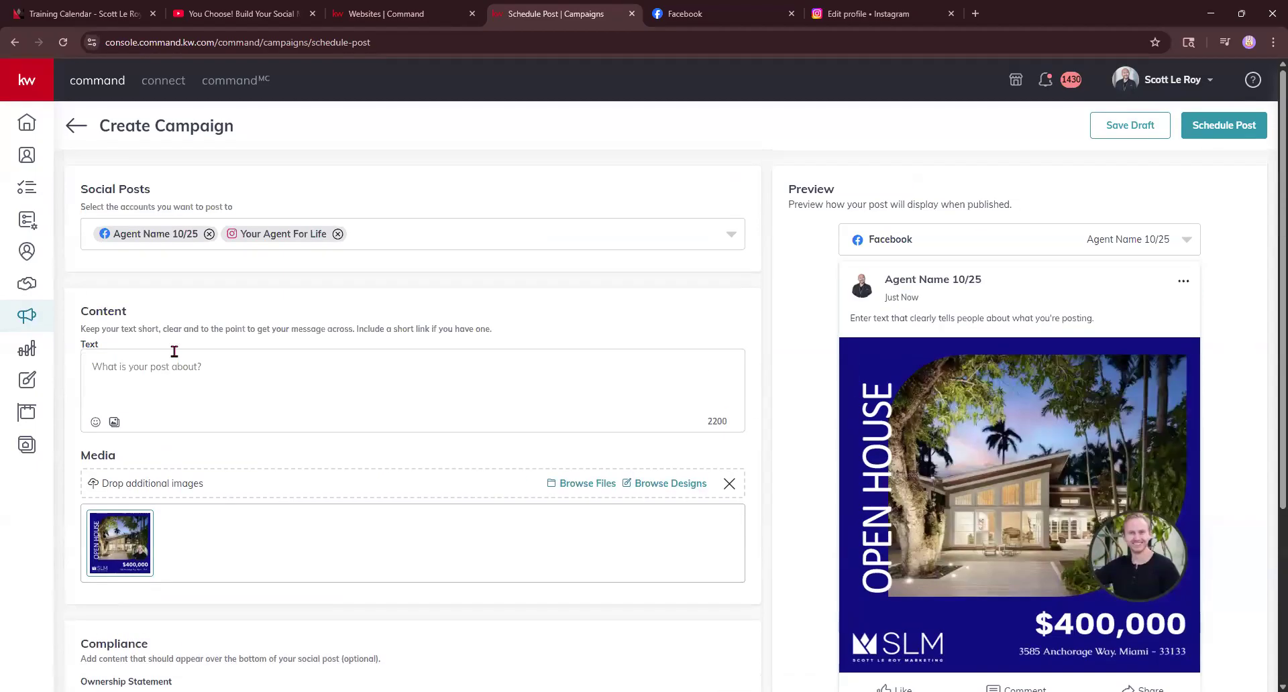
Step: Remove the Your Agent For Life Instagram account from the post and add it back, checking the previews
{"action": "left_click", "coordinate": [330, 235]}
{"action": "left_click", "coordinate": [338, 234]}
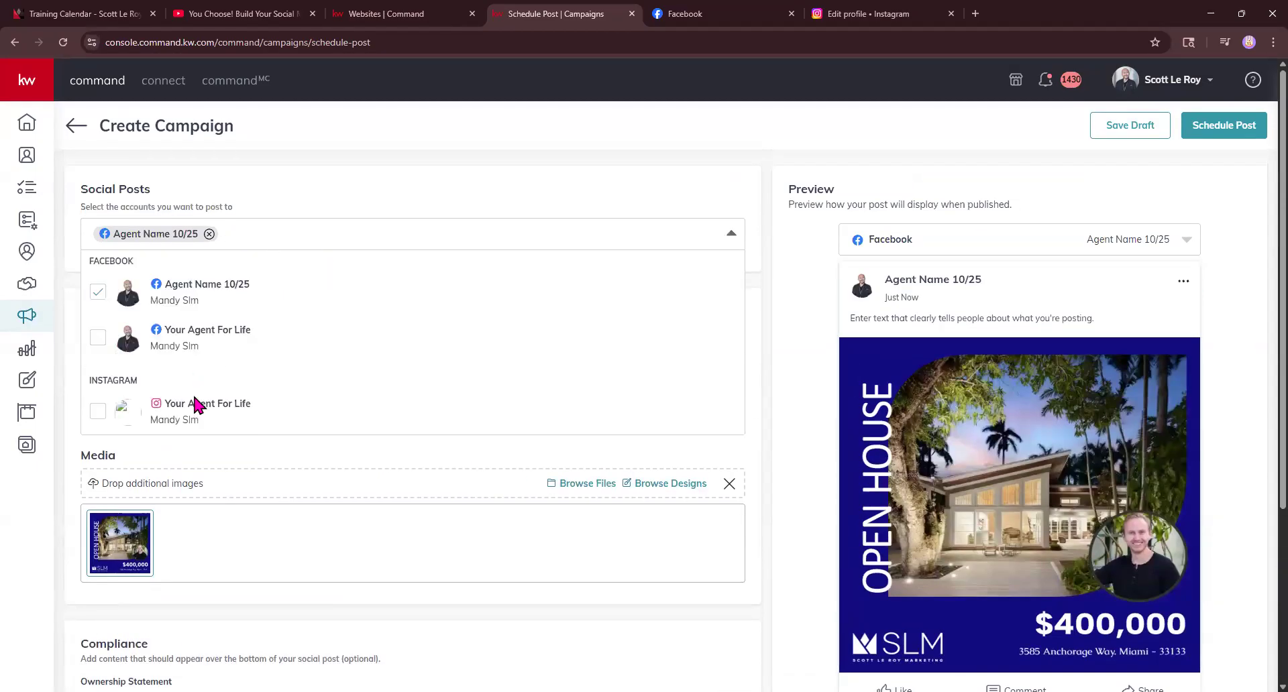
{"action": "left_click", "coordinate": [98, 410]}
{"action": "scroll", "coordinate": [1025, 487], "scroll_direction": "down", "scroll_amount": 9}
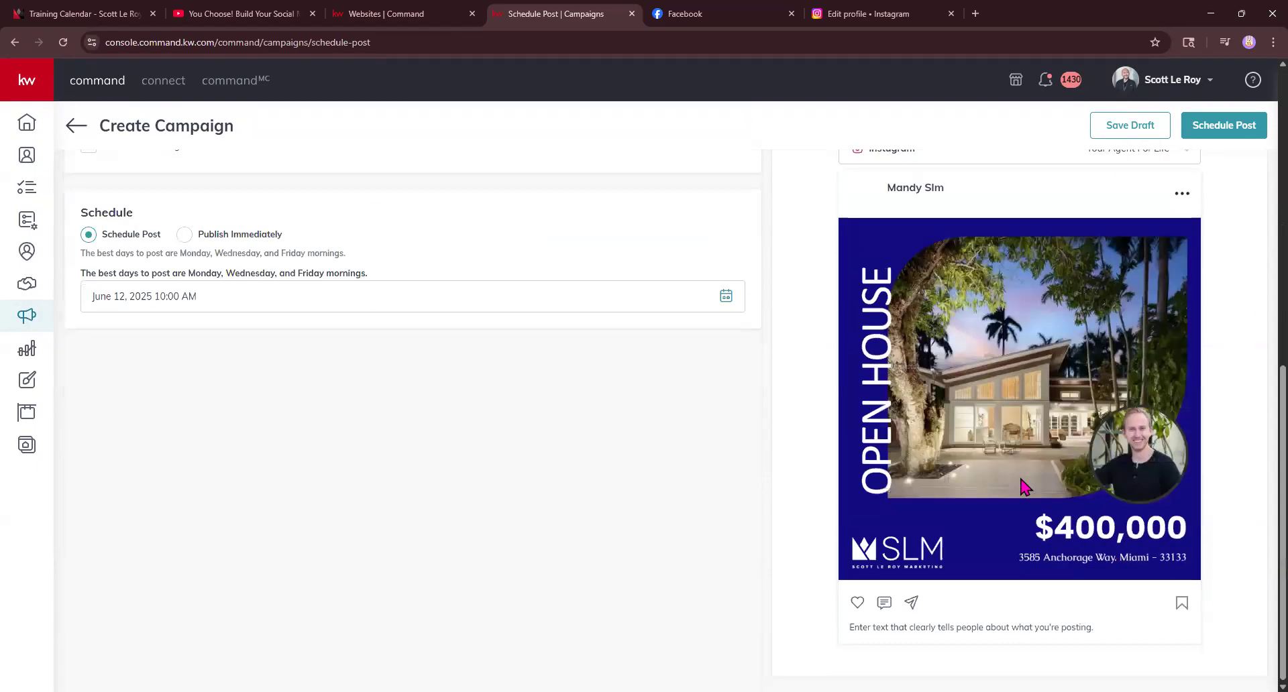
{"action": "scroll", "coordinate": [457, 405], "scroll_direction": "up", "scroll_amount": 9}
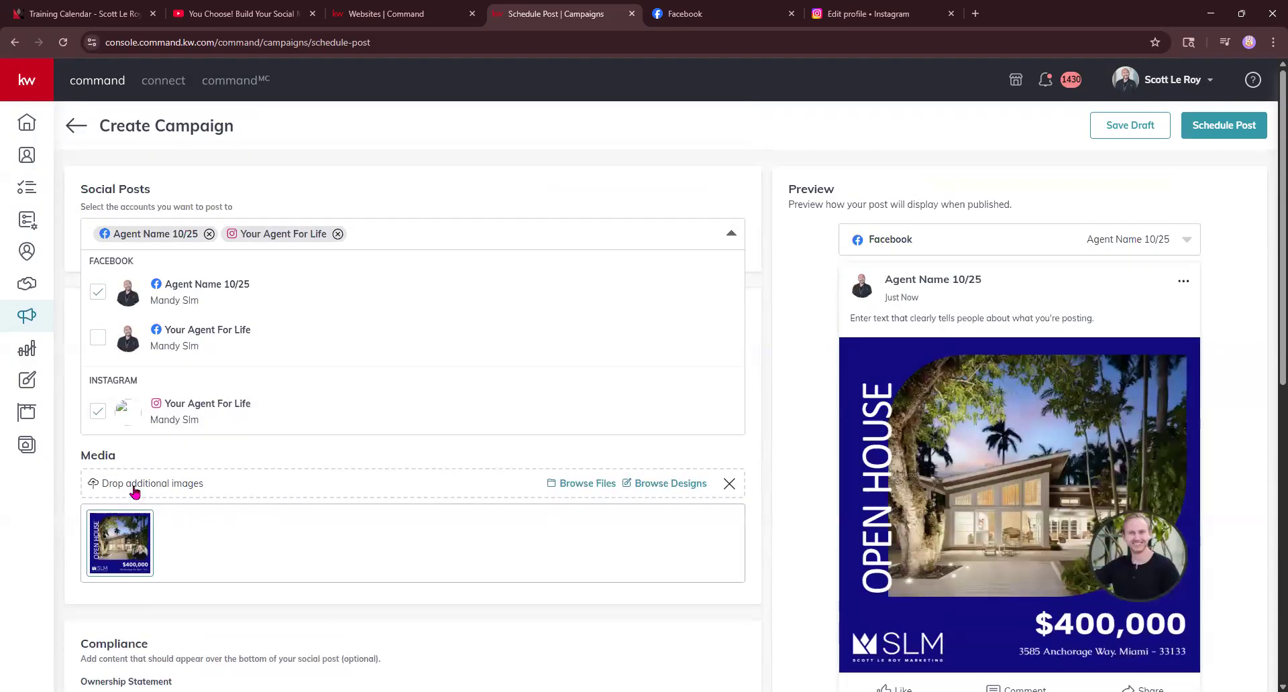
{"action": "left_click", "coordinate": [287, 457]}
Step: Write the post text "Open House Saturday June 14th 12-3 PM" followed by a house emoji
{"action": "left_click", "coordinate": [187, 368]}
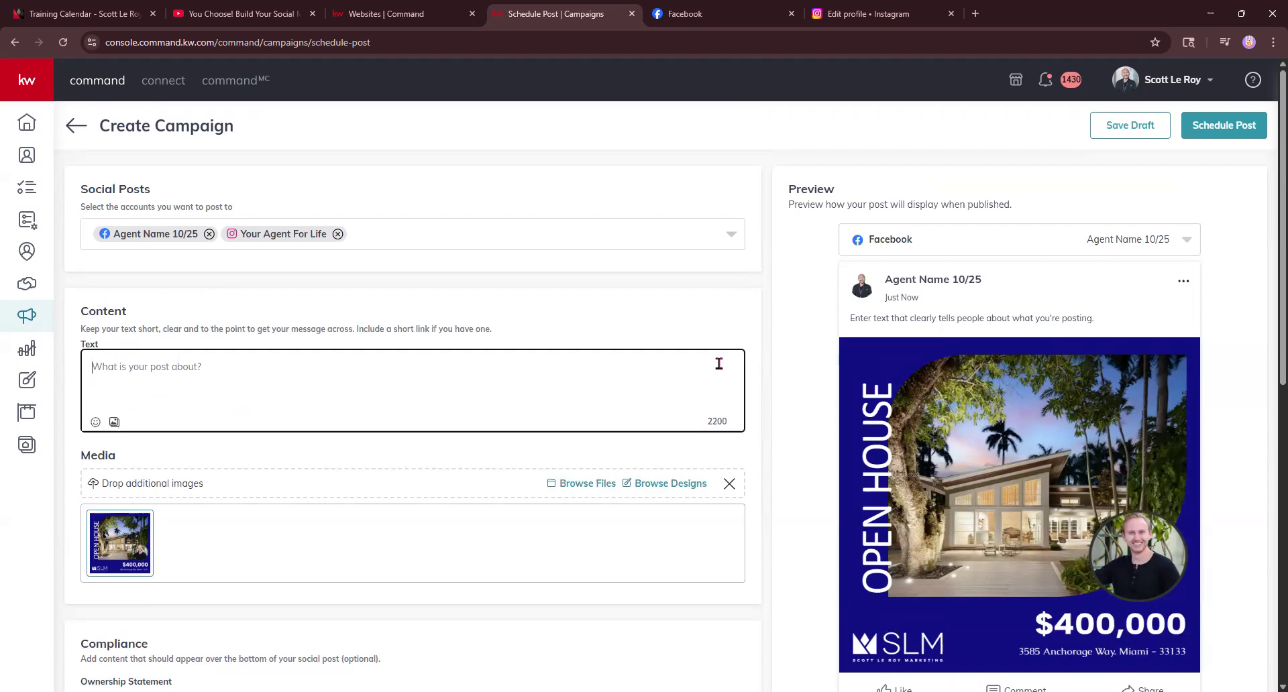
{"action": "type", "text": "Open House Saturday June "}
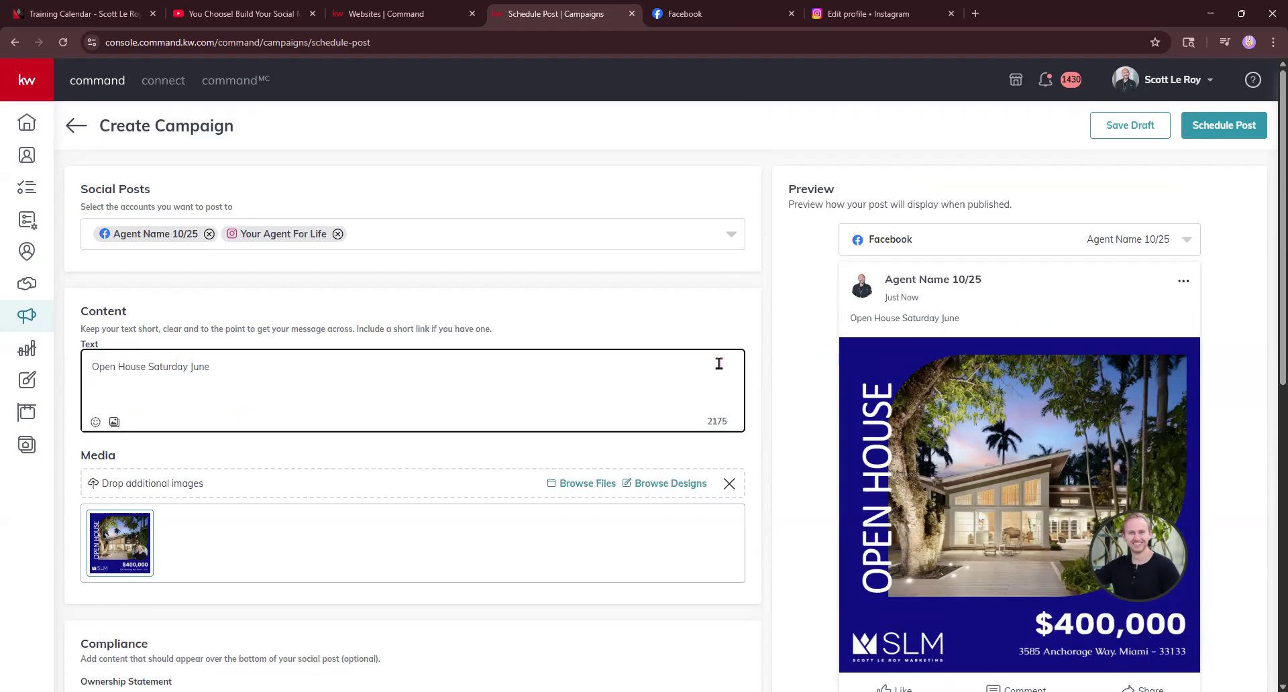
{"action": "type", "text": "14th"}
{"action": "type", "text": "12-3 PM"}
{"action": "left_click", "coordinate": [95, 422]}
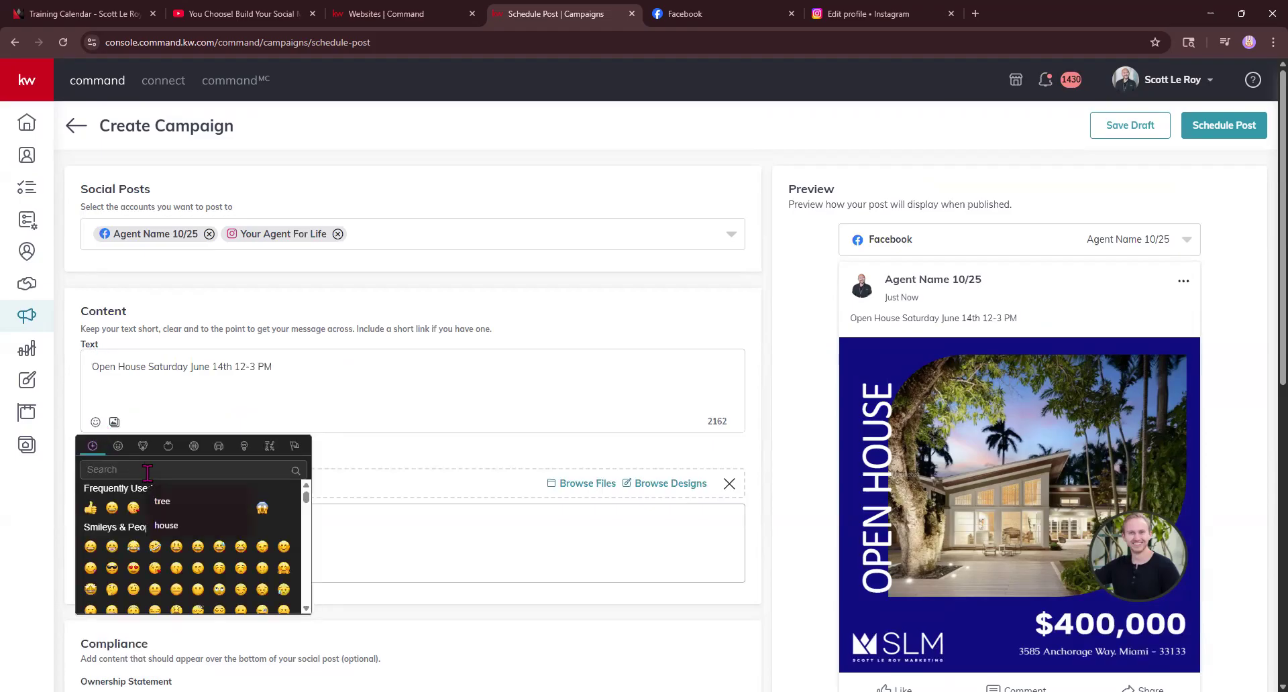
{"action": "left_click", "coordinate": [128, 508]}
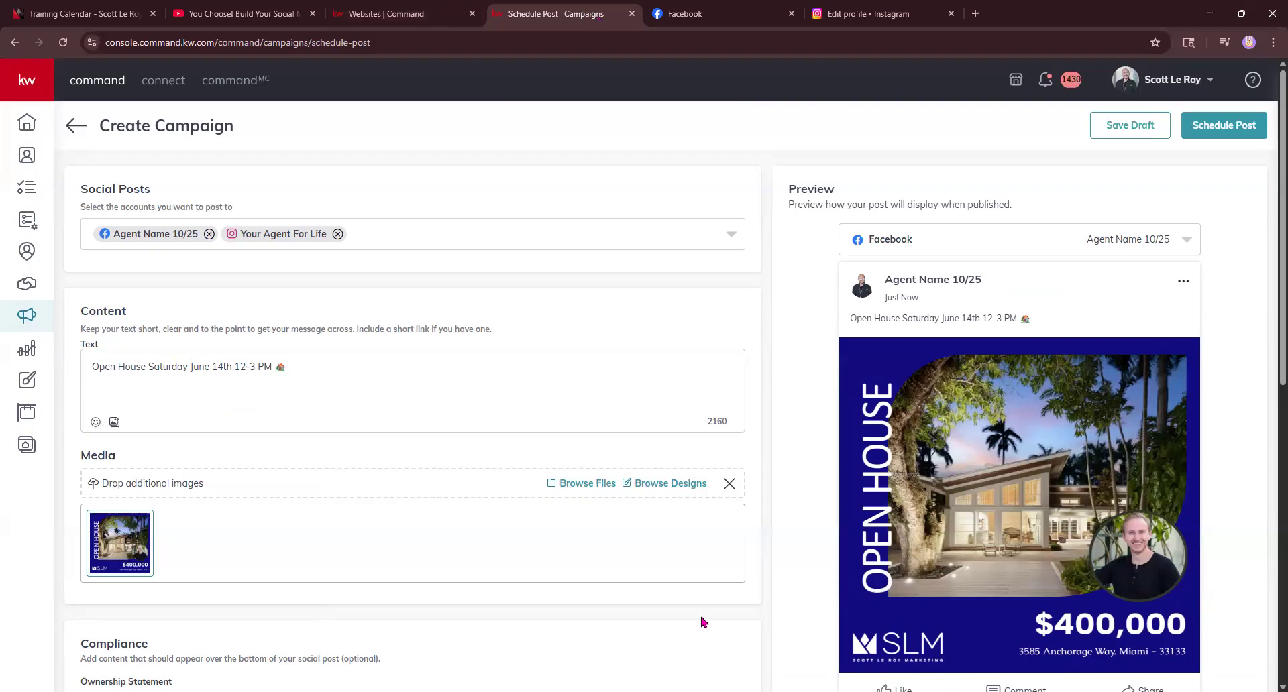
Step: Copy the agent site's web address from the Websites page, add it below the post text and check the preview
{"action": "left_click", "coordinate": [370, 8]}
{"action": "left_click_drag", "start_coordinate": [751, 262], "coordinate": [547, 265]}
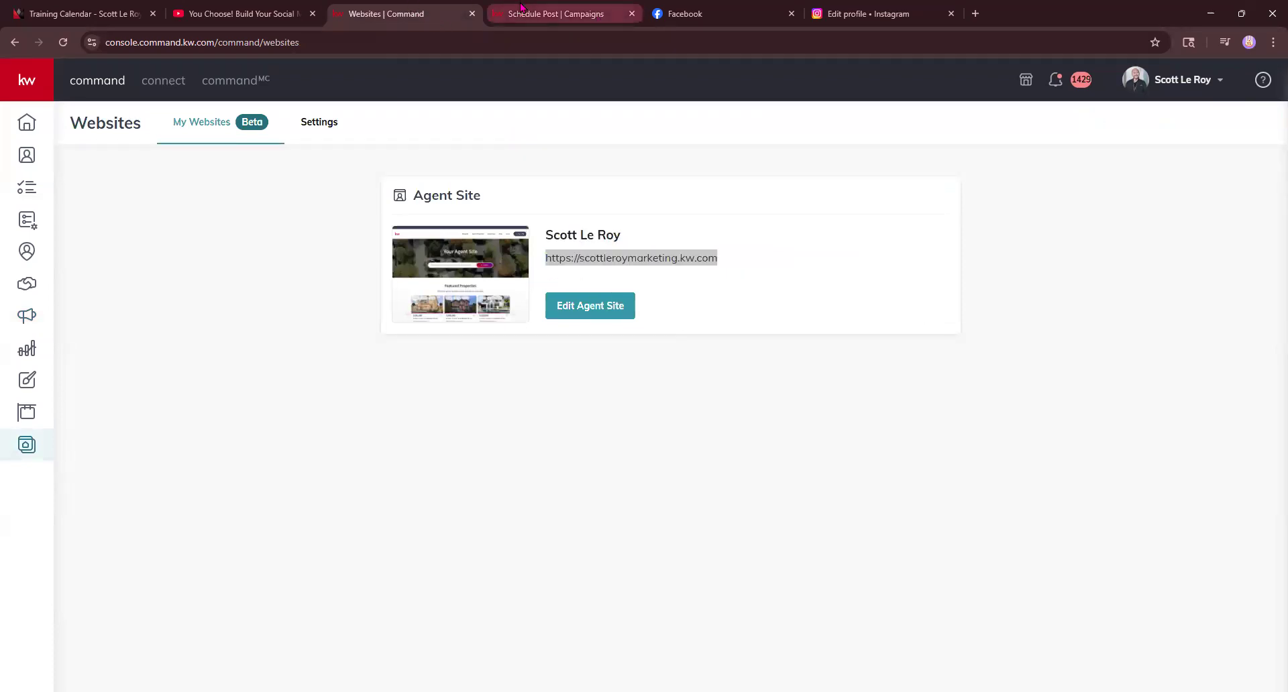
{"action": "left_click", "coordinate": [521, 8]}
{"action": "left_click", "coordinate": [238, 396]}
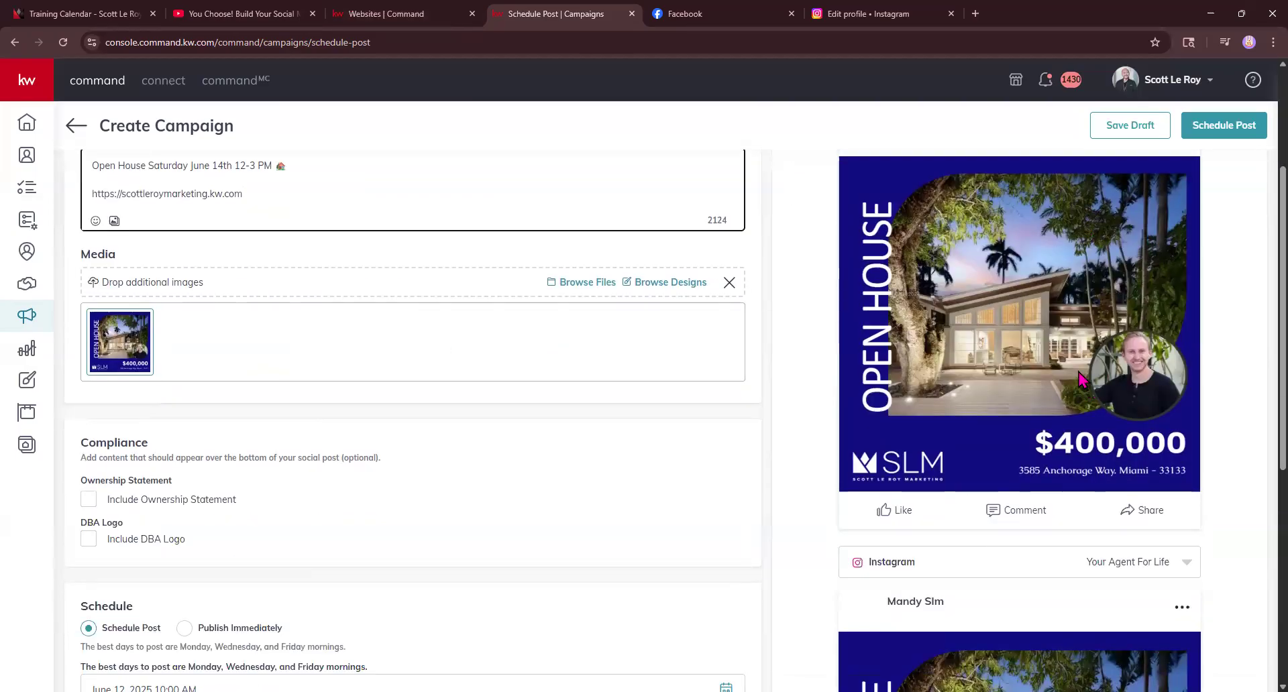
{"action": "scroll", "coordinate": [118, 366], "scroll_direction": "up", "scroll_amount": 2}
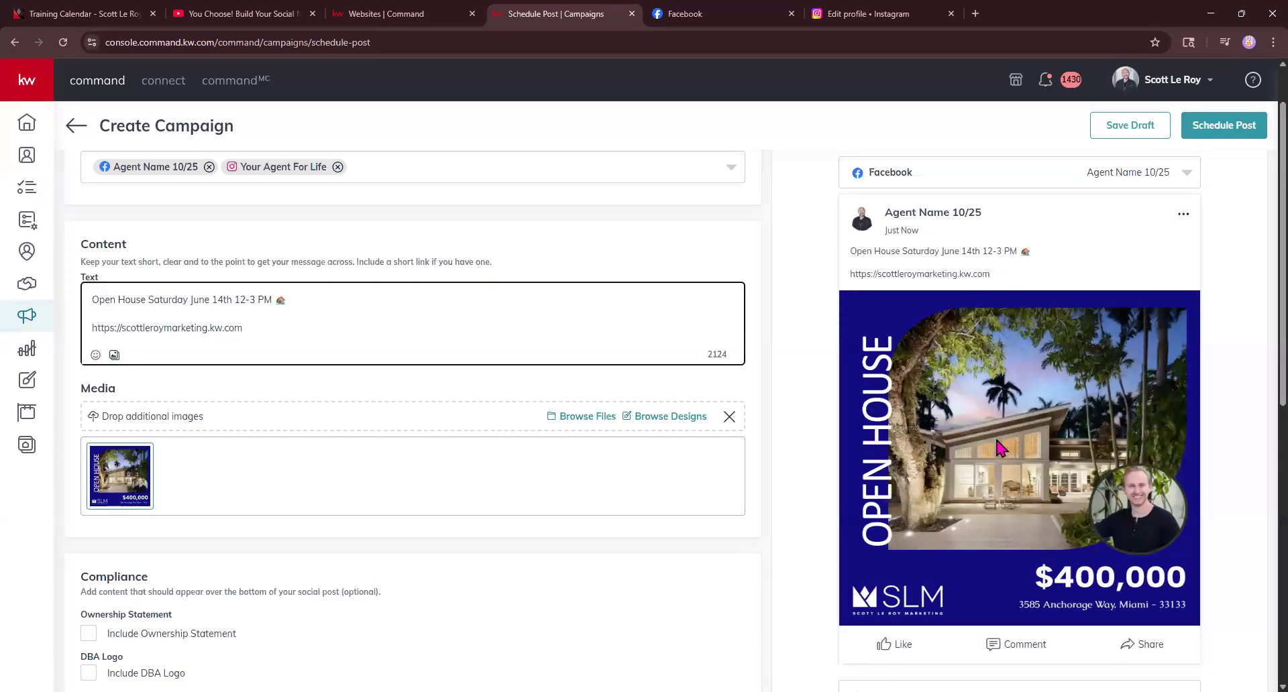
{"action": "scroll", "coordinate": [500, 436], "scroll_direction": "down", "scroll_amount": 2}
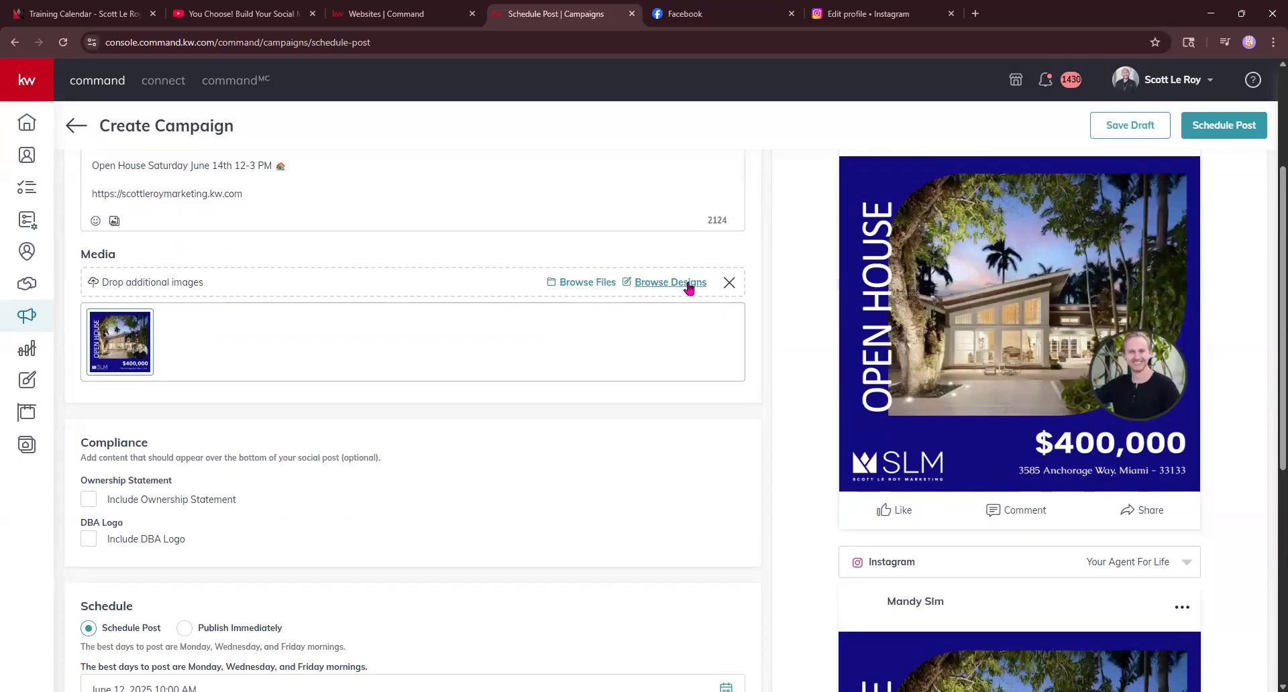
Step: Try to add the published OH24_Sq-01 design from My Design Templates to the post's media
{"action": "left_click", "coordinate": [689, 283]}
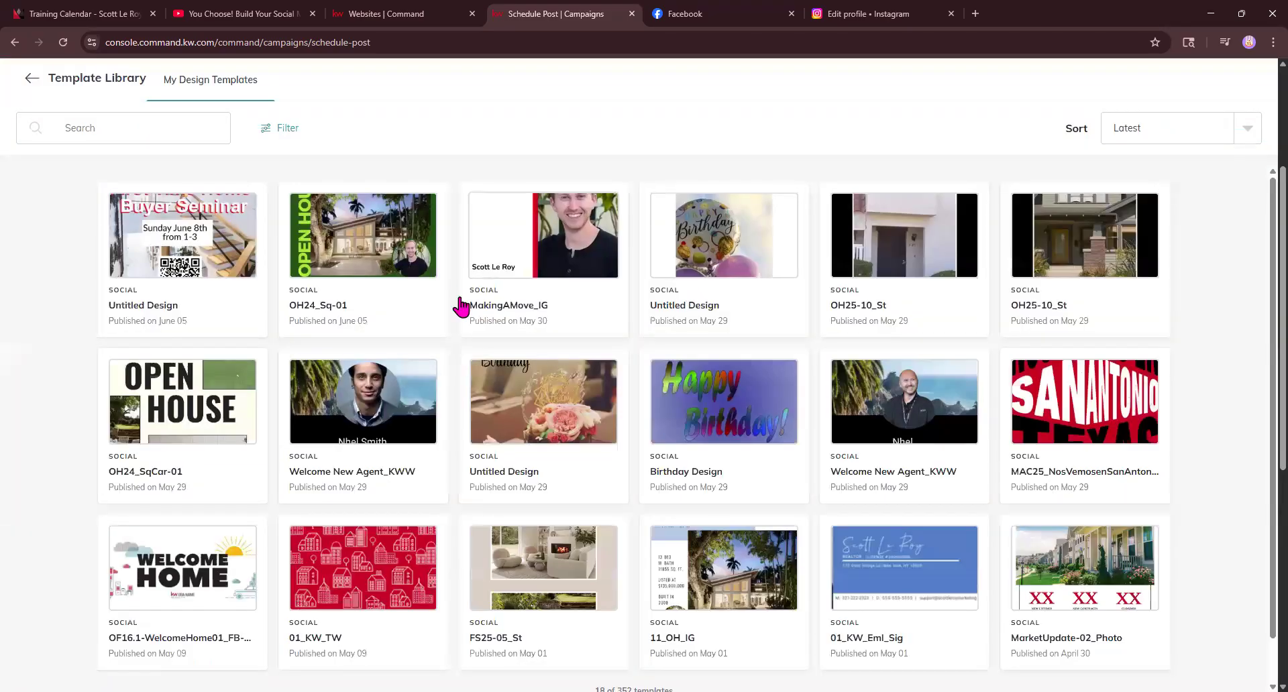
{"action": "left_click", "coordinate": [374, 253]}
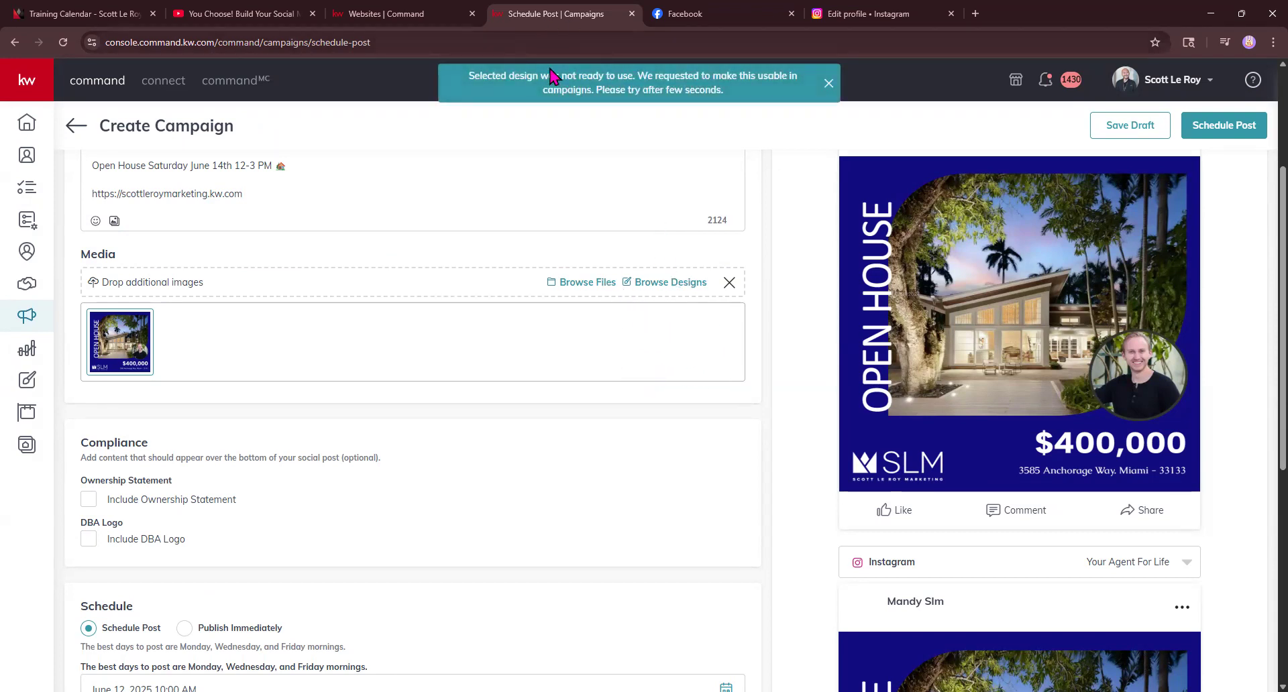
{"action": "left_click", "coordinate": [828, 84]}
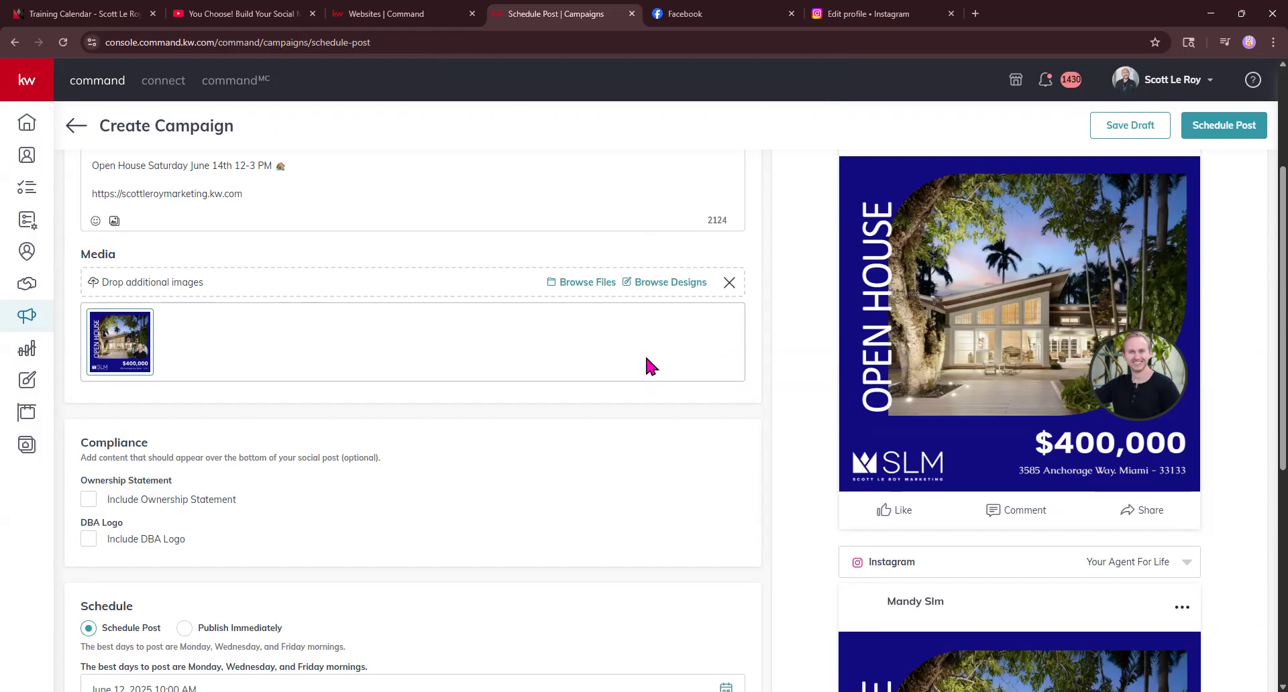
Step: Include the ownership statement "Each office is independently owned and operated." and a DBA logo in the post's compliance content
{"action": "scroll", "coordinate": [198, 329], "scroll_direction": "down", "scroll_amount": 1}
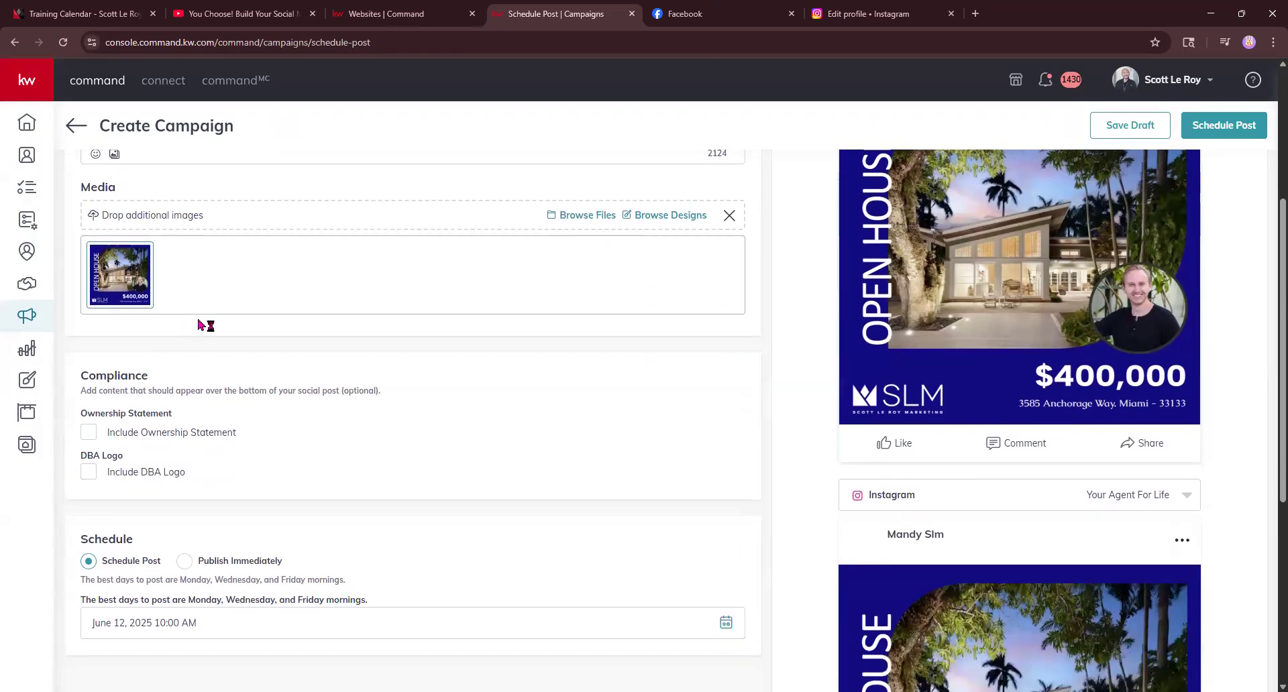
{"action": "left_click", "coordinate": [90, 434]}
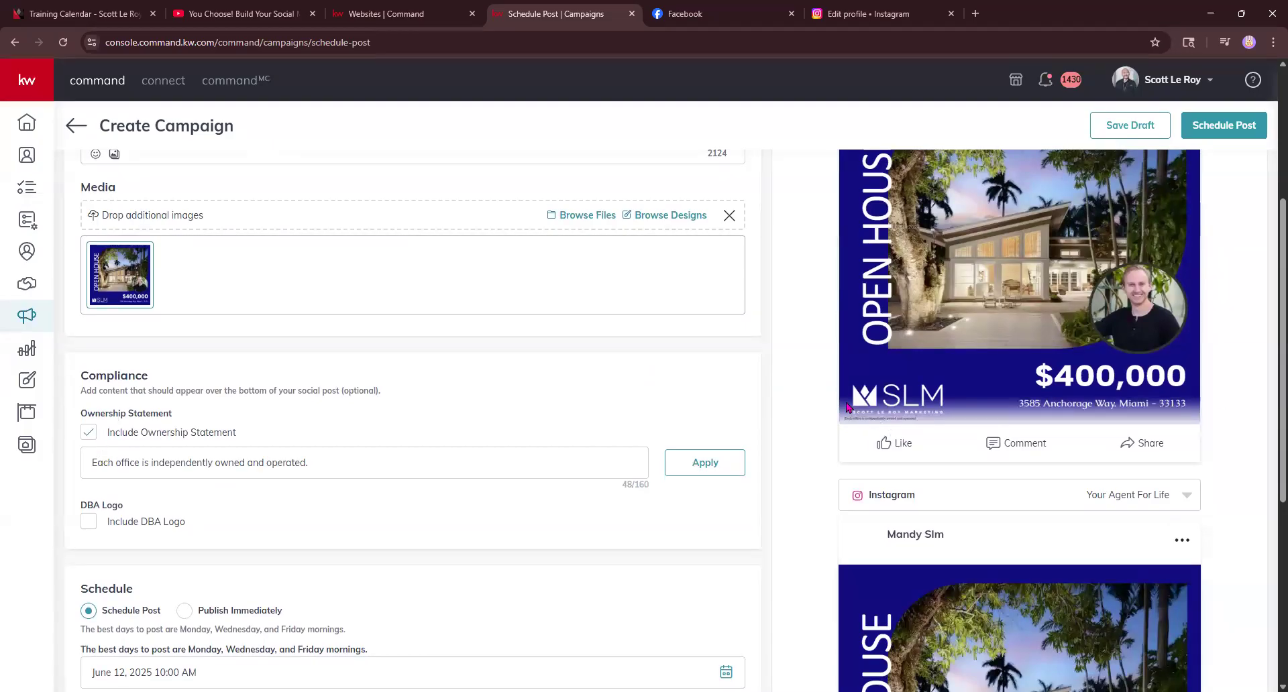
{"action": "left_click", "coordinate": [87, 523]}
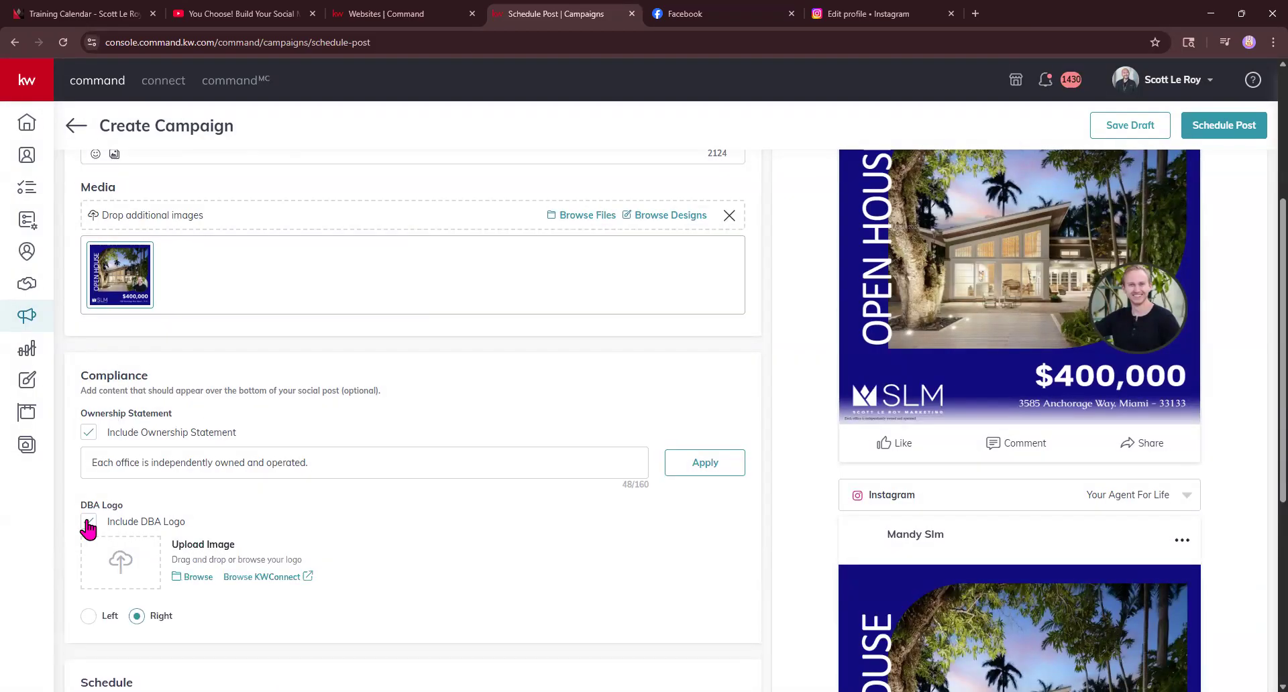
{"action": "scroll", "coordinate": [997, 451], "scroll_direction": "up", "scroll_amount": 3}
{"action": "scroll", "coordinate": [1000, 445], "scroll_direction": "down", "scroll_amount": 8}
{"action": "scroll", "coordinate": [999, 438], "scroll_direction": "up", "scroll_amount": 3}
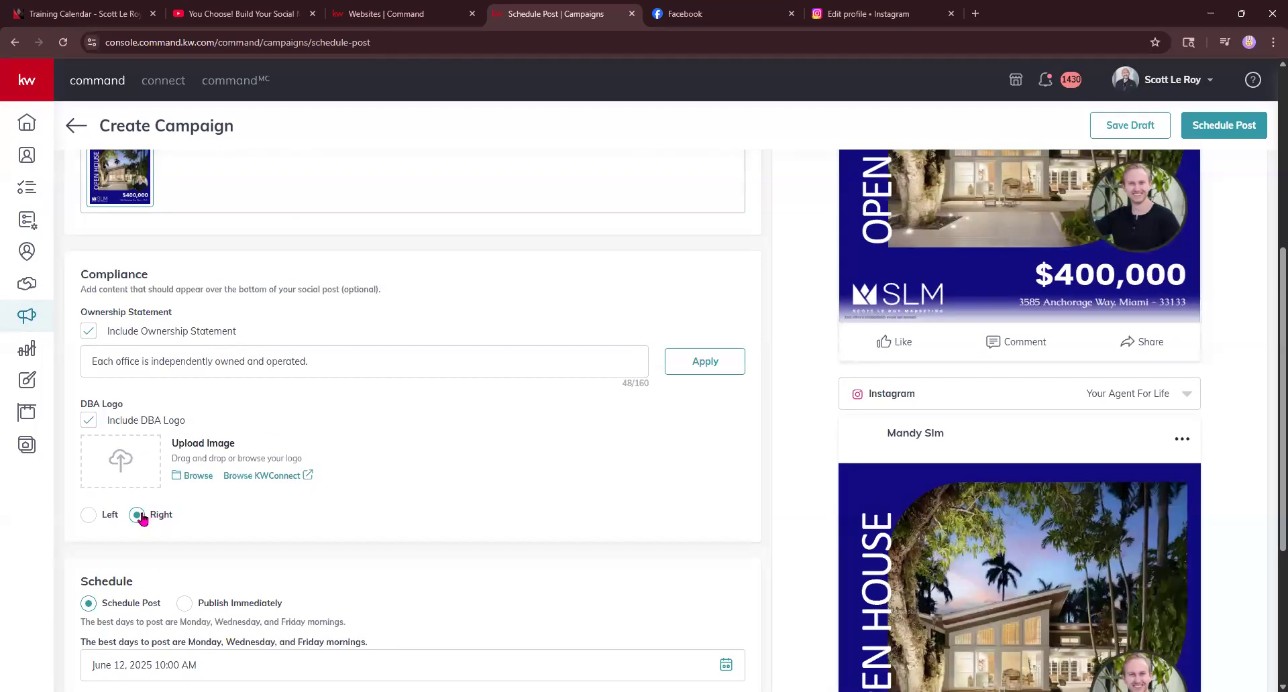
{"action": "left_click", "coordinate": [91, 421]}
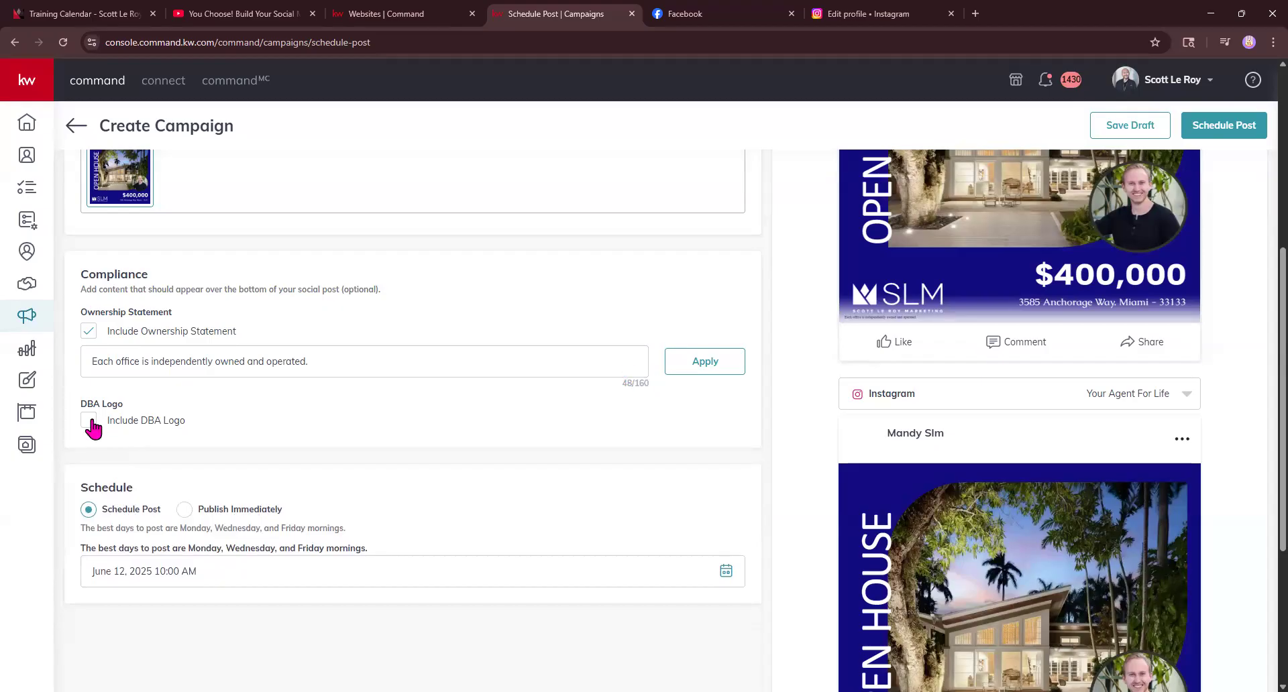
{"action": "left_click", "coordinate": [92, 421]}
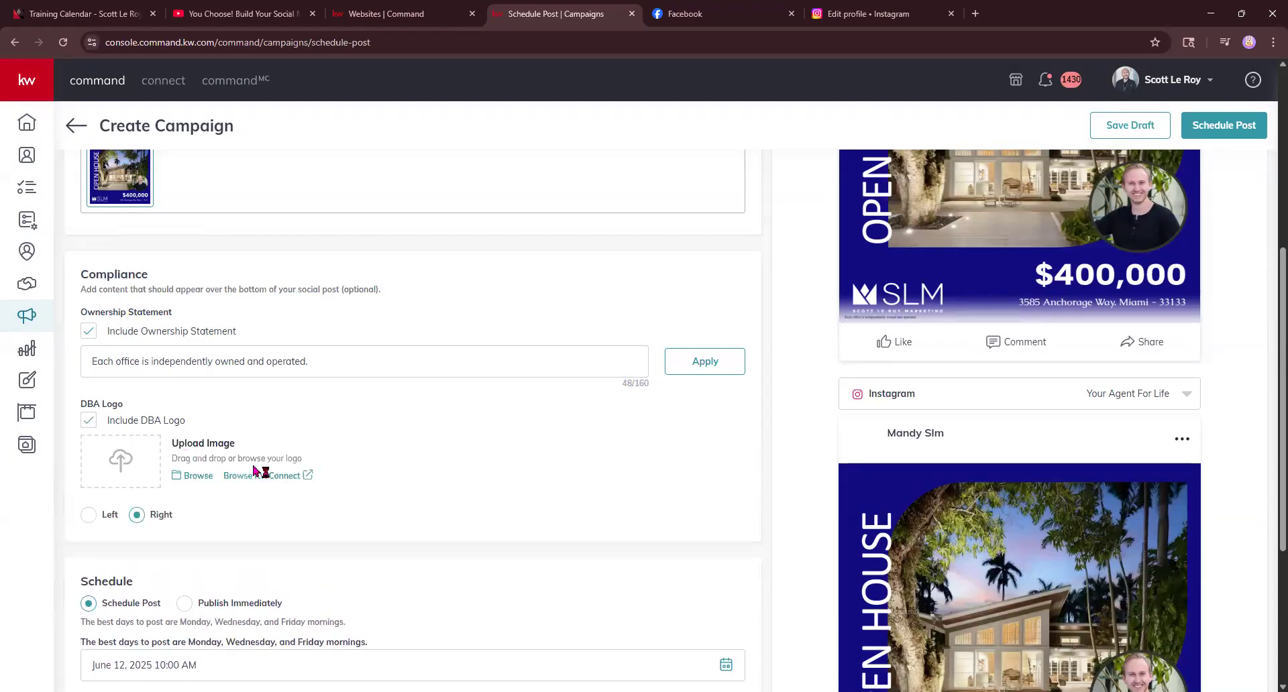
Step: Upload the red kw logo image from the Desktop as the DBA logo and save its default crop
{"action": "left_click", "coordinate": [188, 477]}
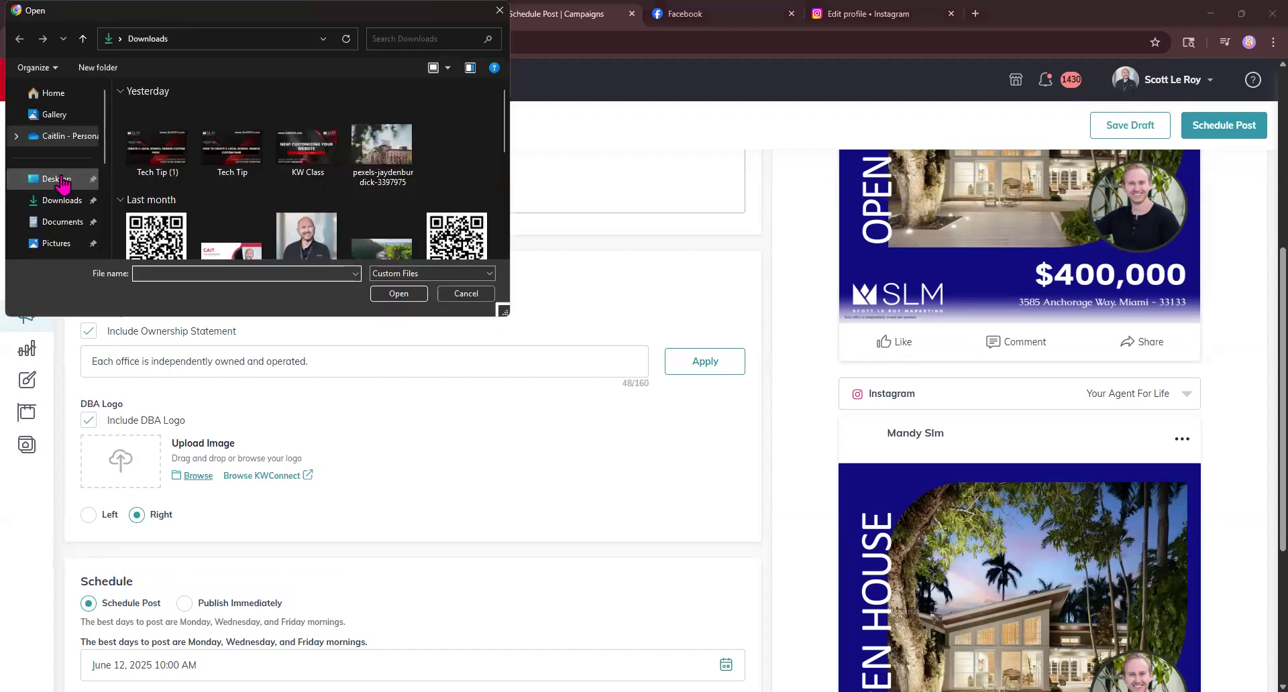
{"action": "left_click", "coordinate": [50, 180]}
{"action": "left_click", "coordinate": [248, 181]}
{"action": "key", "text": "Return"}
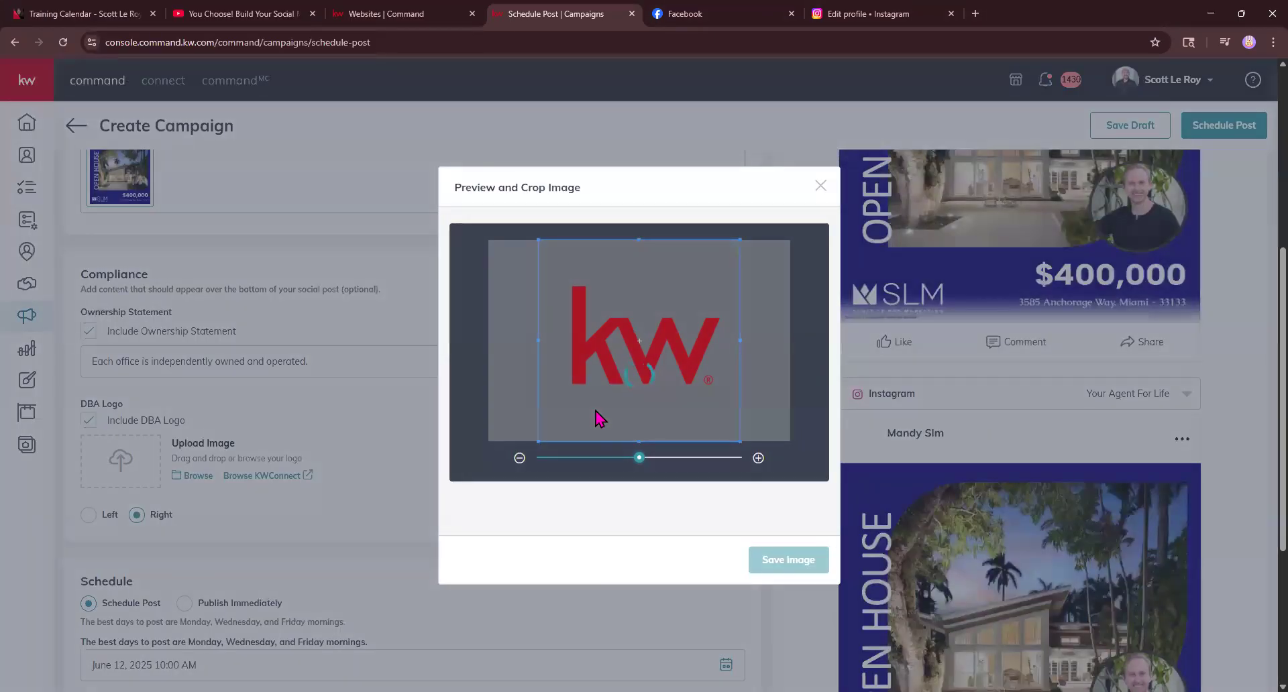
{"action": "left_click", "coordinate": [795, 560]}
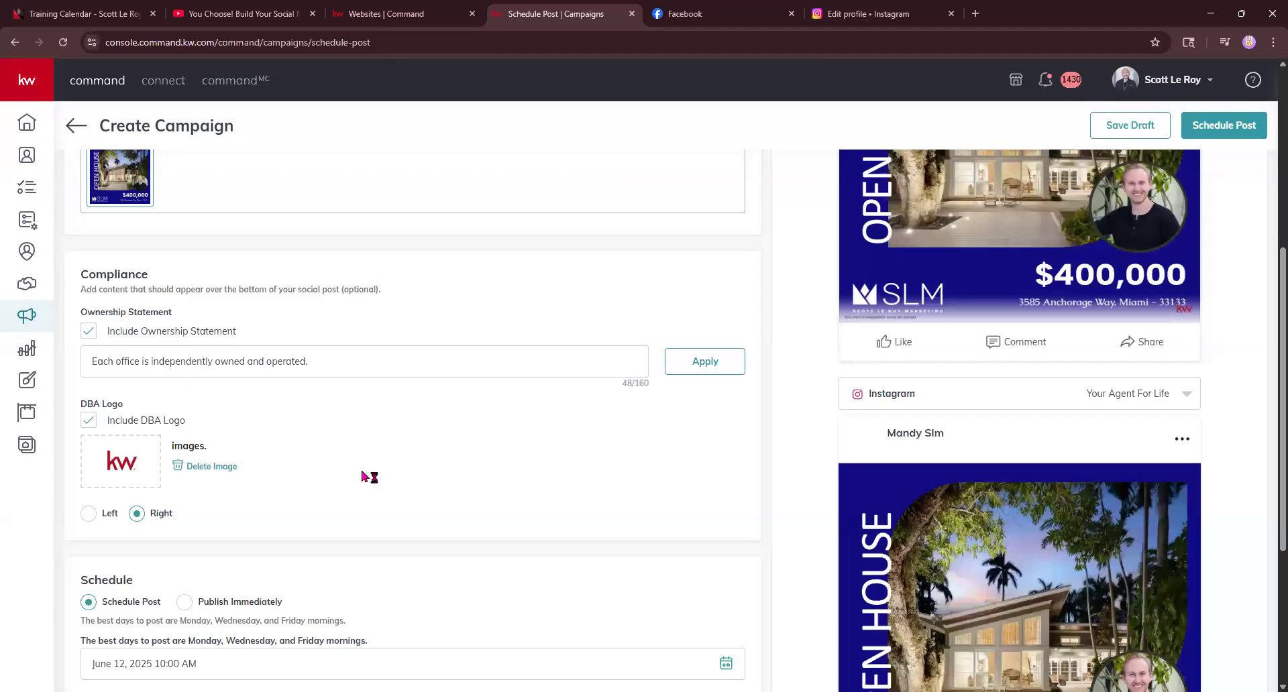
Step: Place the DBA logo on the left, compare the previews and return it to the right
{"action": "scroll", "coordinate": [362, 477], "scroll_direction": "down", "scroll_amount": 3}
{"action": "left_click", "coordinate": [98, 316]}
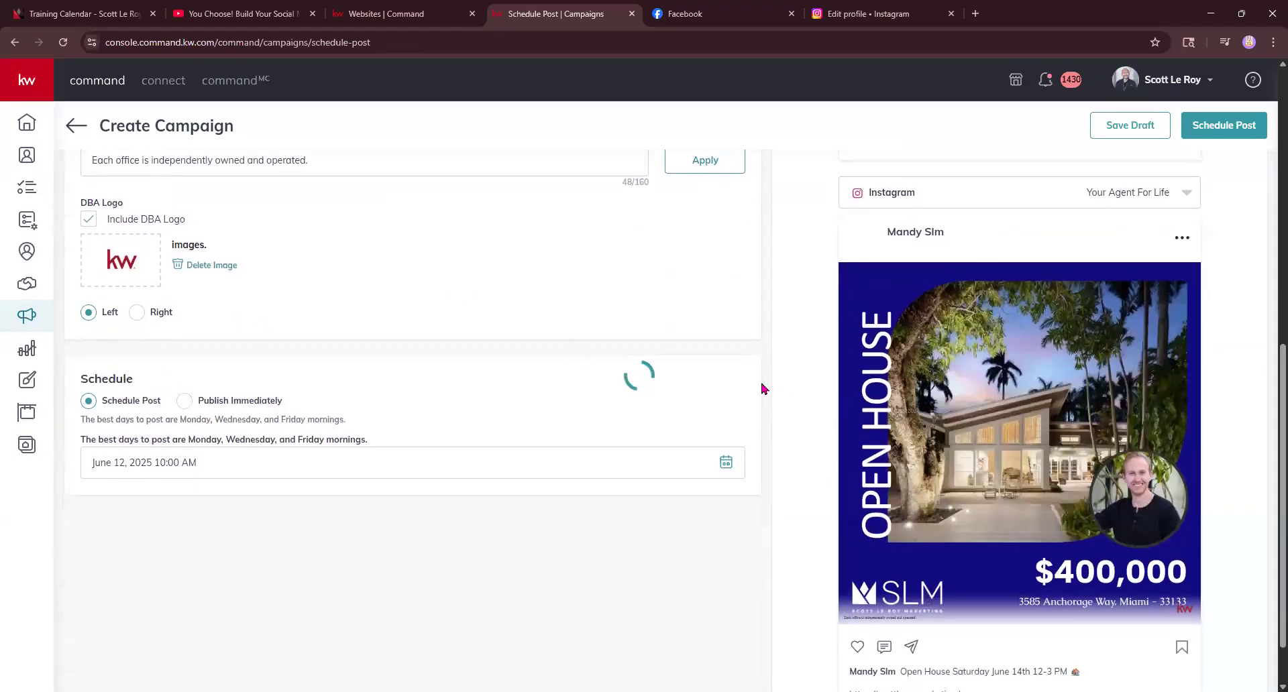
{"action": "scroll", "coordinate": [939, 395], "scroll_direction": "up", "scroll_amount": 4}
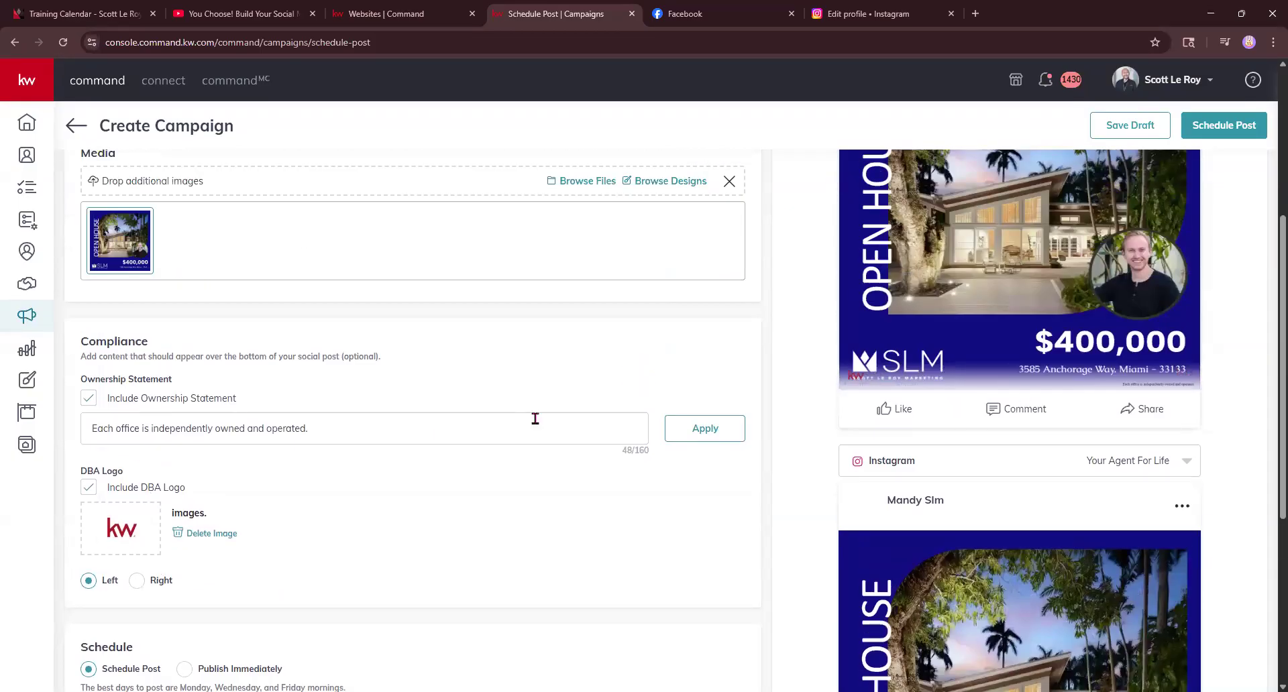
{"action": "left_click", "coordinate": [136, 580]}
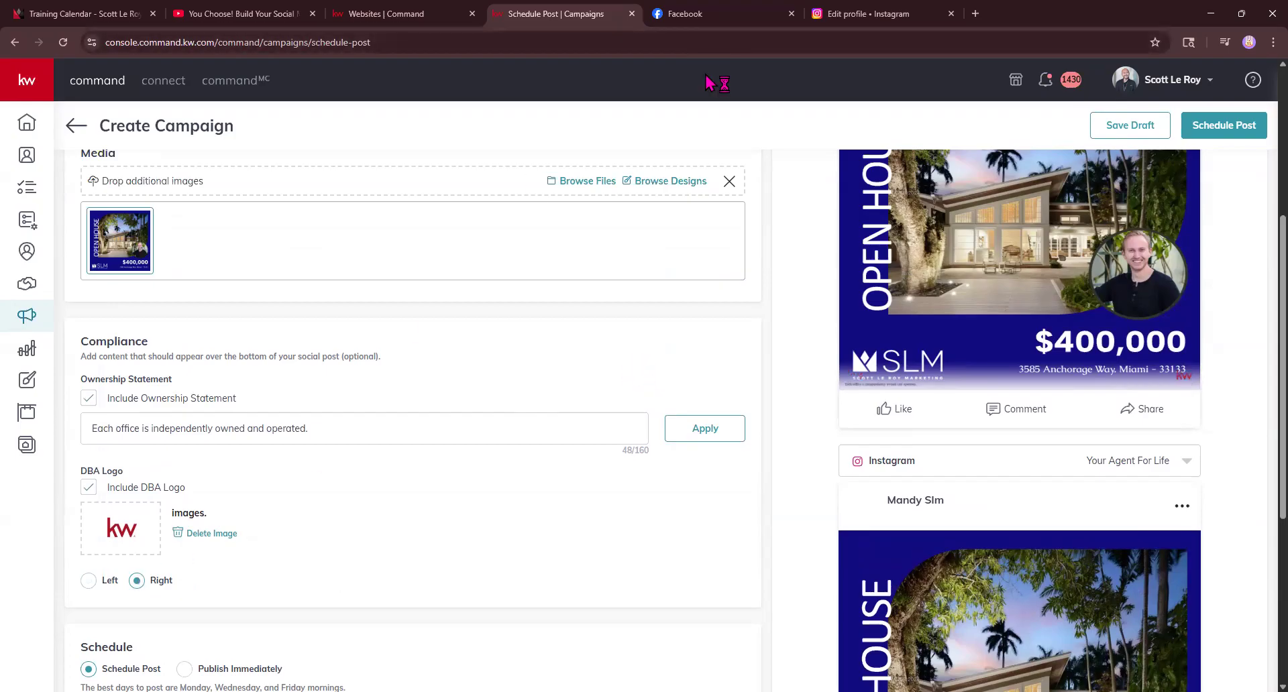
Step: Set the post's schedule to June 14, 2025 at 9:00 AM
{"action": "scroll", "coordinate": [181, 465], "scroll_direction": "down", "scroll_amount": 4}
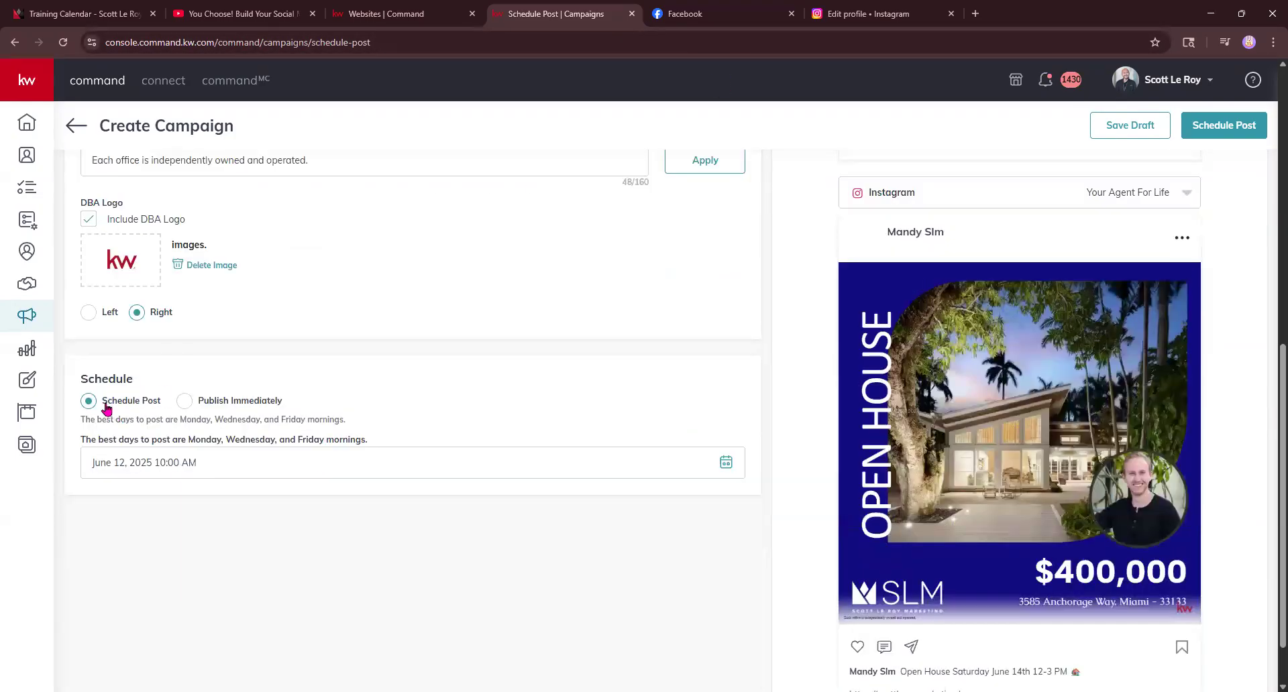
{"action": "left_click", "coordinate": [205, 467]}
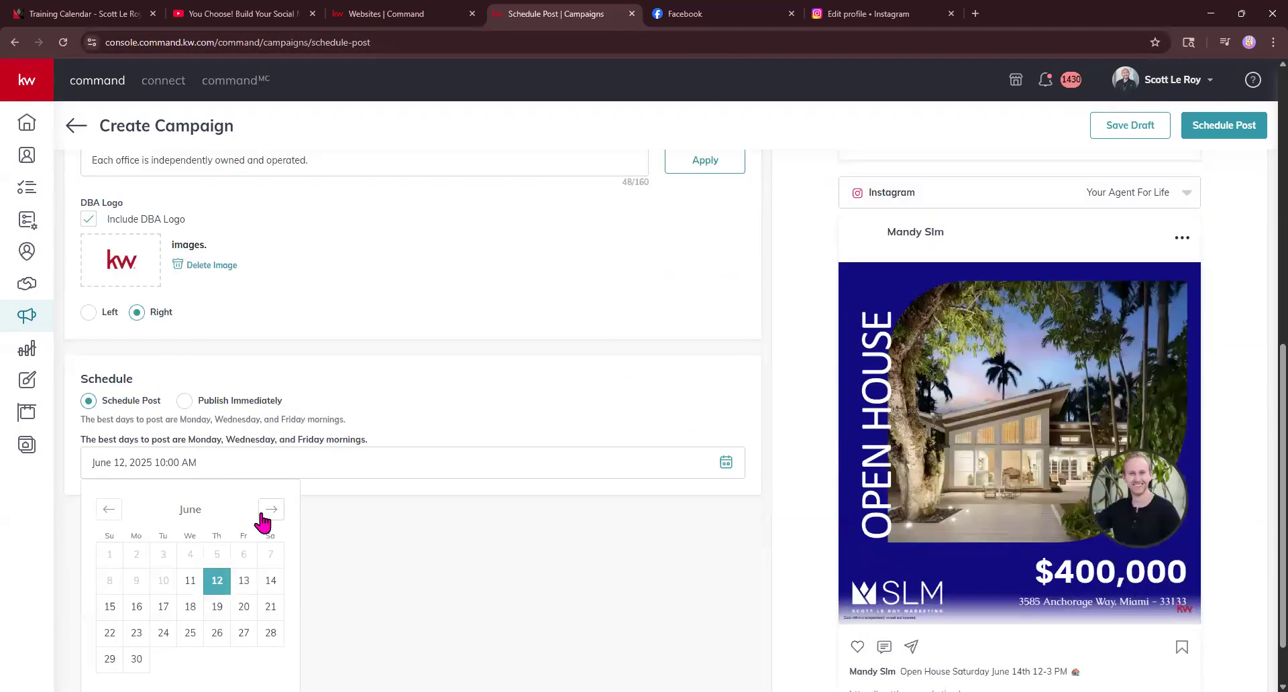
{"action": "scroll", "coordinate": [268, 520], "scroll_direction": "down", "scroll_amount": 1}
{"action": "left_click", "coordinate": [271, 517]}
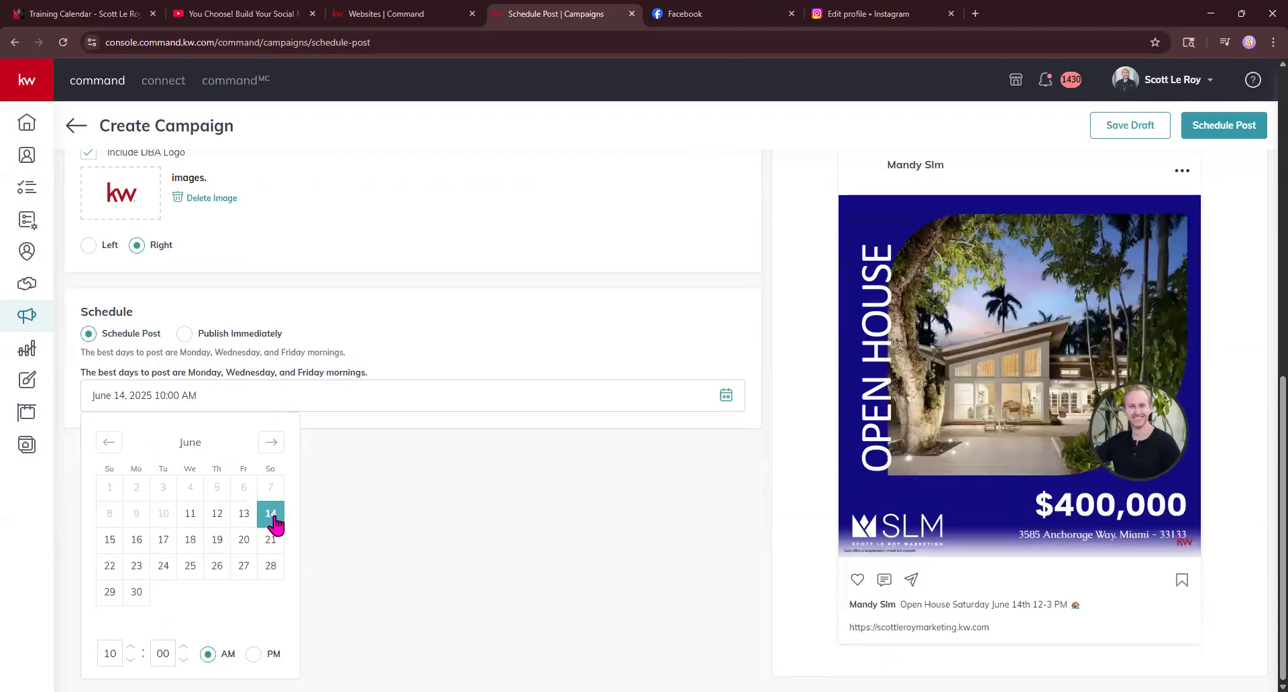
{"action": "left_click", "coordinate": [130, 658]}
{"action": "left_click", "coordinate": [130, 658]}
{"action": "left_click", "coordinate": [405, 567]}
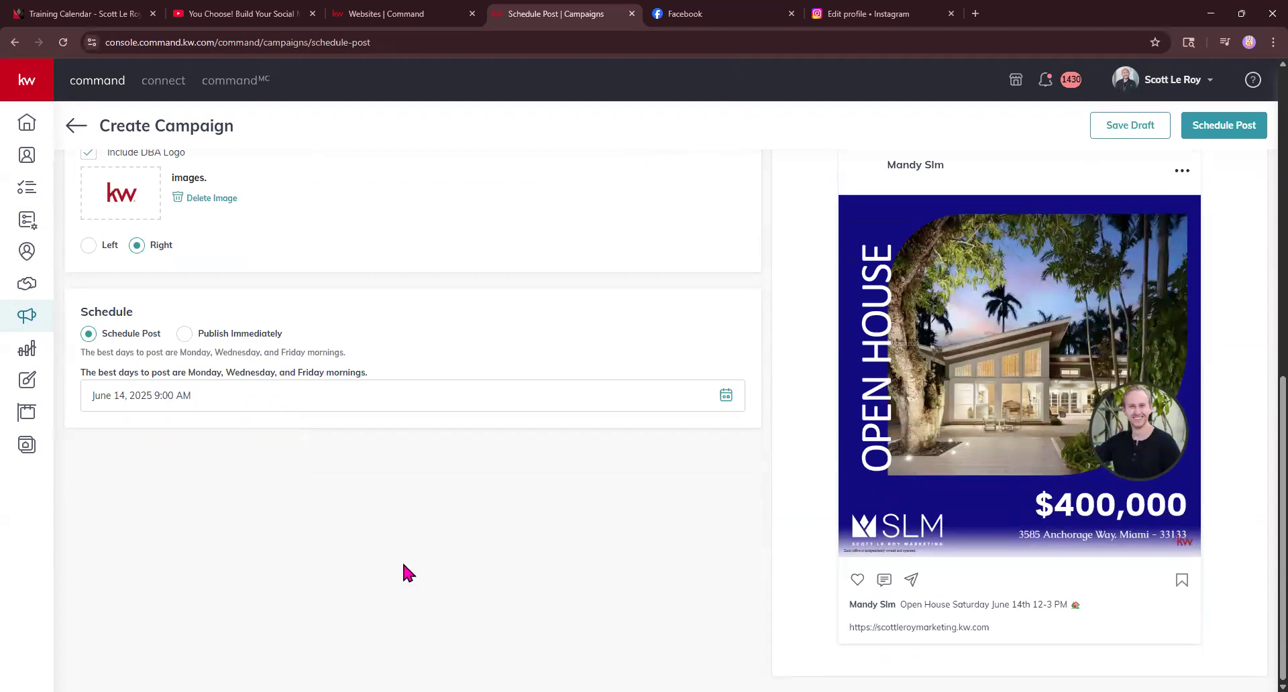
Step: Review the Facebook and Instagram versions of the open house post and confirm scheduling it
{"action": "left_click", "coordinate": [1245, 133]}
{"action": "scroll", "coordinate": [802, 375], "scroll_direction": "down", "scroll_amount": 6}
{"action": "scroll", "coordinate": [798, 433], "scroll_direction": "down", "scroll_amount": 2}
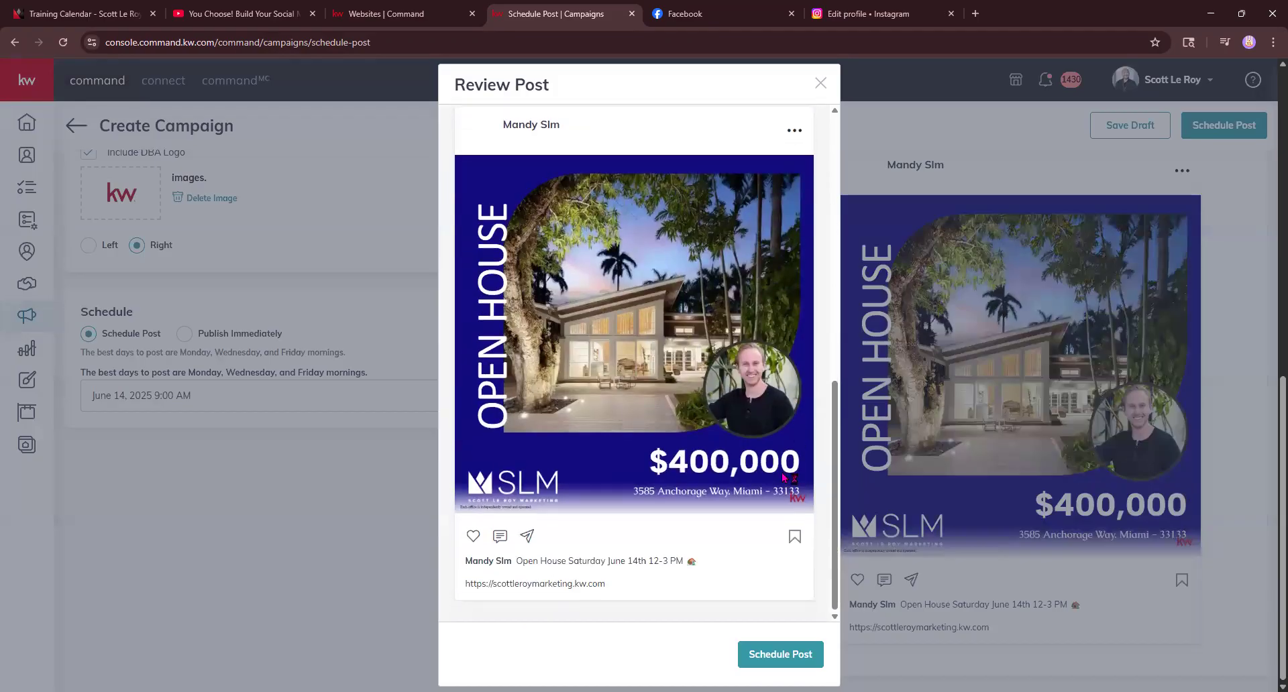
{"action": "left_click", "coordinate": [796, 652]}
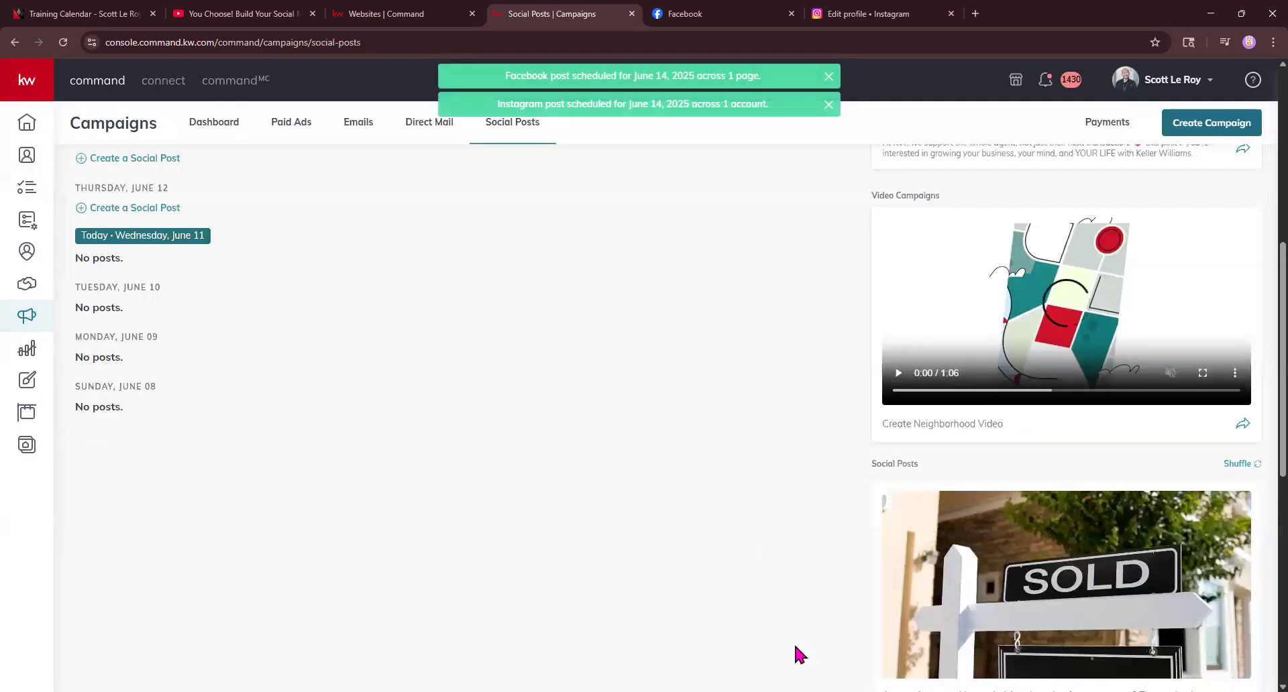
Step: Examine the scheduled open house post in the June 08 – June 14 week, including its date, text, posting time and channels
{"action": "scroll", "coordinate": [381, 478], "scroll_direction": "up", "scroll_amount": 2}
{"action": "scroll", "coordinate": [380, 472], "scroll_direction": "up", "scroll_amount": 5}
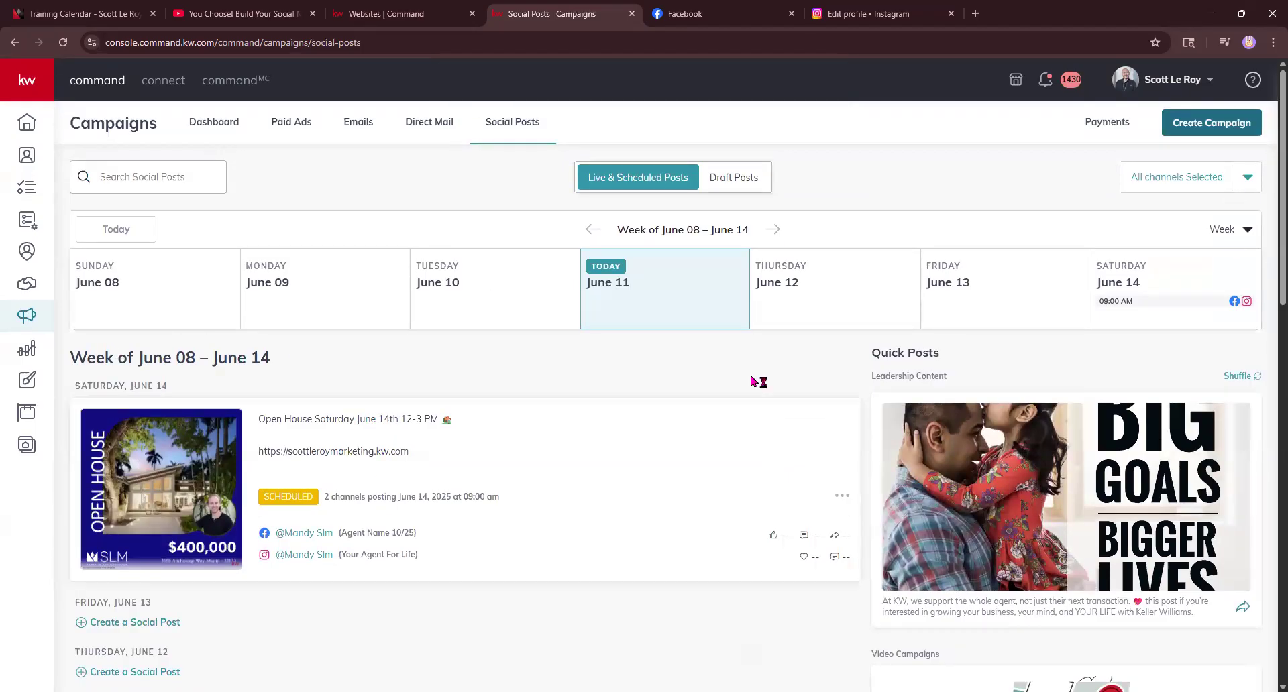
{"action": "scroll", "coordinate": [752, 380], "scroll_direction": "down", "scroll_amount": 2}
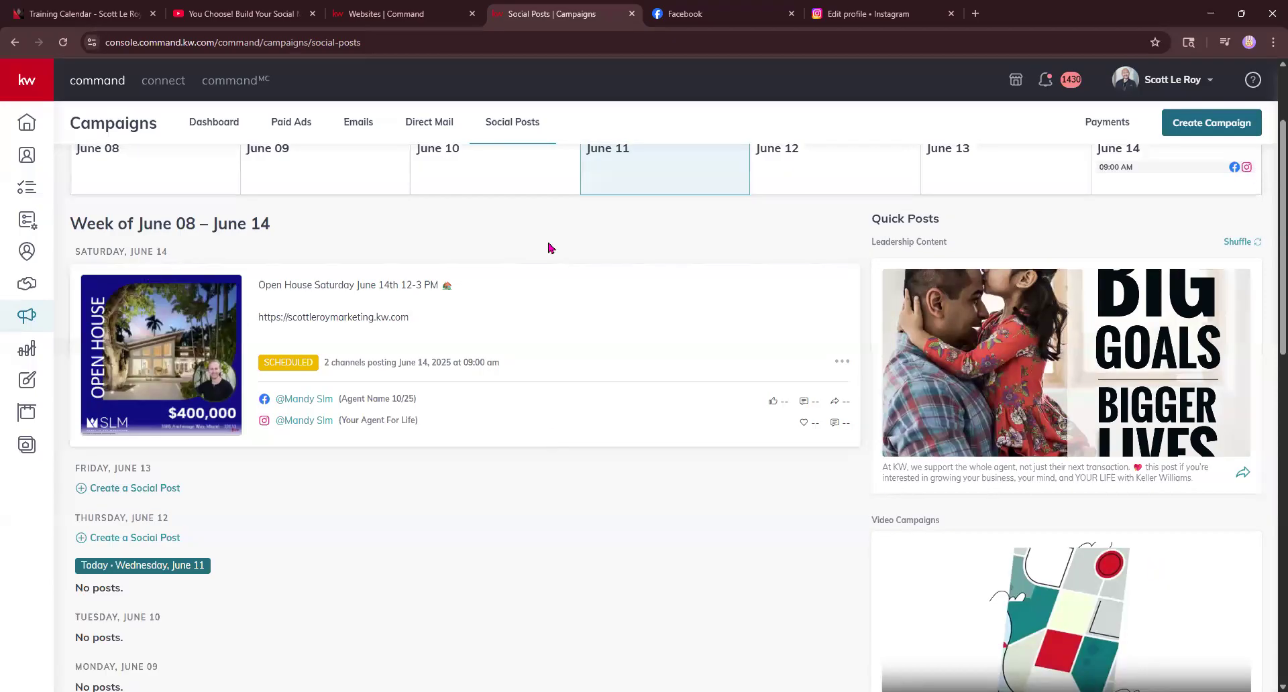
{"action": "left_click_drag", "start_coordinate": [78, 253], "coordinate": [171, 255]}
{"action": "left_click", "coordinate": [374, 462]}
{"action": "left_click_drag", "start_coordinate": [257, 285], "coordinate": [465, 327]}
{"action": "left_click", "coordinate": [323, 366]}
{"action": "left_click_drag", "start_coordinate": [322, 366], "coordinate": [512, 365]}
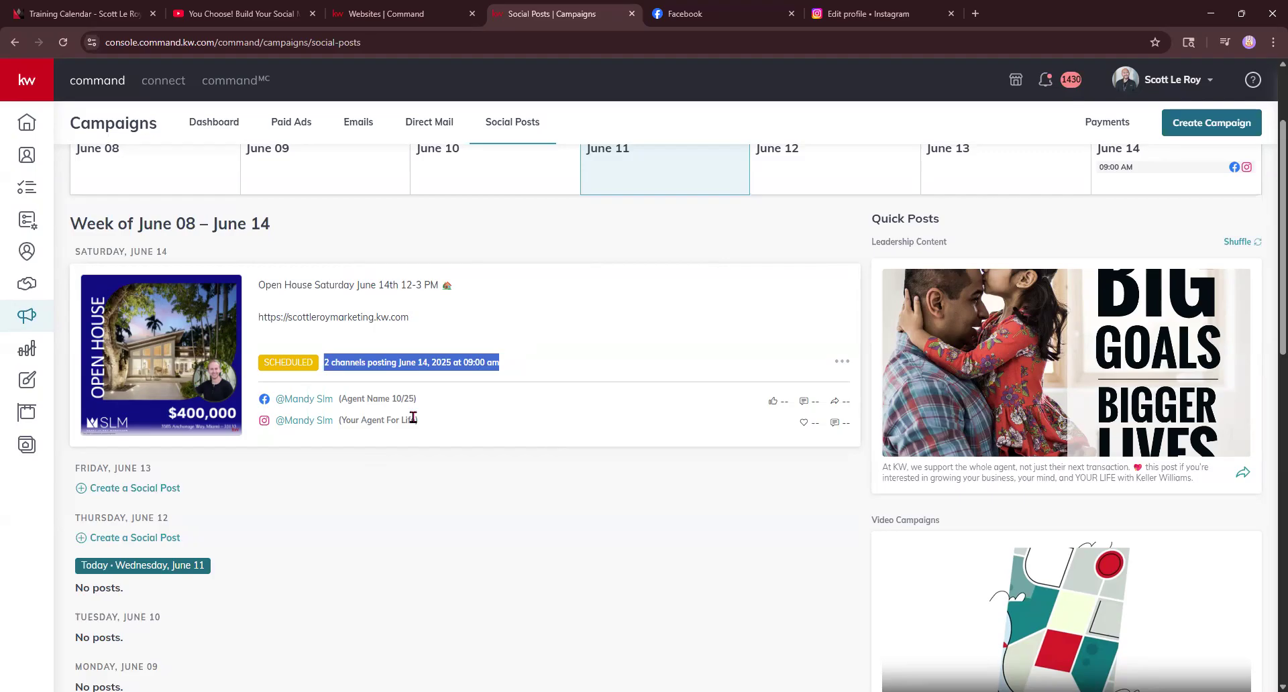
Step: Delete the scheduled June 14 open house post and confirm its deletion
{"action": "left_click", "coordinate": [840, 365]}
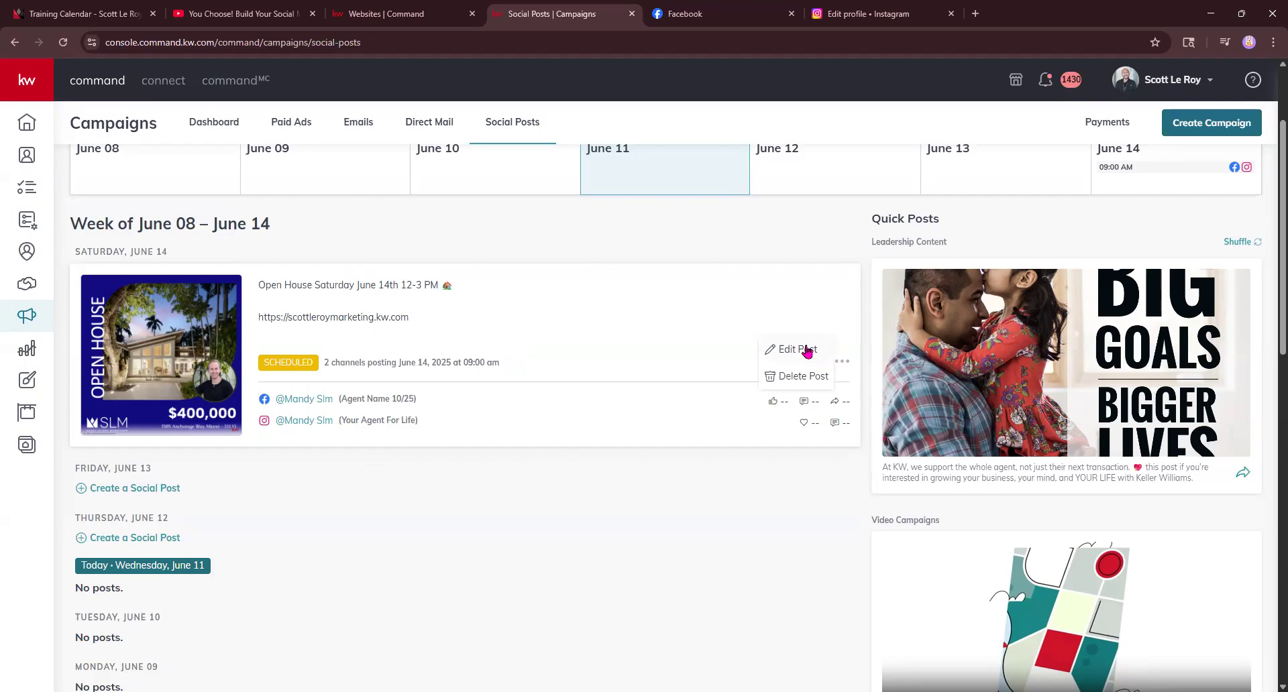
{"action": "left_click", "coordinate": [809, 378]}
{"action": "left_click", "coordinate": [699, 424]}
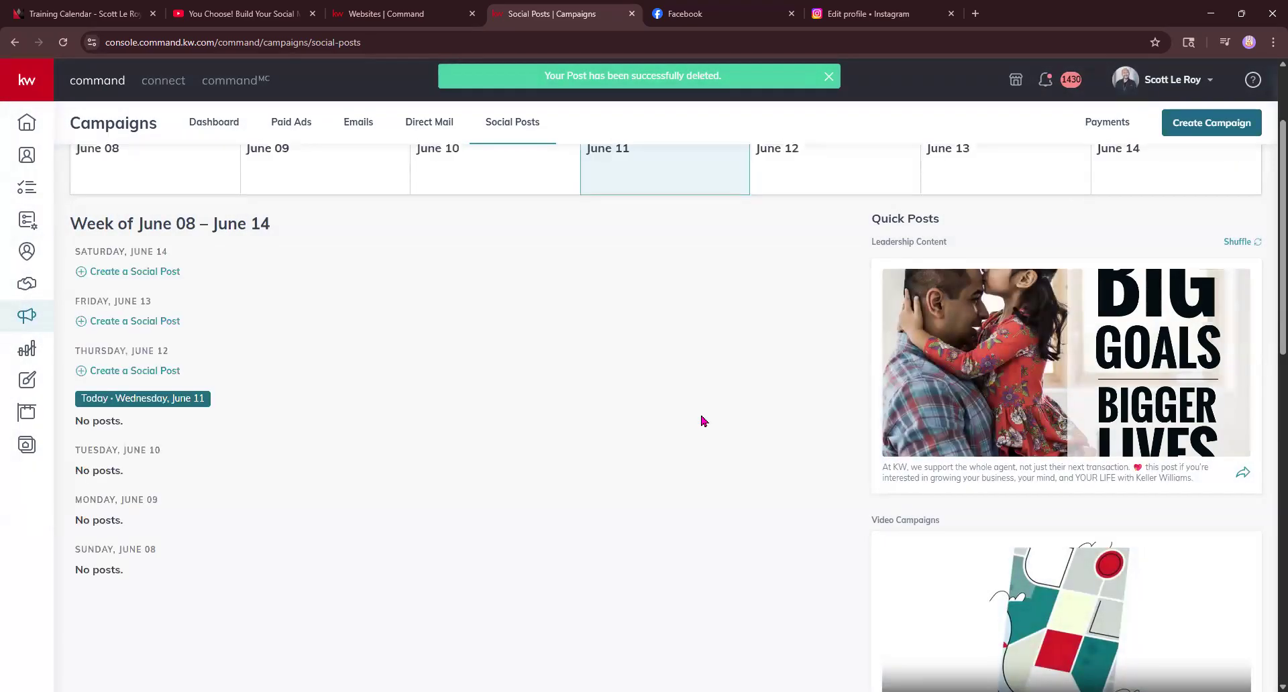
{"action": "scroll", "coordinate": [703, 421], "scroll_direction": "up", "scroll_amount": 2}
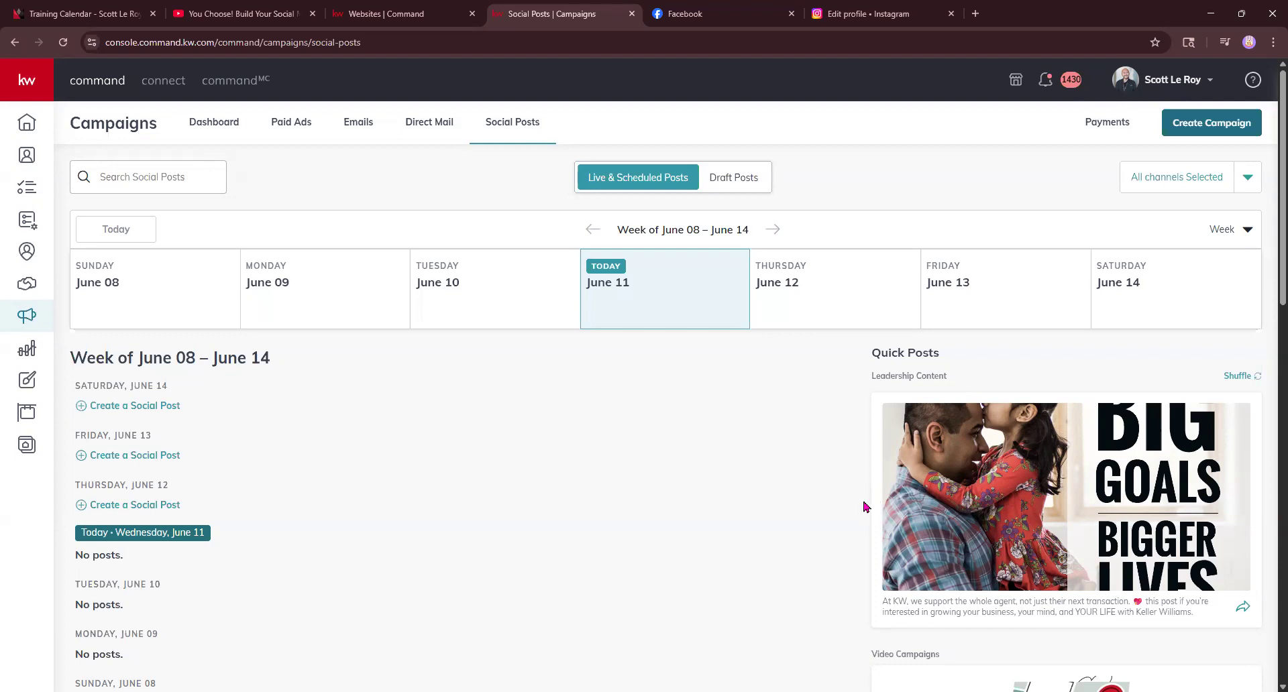
Step: Look through the suggested Quick Posts and video campaigns on the Social Posts page
{"action": "scroll", "coordinate": [864, 506], "scroll_direction": "down", "scroll_amount": 8}
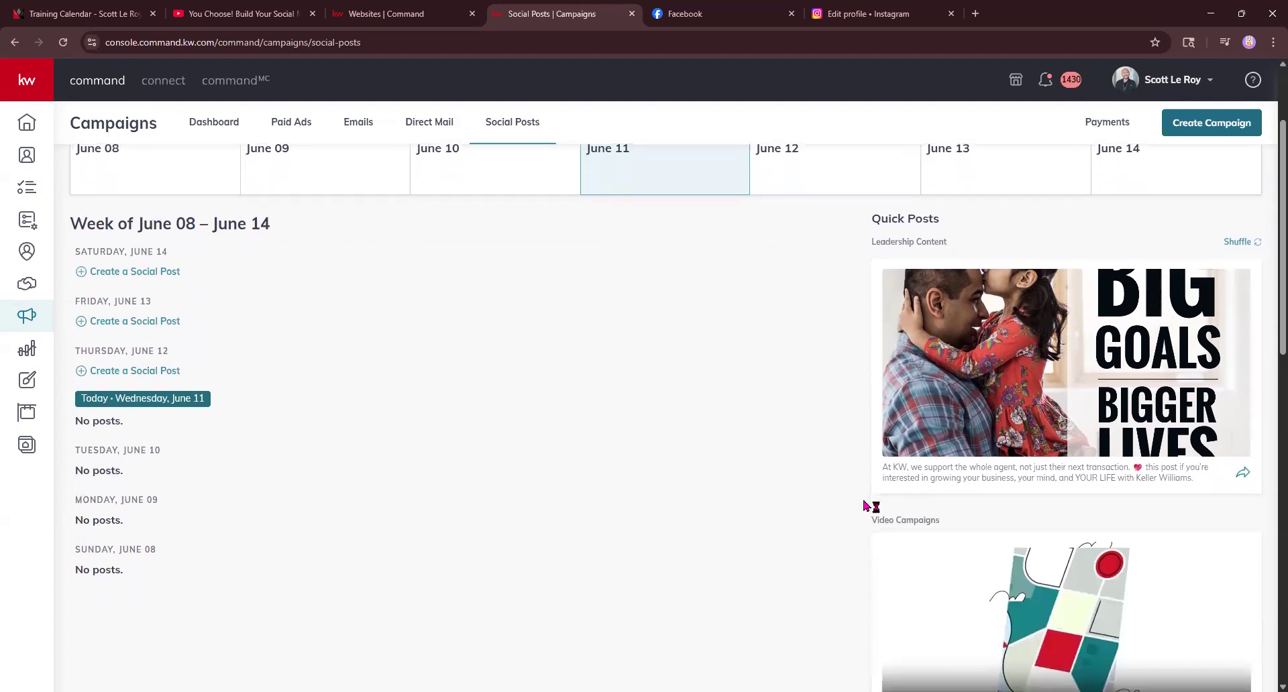
{"action": "scroll", "coordinate": [864, 507], "scroll_direction": "down", "scroll_amount": 6}
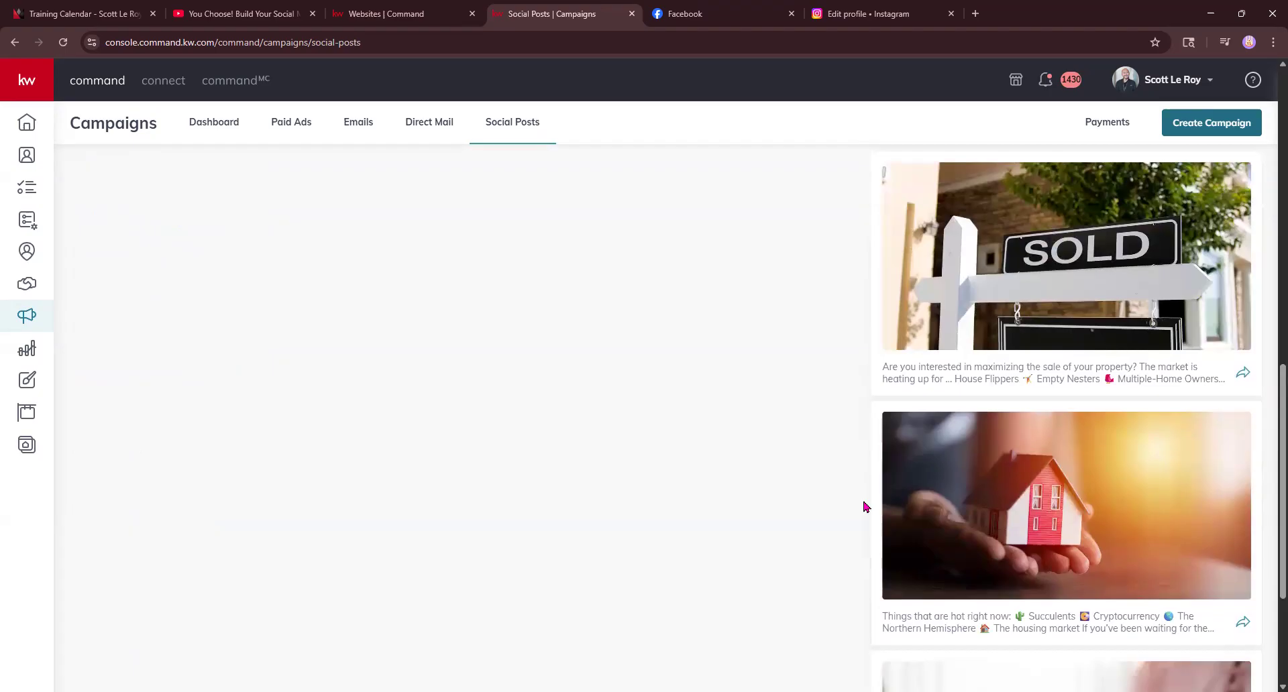
{"action": "scroll", "coordinate": [865, 508], "scroll_direction": "up", "scroll_amount": 15}
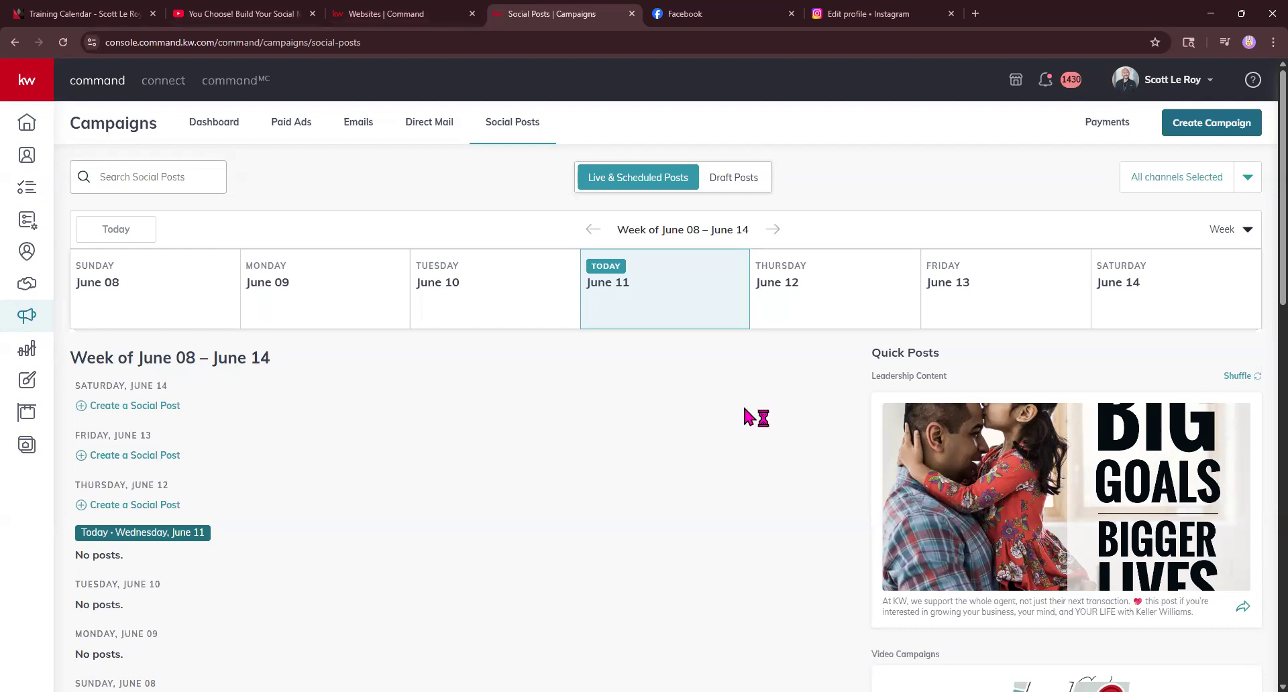
{"action": "scroll", "coordinate": [587, 413], "scroll_direction": "down", "scroll_amount": 2}
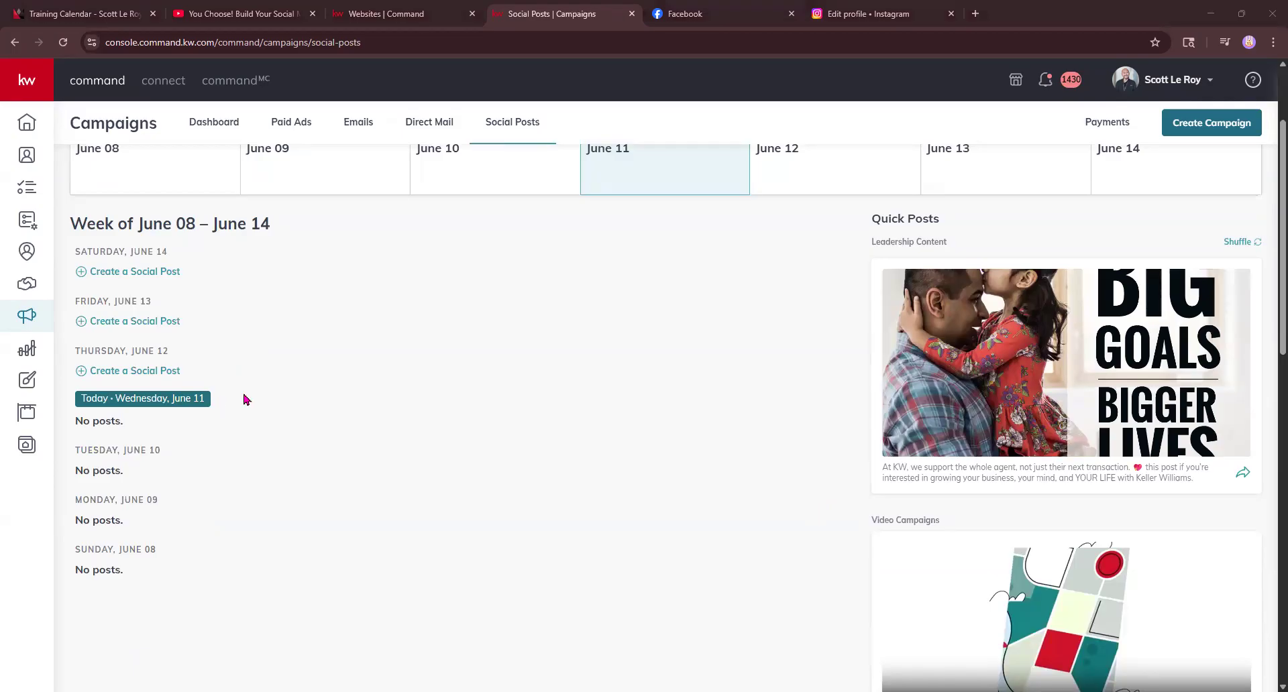
Step: Download the Fairways video from the saved designs
{"action": "left_click", "coordinate": [30, 377]}
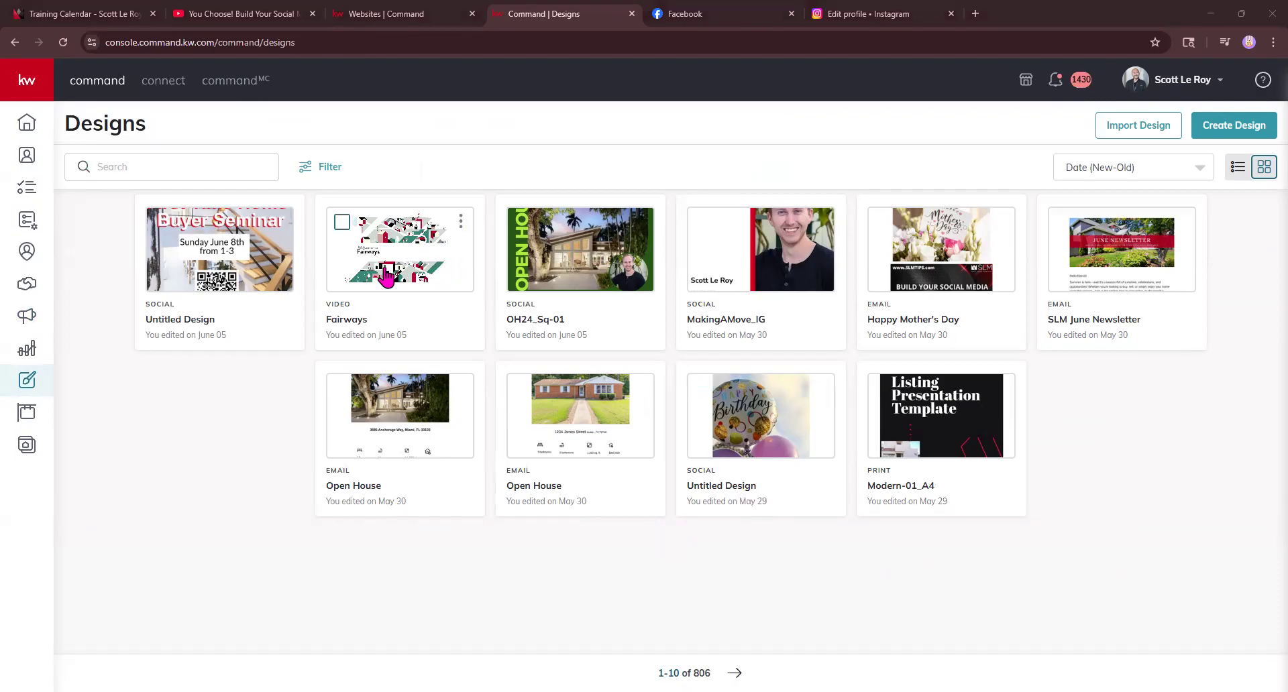
{"action": "left_click", "coordinate": [462, 221]}
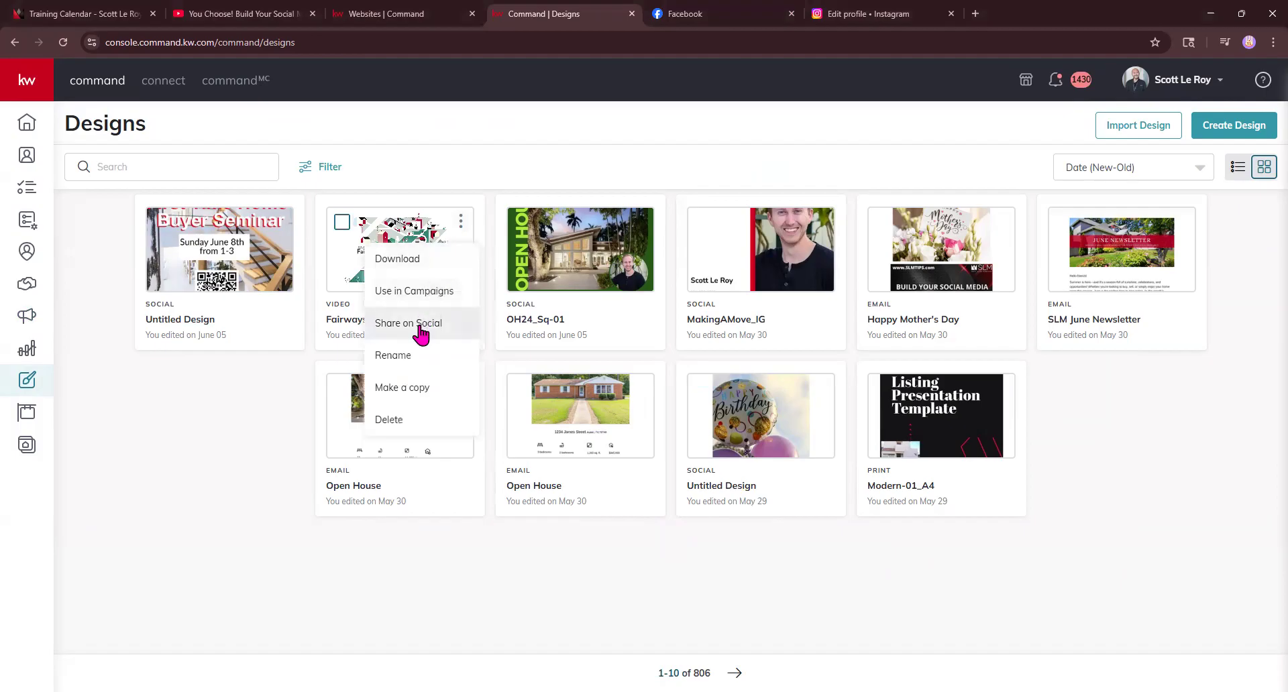
{"action": "left_click", "coordinate": [422, 264]}
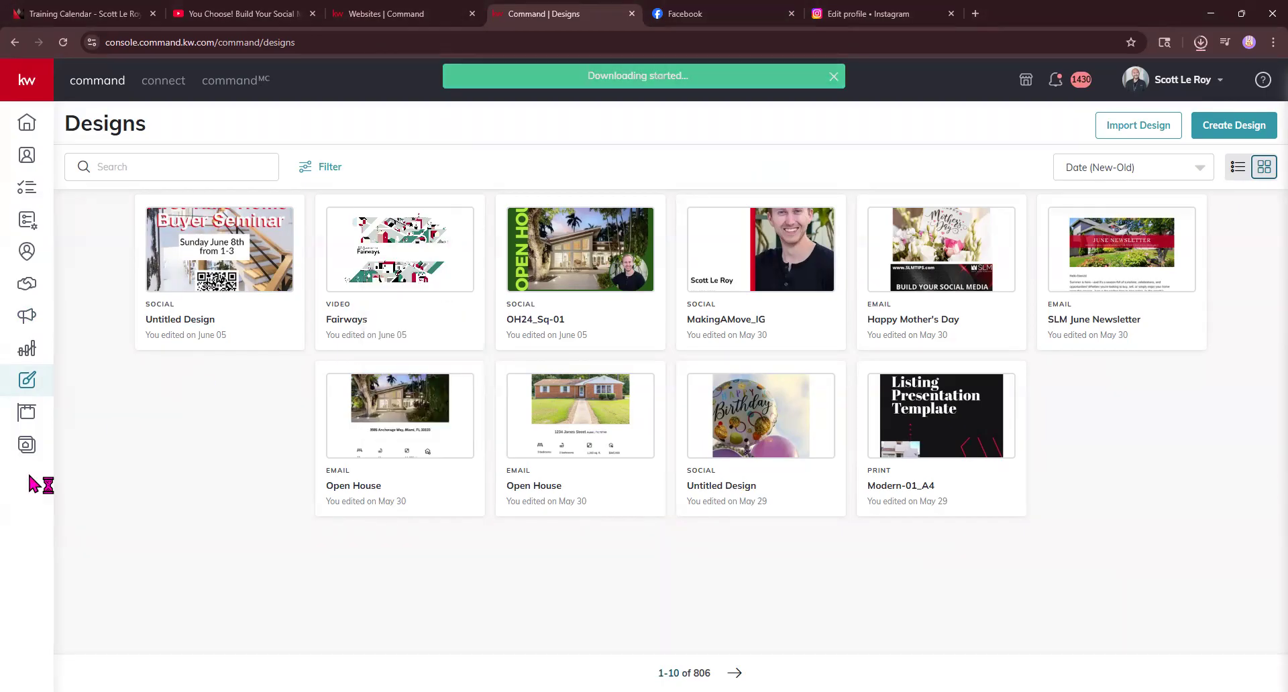
Step: Create a new social post campaign and add a media area to its content
{"action": "left_click", "coordinate": [28, 323]}
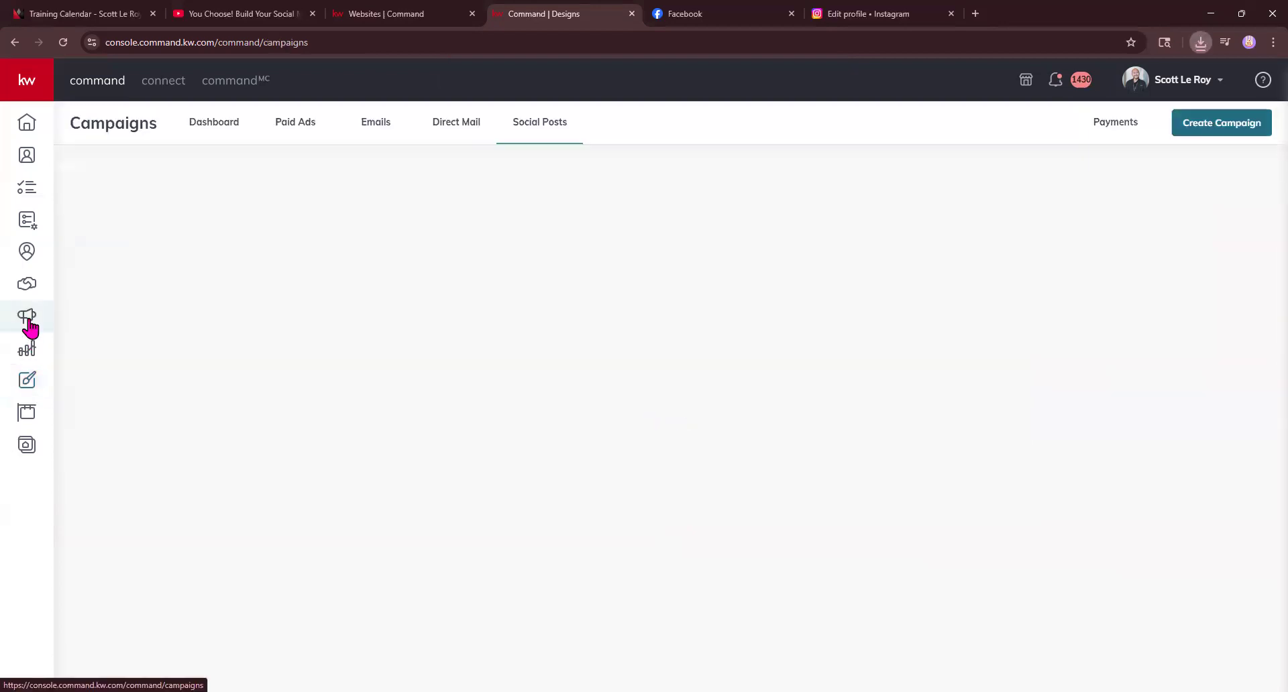
{"action": "left_click", "coordinate": [1205, 128]}
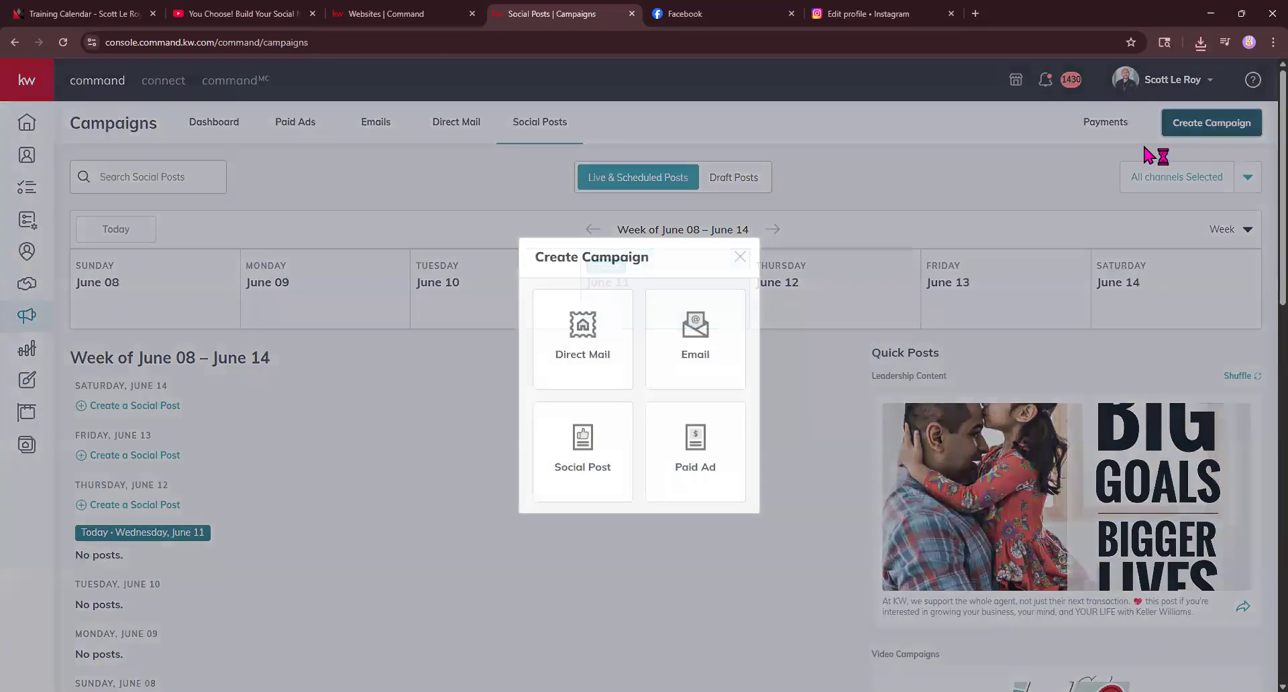
{"action": "left_click", "coordinate": [576, 460]}
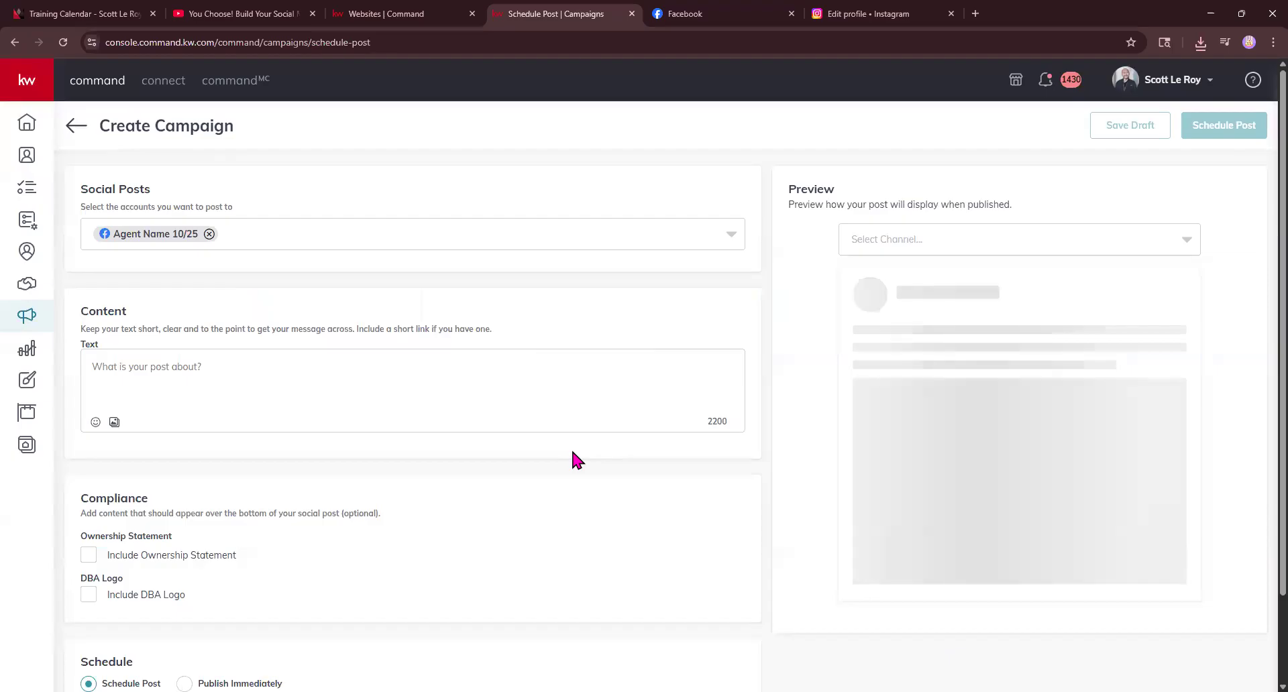
{"action": "left_click", "coordinate": [114, 423]}
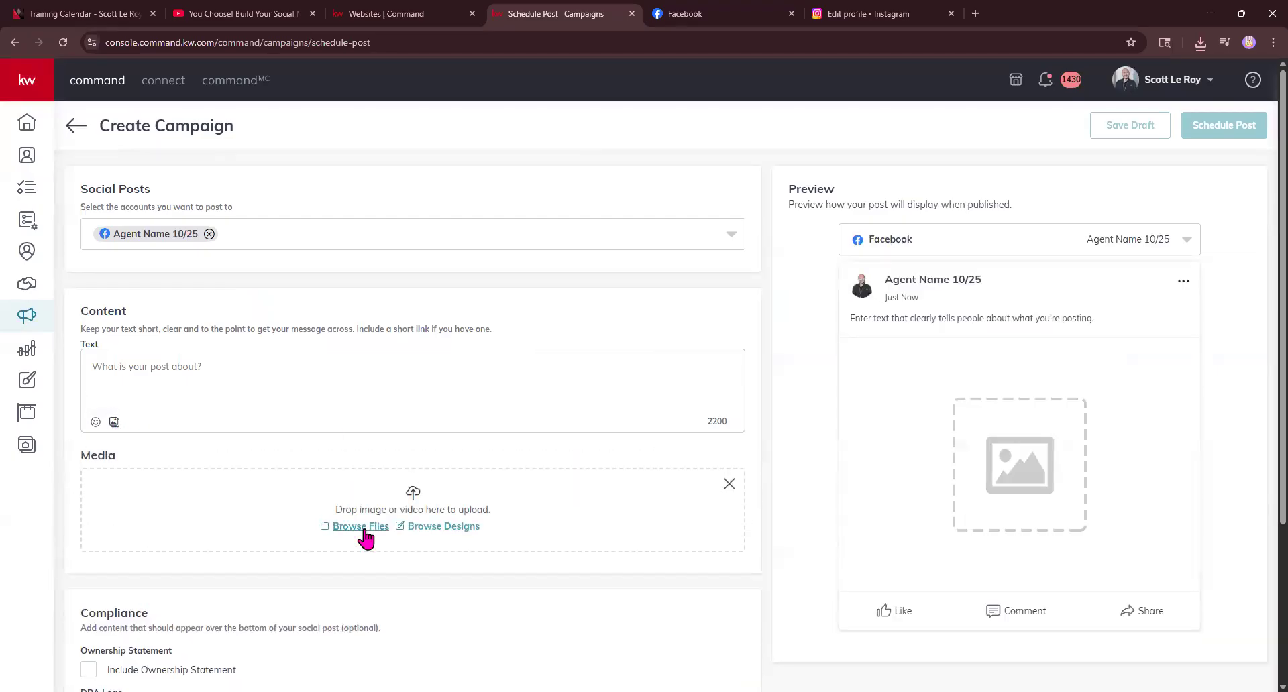
Step: Try to upload the "Create a Local School Search" video from the Desktop, and look through Downloads for another video
{"action": "left_click", "coordinate": [362, 527]}
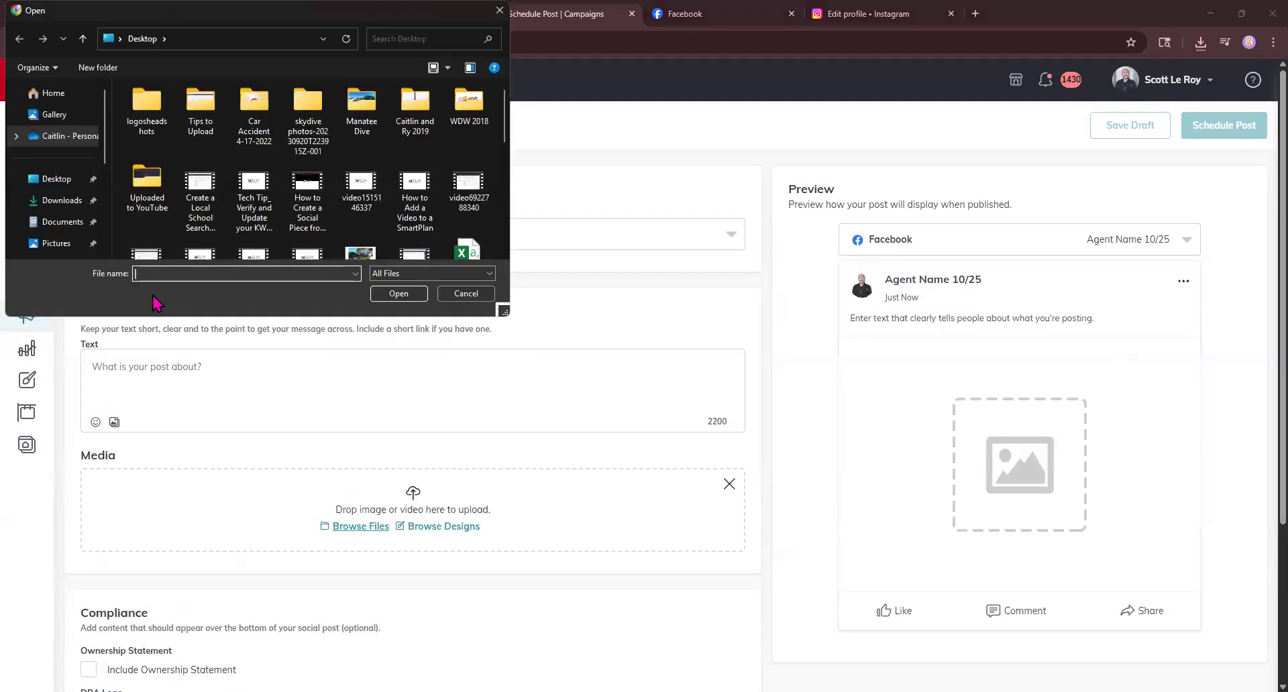
{"action": "double_click", "coordinate": [205, 191]}
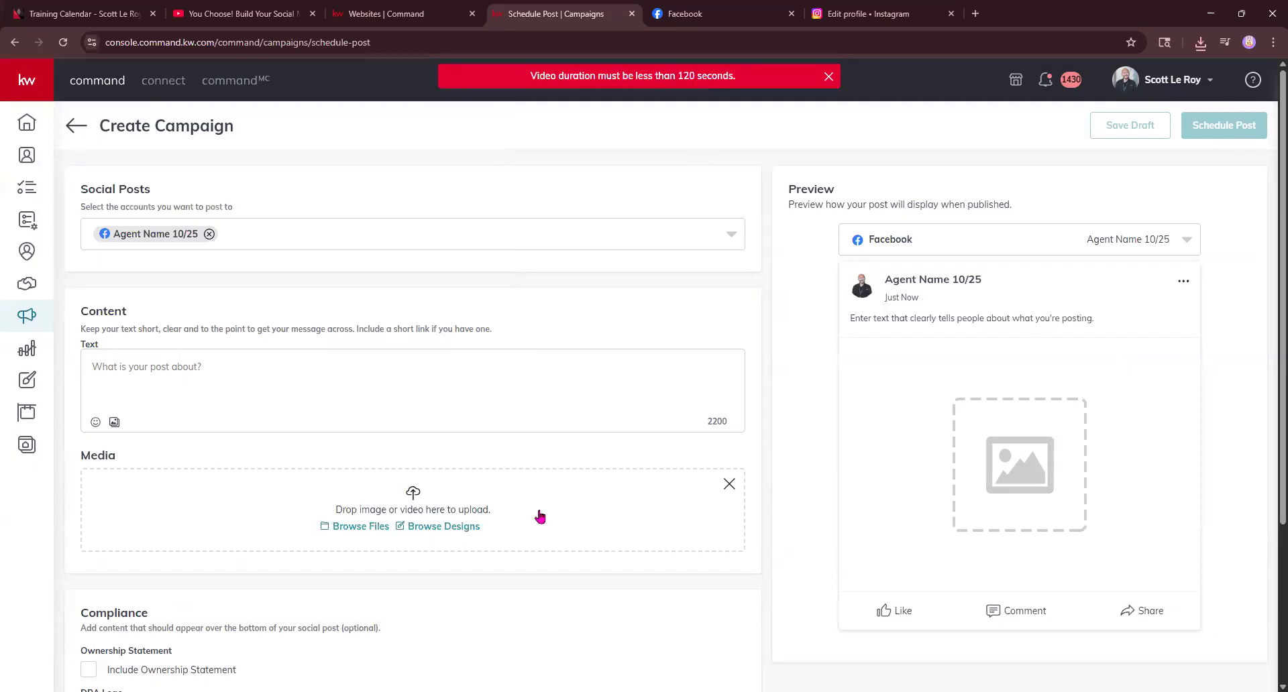
{"action": "left_click", "coordinate": [373, 528]}
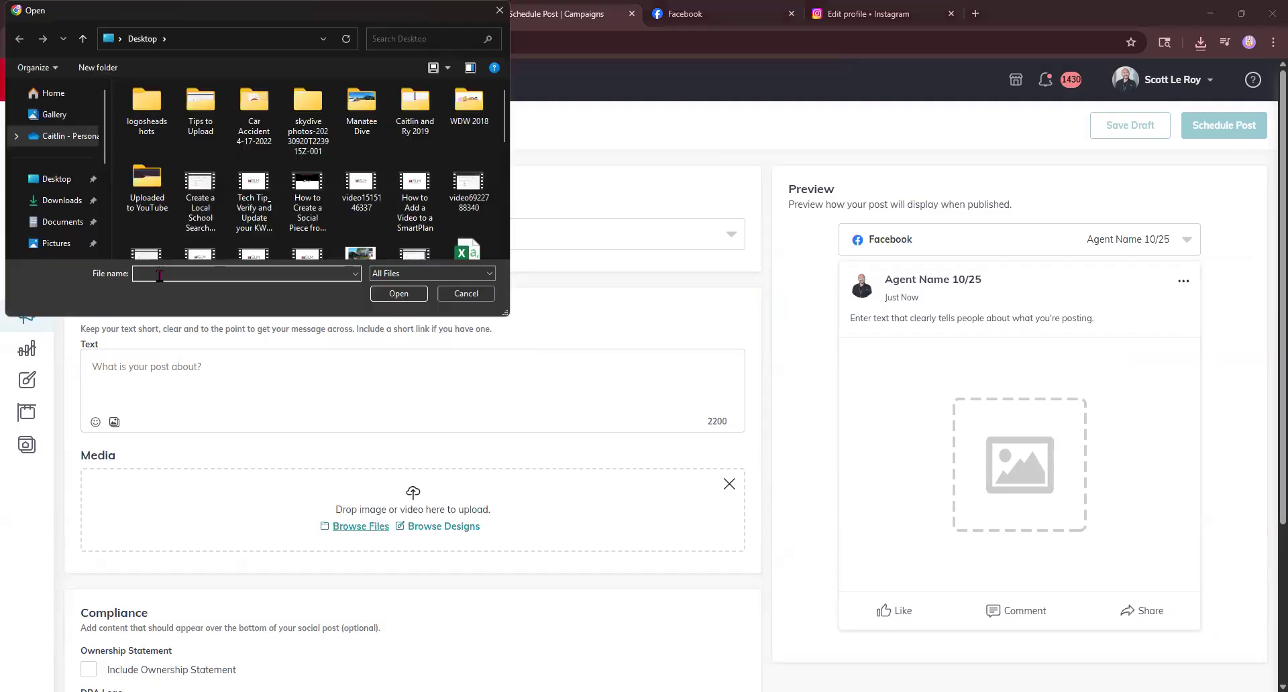
{"action": "left_click", "coordinate": [62, 200]}
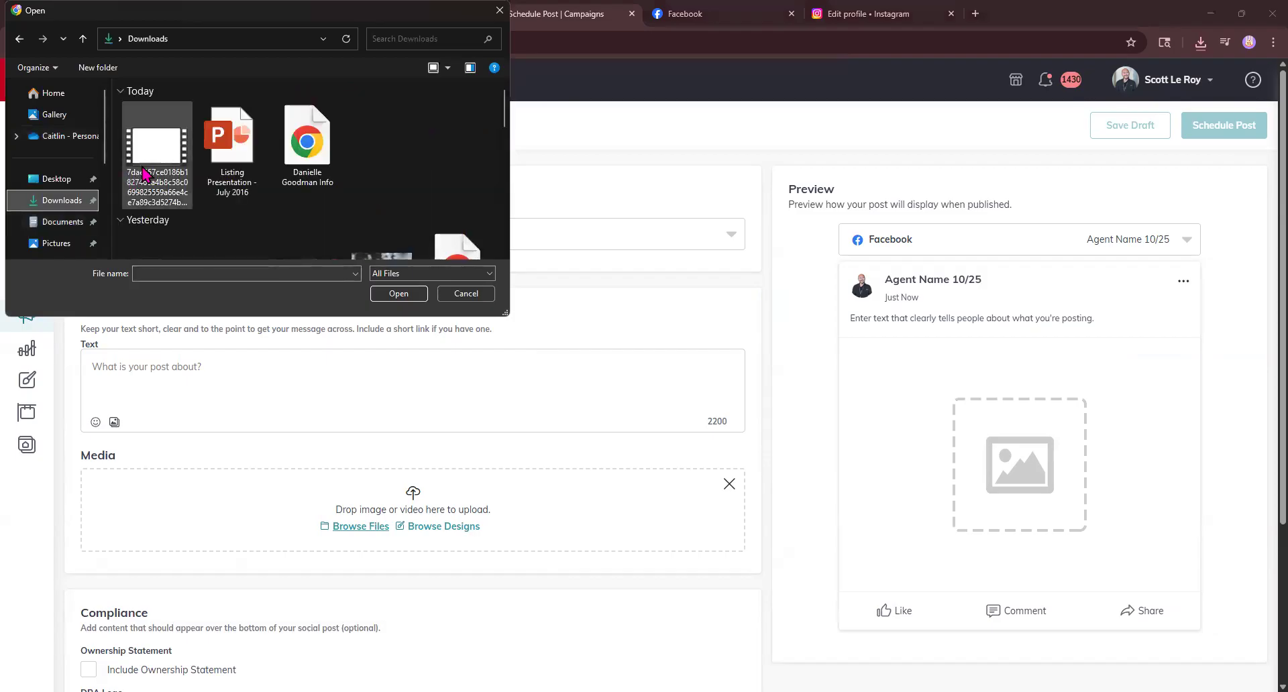
{"action": "scroll", "coordinate": [289, 168], "scroll_direction": "down", "scroll_amount": 1}
{"action": "scroll", "coordinate": [279, 188], "scroll_direction": "up", "scroll_amount": 1}
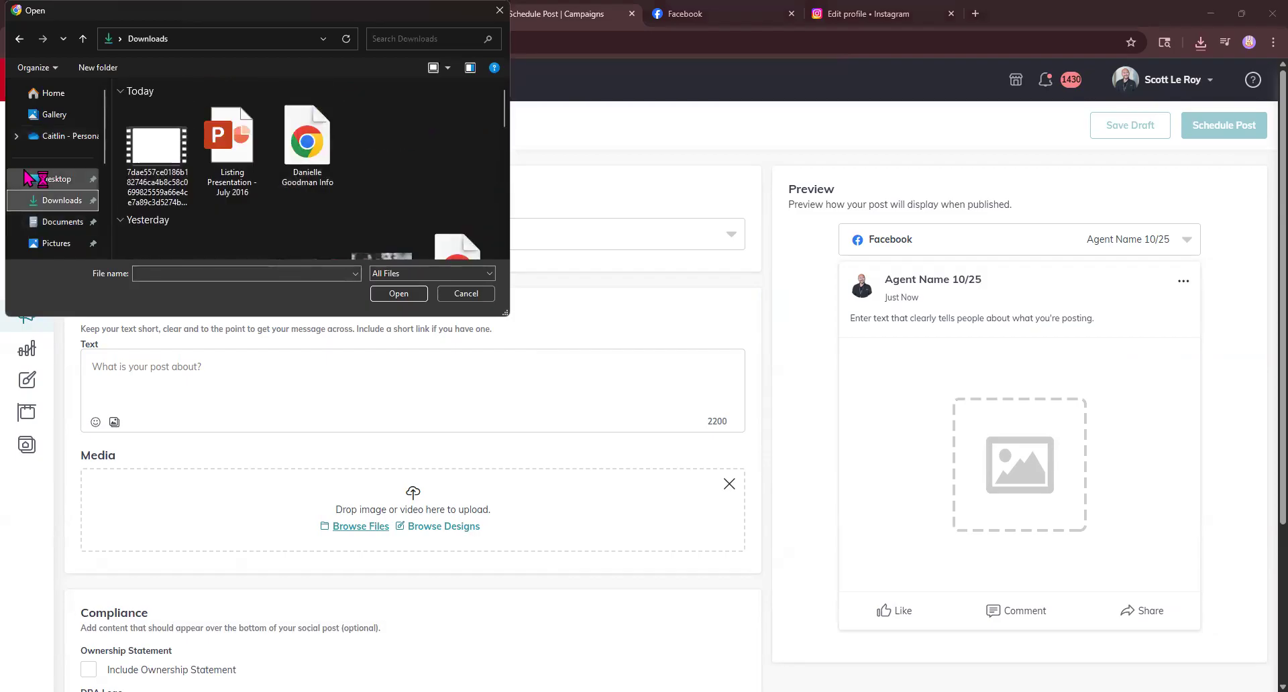
{"action": "left_click", "coordinate": [54, 179]}
{"action": "left_click", "coordinate": [62, 200]}
{"action": "scroll", "coordinate": [237, 179], "scroll_direction": "down", "scroll_amount": 1}
{"action": "scroll", "coordinate": [242, 176], "scroll_direction": "up", "scroll_amount": 1}
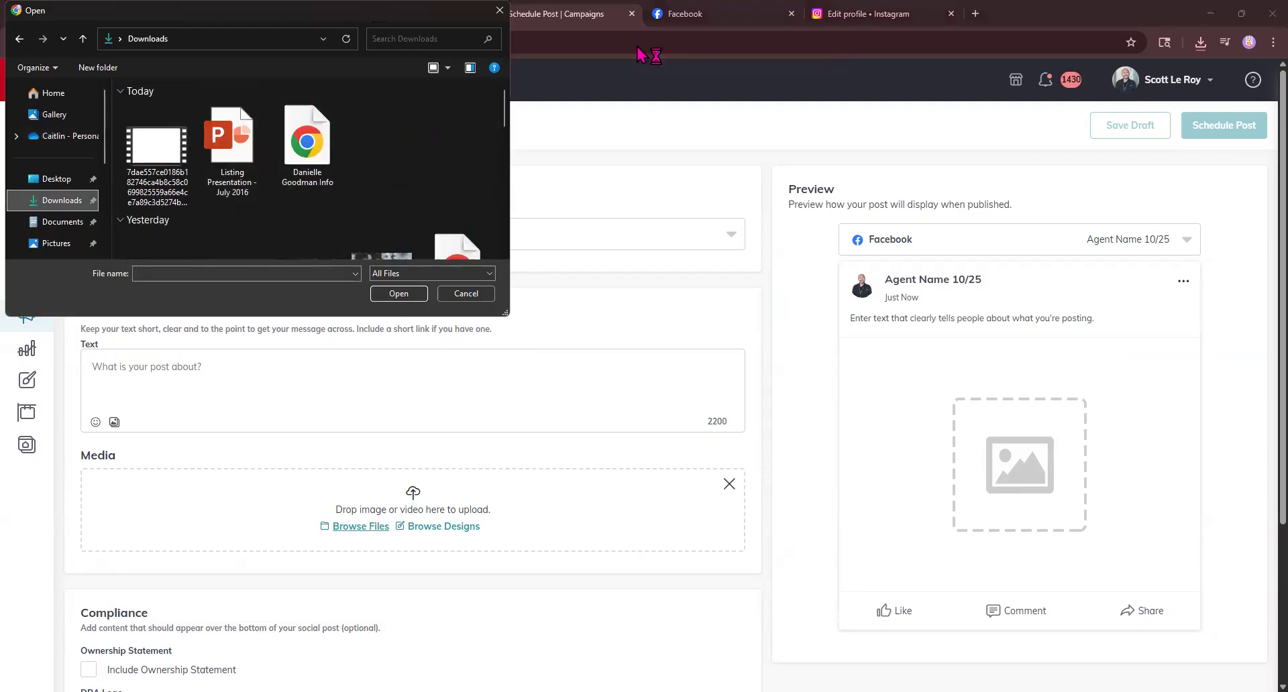
Step: In a new browser tab, go to agent.kw.com, open the OH24_Sq-01 design for editing and preview its animation
{"action": "left_click", "coordinate": [974, 14]}
{"action": "type", "text": "agent.kw.com"}
{"action": "key", "text": "Return"}
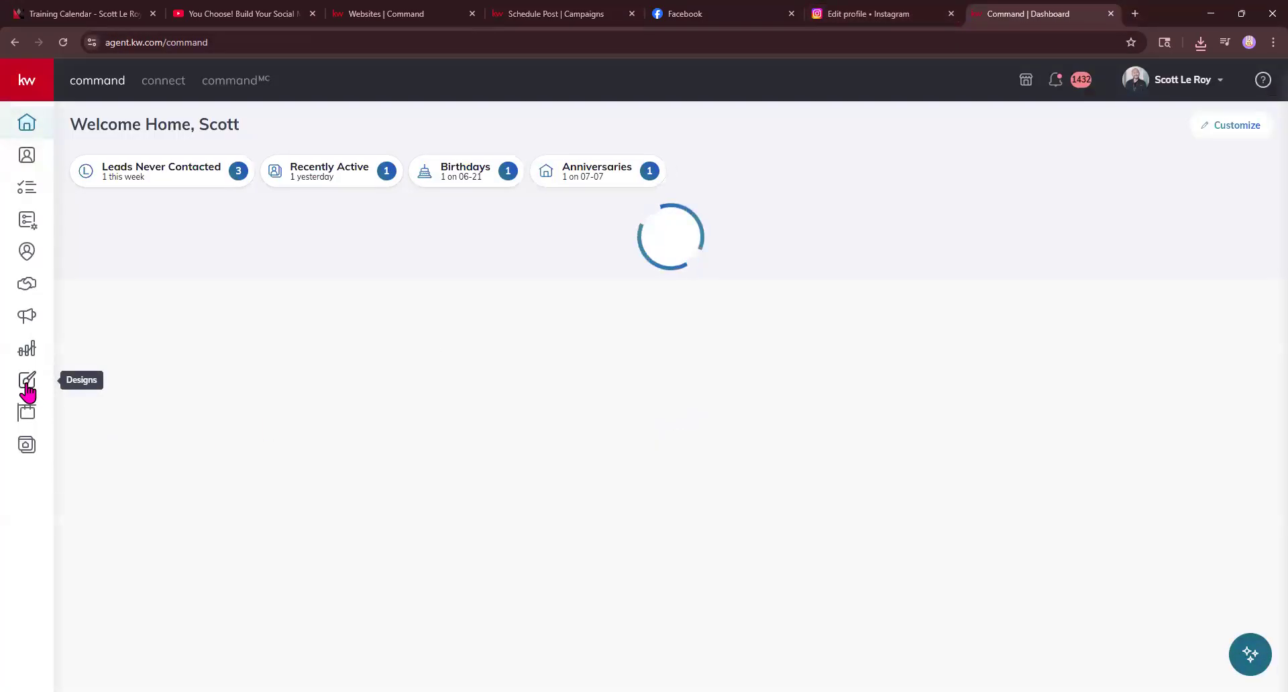
{"action": "left_click", "coordinate": [27, 388]}
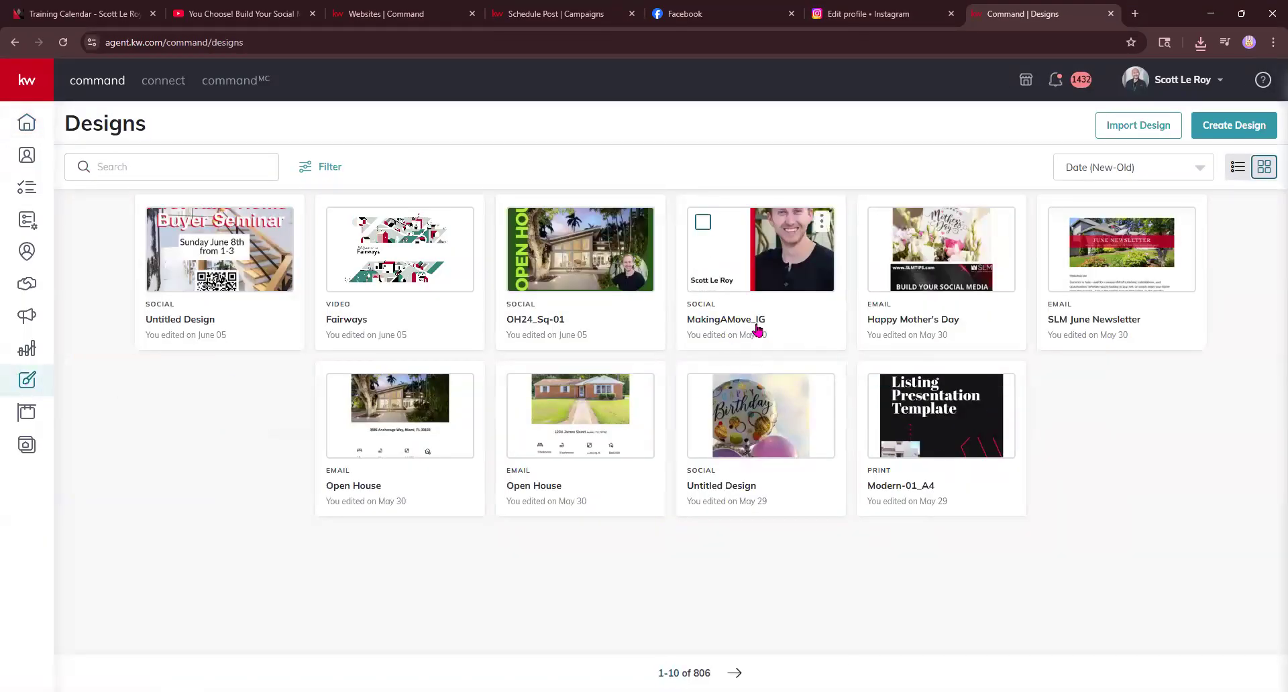
{"action": "left_click", "coordinate": [602, 272]}
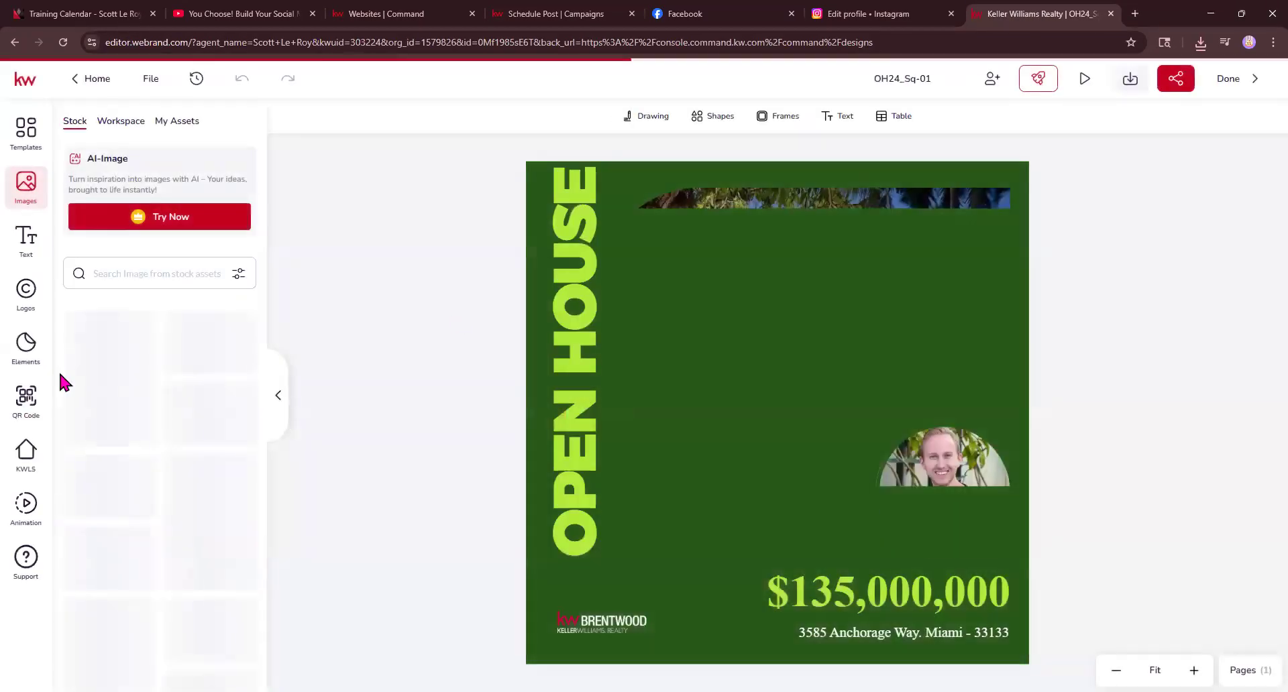
{"action": "left_click", "coordinate": [1083, 80]}
{"action": "left_click", "coordinate": [1026, 256]}
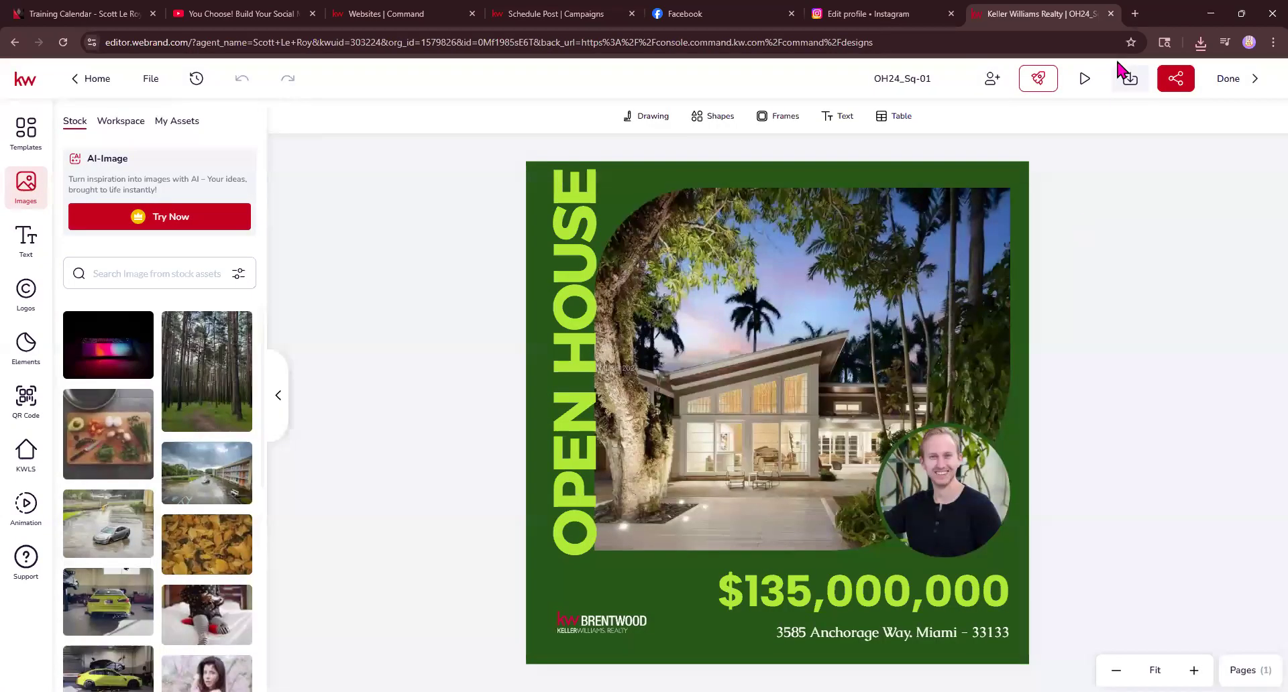
Step: Download all pages of the OH24_Sq-01 design as an MP4 video at original size
{"action": "left_click", "coordinate": [1131, 80]}
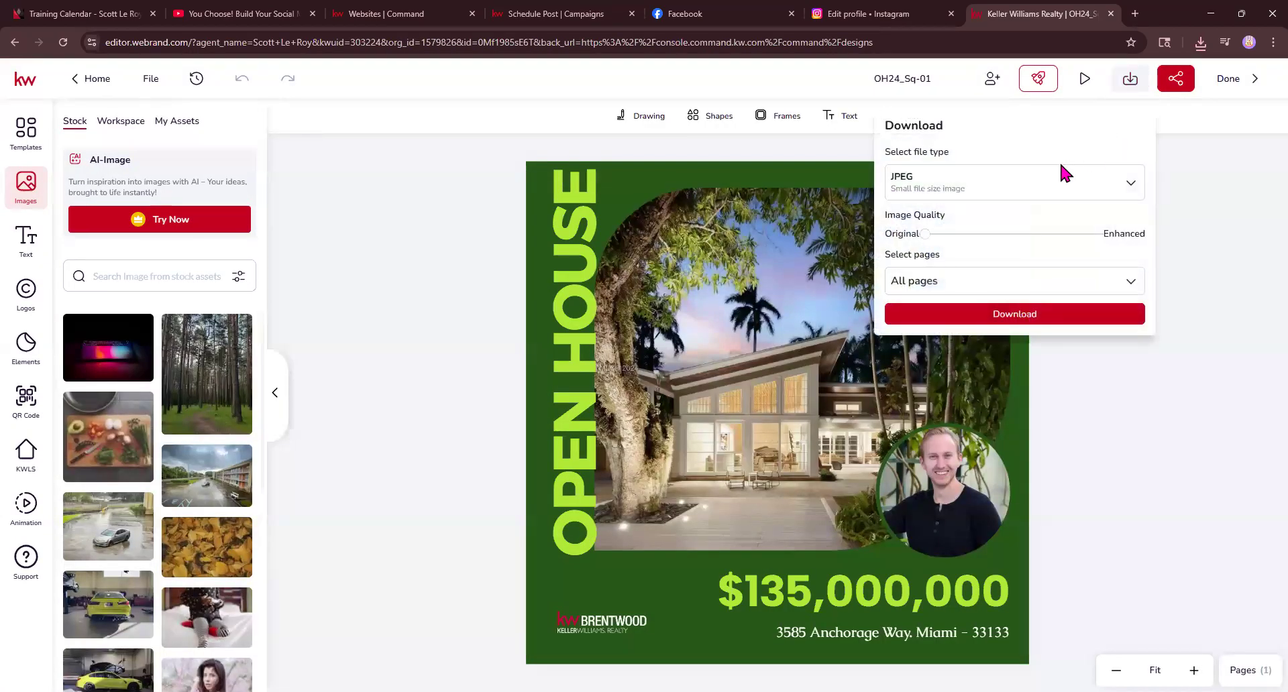
{"action": "left_click", "coordinate": [958, 198]}
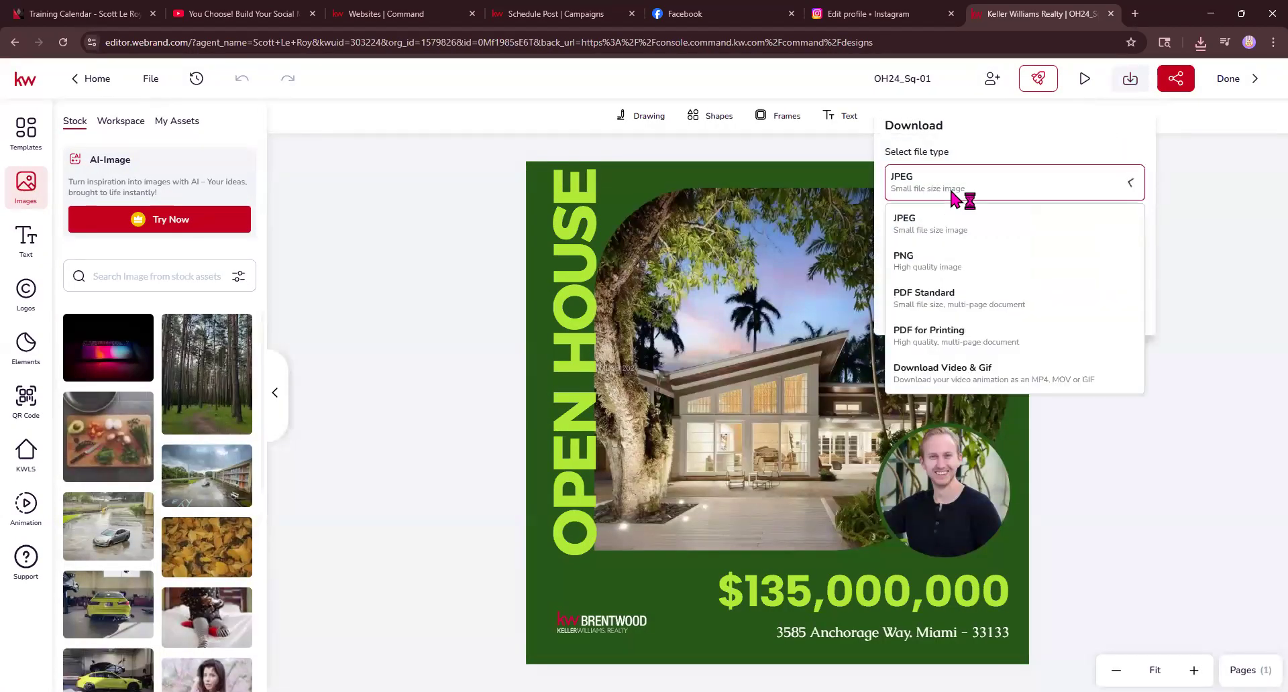
{"action": "left_click", "coordinate": [984, 374]}
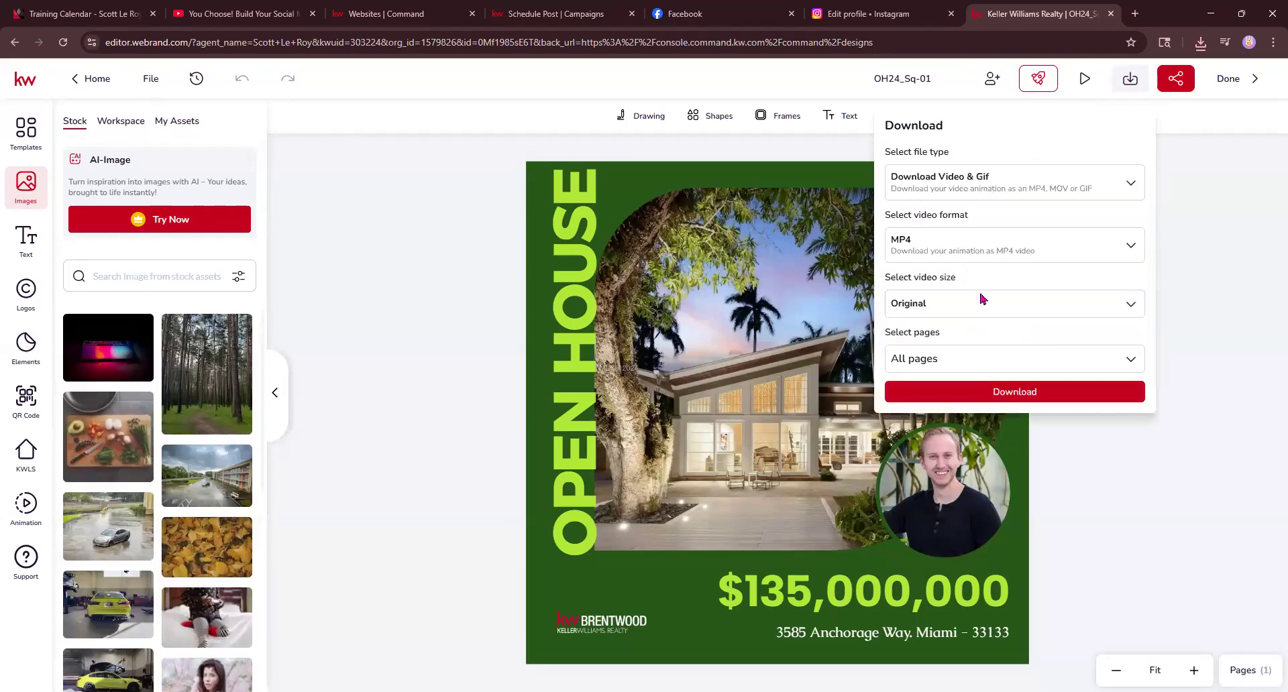
{"action": "left_click", "coordinate": [963, 391]}
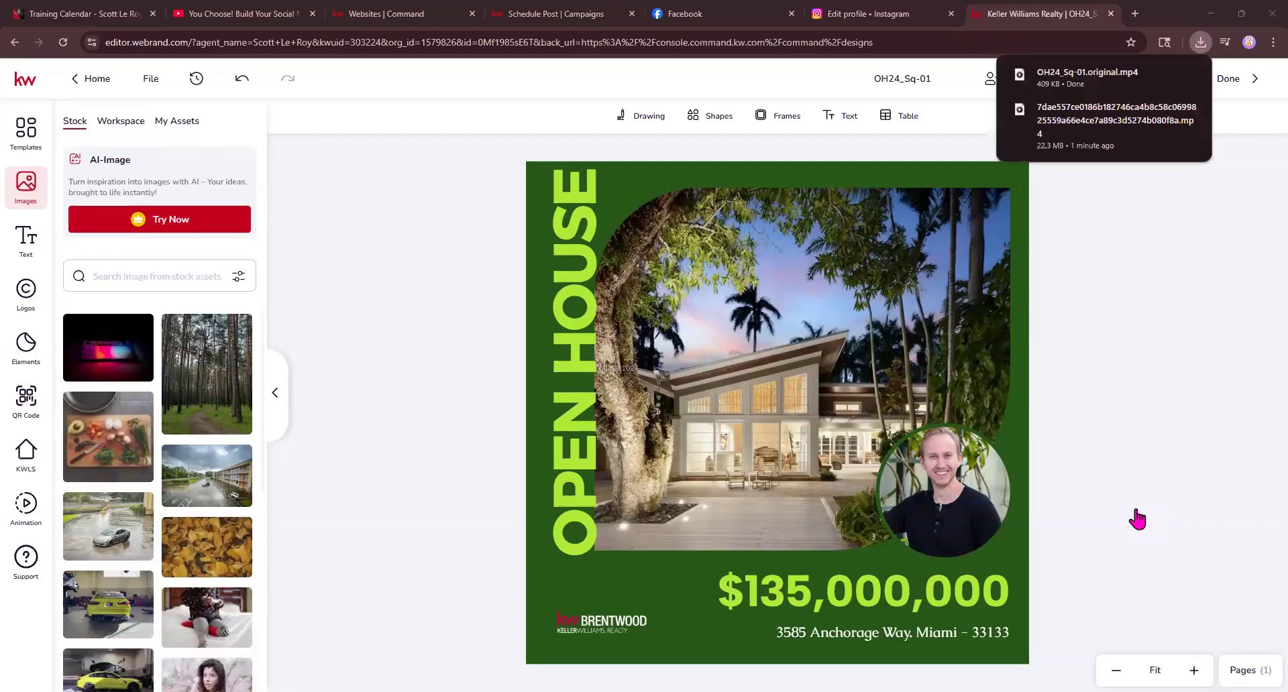
Step: Return to the unfinished social post and upload OH24_Sq-01.original.mp4 from Downloads as its media
{"action": "left_click", "coordinate": [556, 13]}
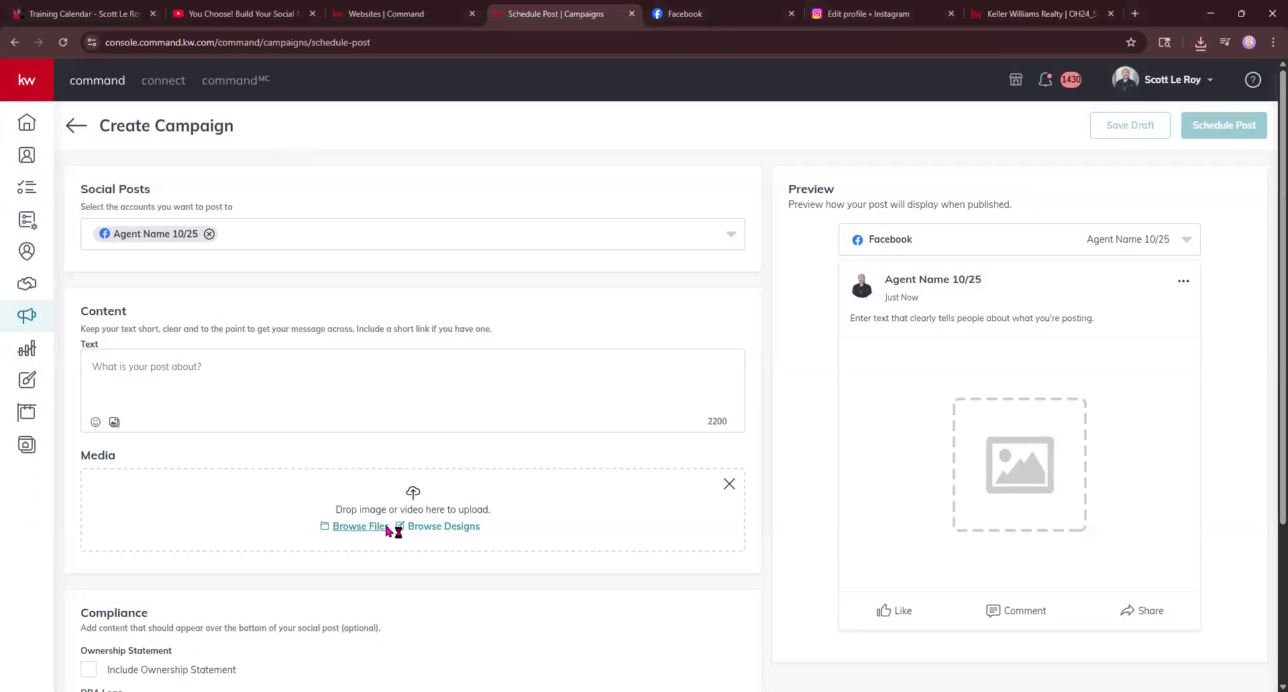
{"action": "left_click", "coordinate": [66, 307]}
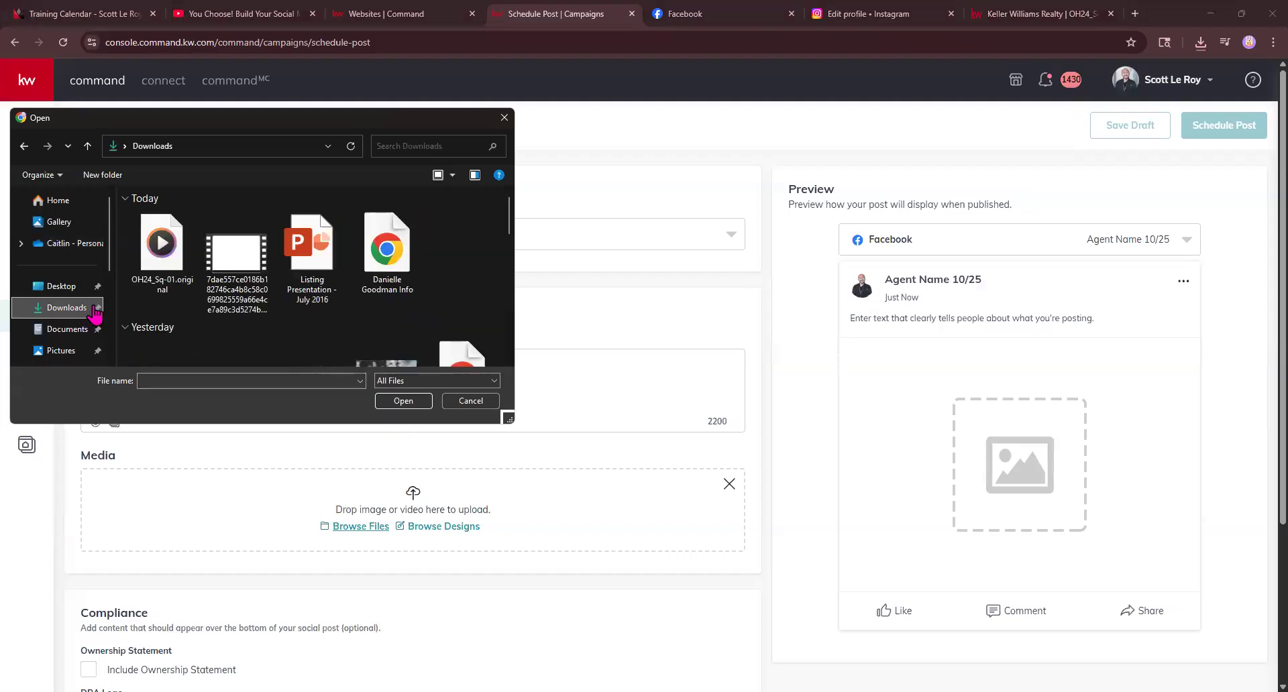
{"action": "double_click", "coordinate": [169, 252]}
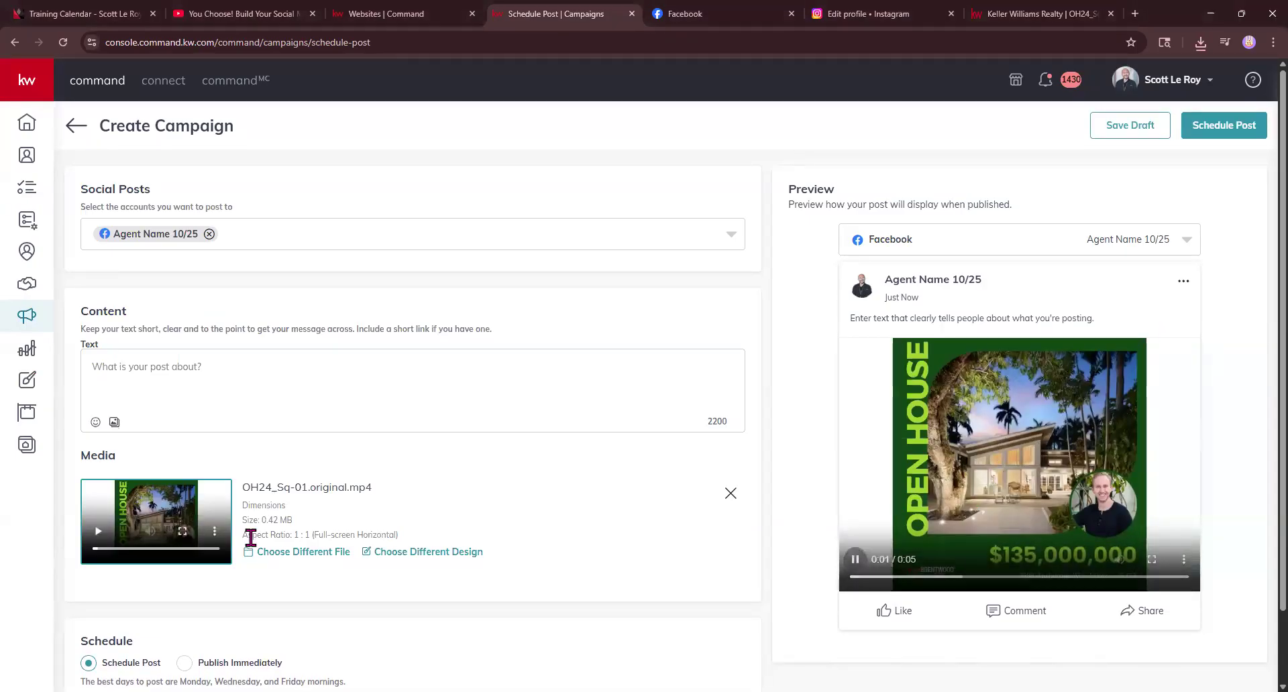
Step: Save the Facebook video post as a draft and play its video in the draft list
{"action": "scroll", "coordinate": [778, 530], "scroll_direction": "down", "scroll_amount": 2}
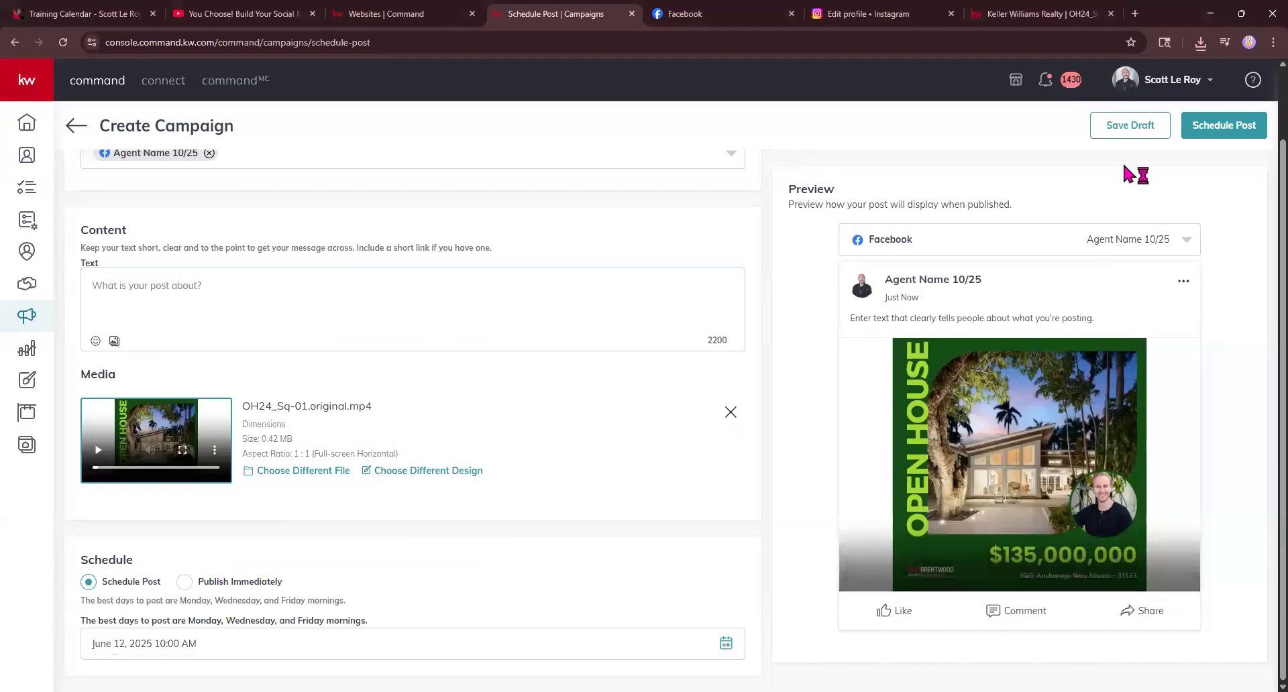
{"action": "left_click", "coordinate": [1134, 128]}
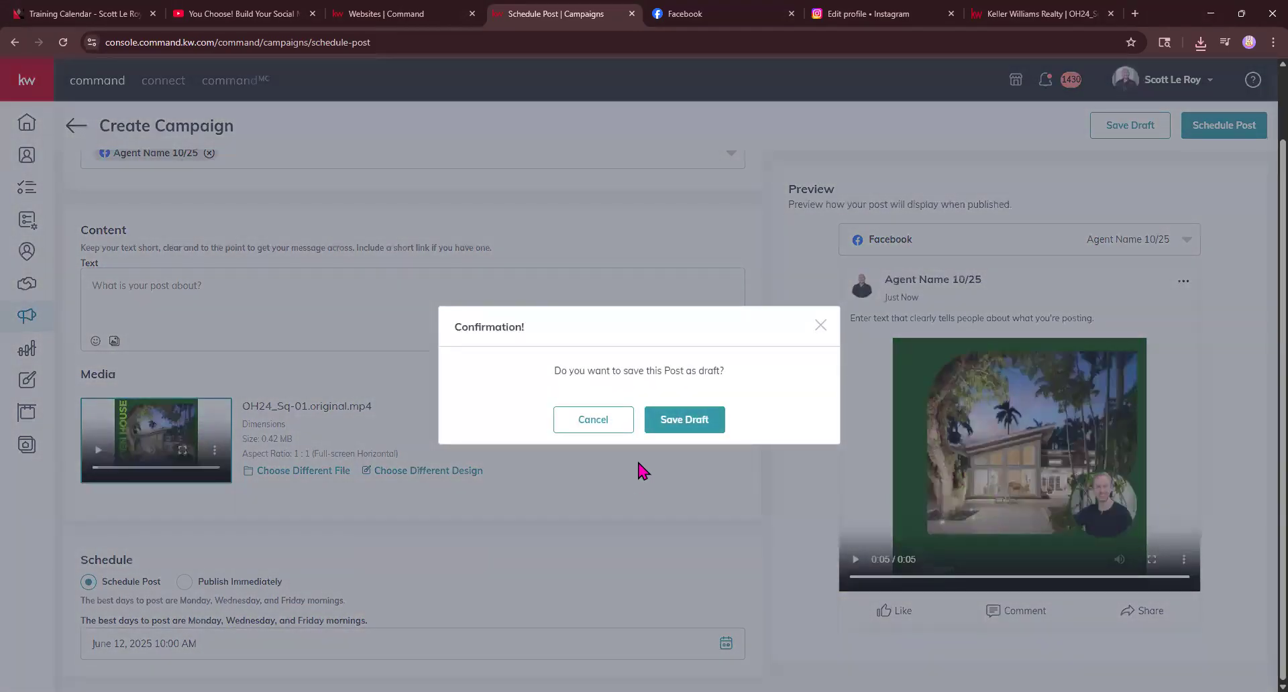
{"action": "left_click", "coordinate": [689, 427]}
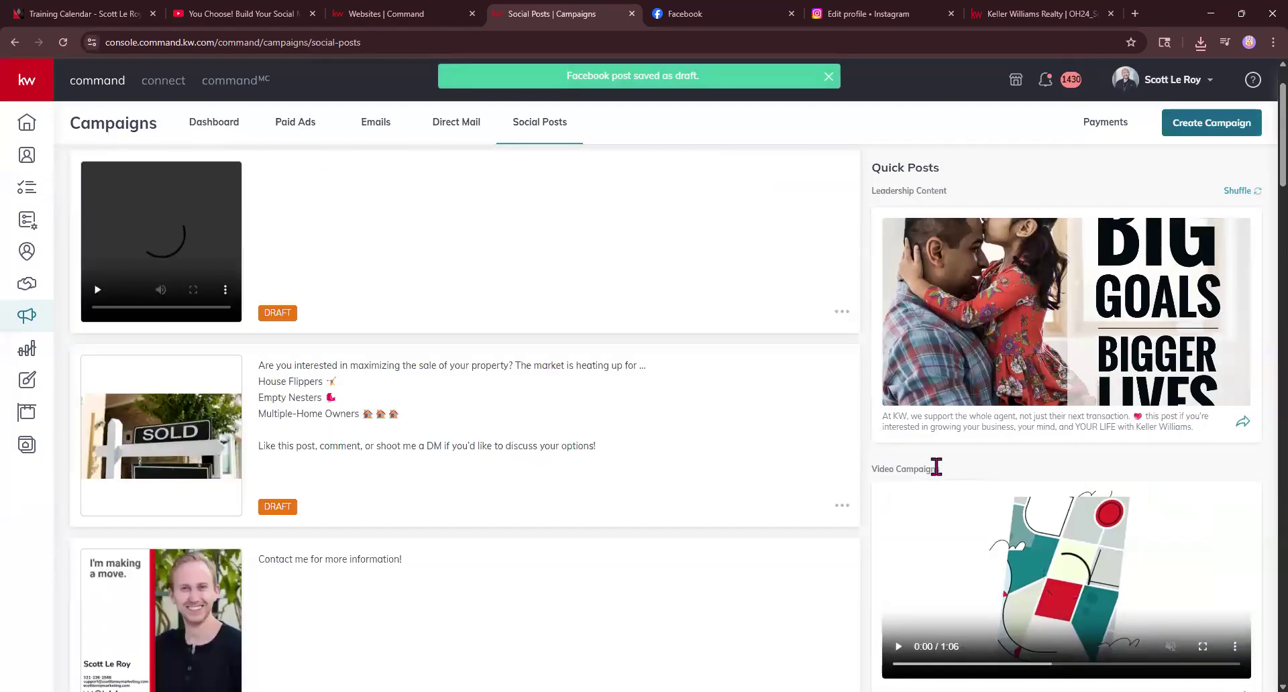
{"action": "left_click", "coordinate": [98, 291]}
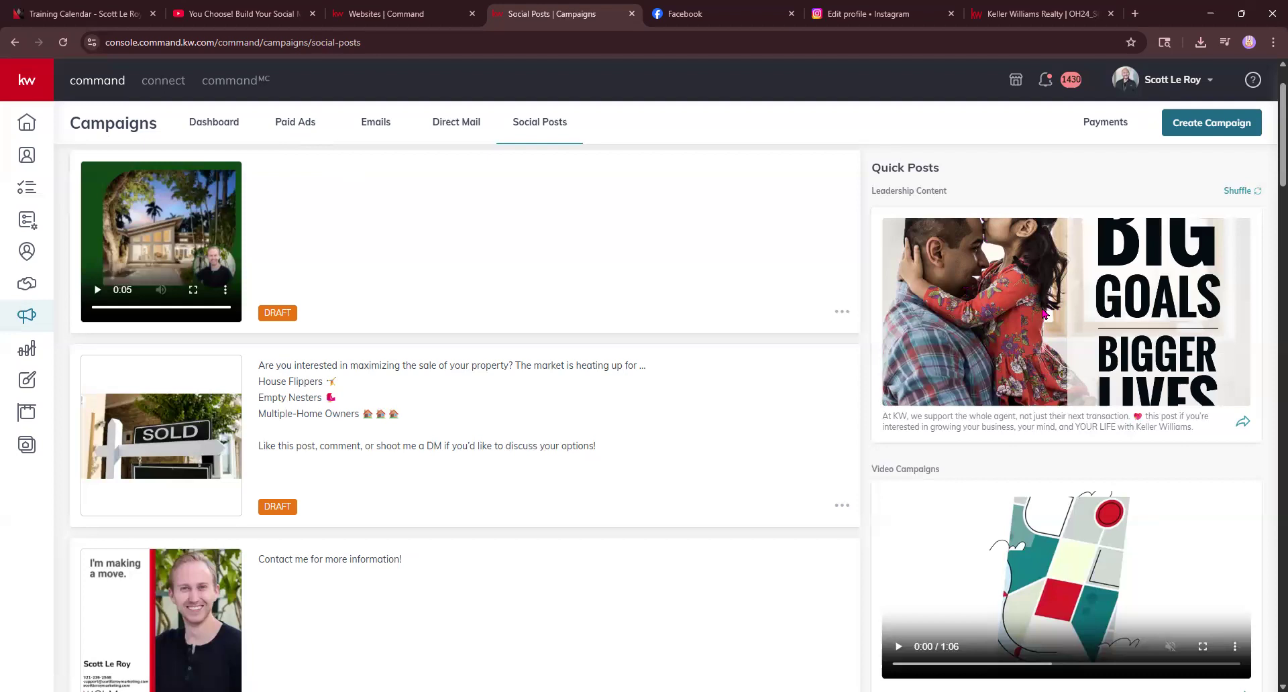
Step: Switch to YouTube, open the channel page of the open video's uploader and select the page's web address
{"action": "left_click", "coordinate": [248, 14]}
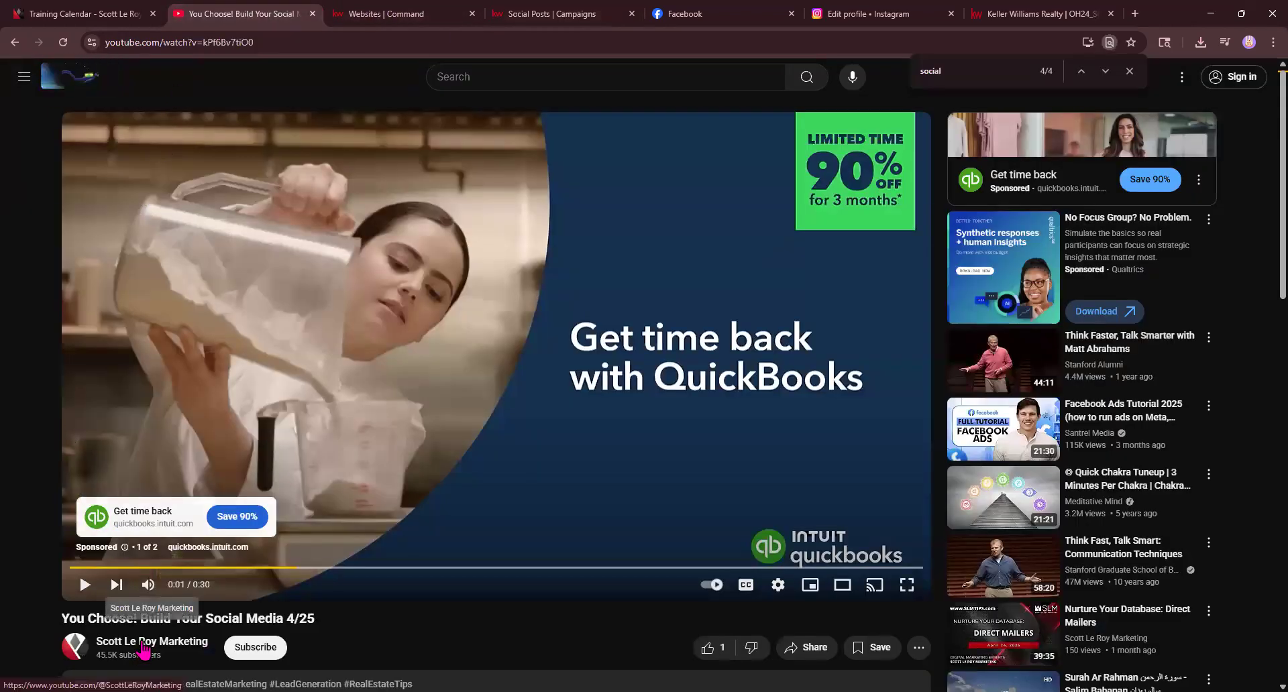
{"action": "left_click", "coordinate": [144, 644]}
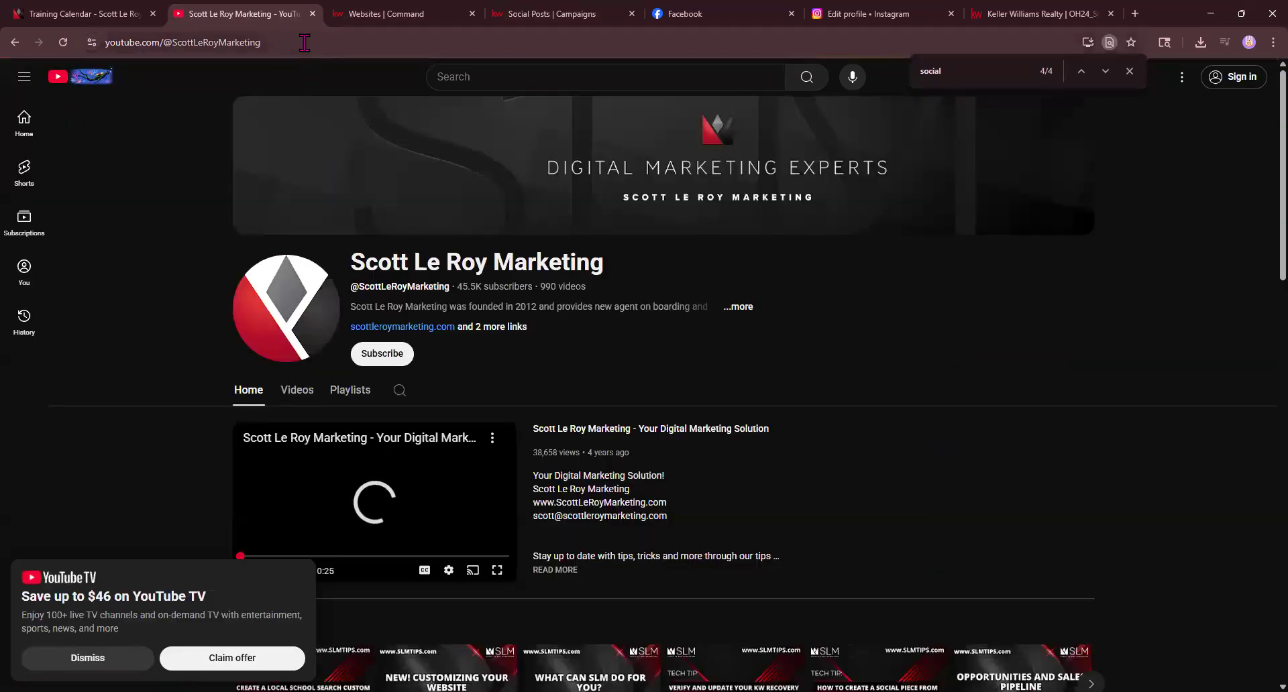
{"action": "left_click", "coordinate": [303, 42]}
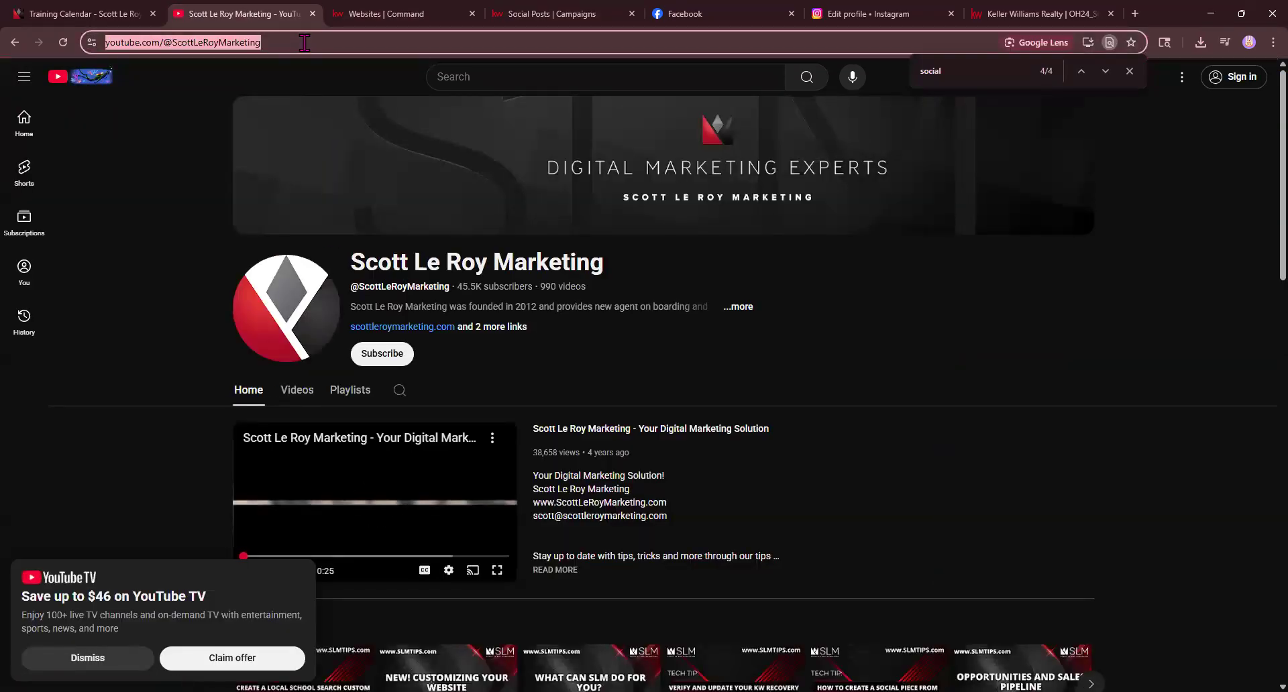
{"action": "left_click", "coordinate": [896, 387]}
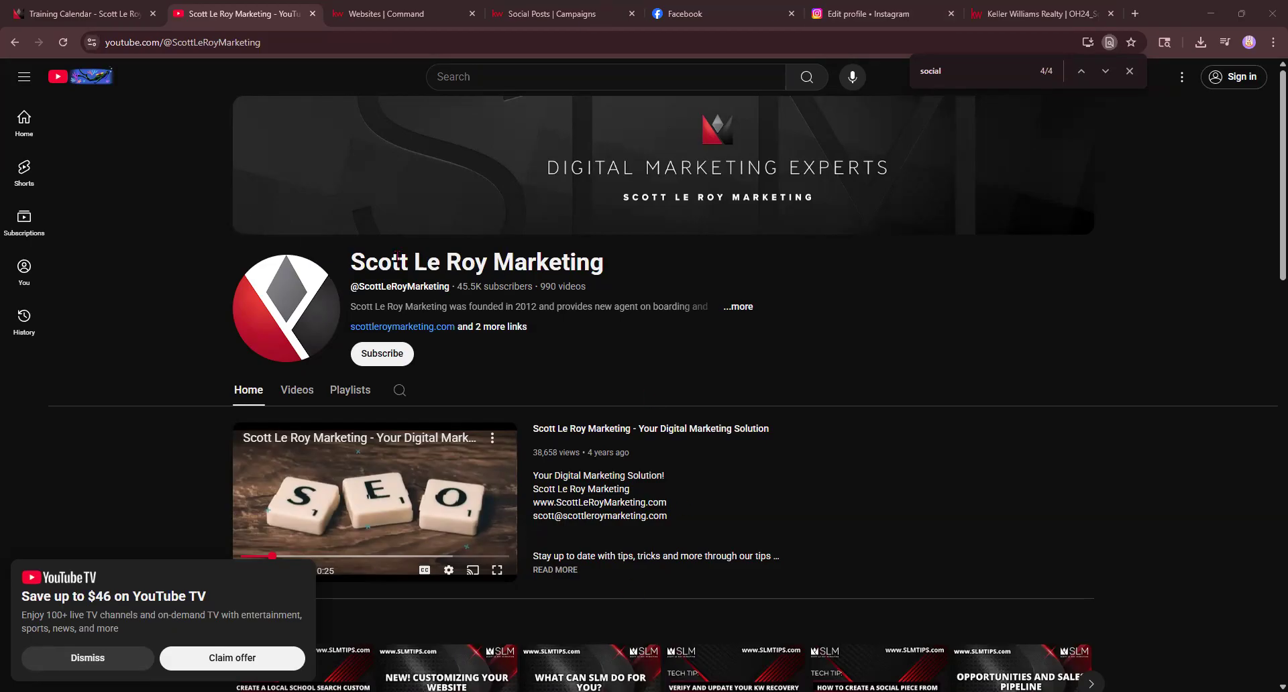
Step: Search the channel's videos for "paid" and open Paid Ads and Social Posts Campaigns 5/14
{"action": "left_click", "coordinate": [297, 396]}
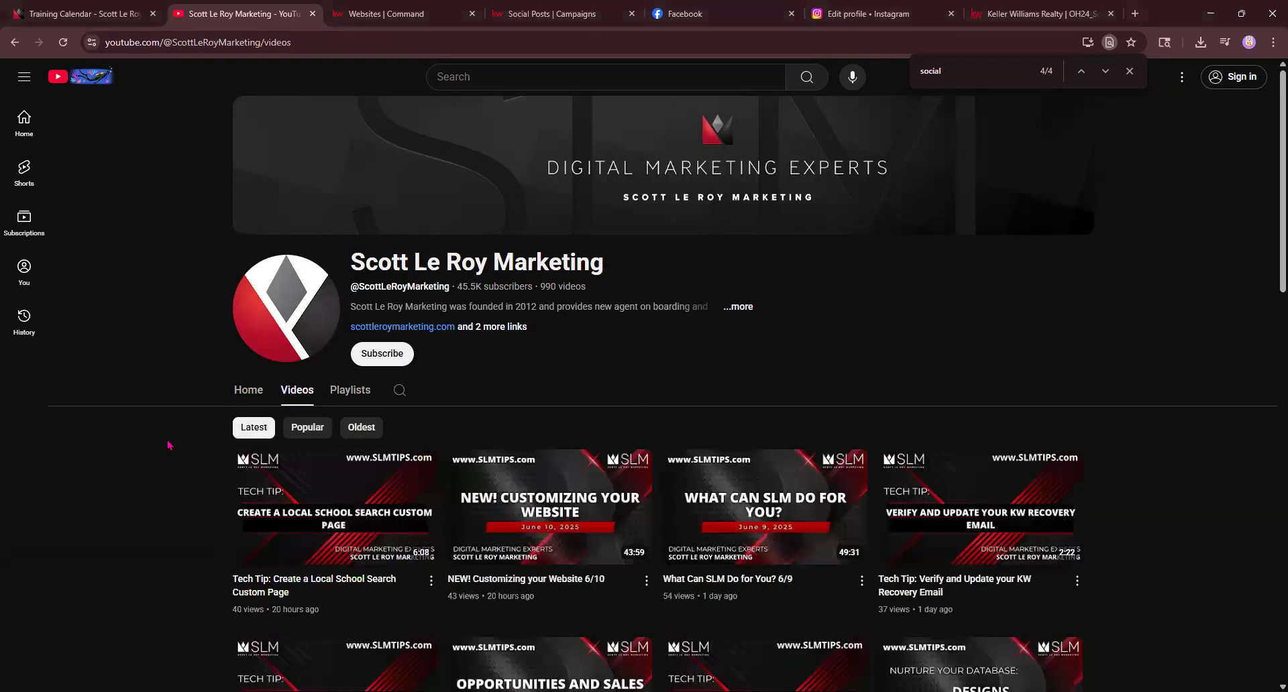
{"action": "key", "text": "ctrl+f"}
{"action": "type", "text": "paid"}
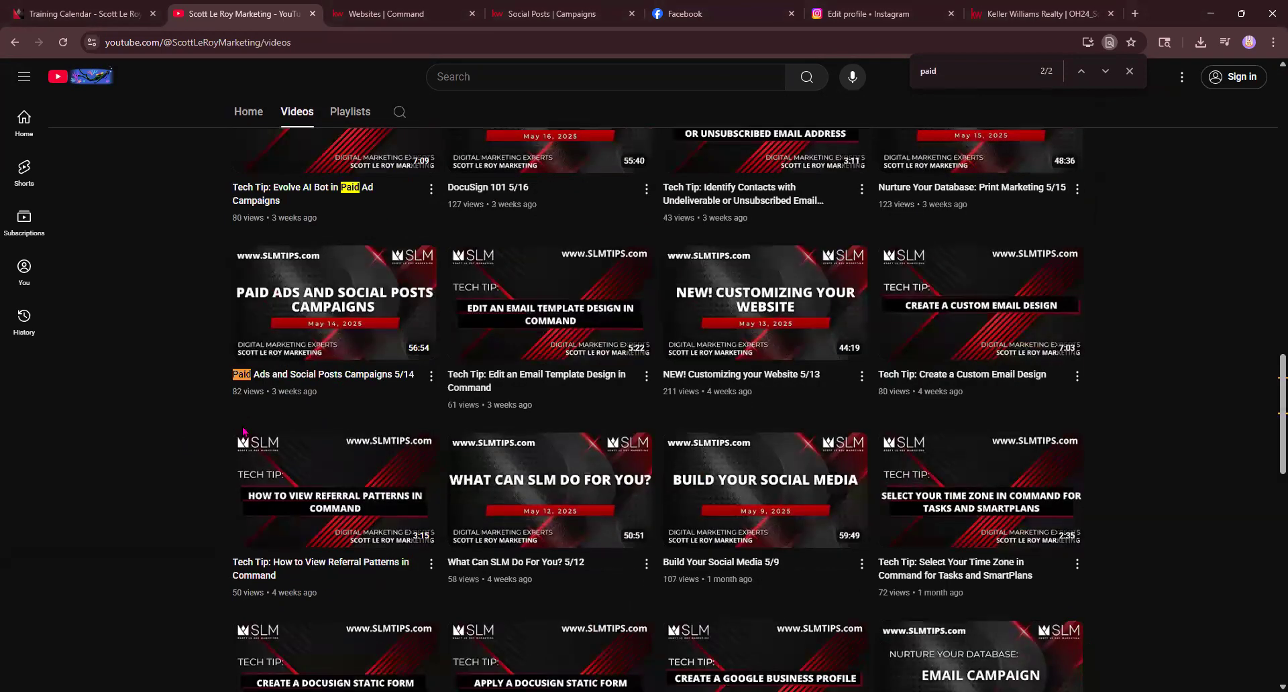
{"action": "left_click", "coordinate": [328, 312]}
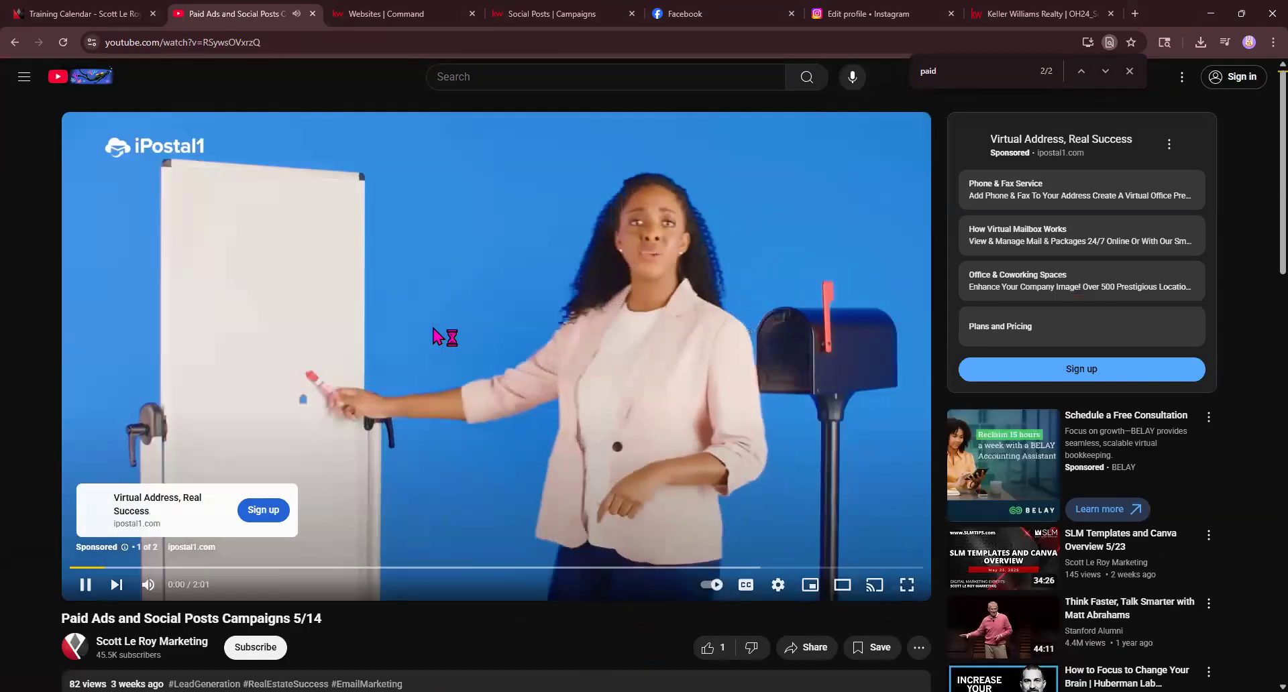
Step: Pause the video playback, select the video's web address, and return to the Social Posts campaigns page in KW Command
{"action": "left_click", "coordinate": [431, 329]}
{"action": "left_click", "coordinate": [407, 41]}
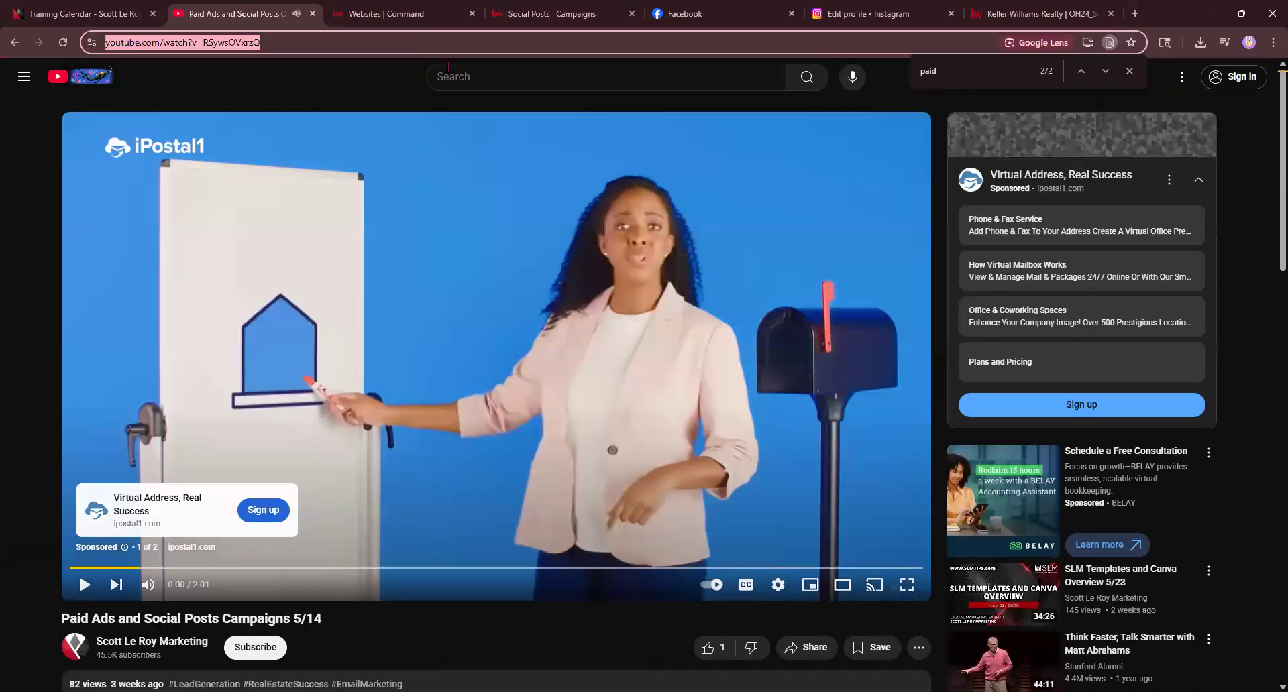
{"action": "left_click", "coordinate": [938, 377]}
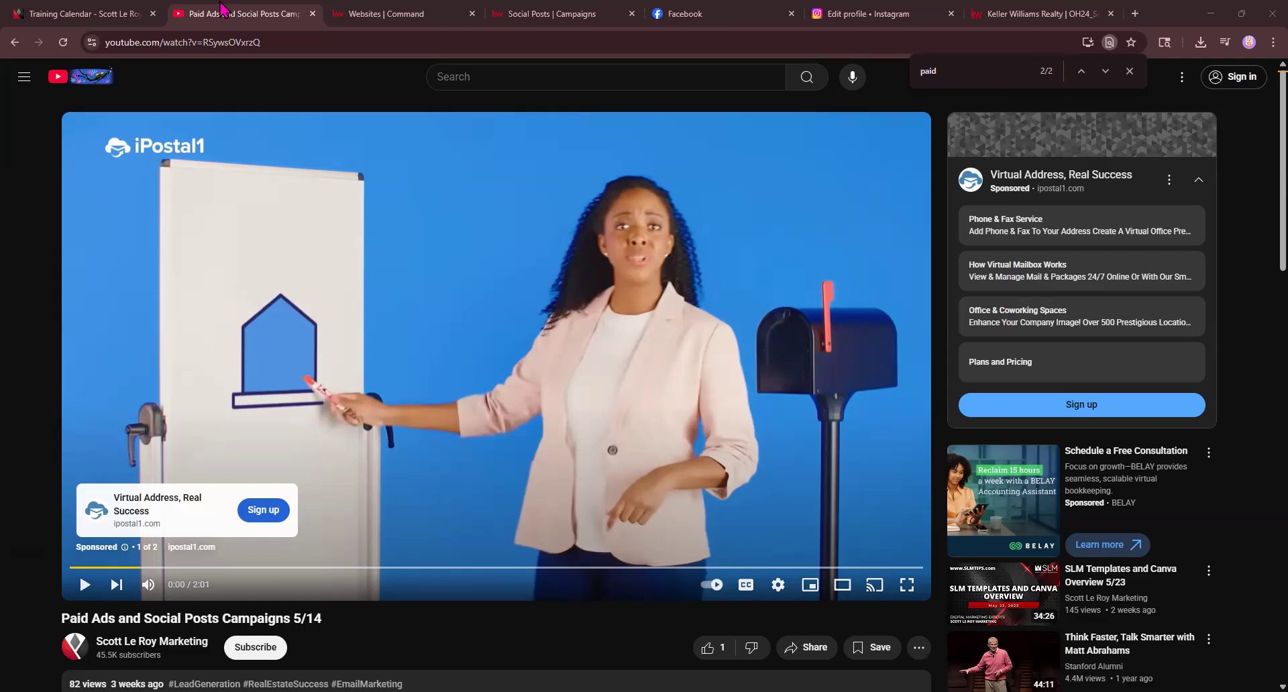
{"action": "left_click", "coordinate": [376, 13]}
{"action": "left_click", "coordinate": [488, 21]}
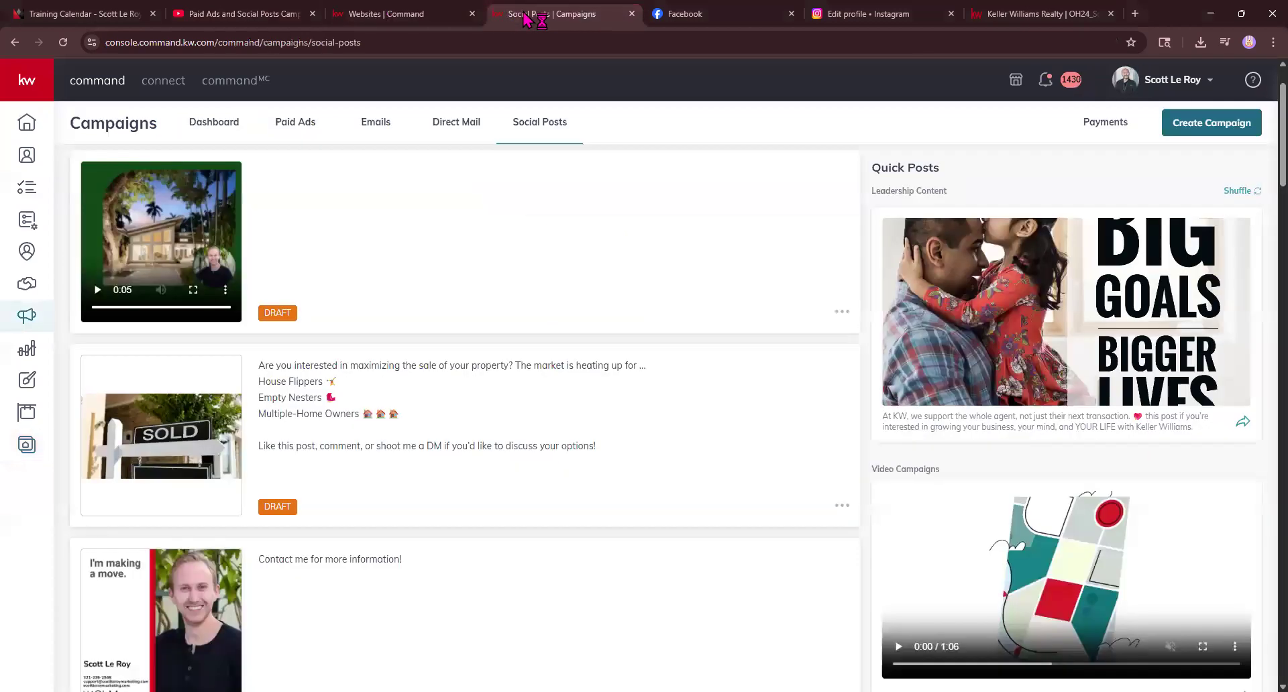